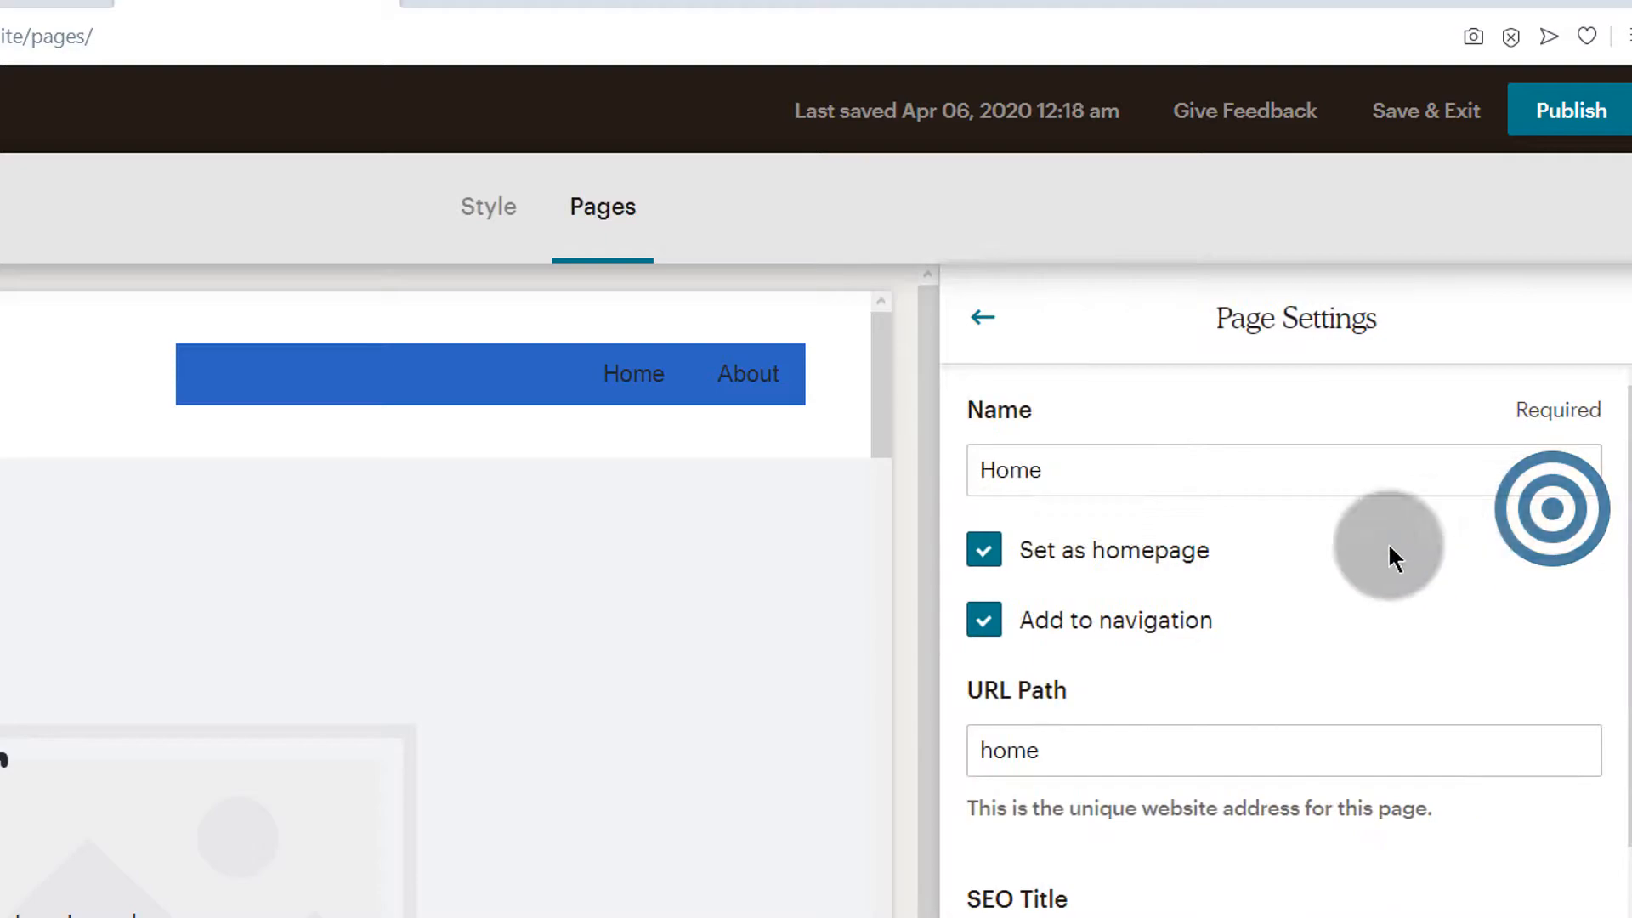
Try to turn off the homepage setting for the Home page and save its page settings
scroll(1108, 790, "up", 3)
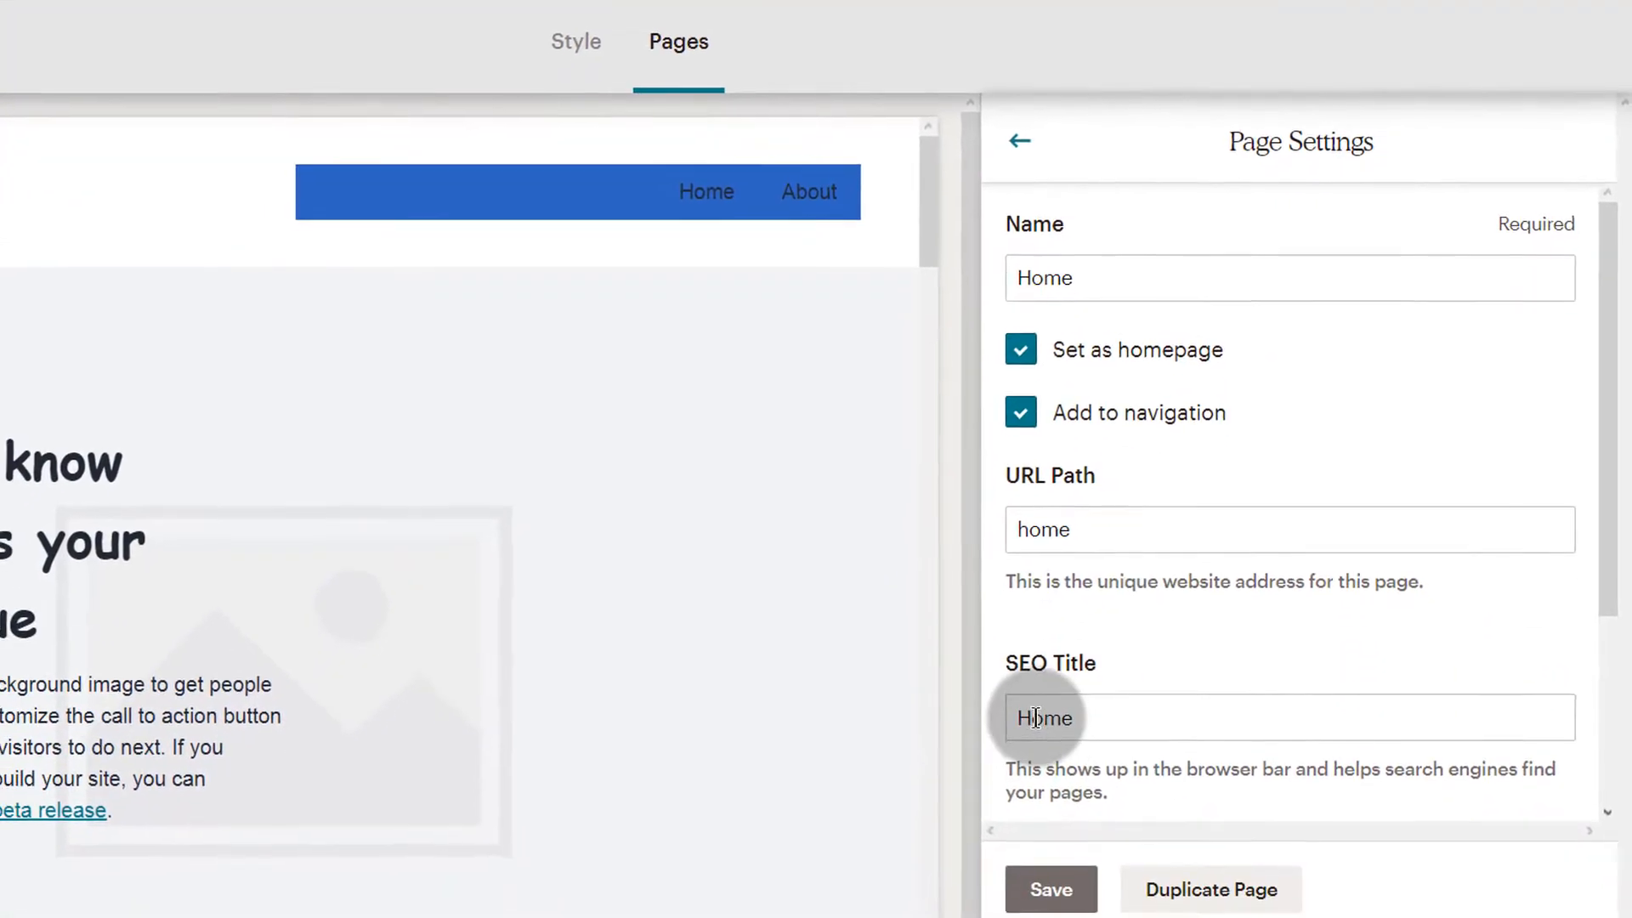
left_click(1026, 324)
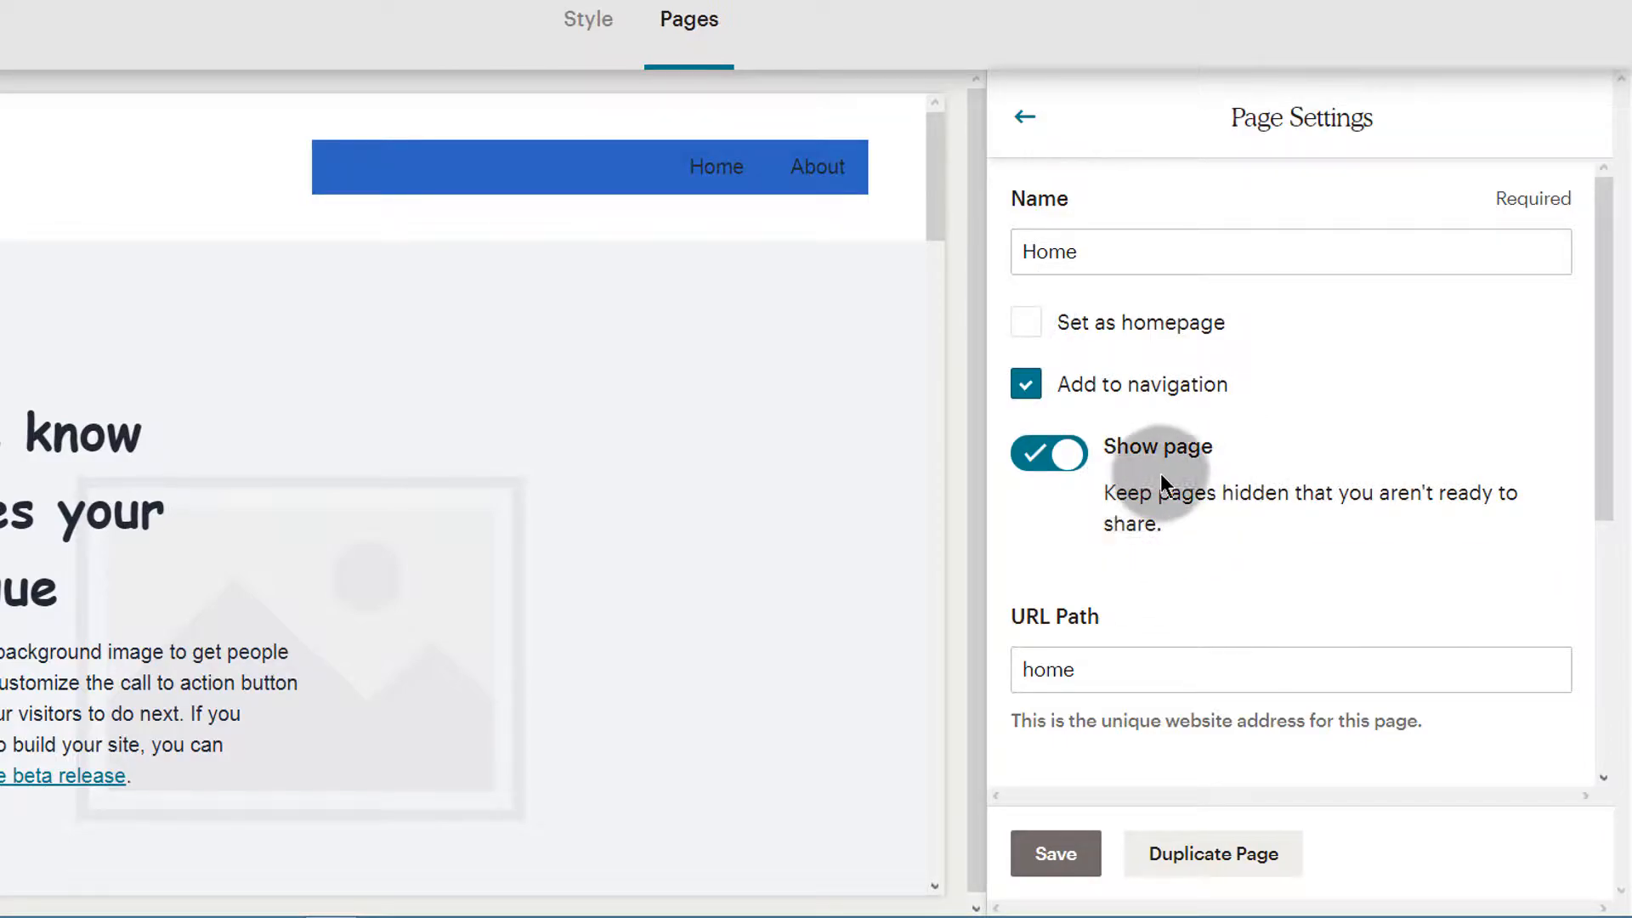
left_click(1052, 855)
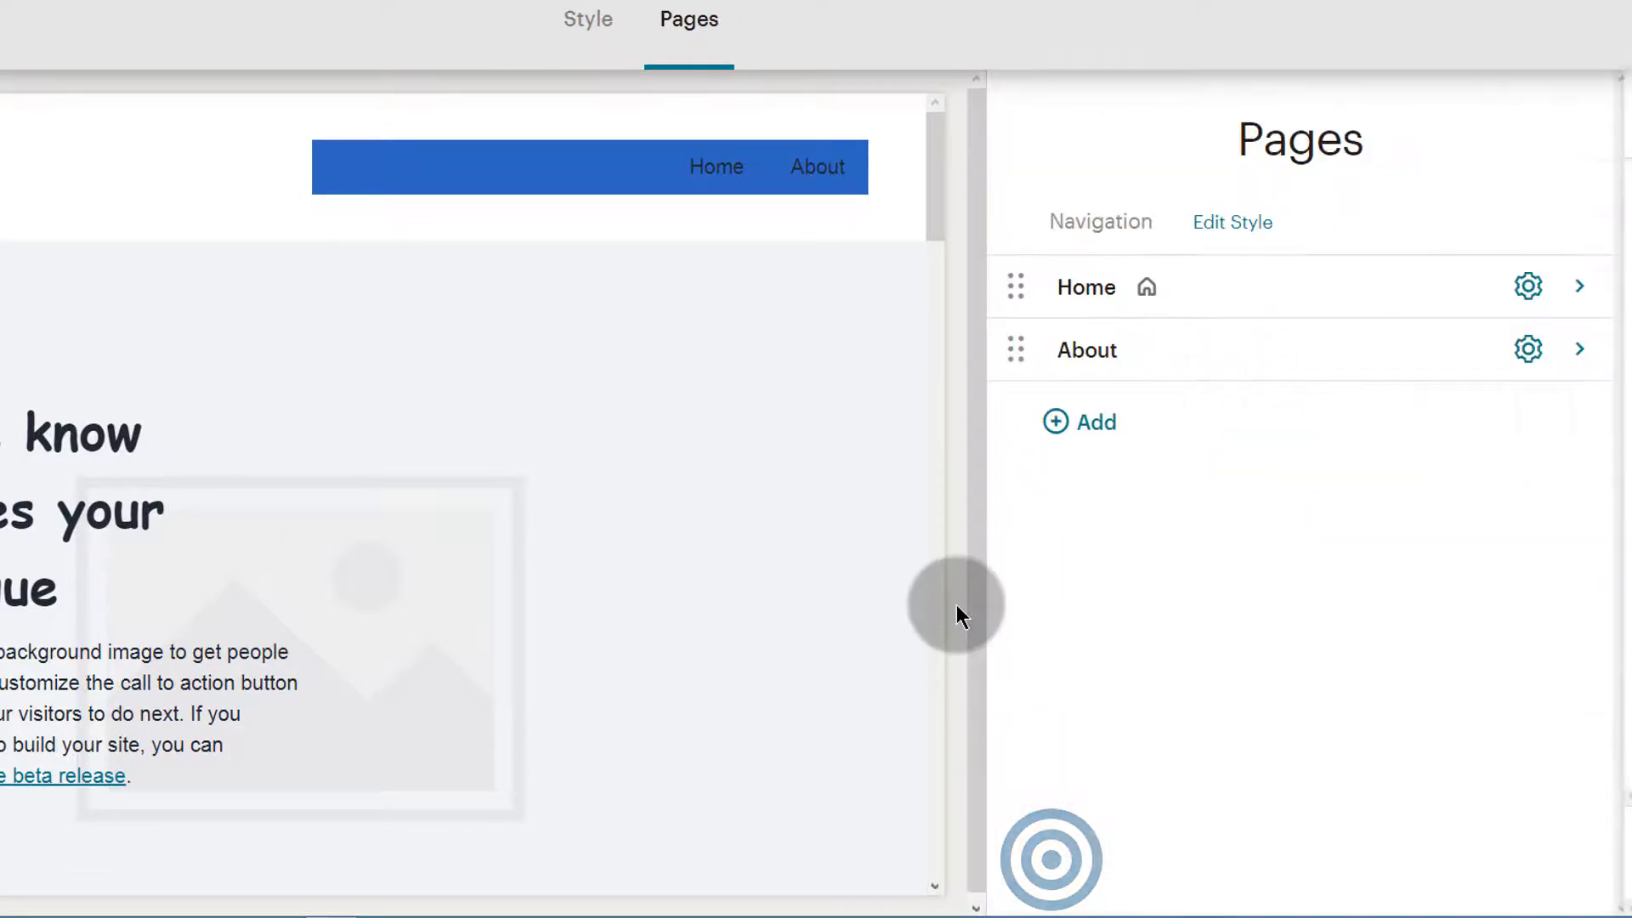
Check the Home page's settings down to the SEO description, and return to the page list
left_click(1528, 286)
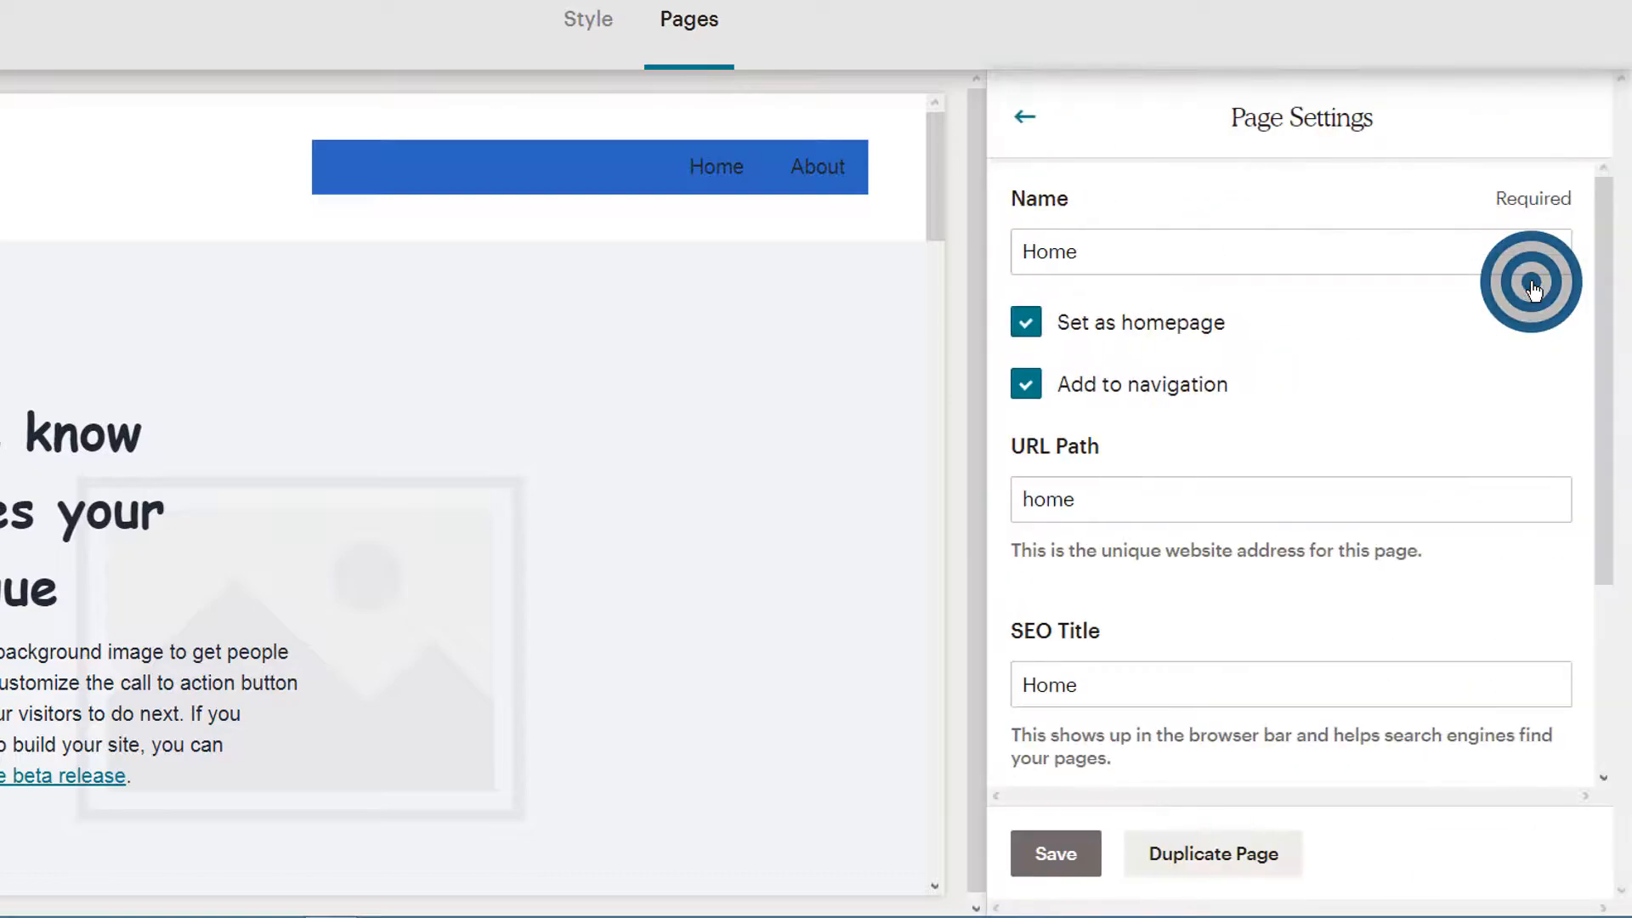
scroll(1130, 748, "down", 3)
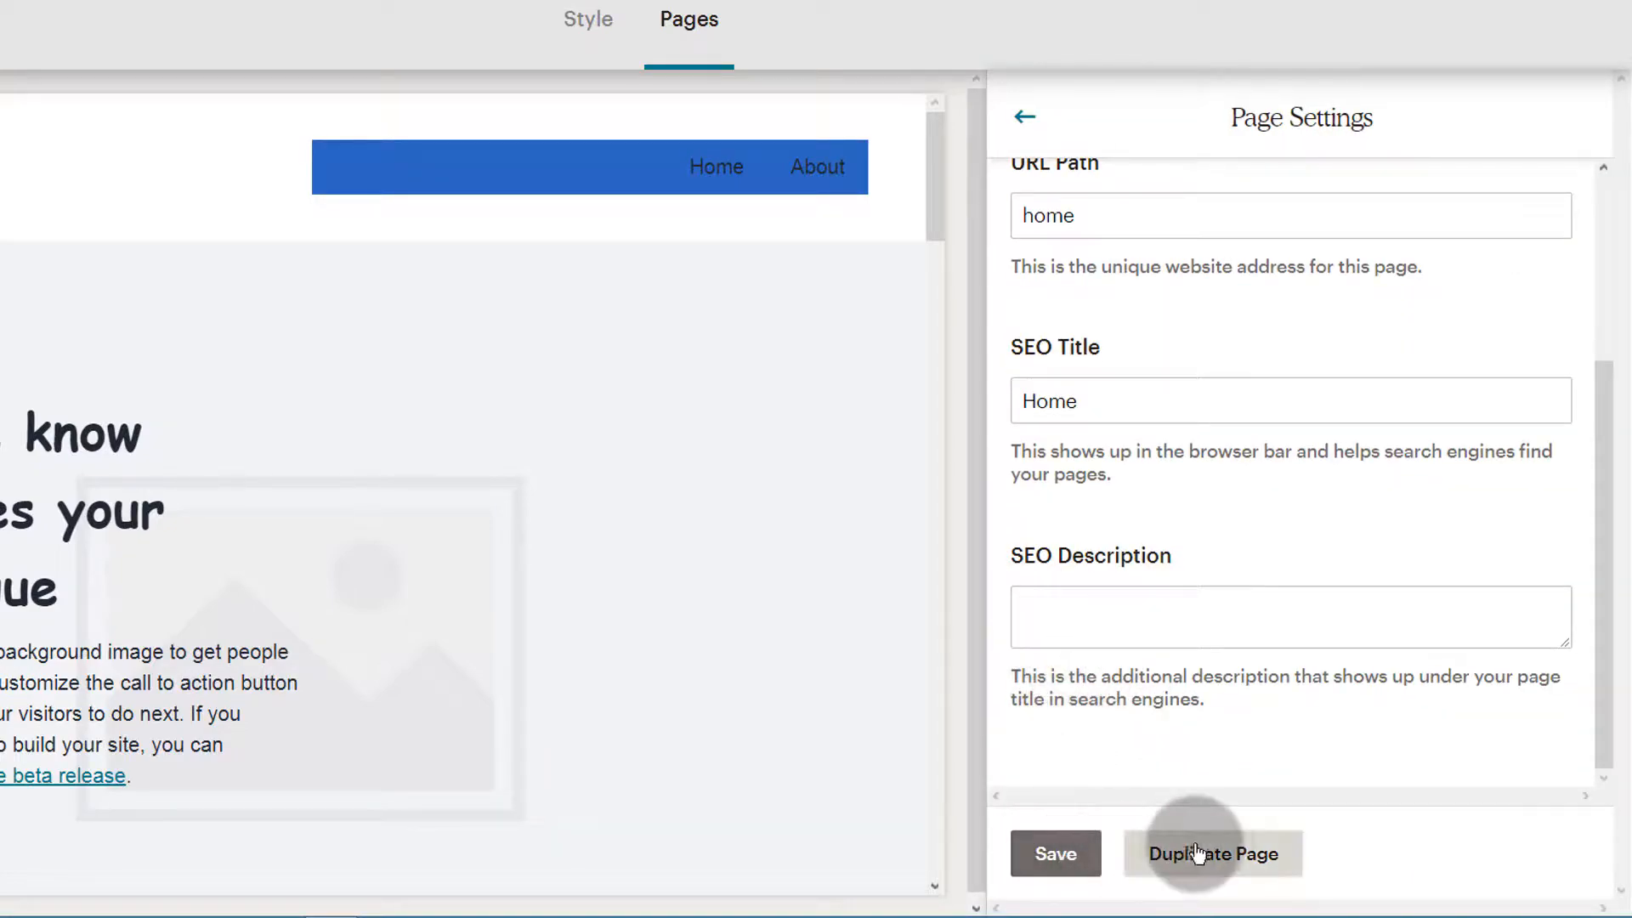
left_click(1026, 116)
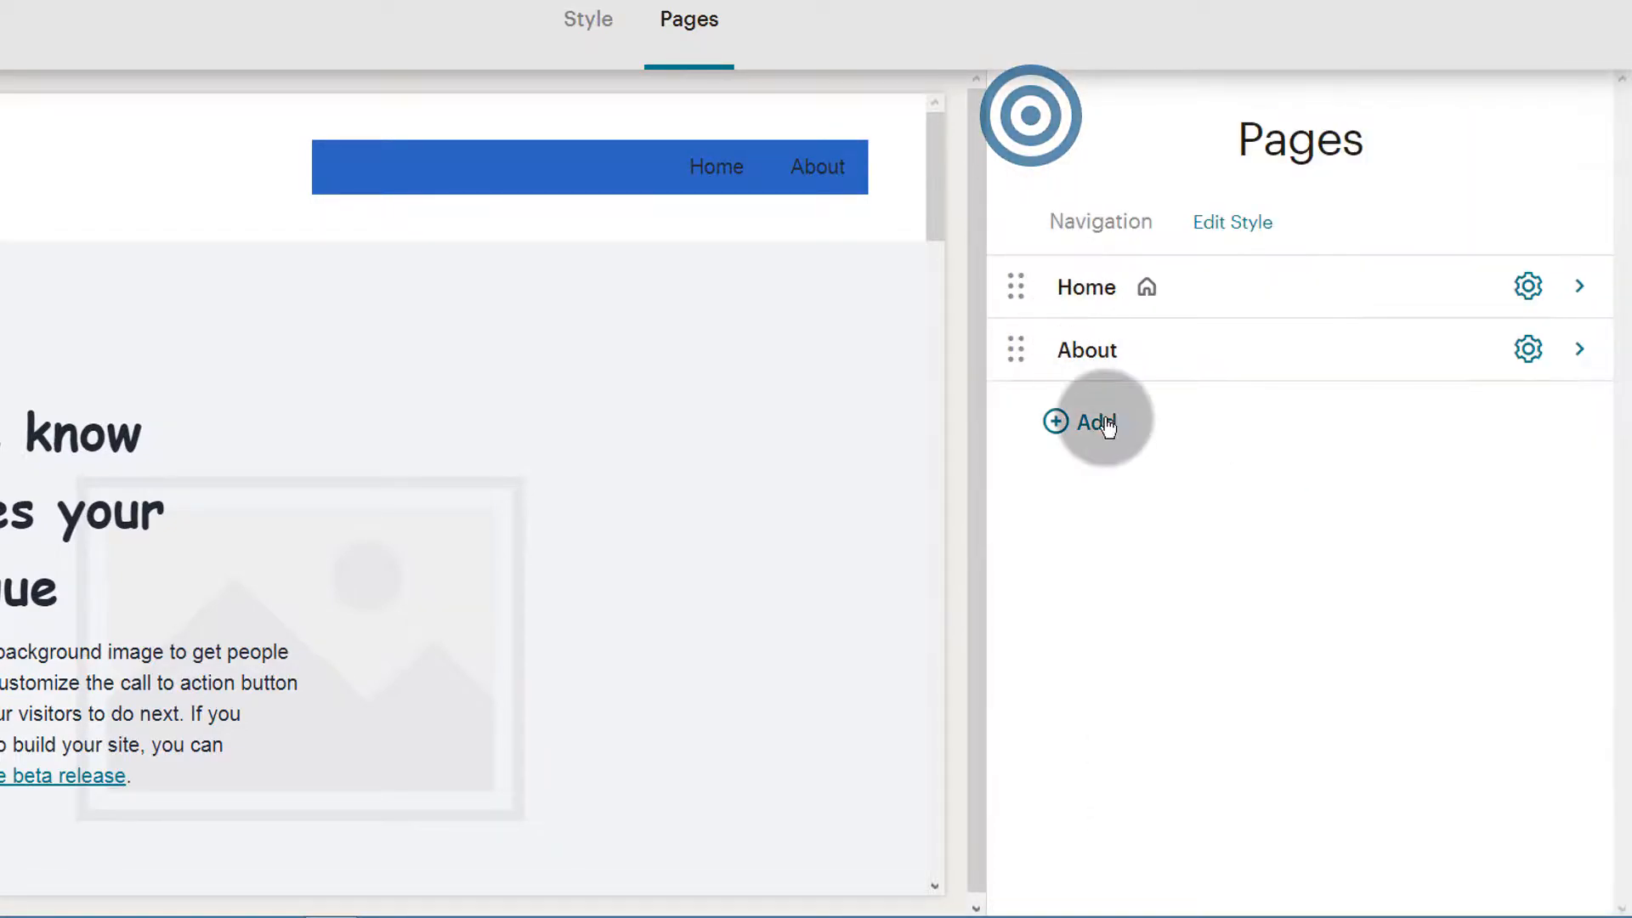
Set the About page as the site's homepage in its page settings
left_click(1099, 364)
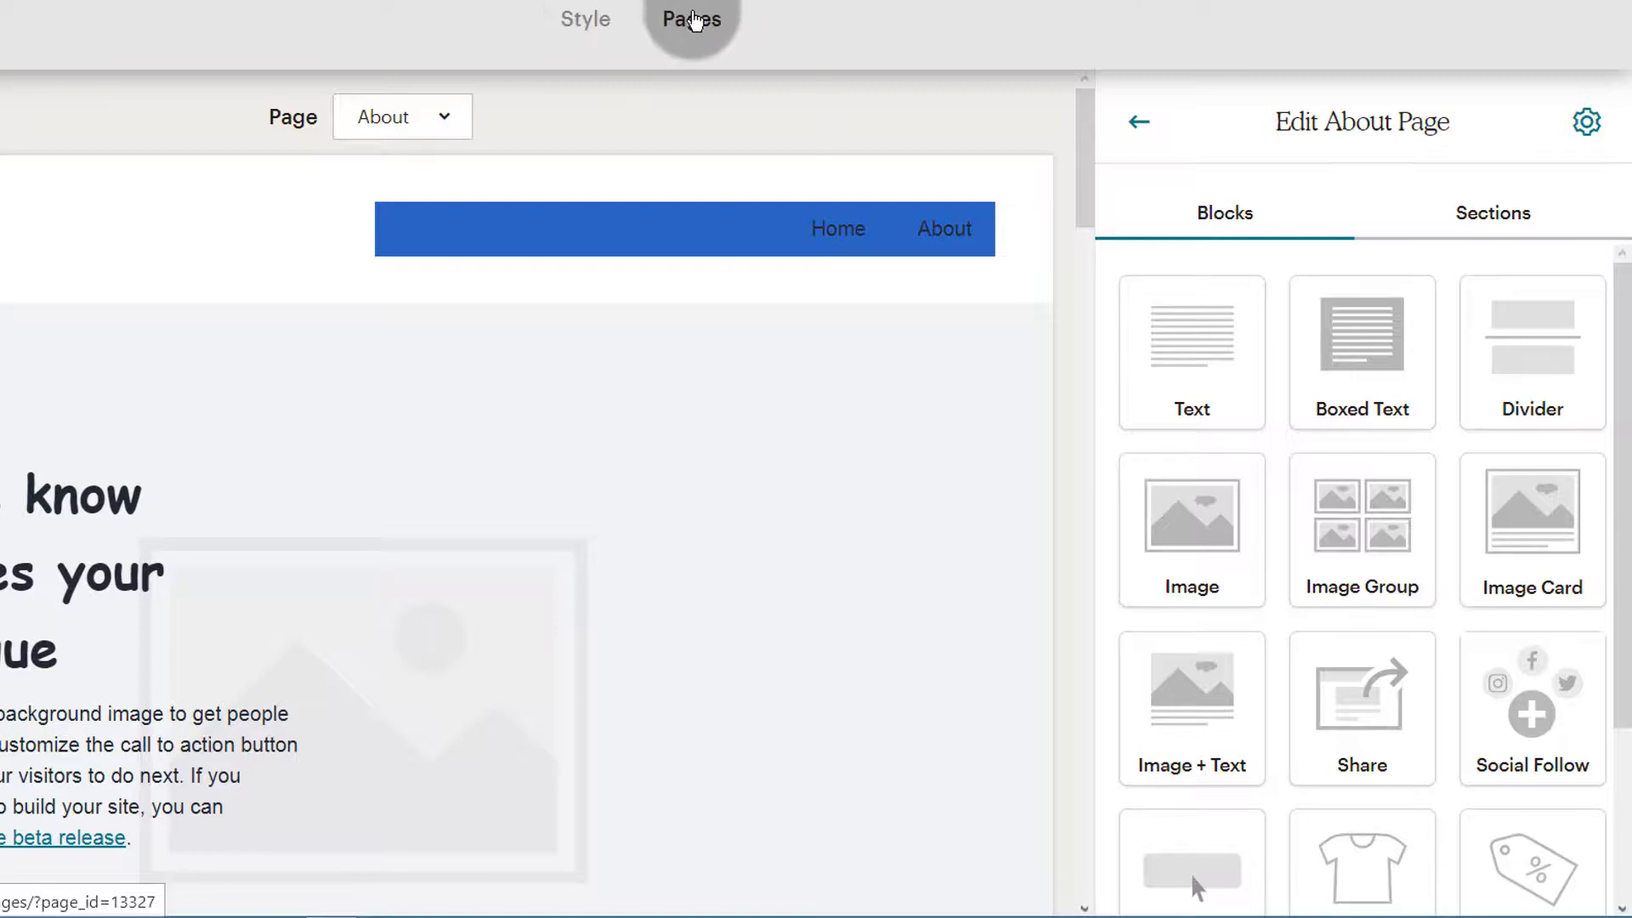
left_click(692, 19)
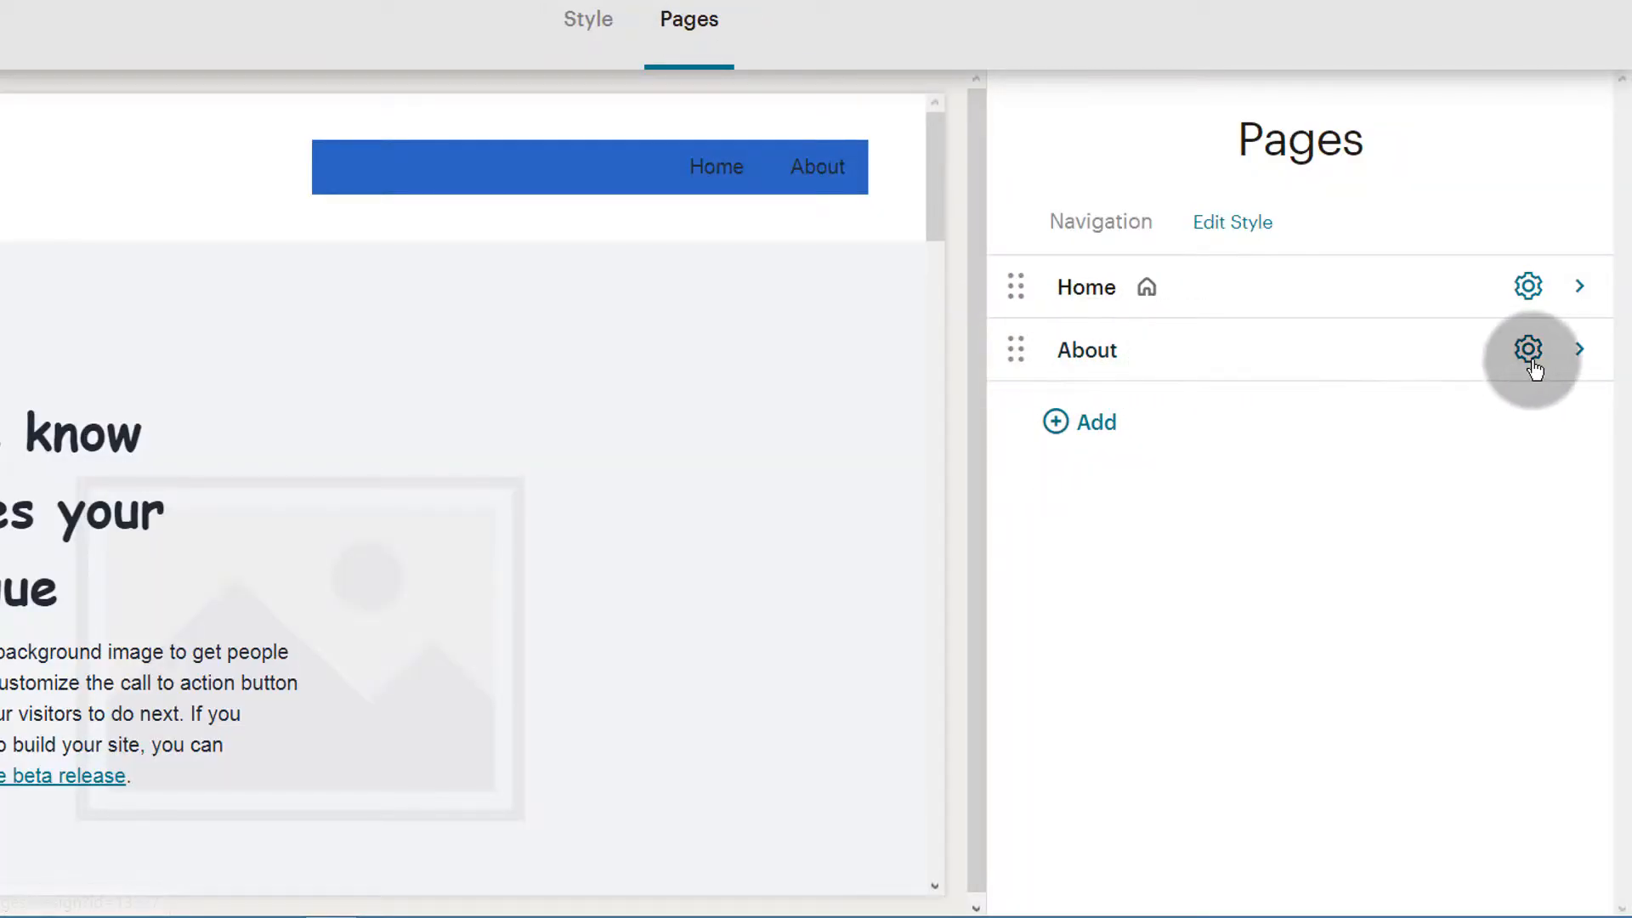
left_click(1524, 357)
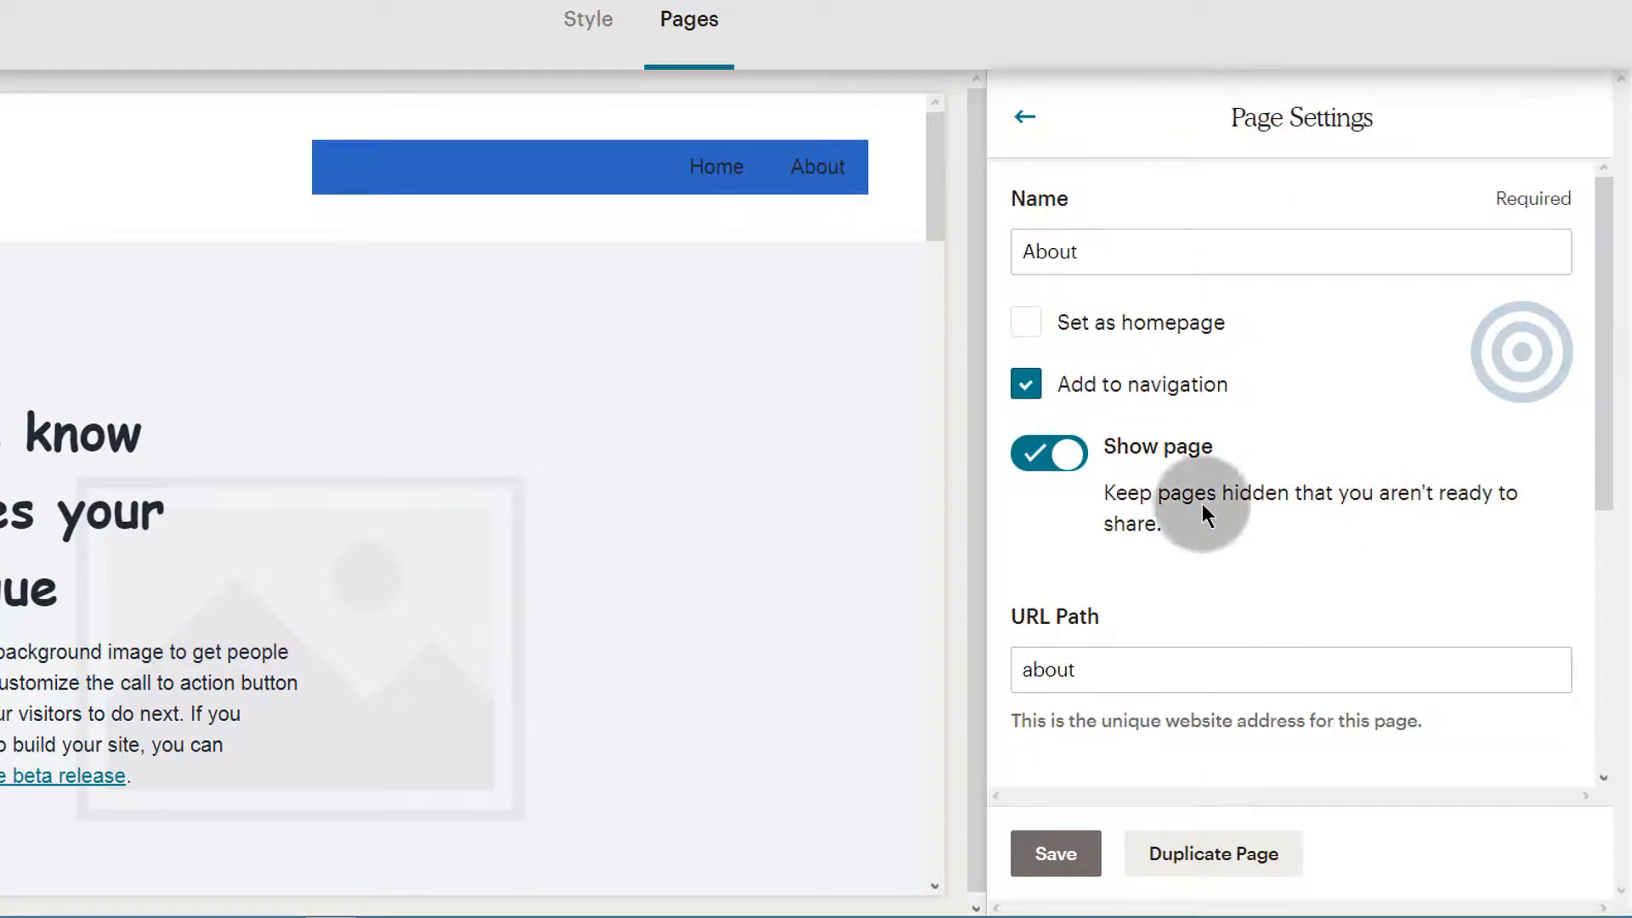
left_click(1085, 327)
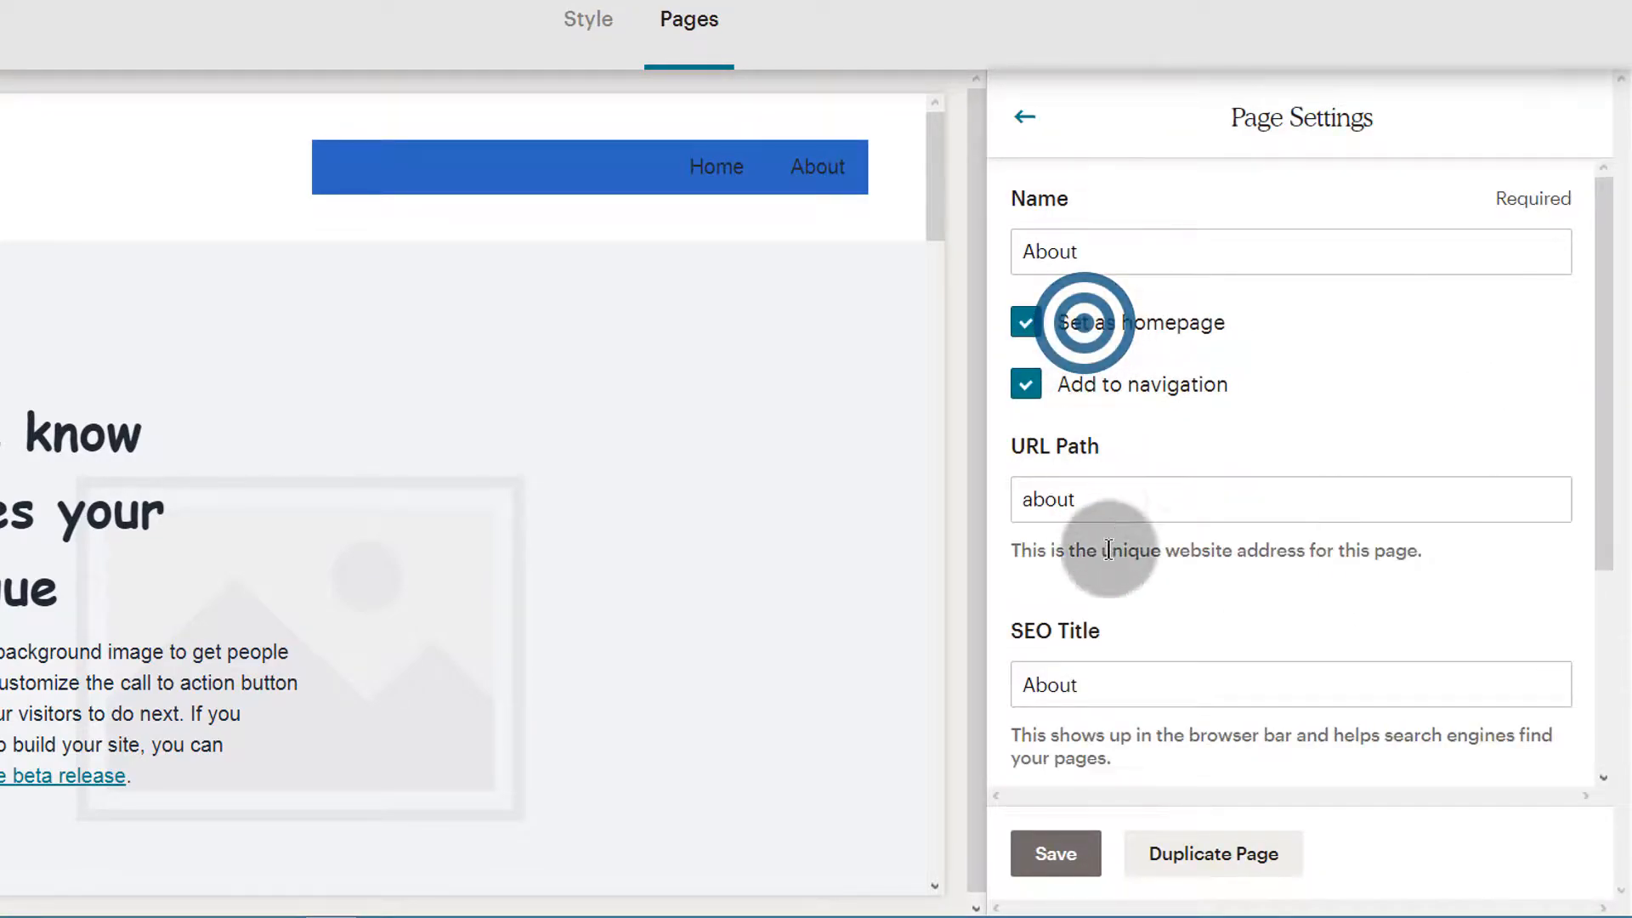
scroll(1130, 692, "down", 2)
scroll(1111, 521, "up", 1)
scroll(1119, 539, "down", 4)
scroll(1119, 539, "up", 4)
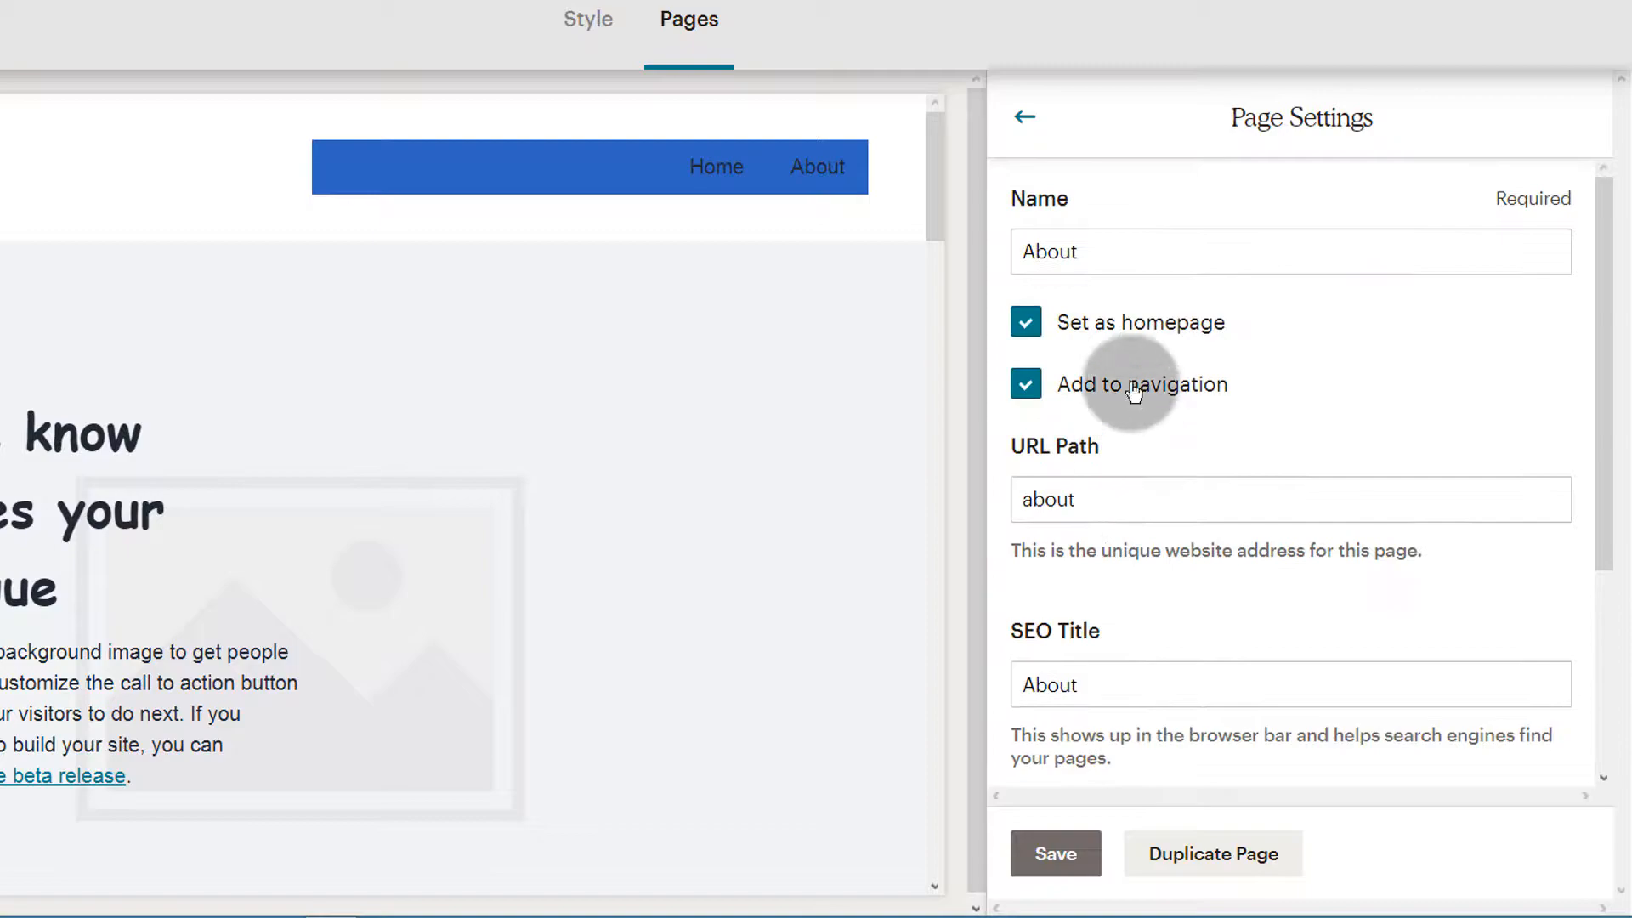
Rename the About page to Welcome and save its page settings
left_click(1109, 248)
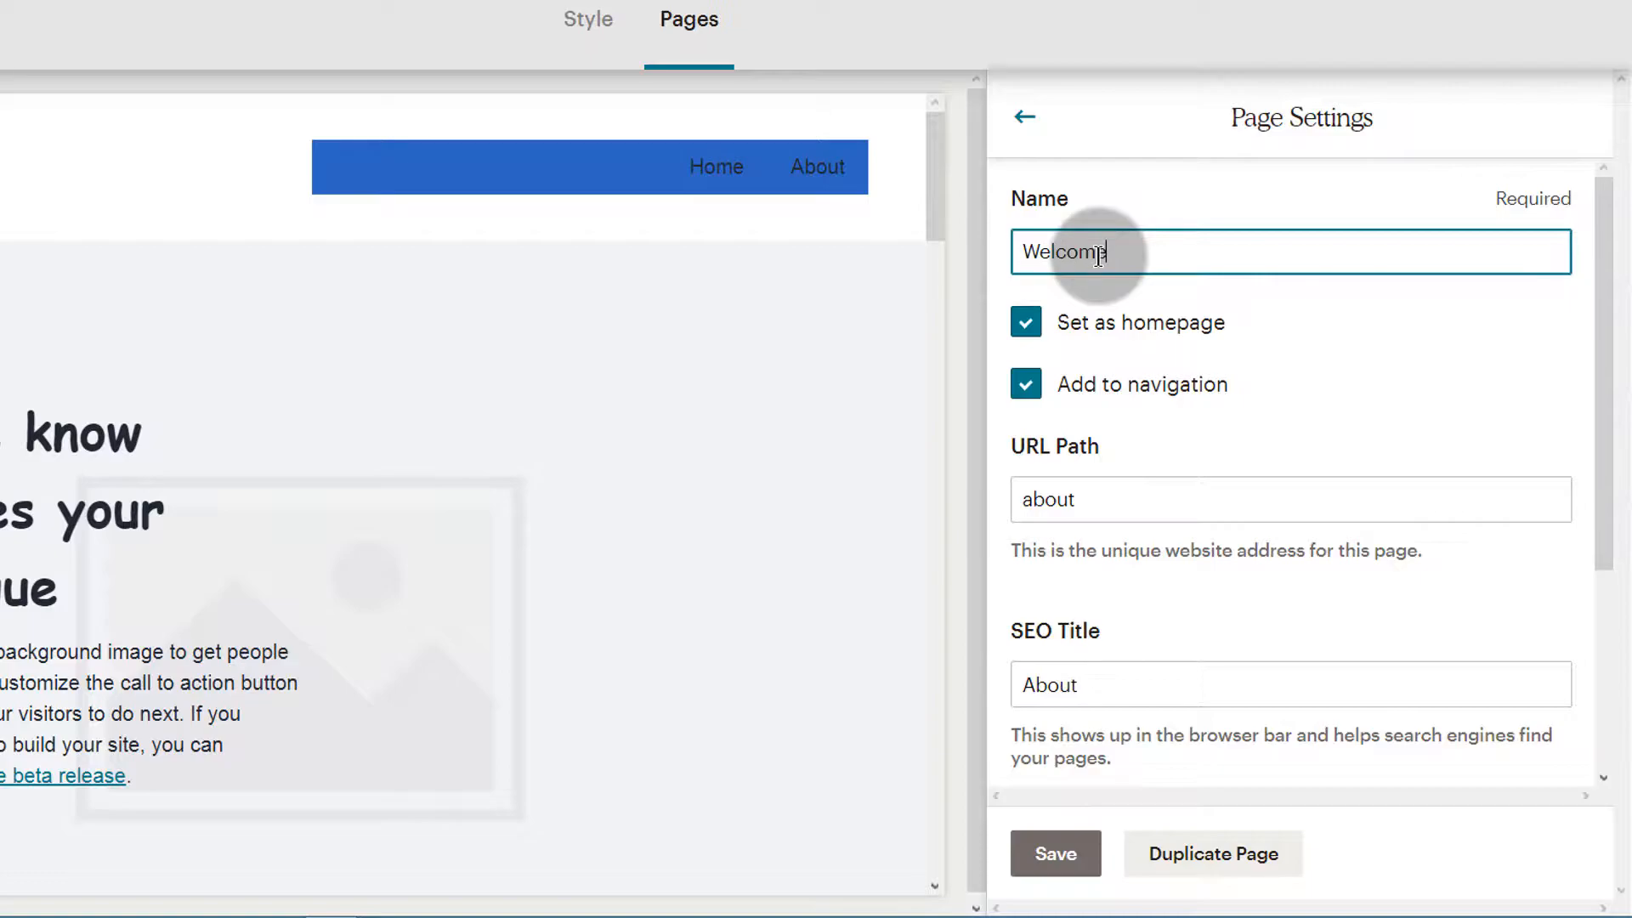
left_click(1175, 642)
scroll(1155, 764, "down", 3)
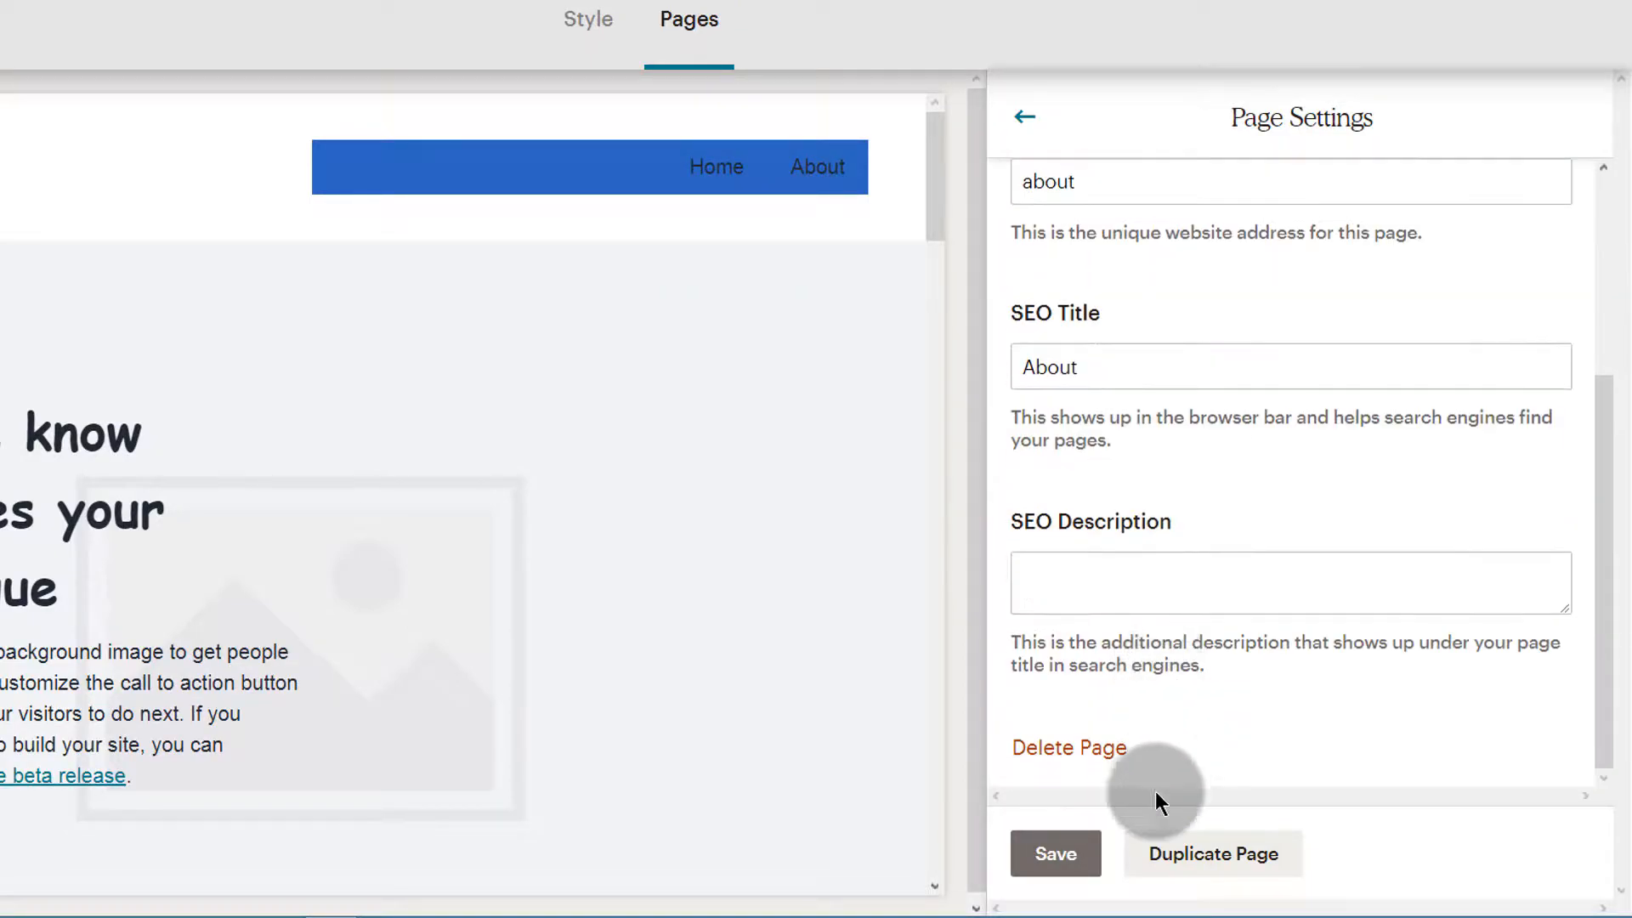
left_click(1052, 853)
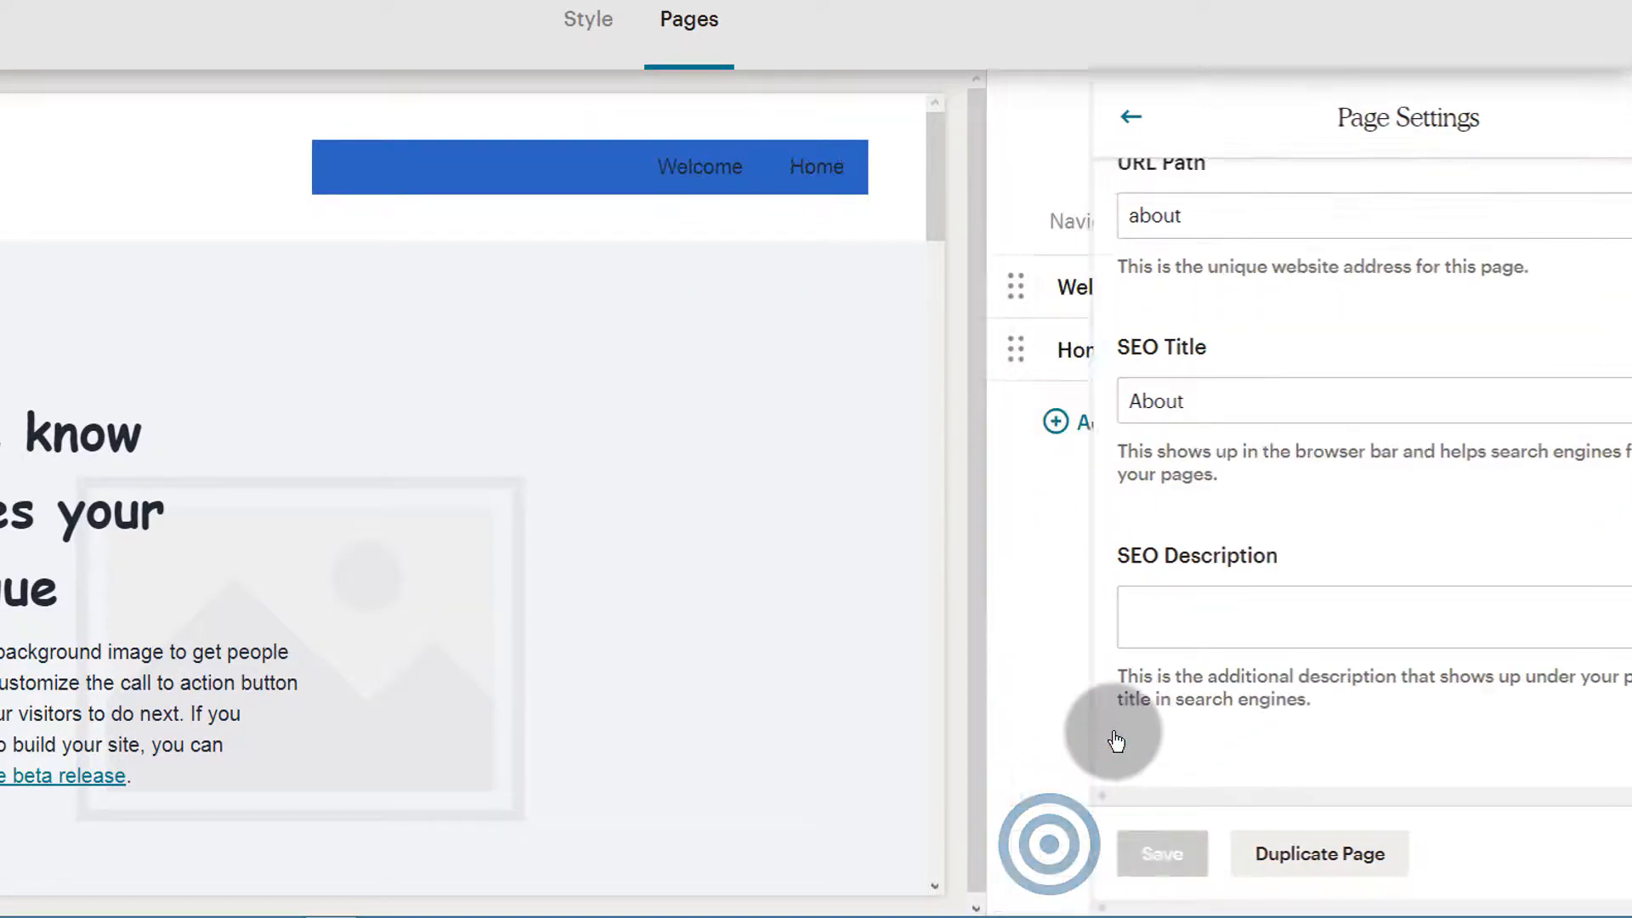
Delete the Home page from the site and confirm the deletion
left_click(1522, 346)
scroll(1079, 528, "down", 5)
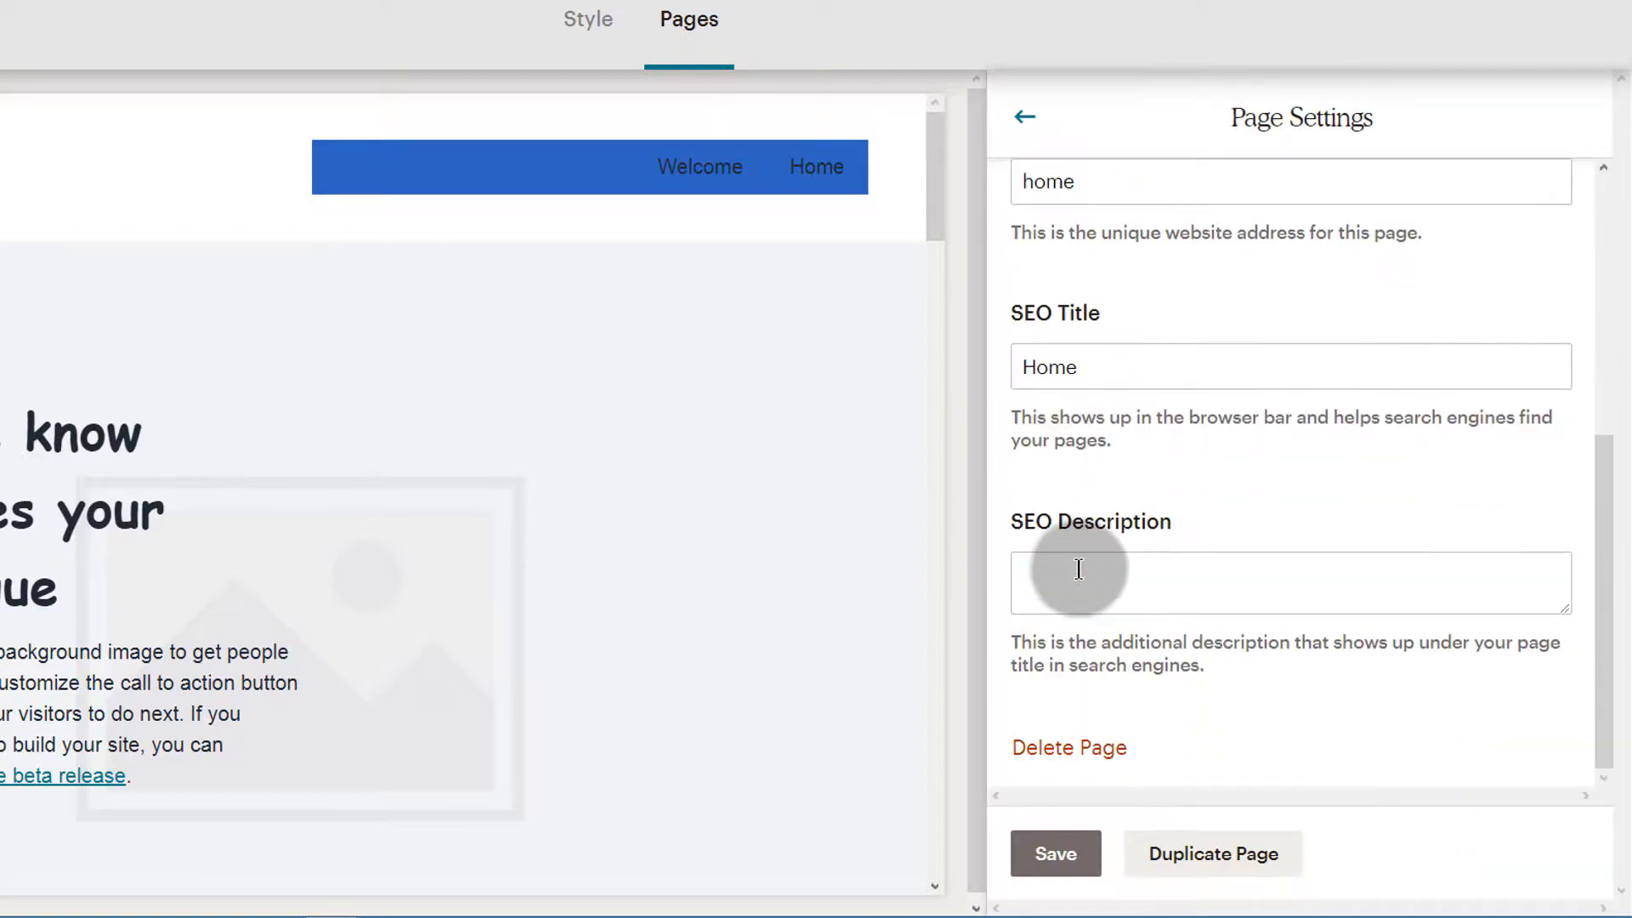
left_click(1057, 749)
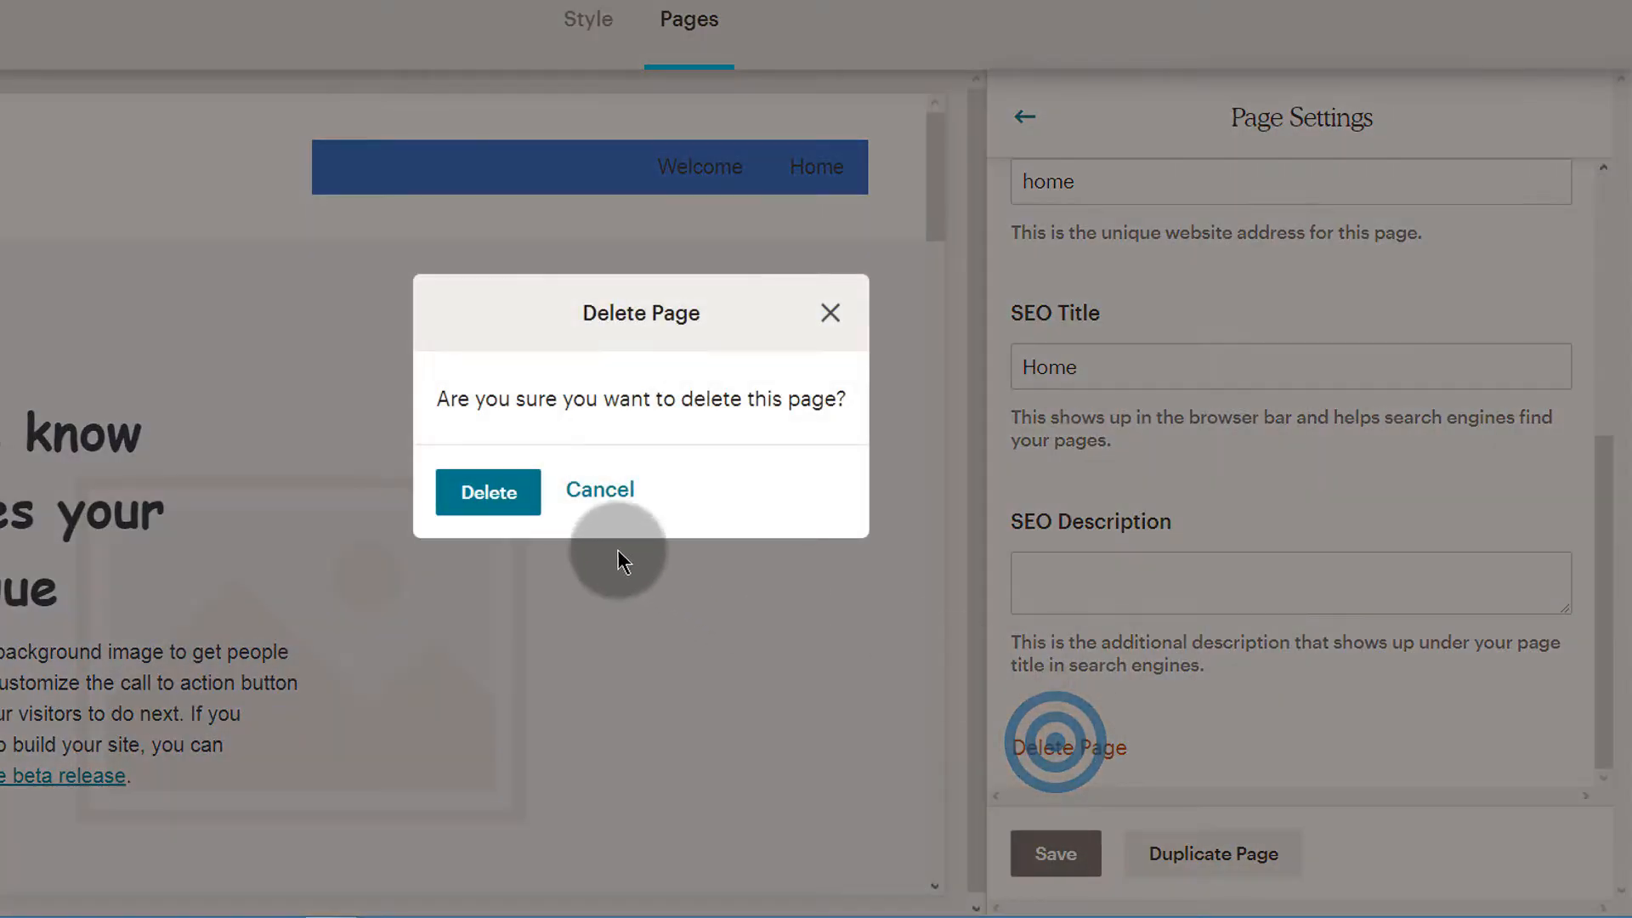
left_click(485, 491)
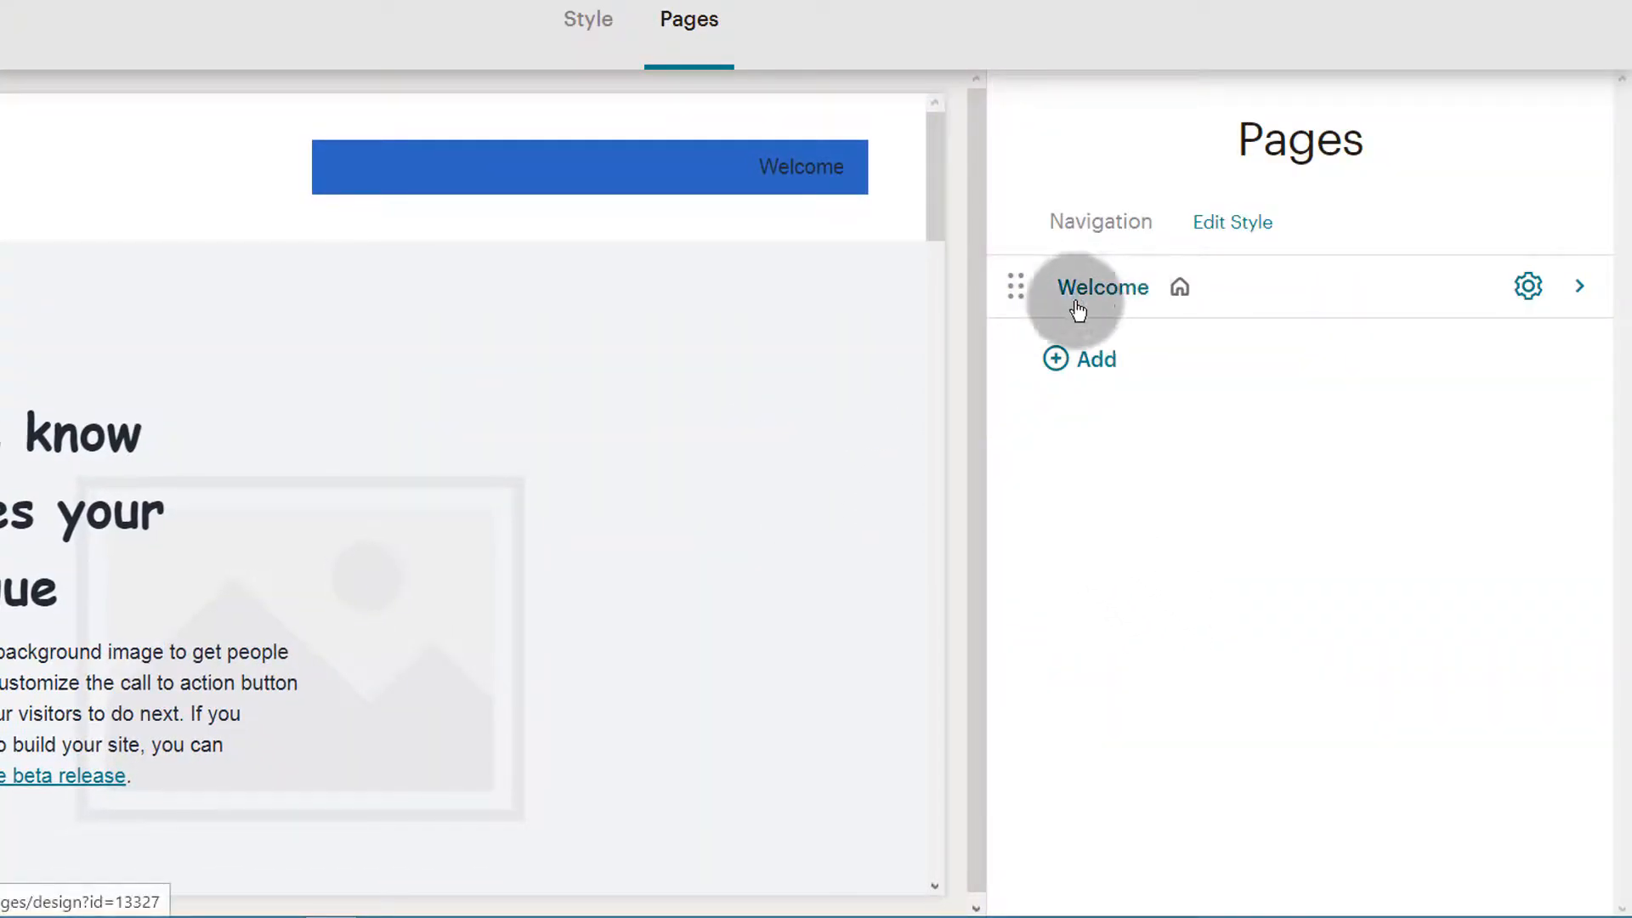
Open the Welcome page in the content editor
left_click(150, 477)
scroll(34, 522, "down", 10)
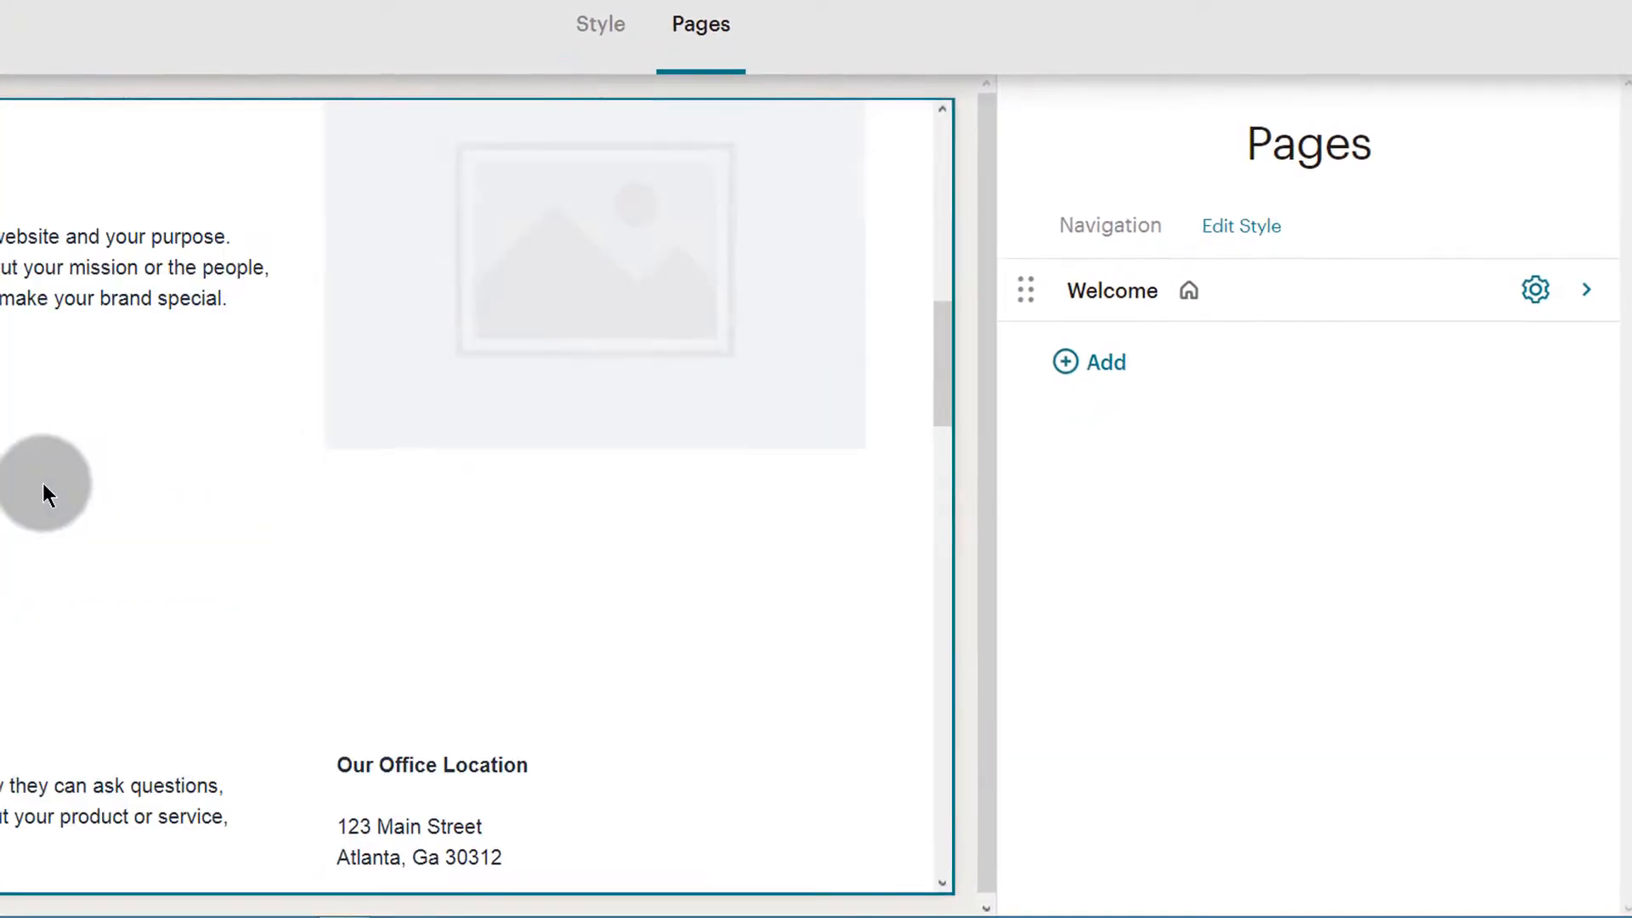
scroll(51, 476, "up", 6)
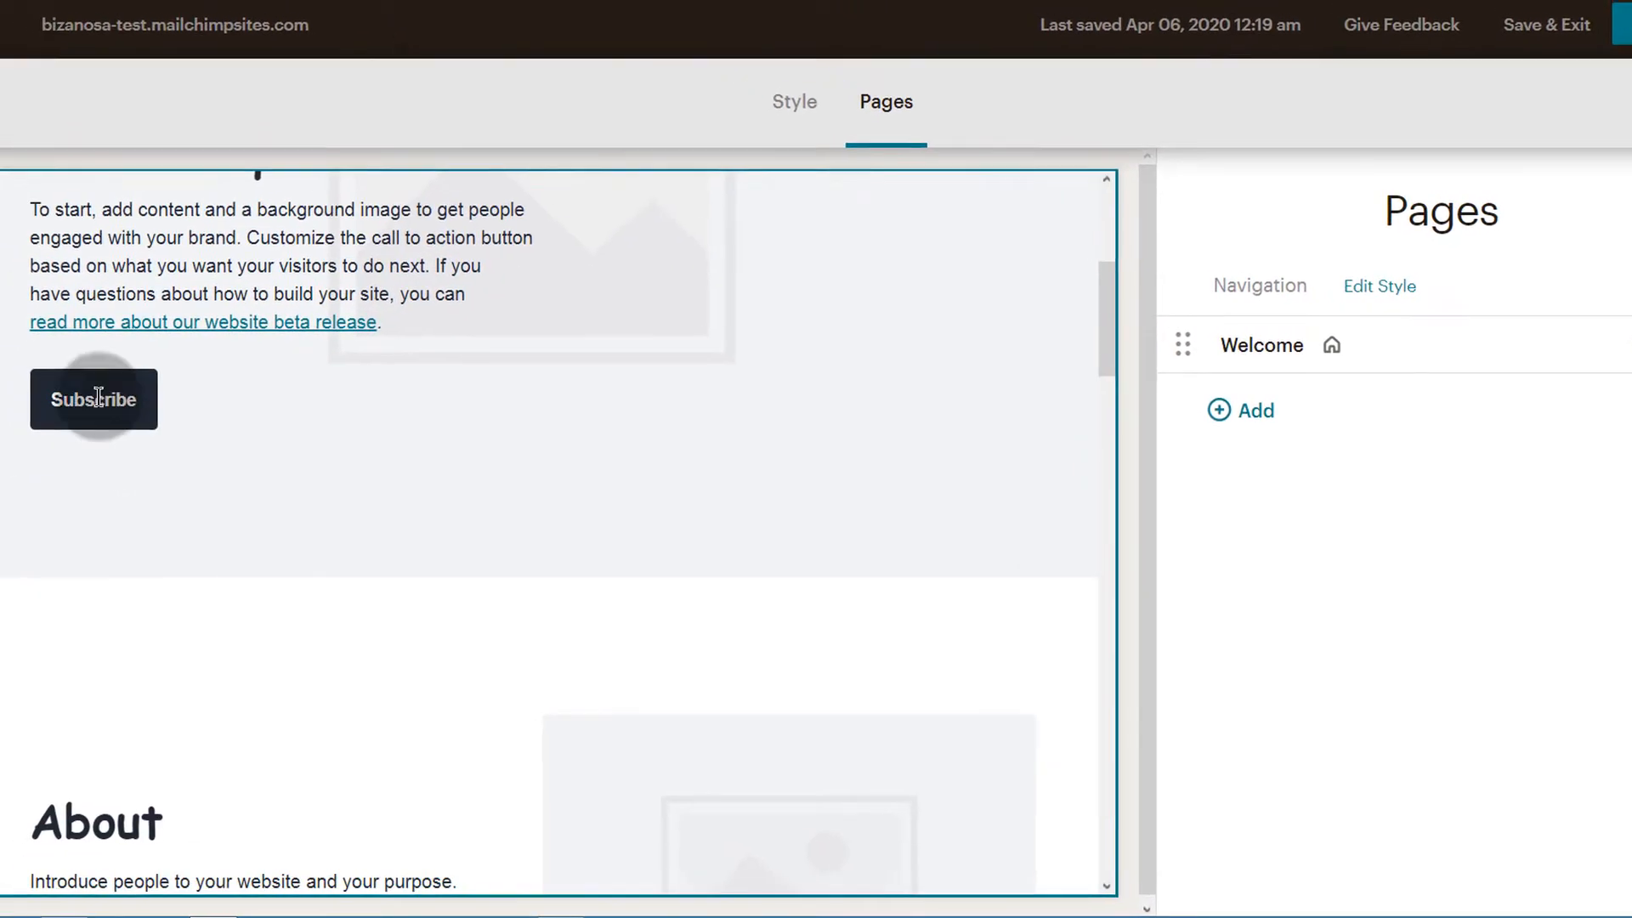
left_click(238, 416)
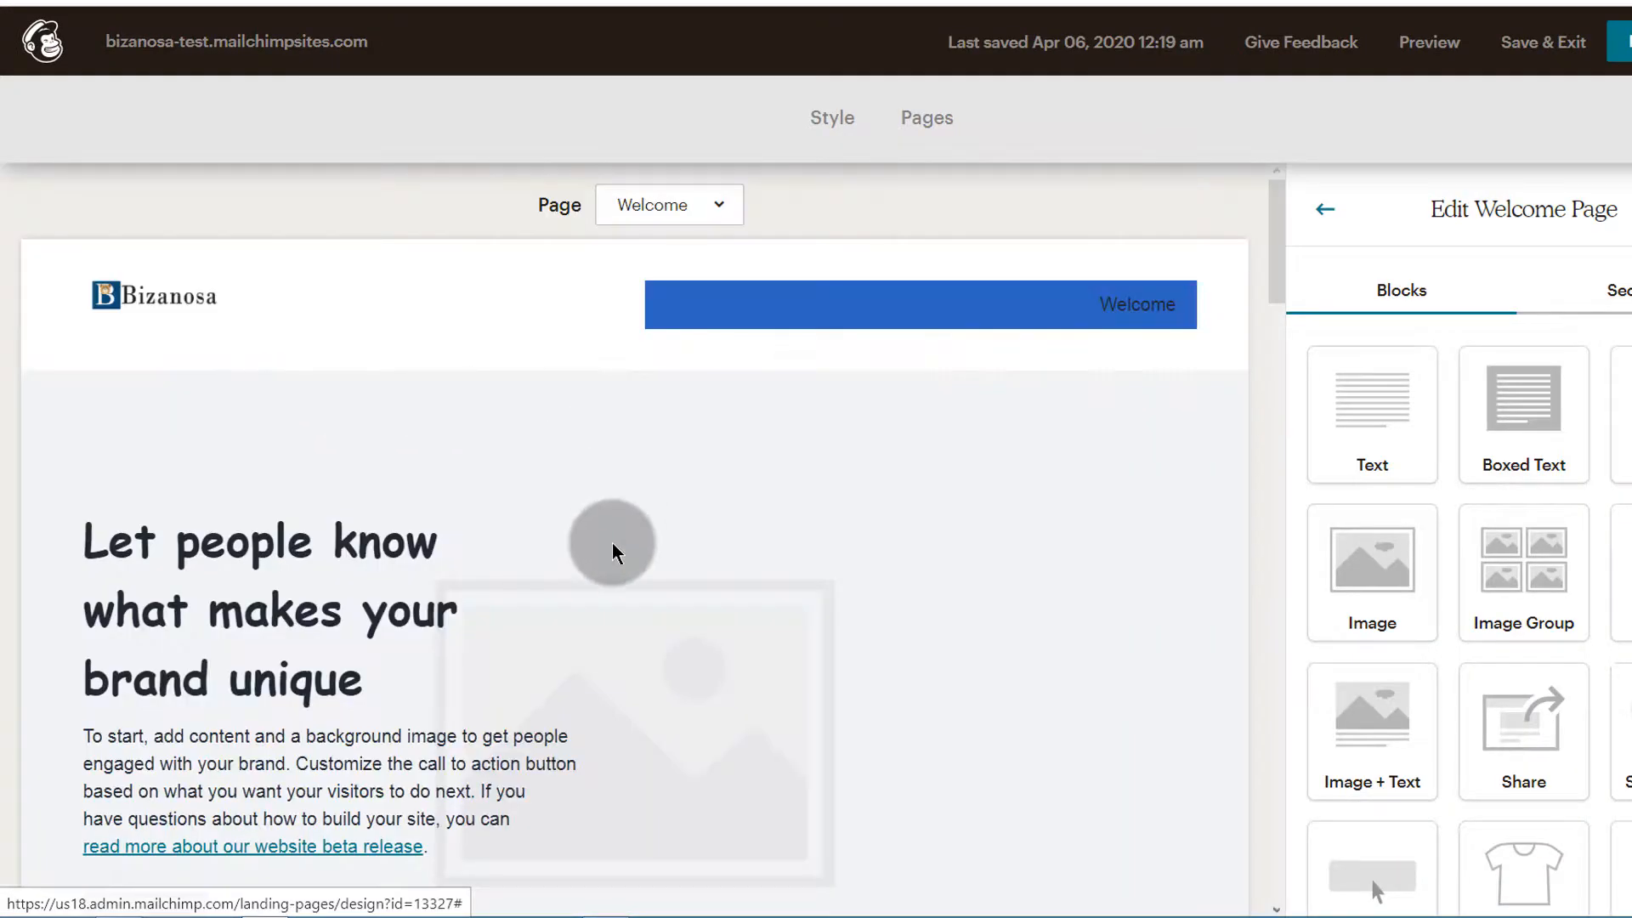
Delete the Subscribe button block beneath the intro text on the Welcome page
scroll(357, 586, "down", 4)
left_click(1177, 461)
left_click(605, 561)
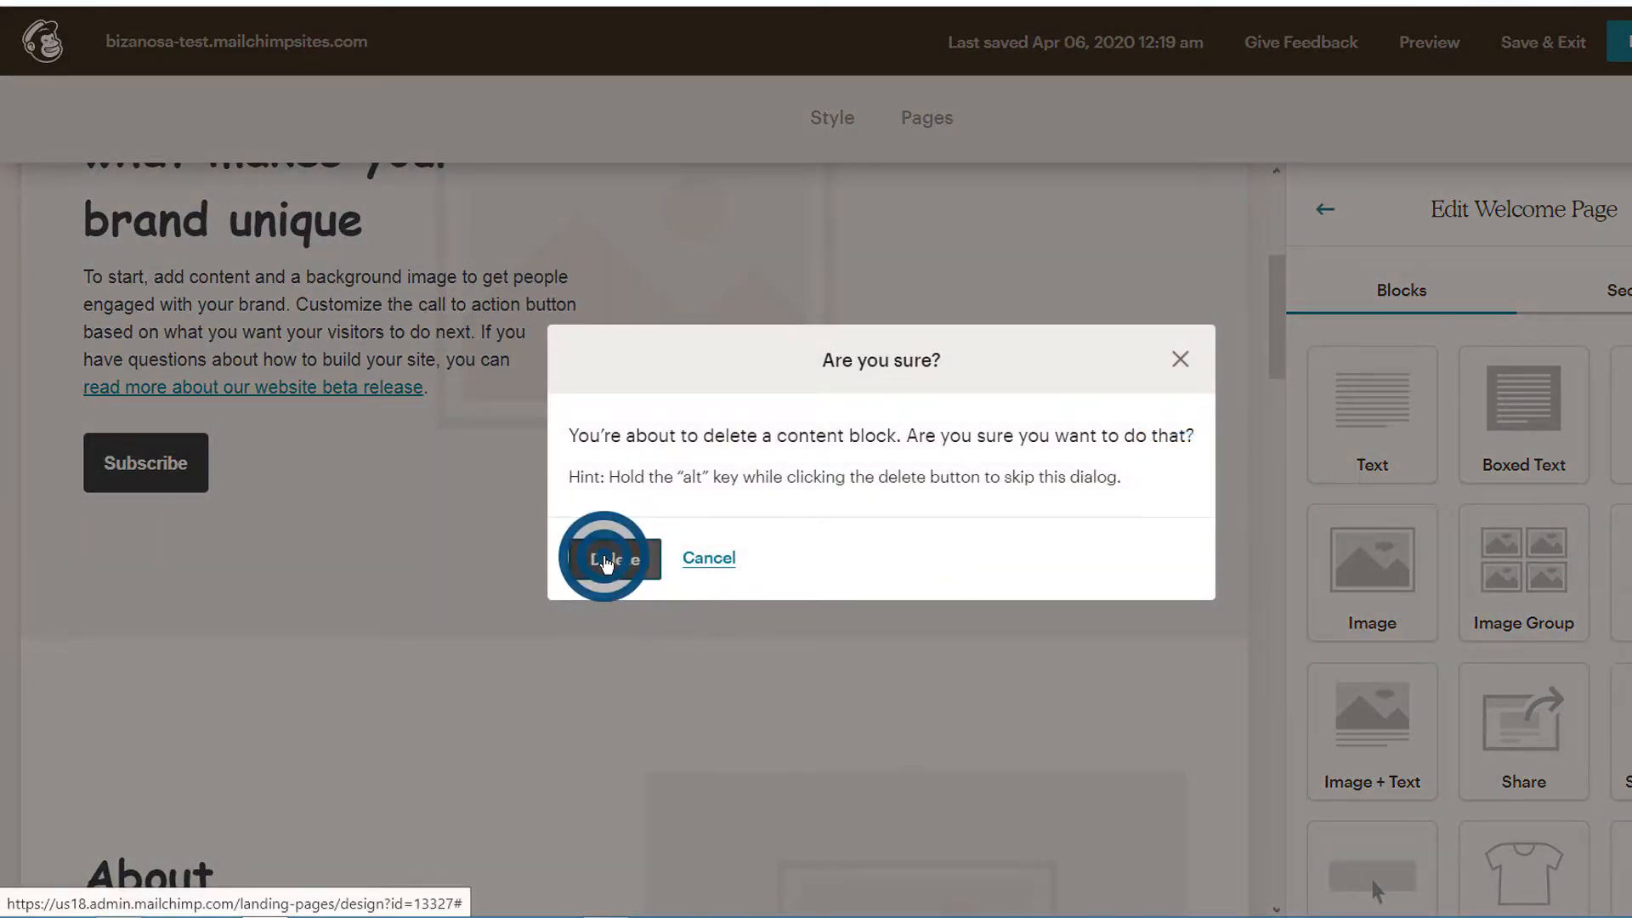
Remove the Products section with the T-shirt item from the Welcome page
scroll(340, 569, "down", 3)
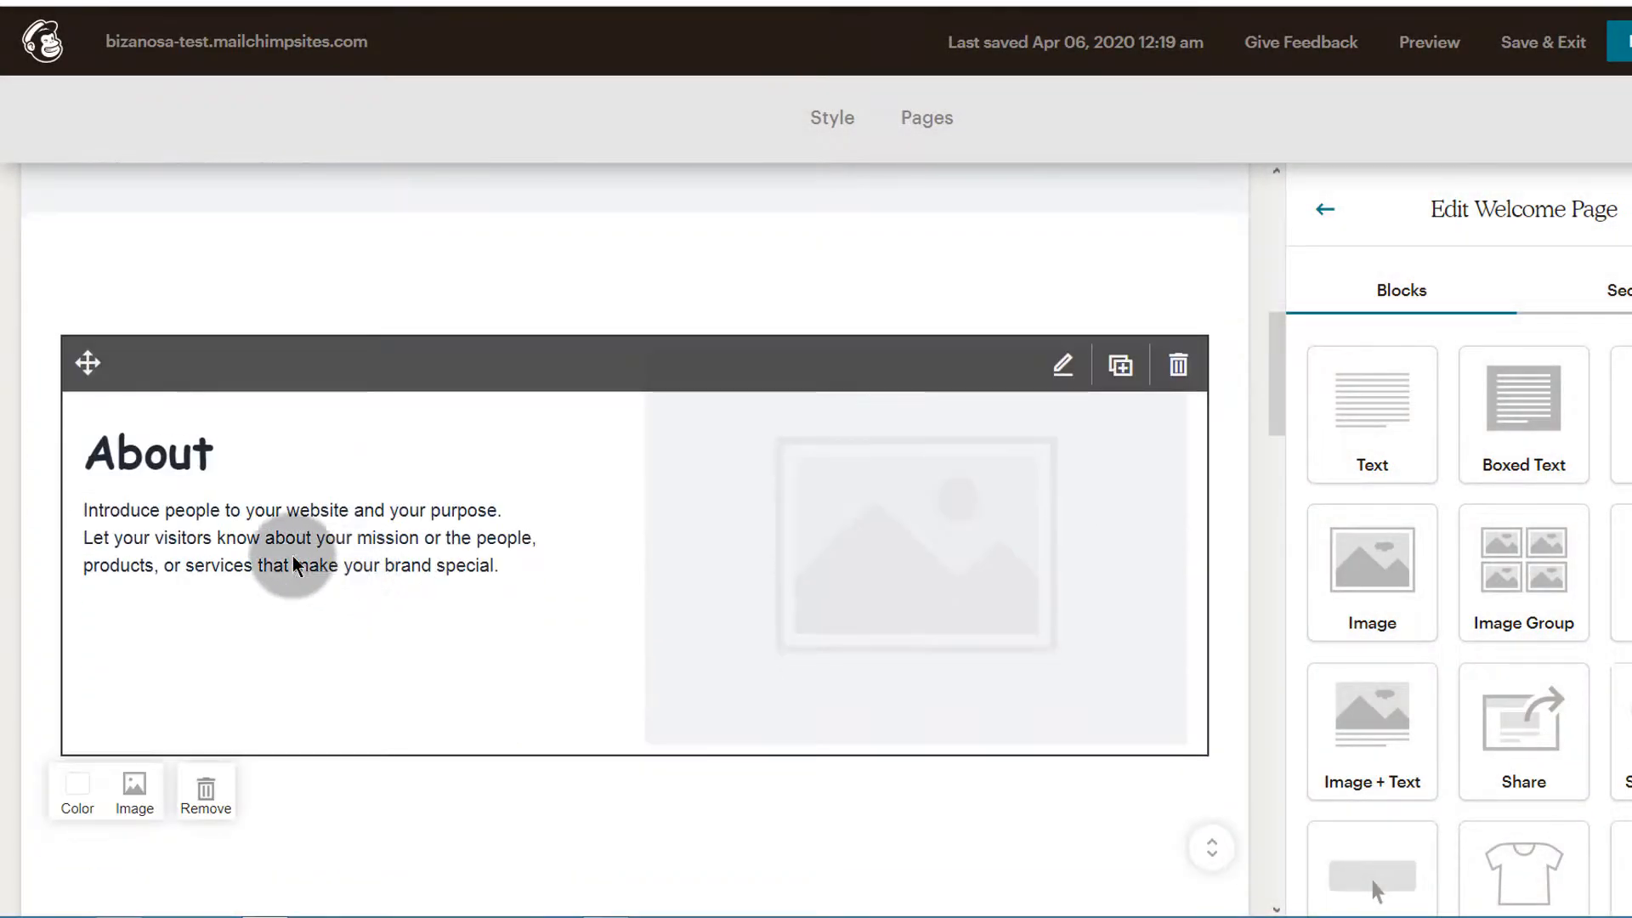
scroll(394, 484, "down", 7)
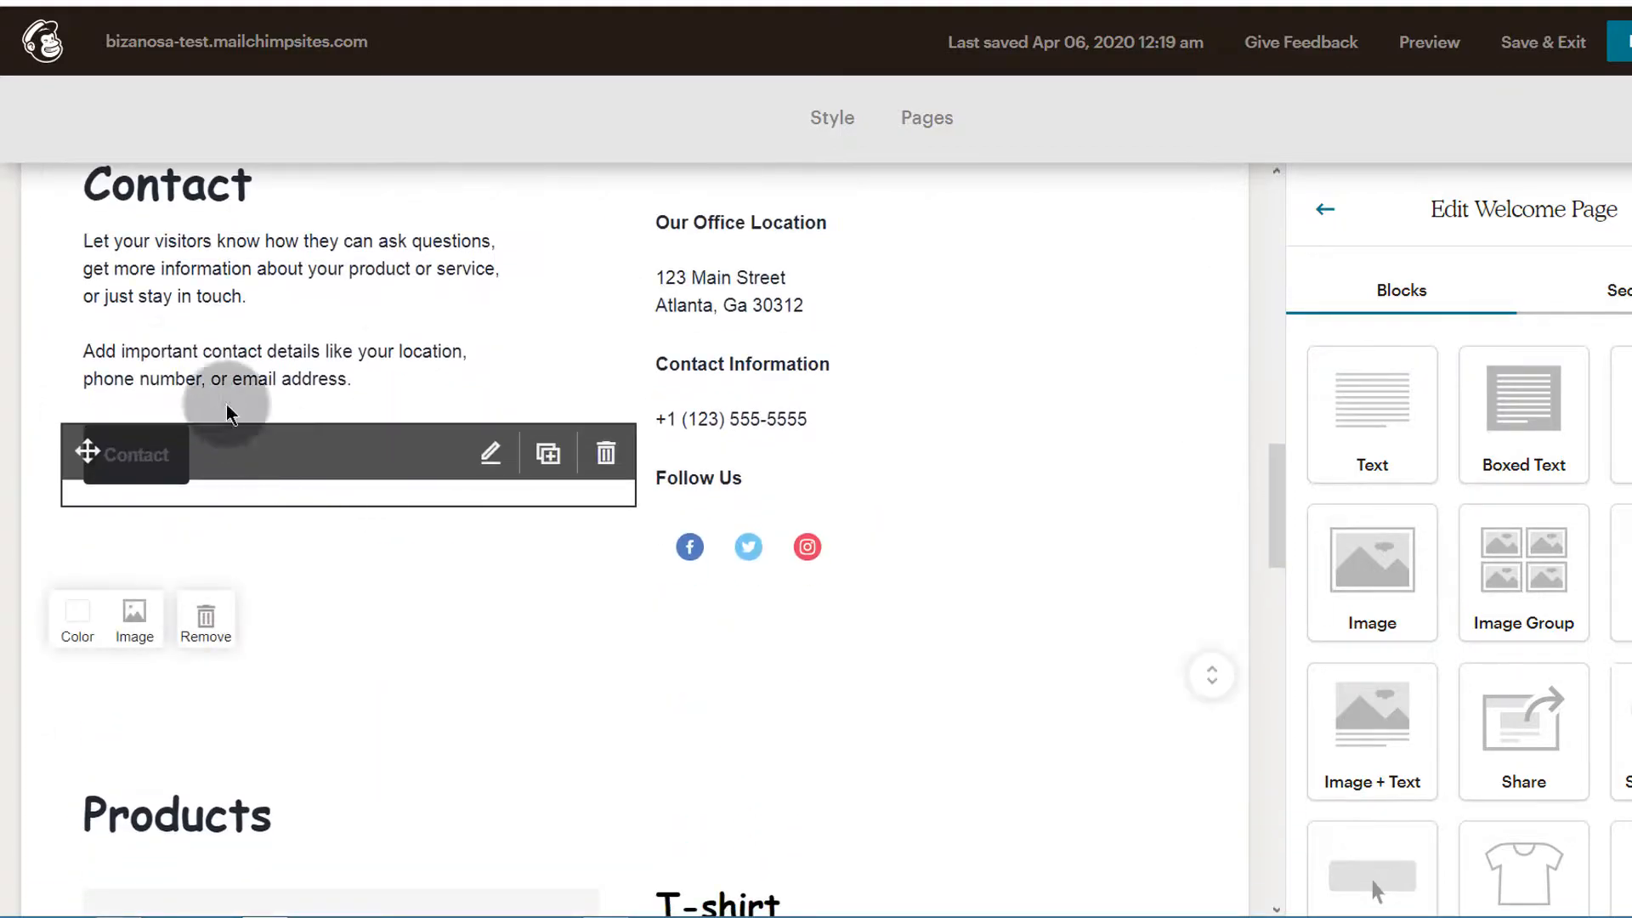
scroll(238, 340, "up", 3)
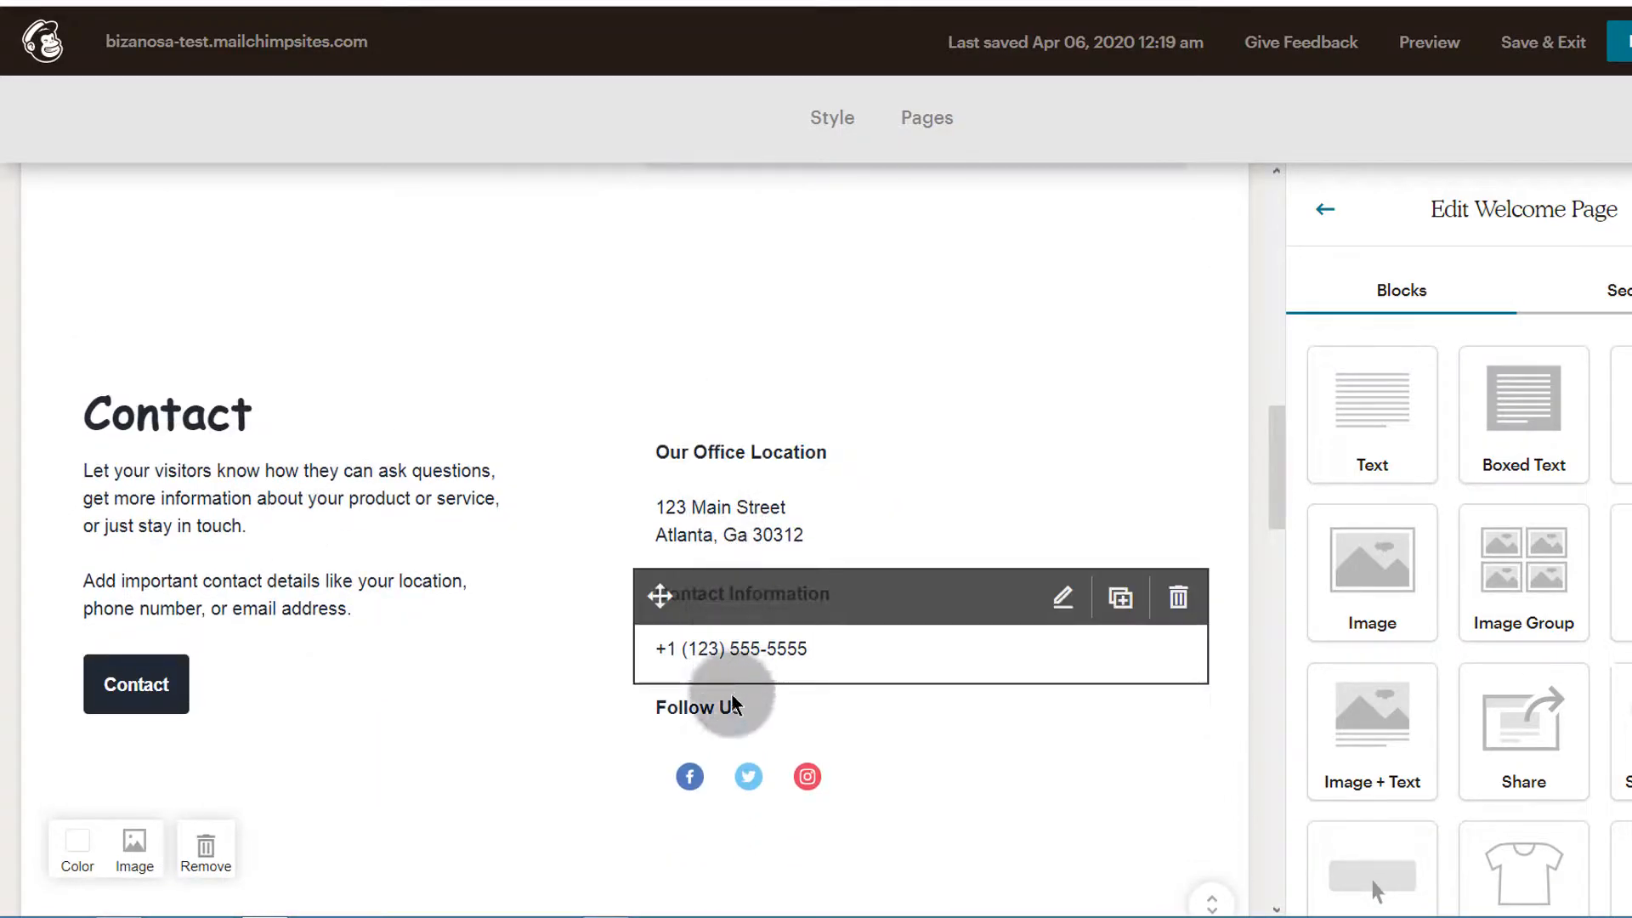
scroll(306, 634, "down", 1)
scroll(306, 642, "down", 8)
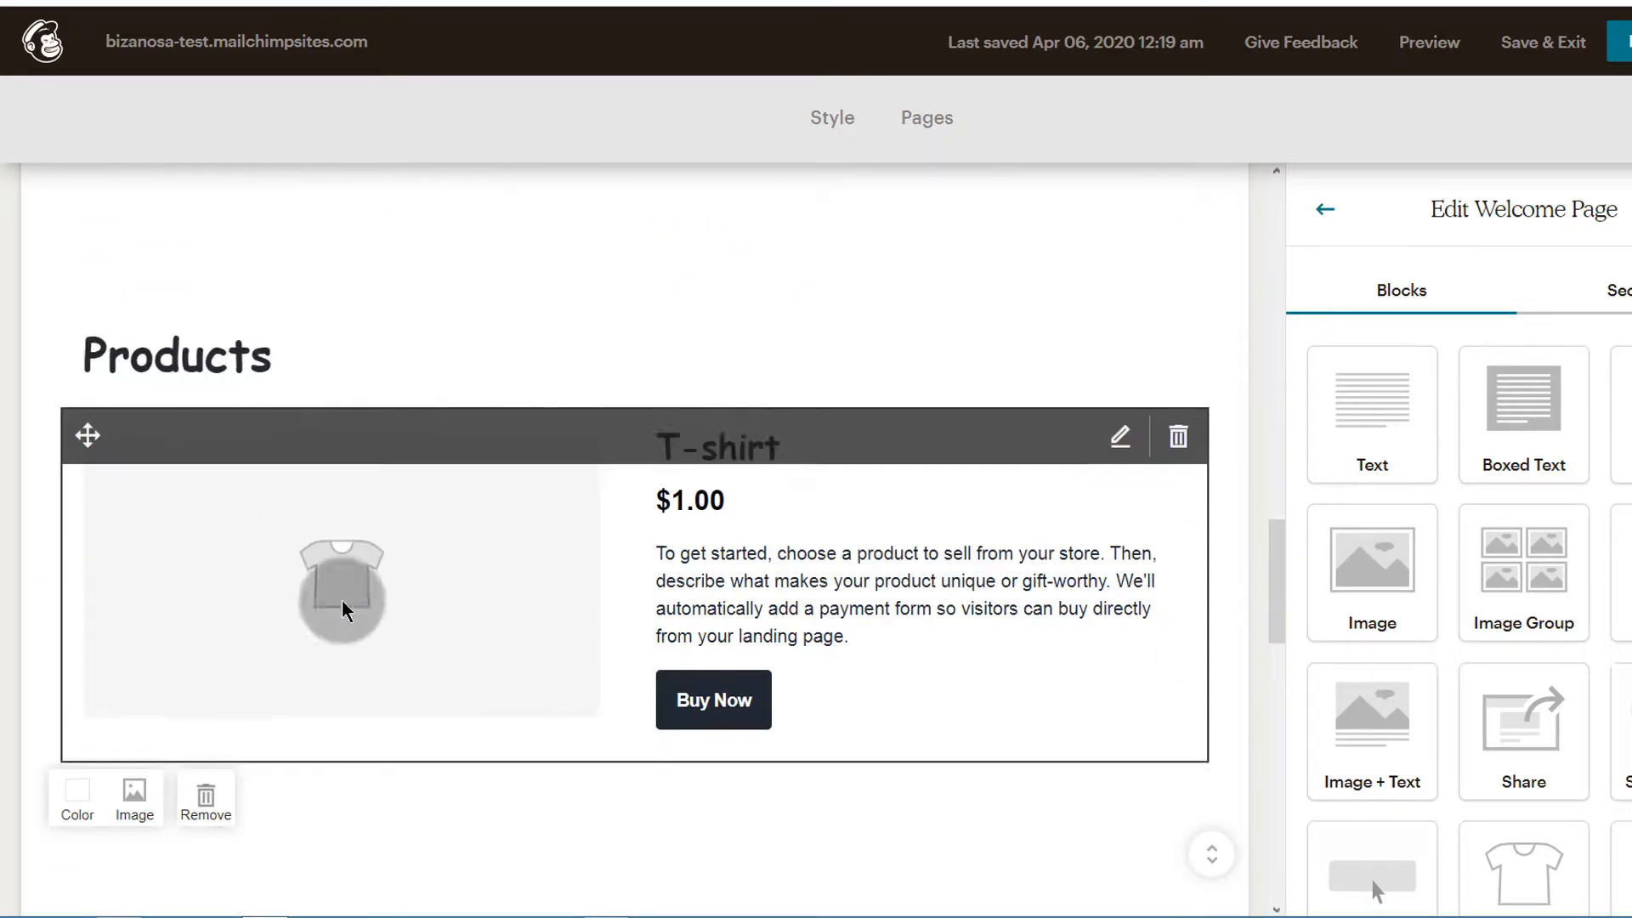
scroll(297, 518, "down", 4)
scroll(250, 417, "up", 5)
scroll(280, 497, "down", 4)
left_click(208, 565)
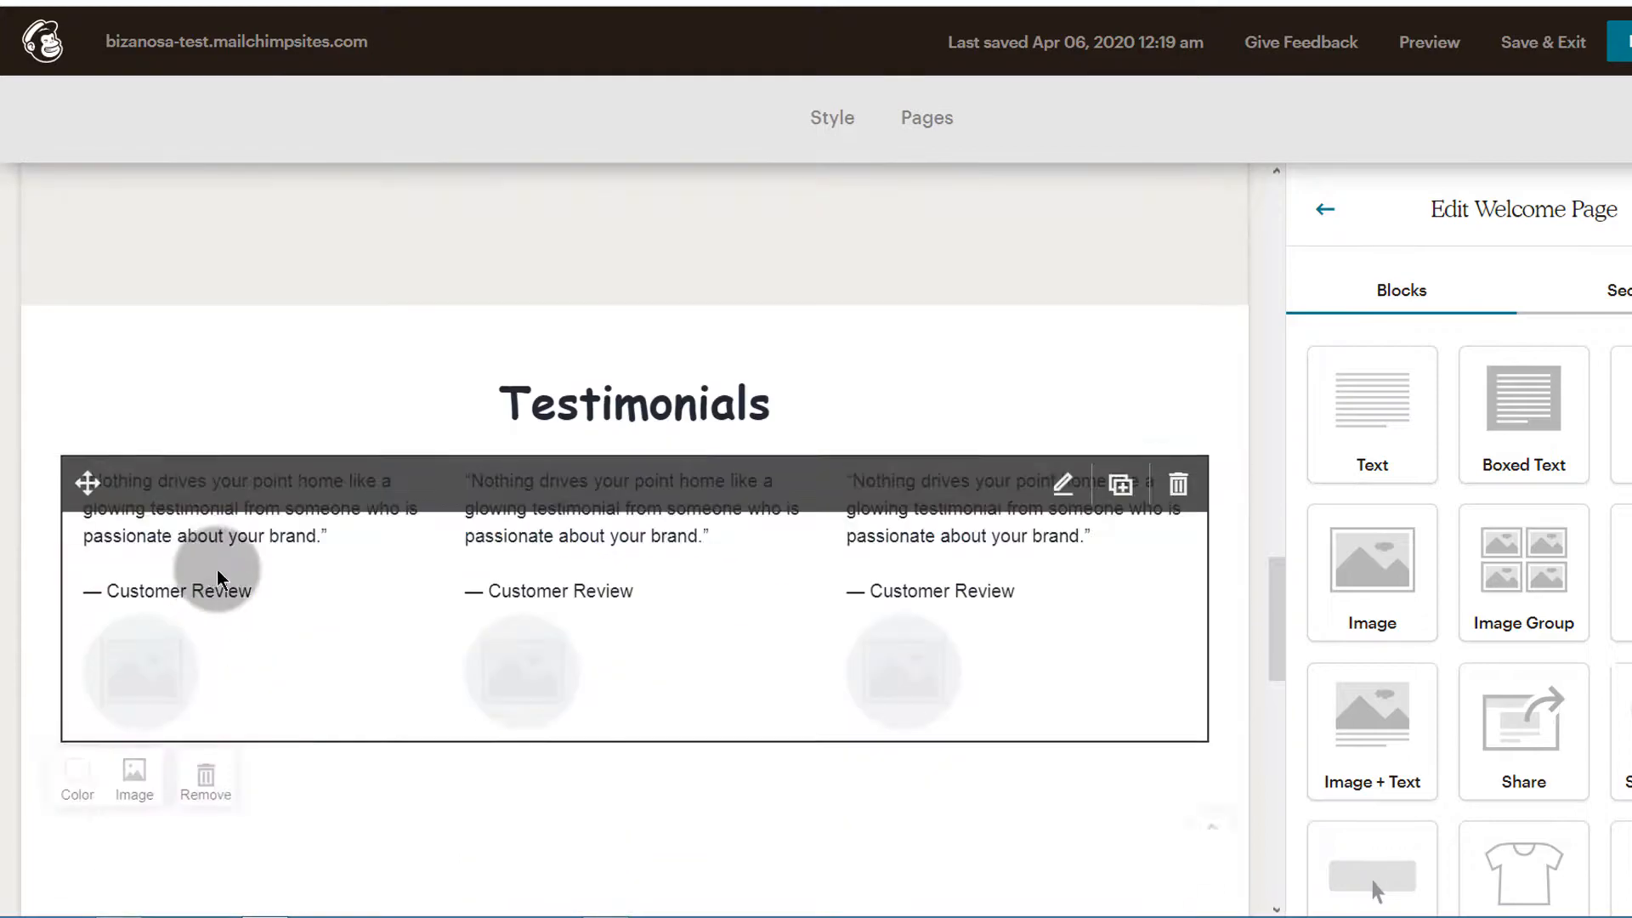
Review the remaining content of the Welcome page, from the testimonials to the subscribe area and the header
scroll(540, 537, "up", 2)
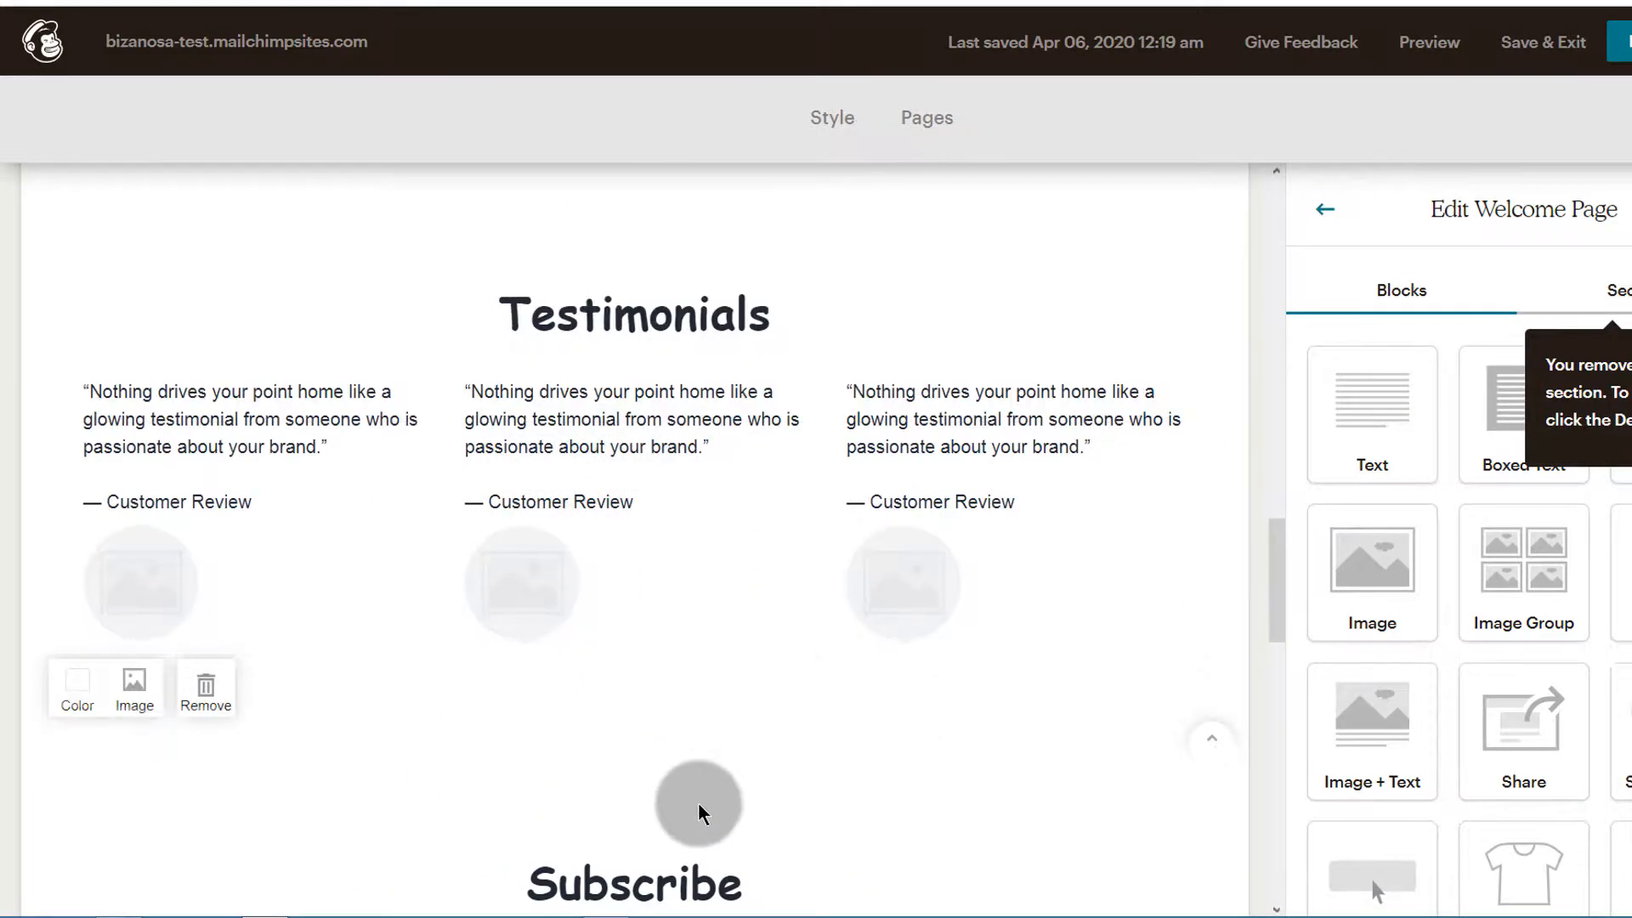
scroll(731, 801, "down", 6)
scroll(575, 649, "down", 3)
scroll(583, 654, "up", 15)
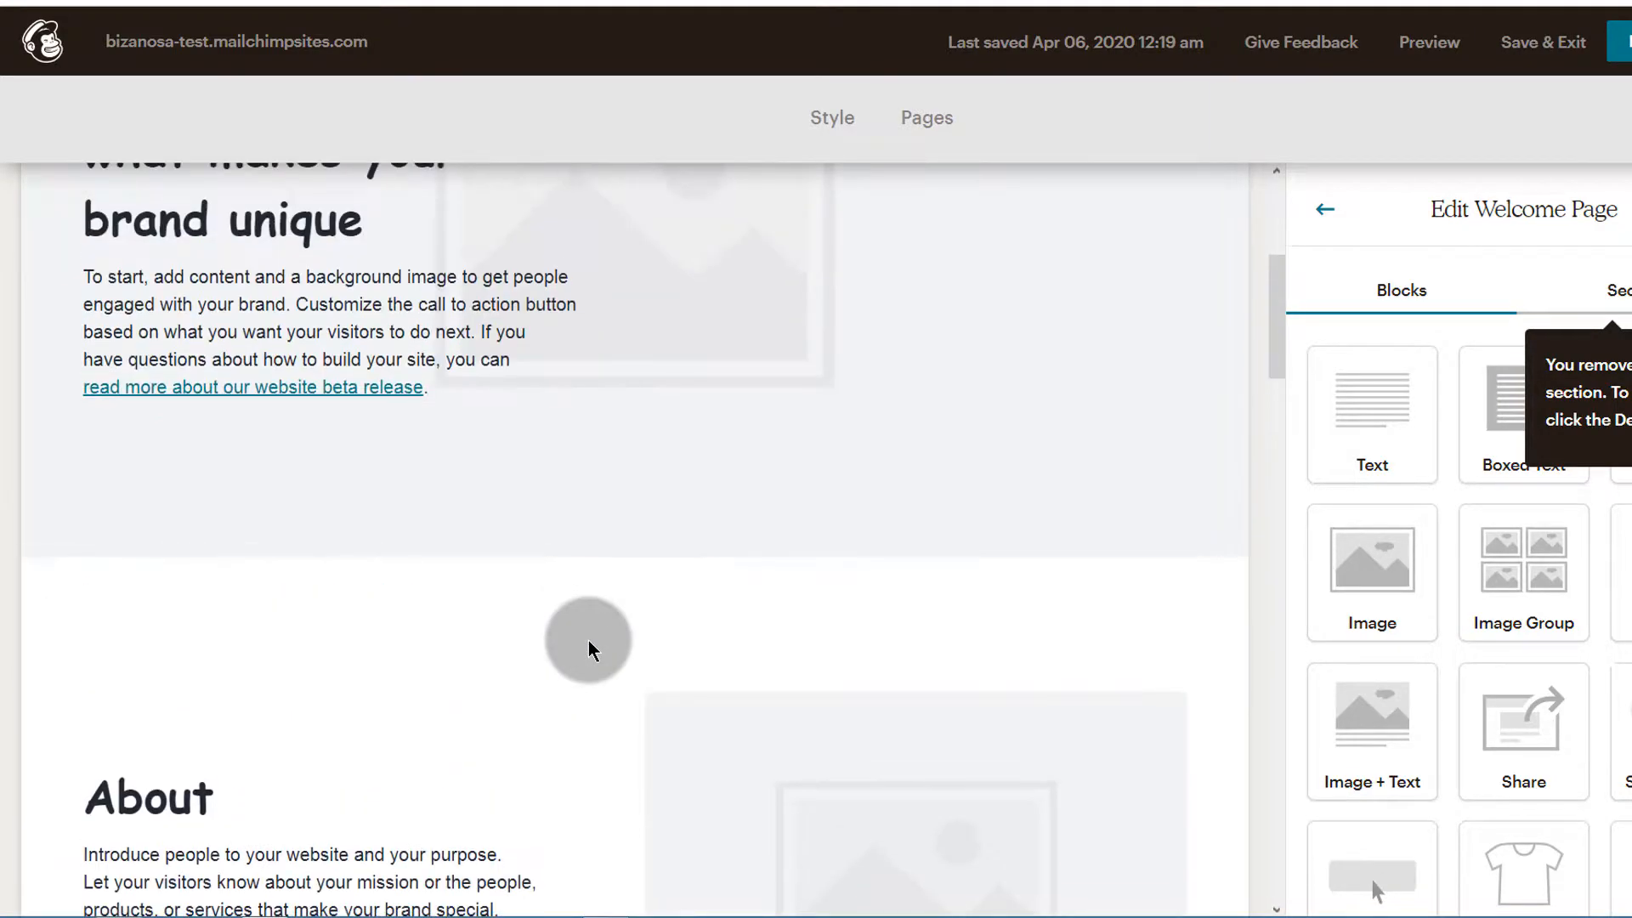
scroll(592, 650, "up", 5)
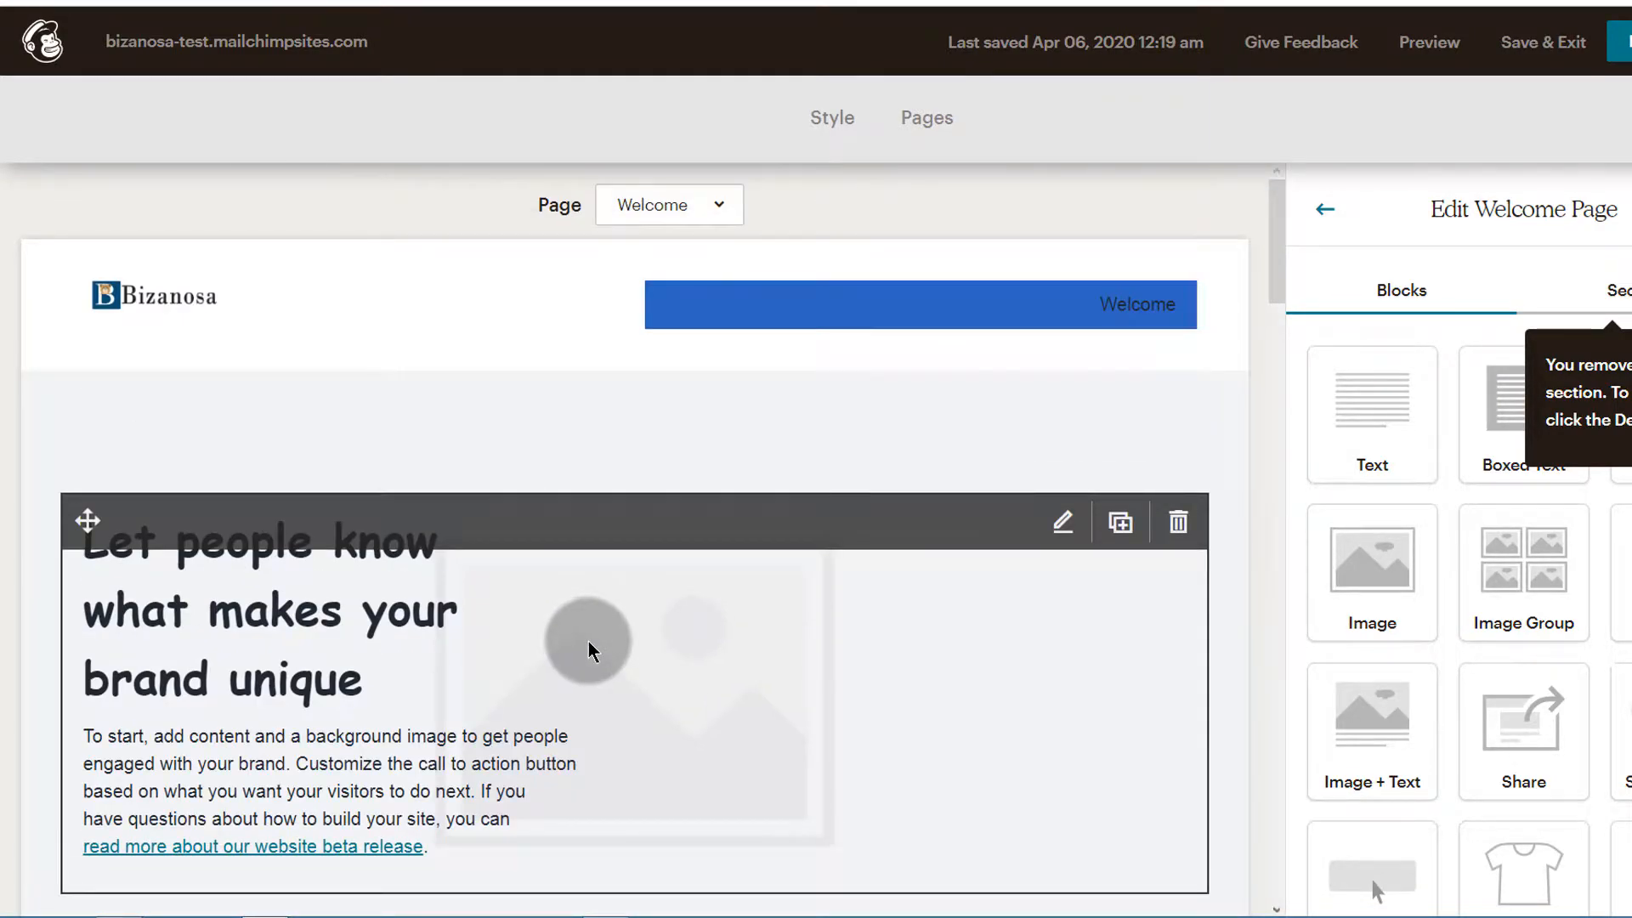
scroll(467, 648, "down", 6)
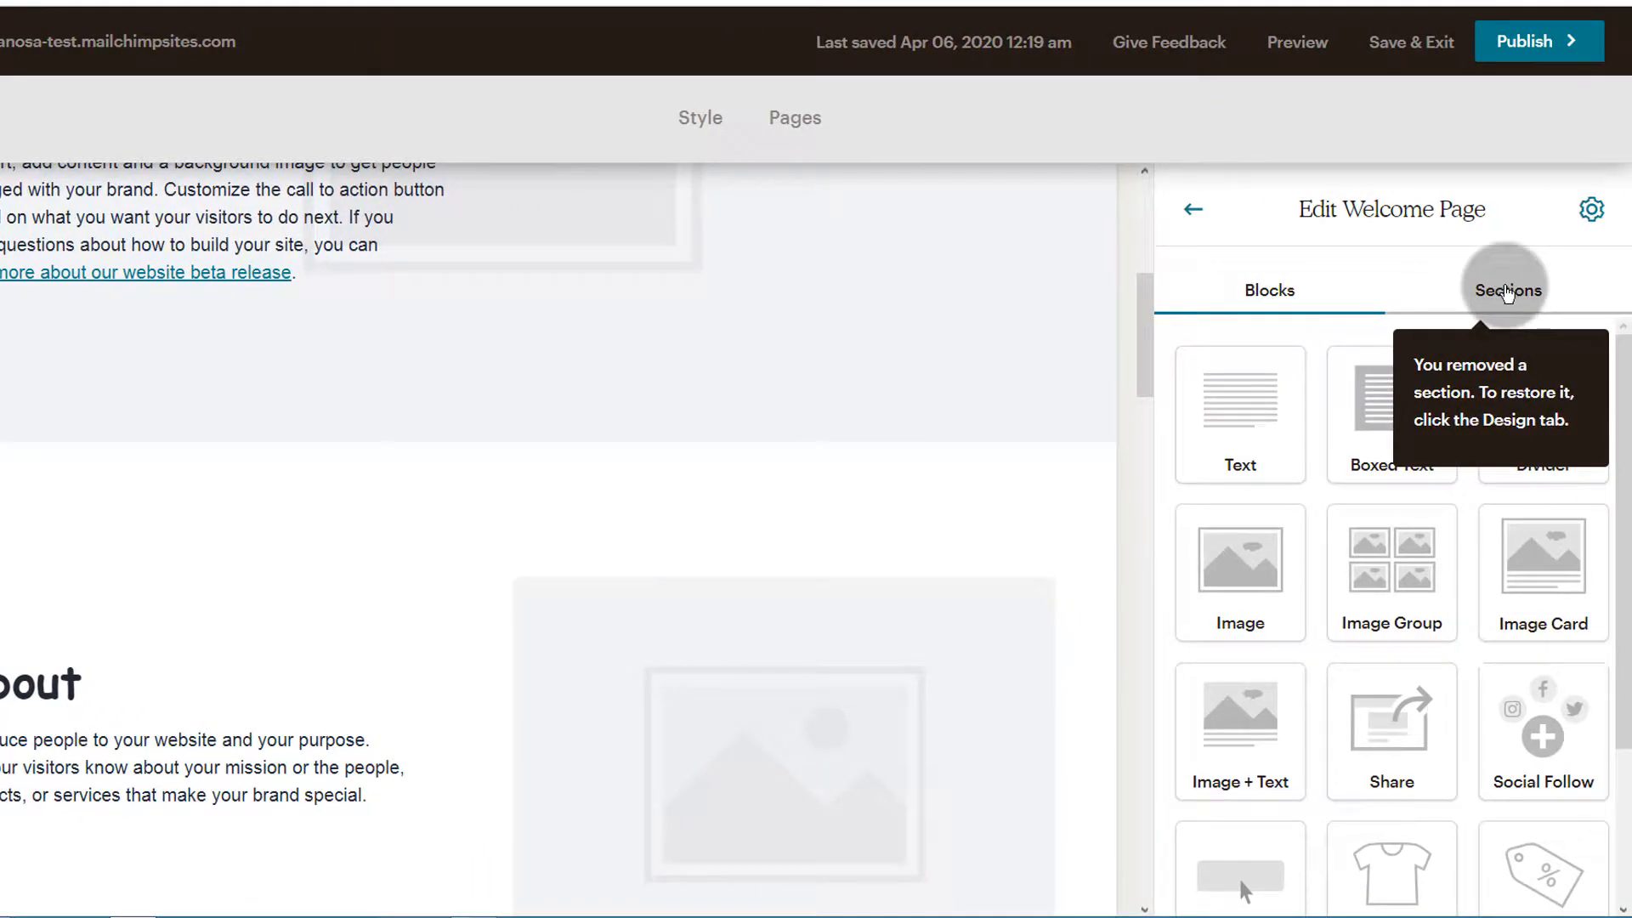
Examine the Welcome page's list of current and removed sections
left_click(1507, 291)
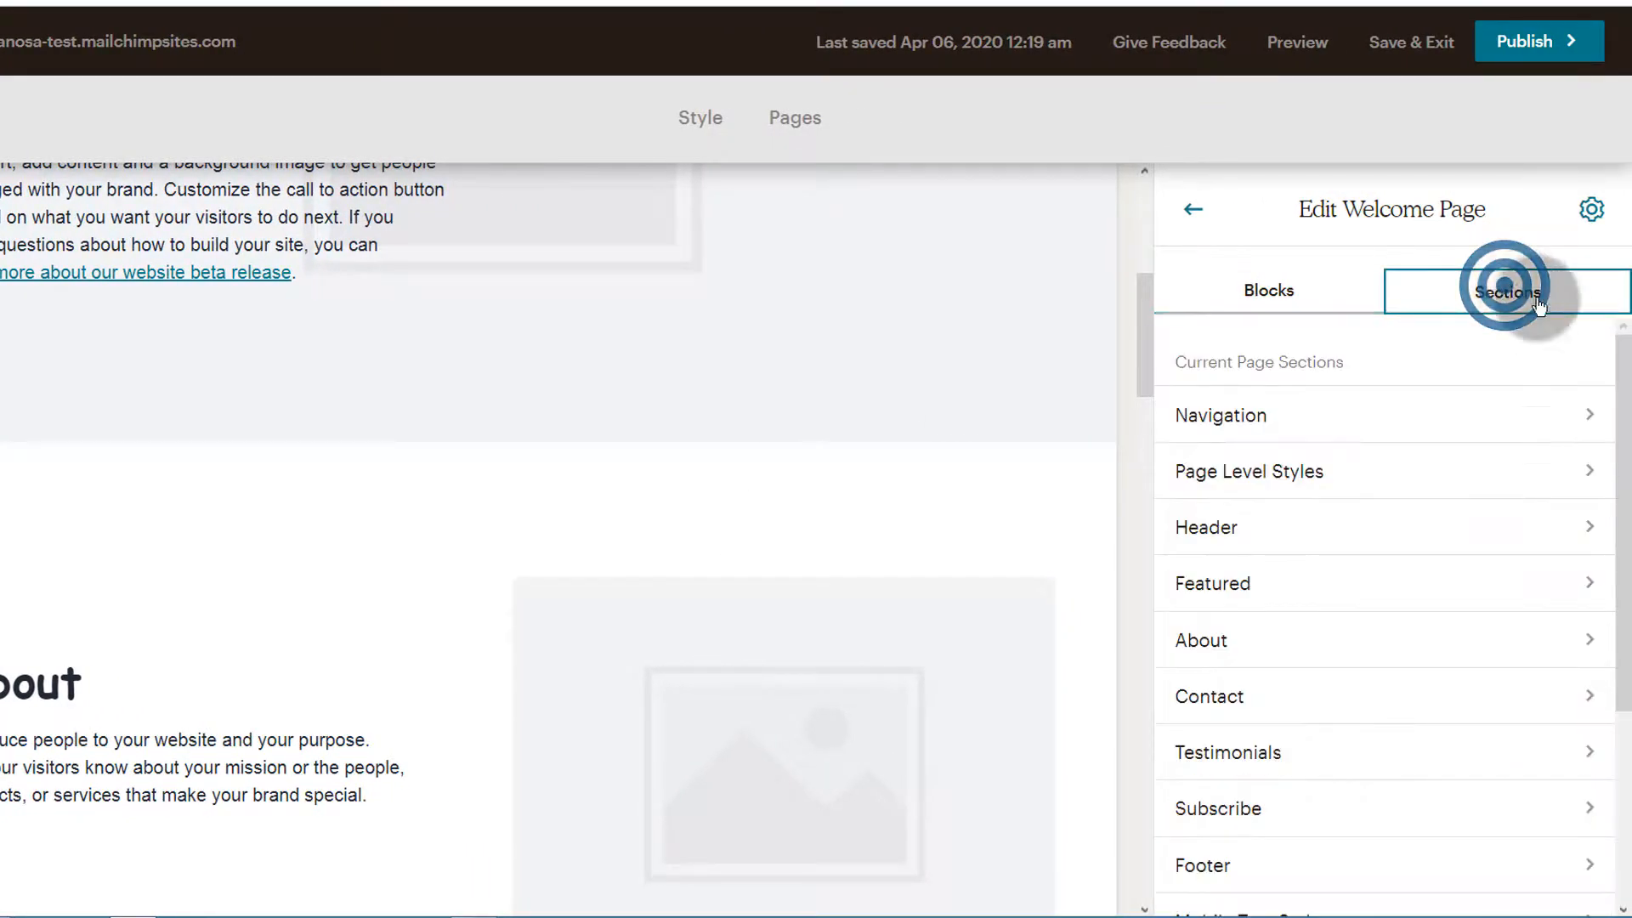
scroll(1452, 384, "down", 4)
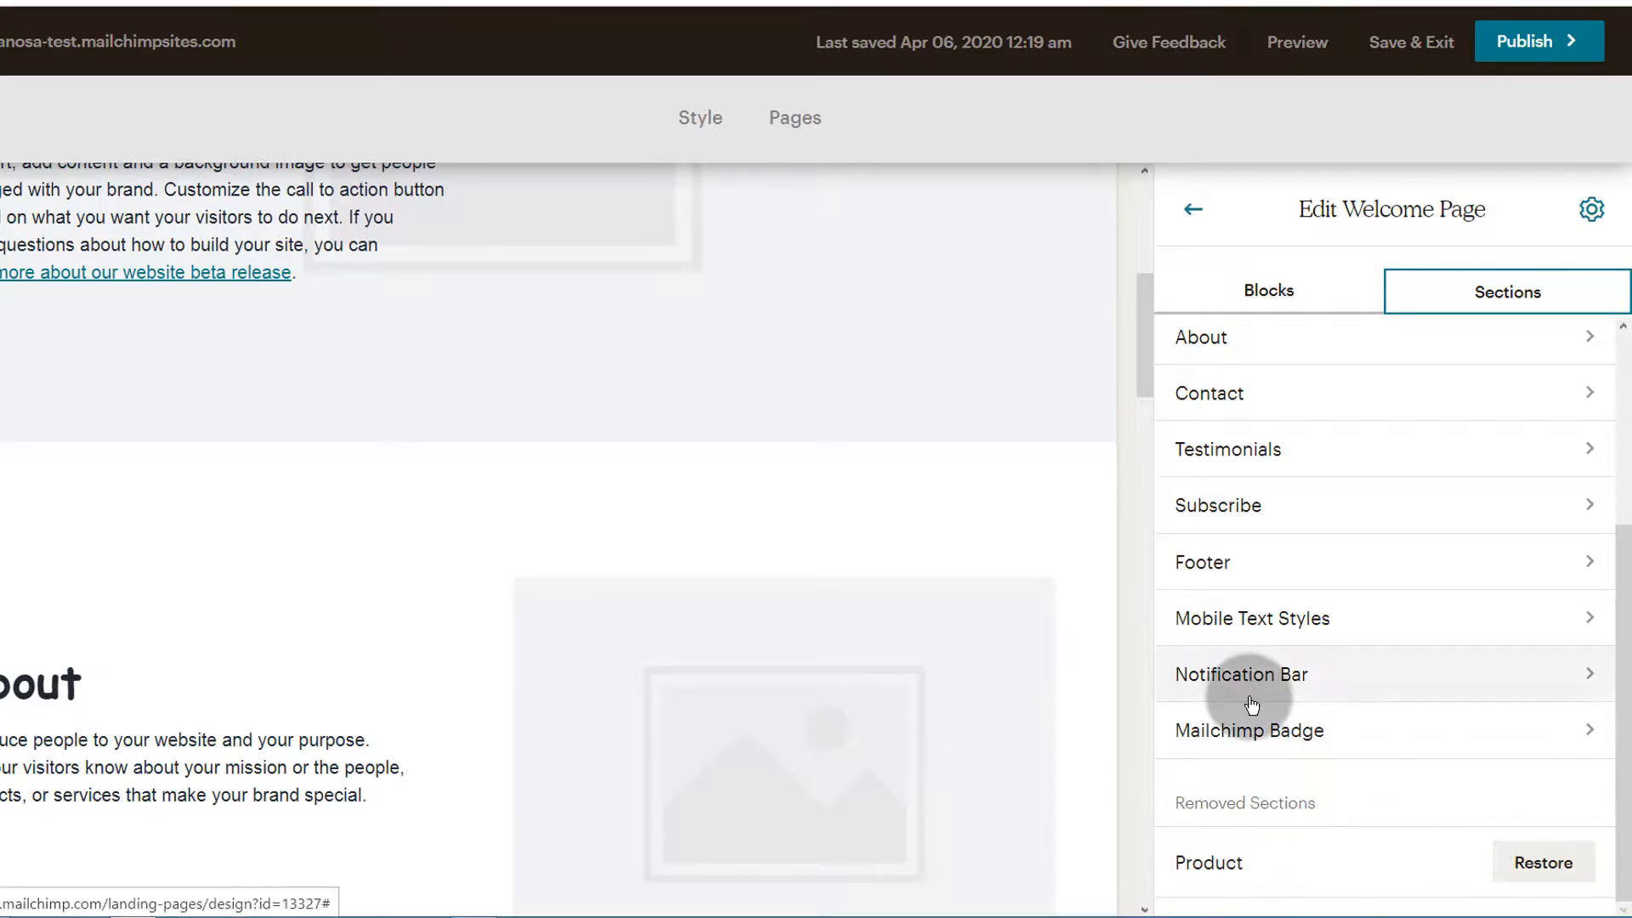
scroll(1249, 546, "up", 3)
scroll(1257, 677, "down", 3)
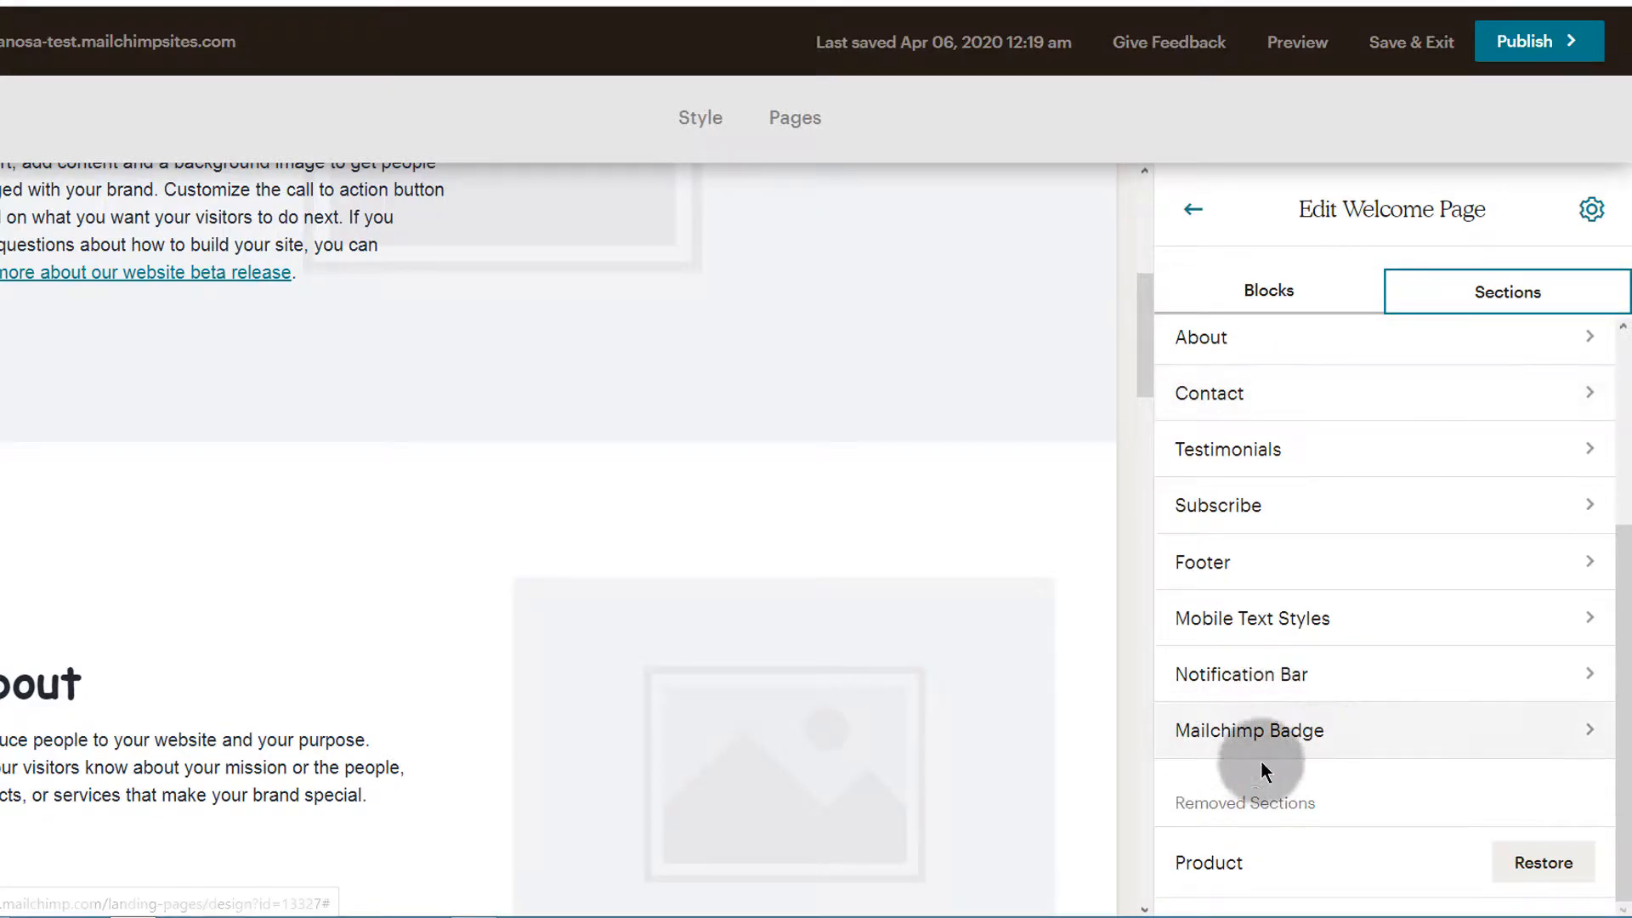
scroll(1275, 713, "up", 3)
scroll(1274, 722, "down", 3)
scroll(1252, 871, "down", 1)
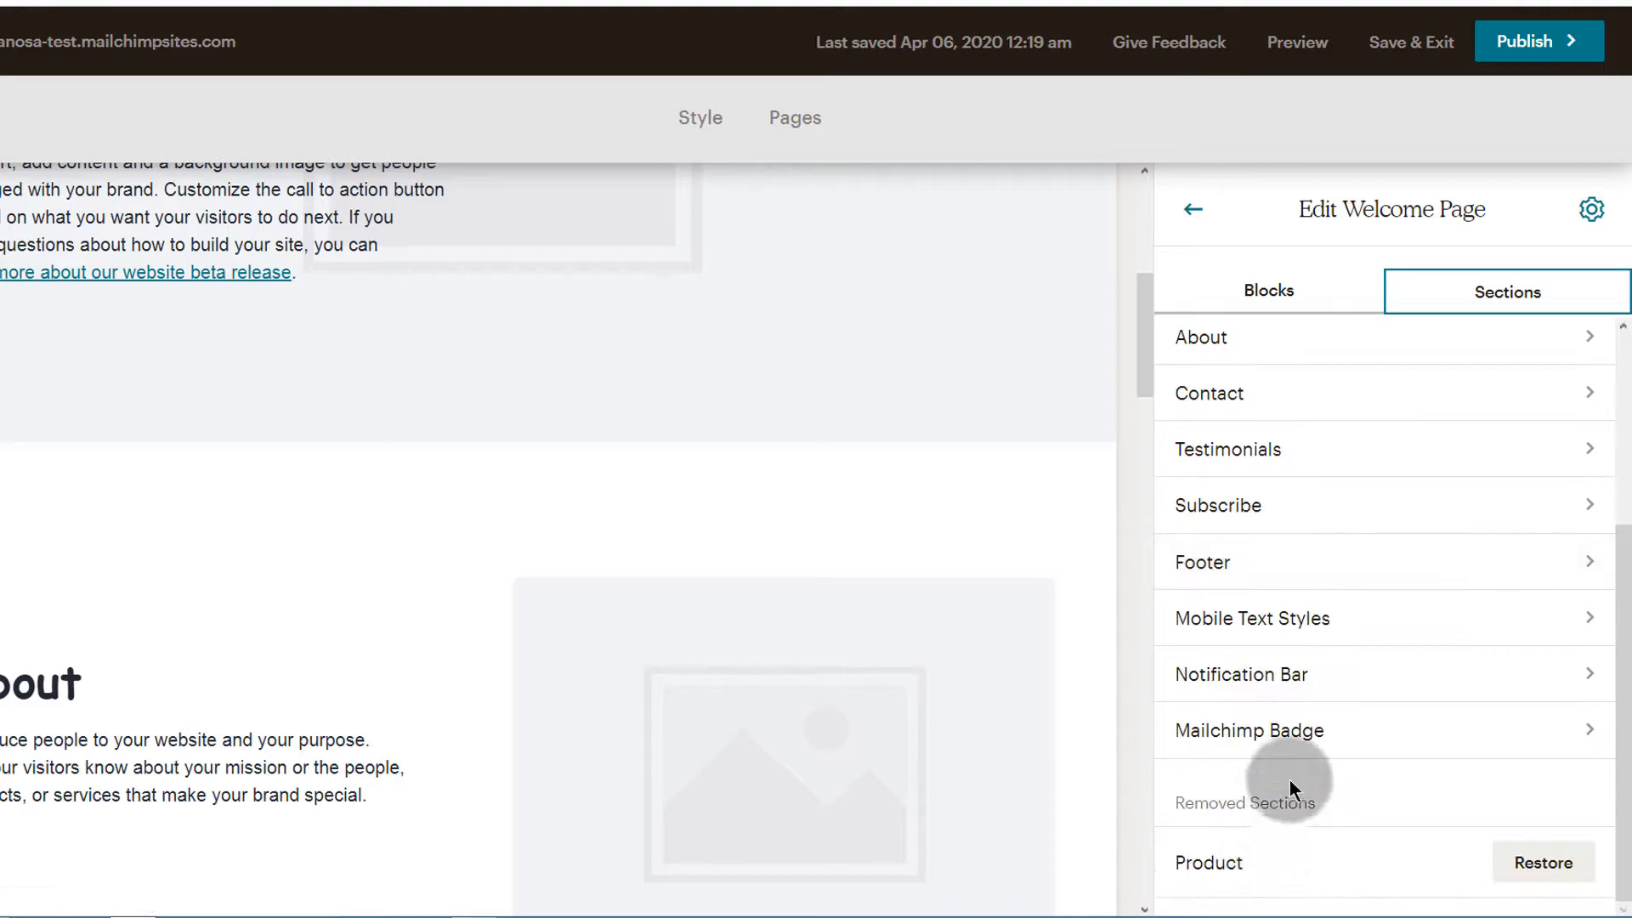
Set the link text color of the Welcome page's navigation menu to white (#ffffff) and save it
scroll(1275, 626, "up", 5)
left_click(957, 303)
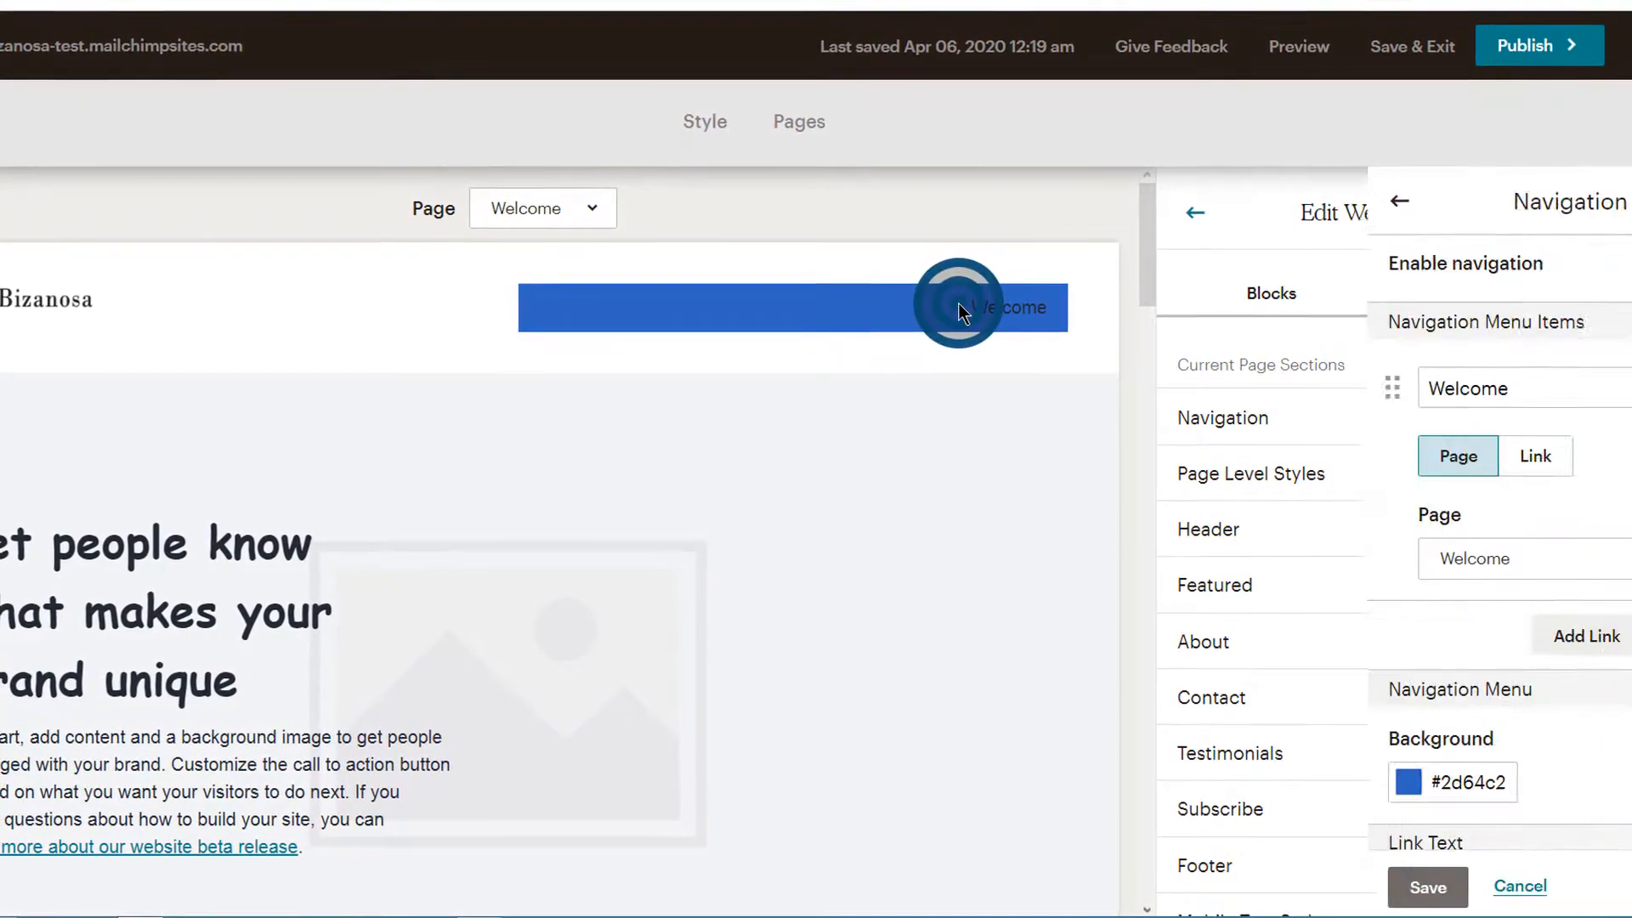
scroll(1241, 671, "down", 1)
scroll(1240, 671, "down", 4)
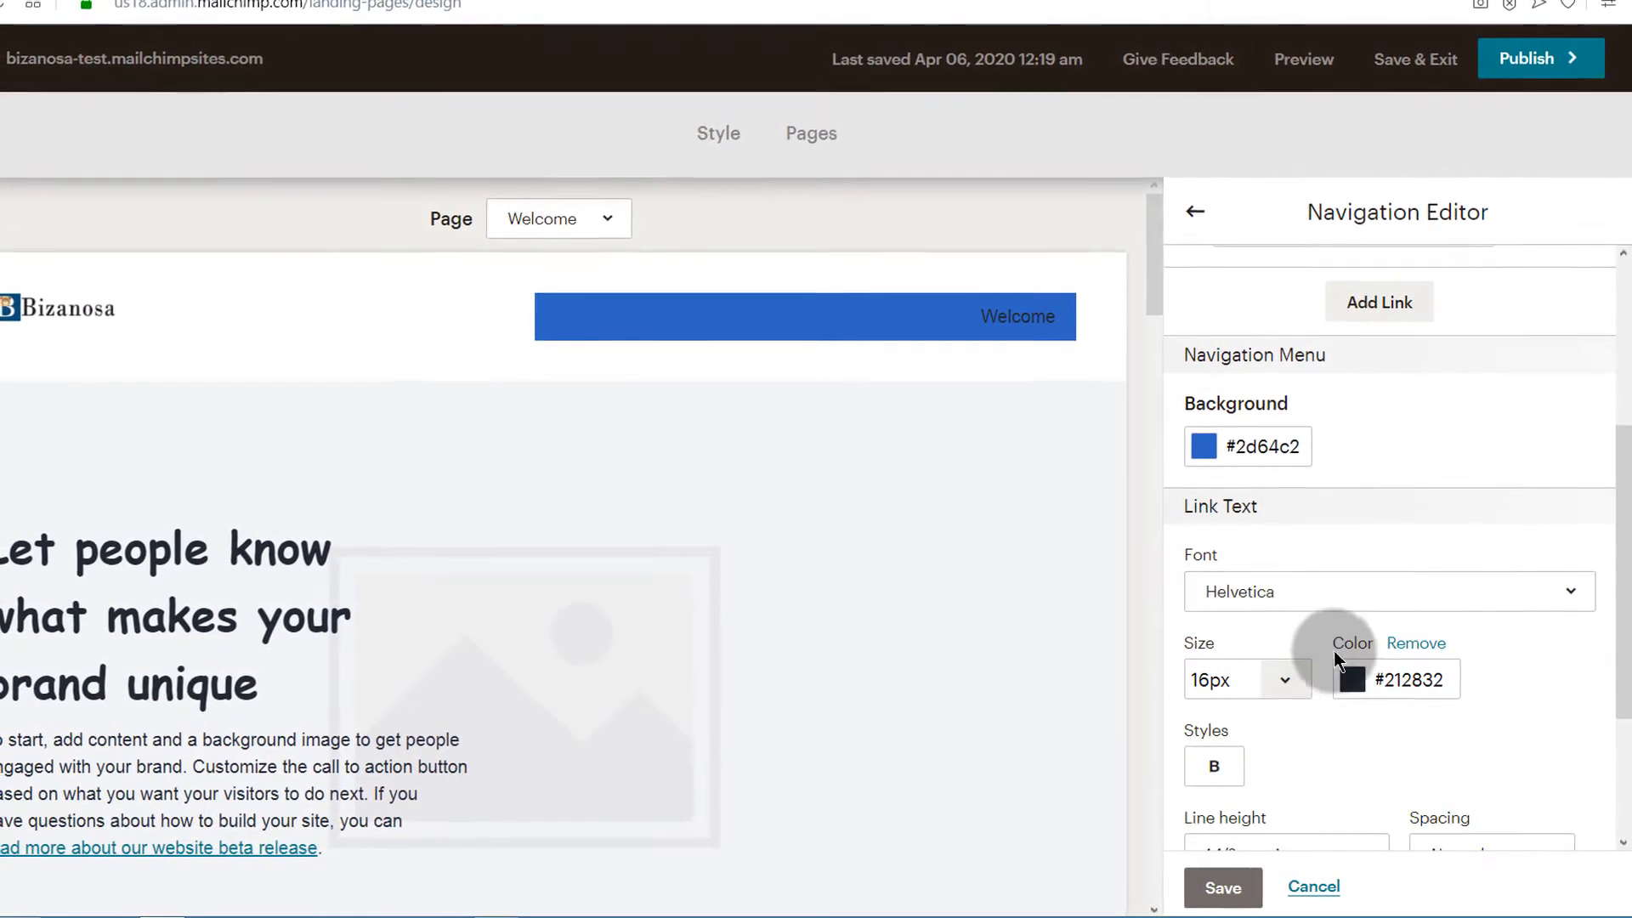
left_click(1394, 671)
left_click(1386, 598)
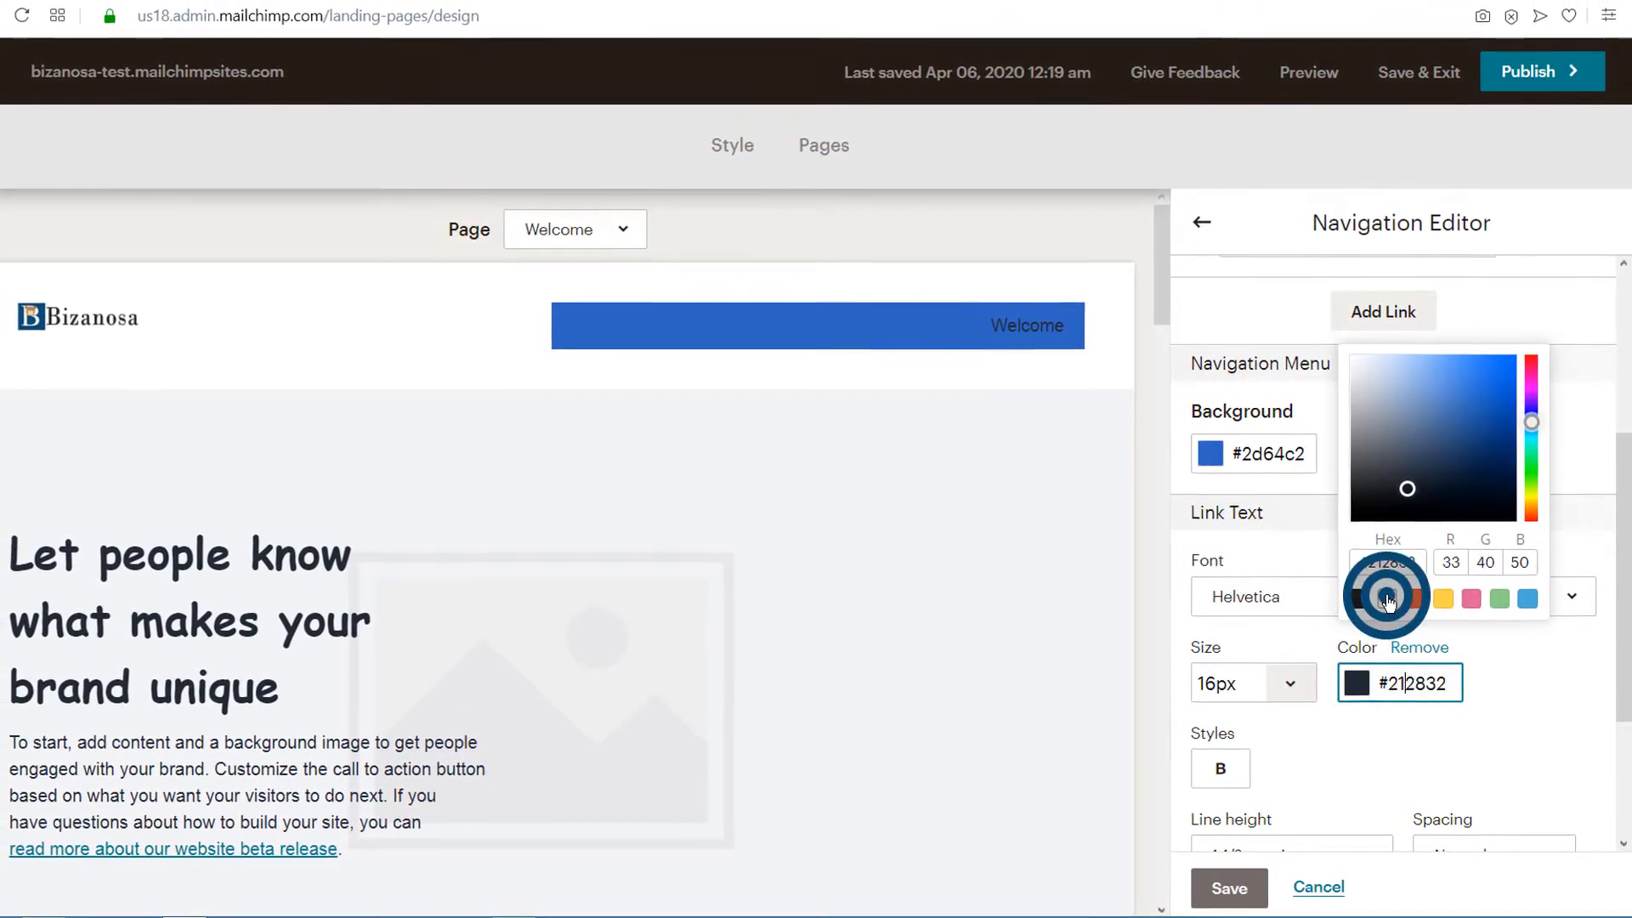
left_click(1222, 889)
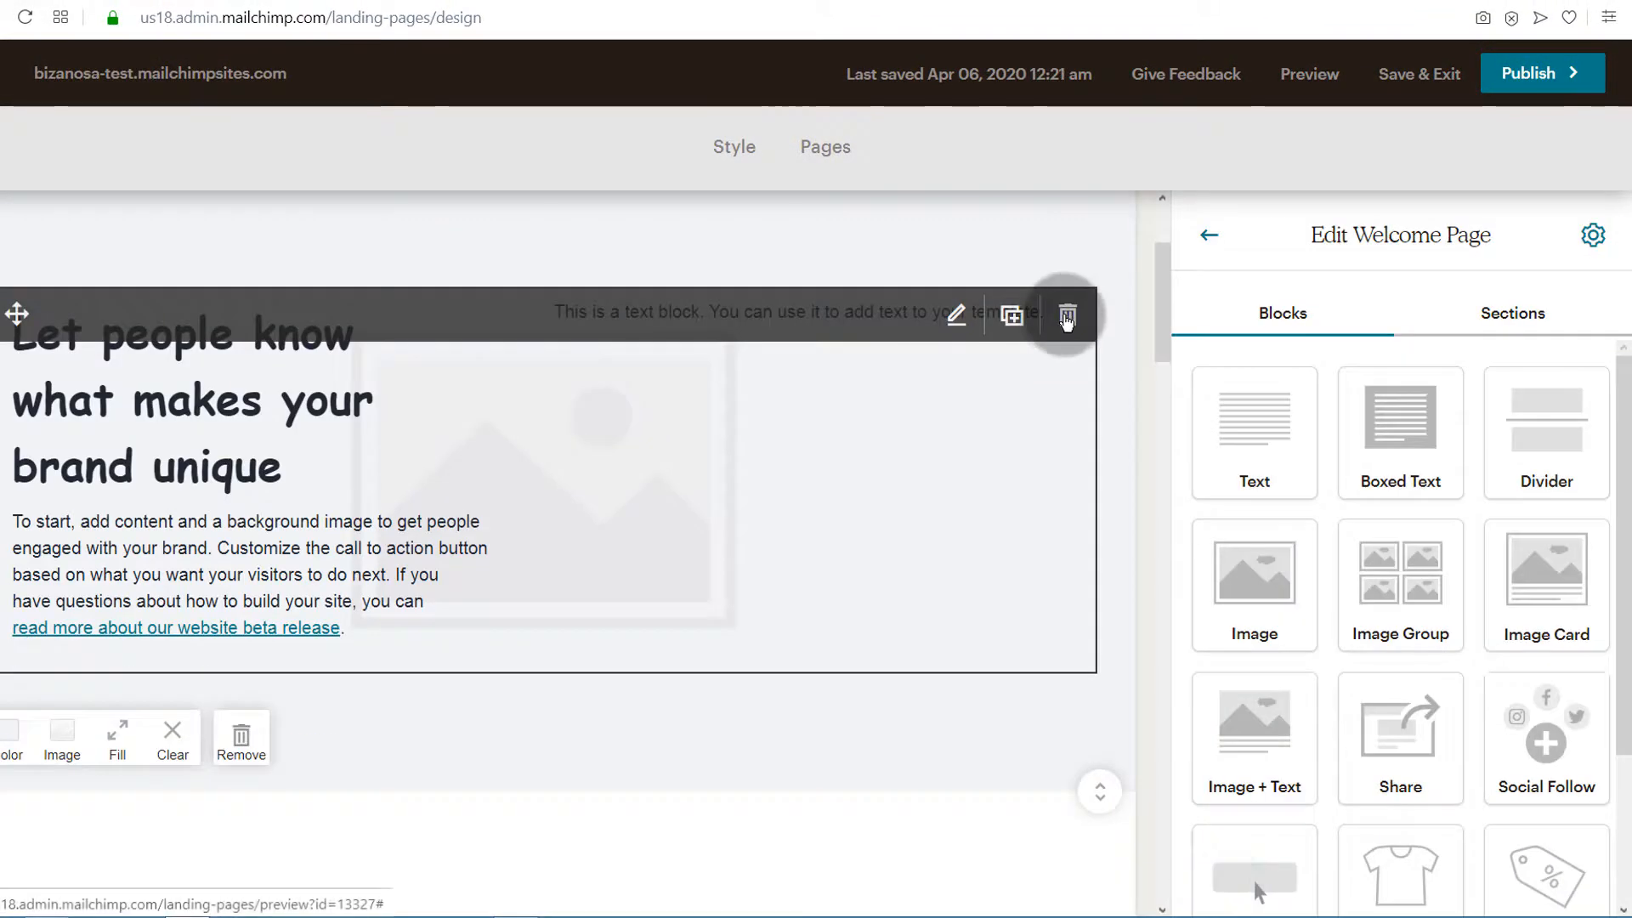
Delete the "Let people know what makes your brand unique" text block and put an Image + Text block in its place
left_click(1067, 319)
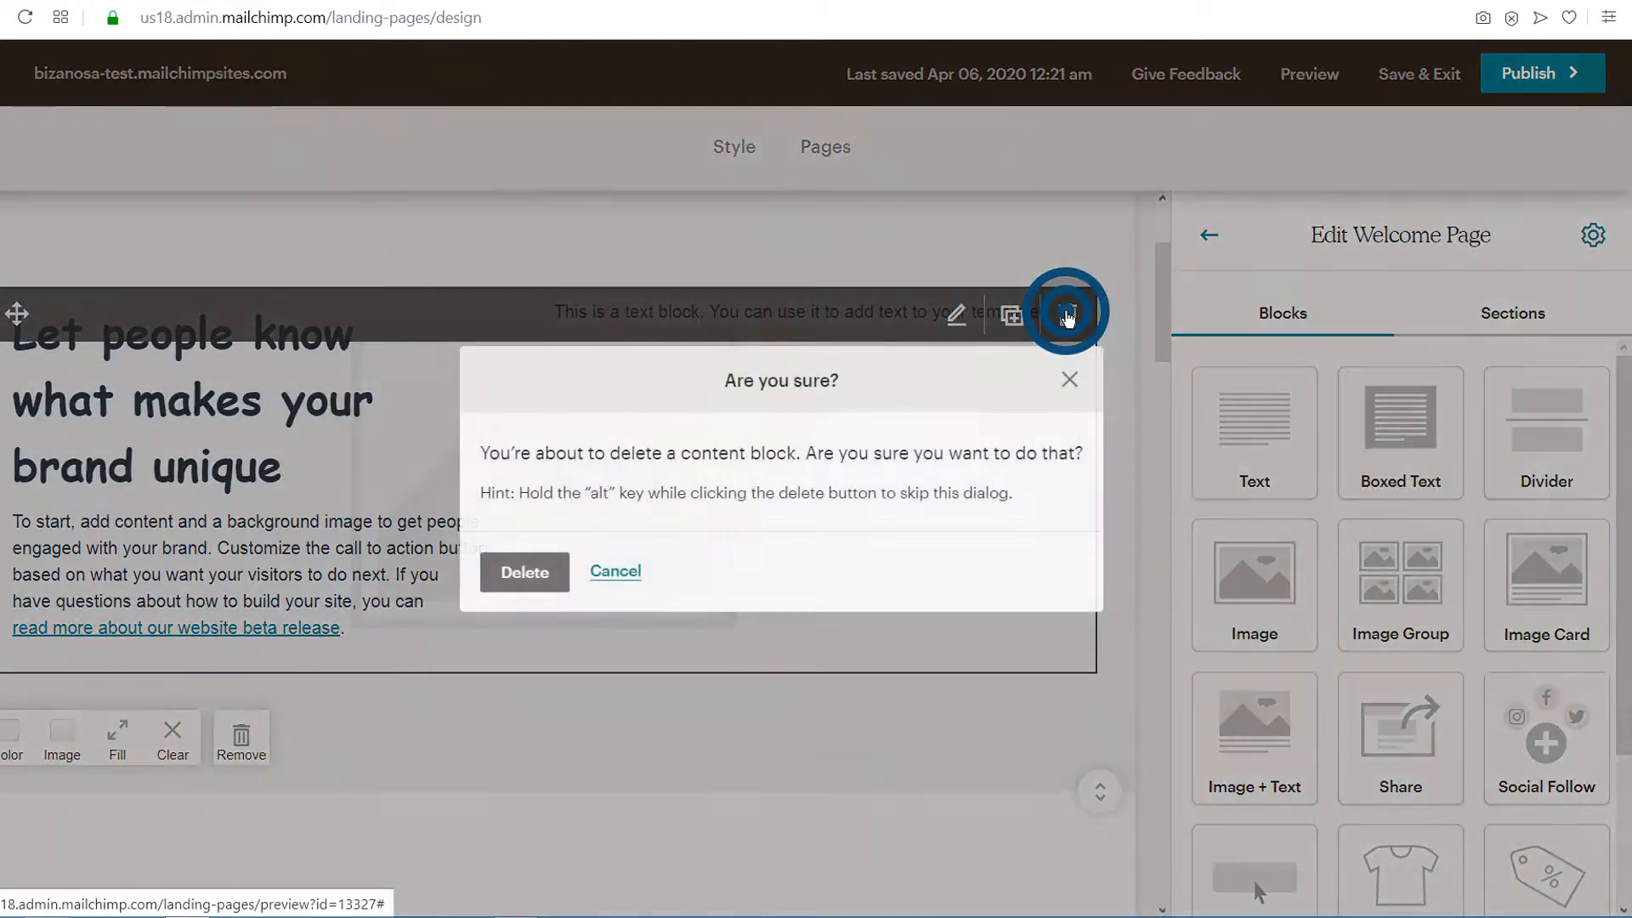
left_click(525, 572)
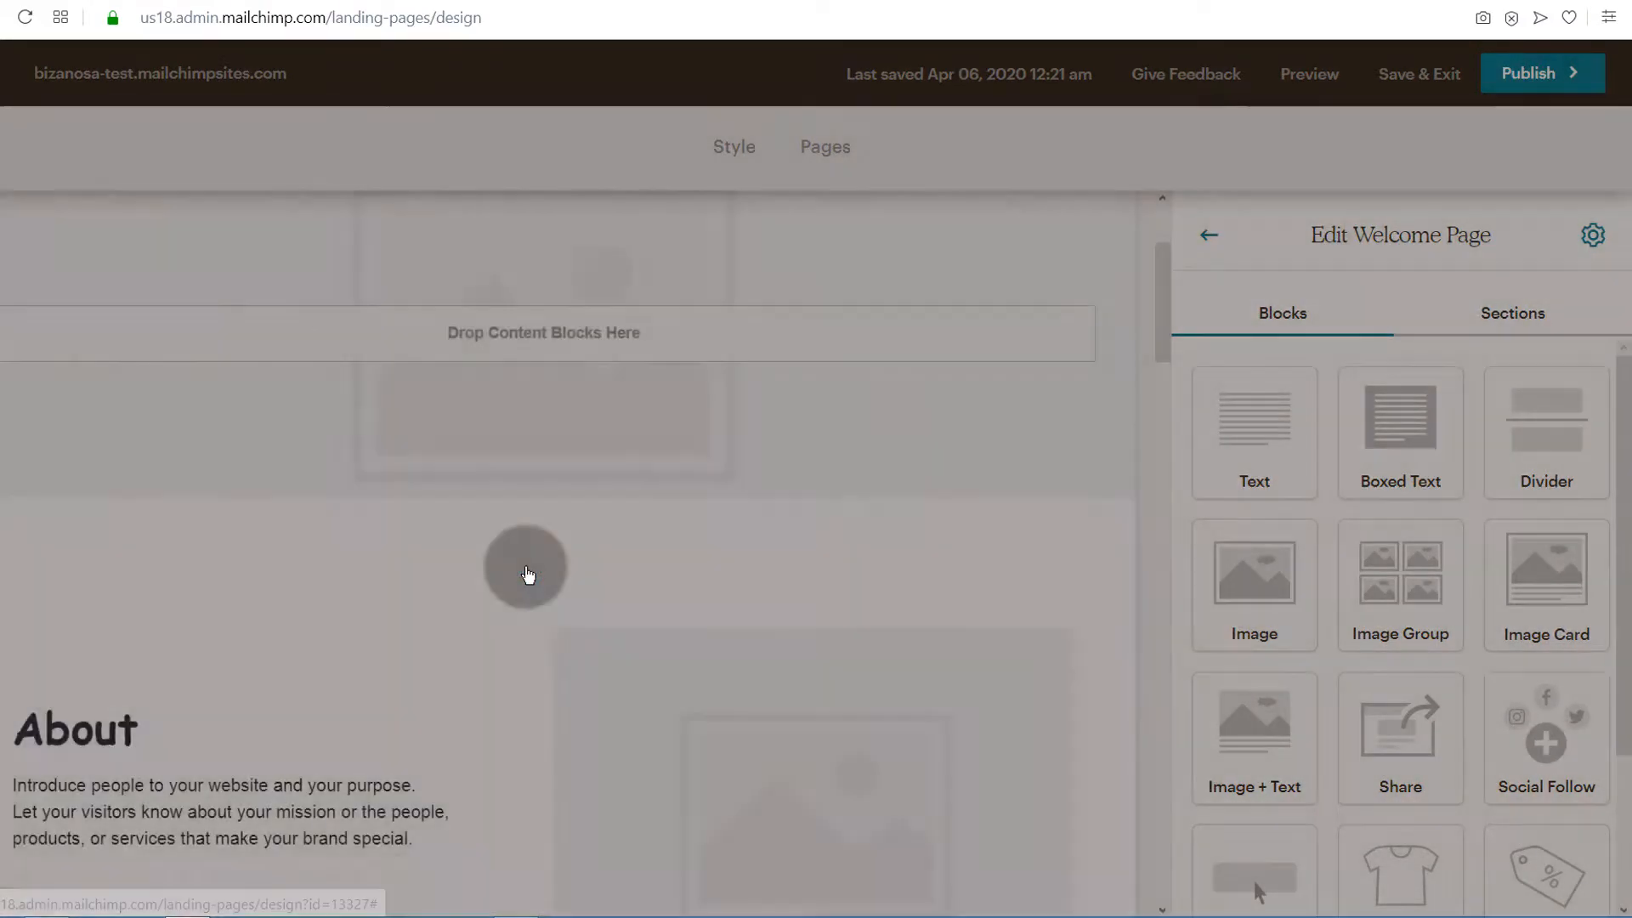
scroll(1335, 722, "down", 3)
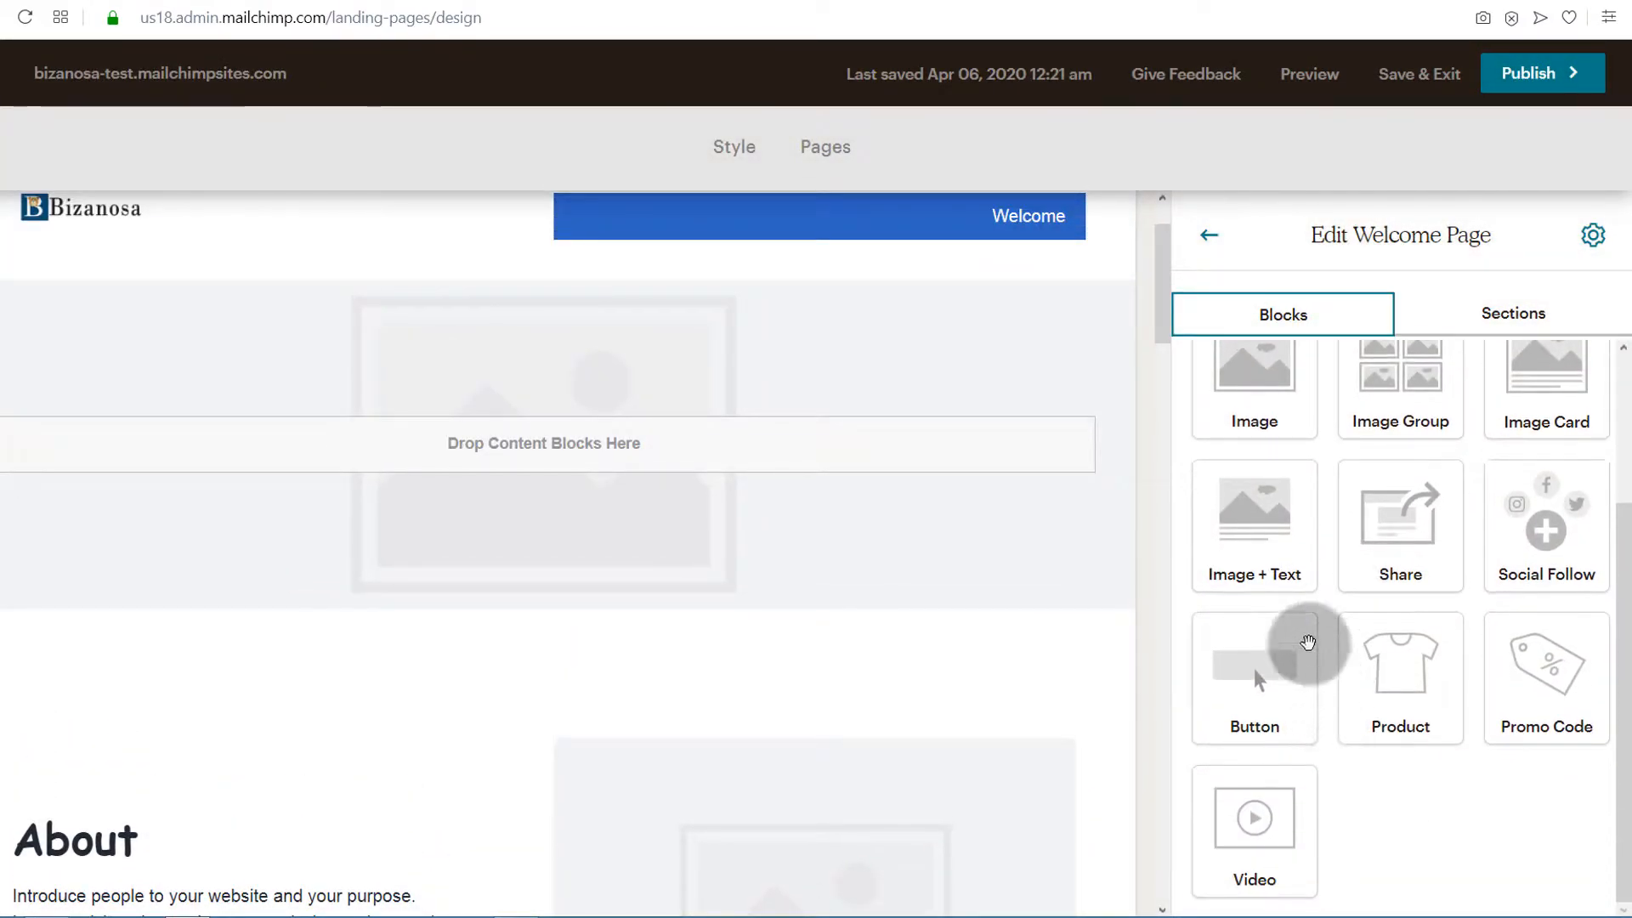
left_click_drag(1277, 557, 259, 379)
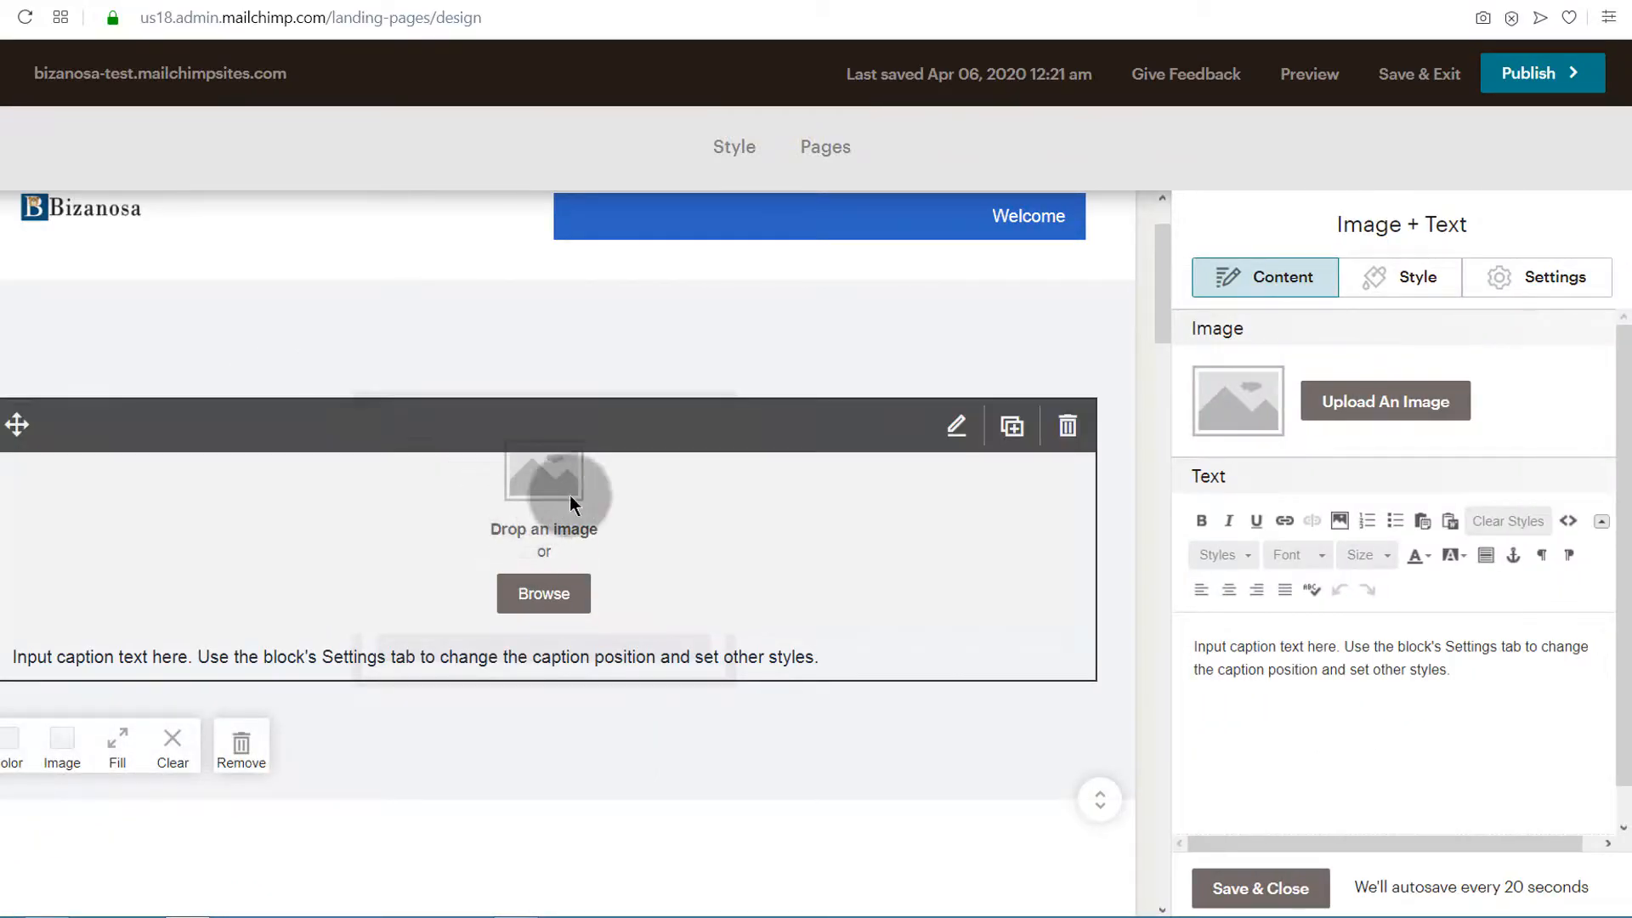
Set the new block's image position to Right and fill it with the Audacity headphones image, Audacity 4 by 3 .jpg
left_click(1416, 277)
scroll(1351, 586, "down", 5)
mouse_move(1198, 561)
left_mouse_down()
mouse_move(1237, 561)
mouse_move(1196, 561)
left_mouse_up()
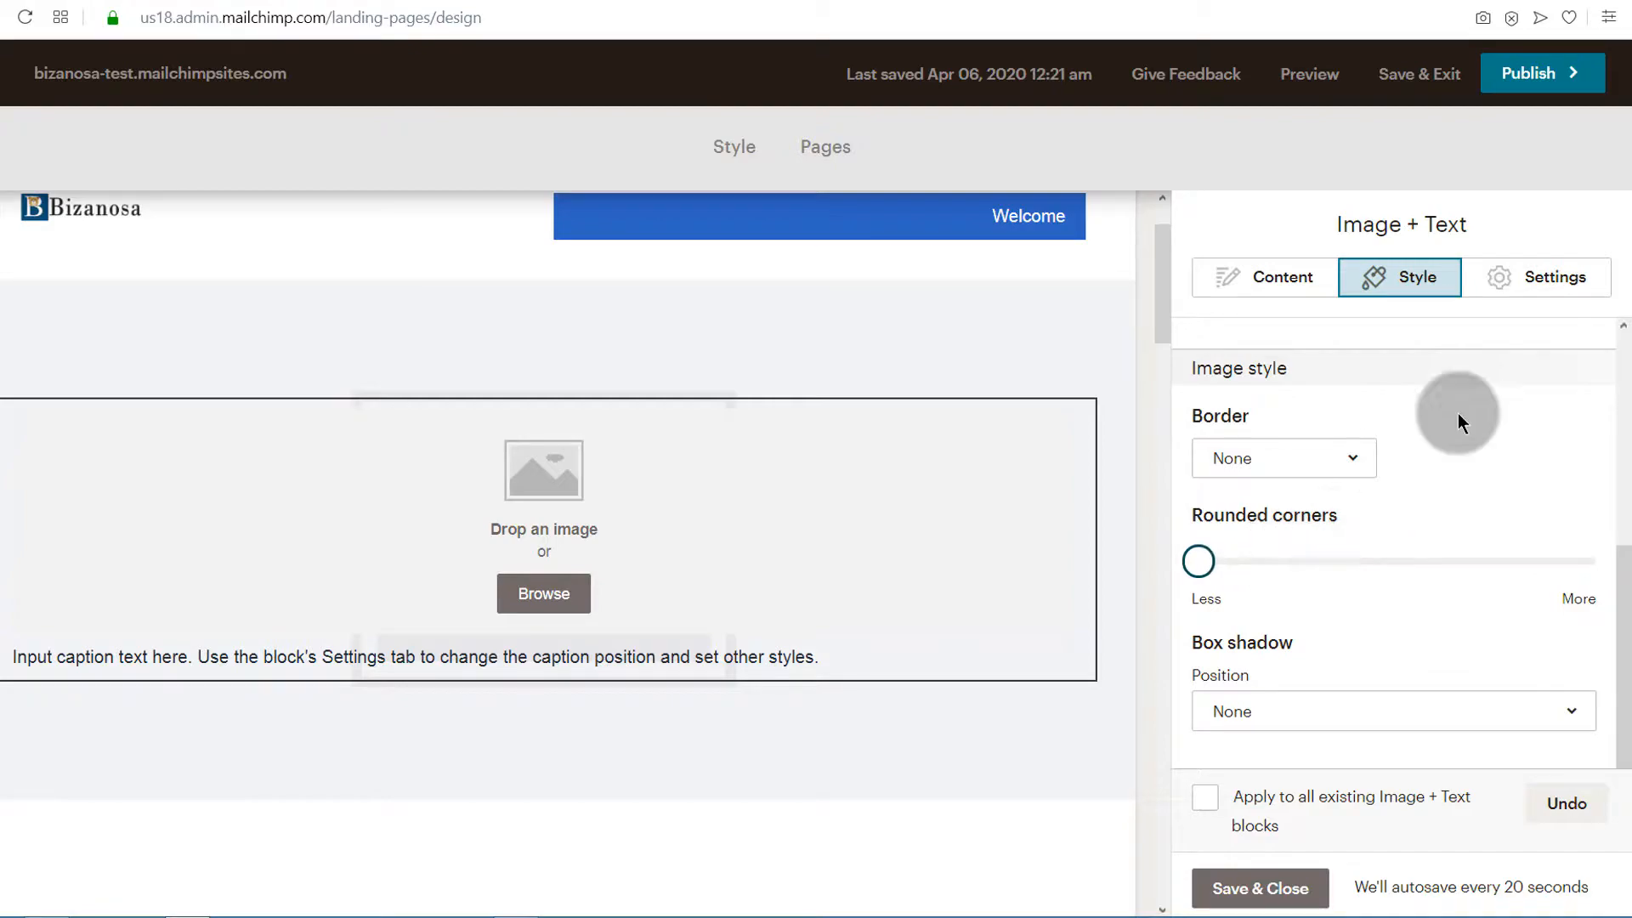
left_click(1562, 276)
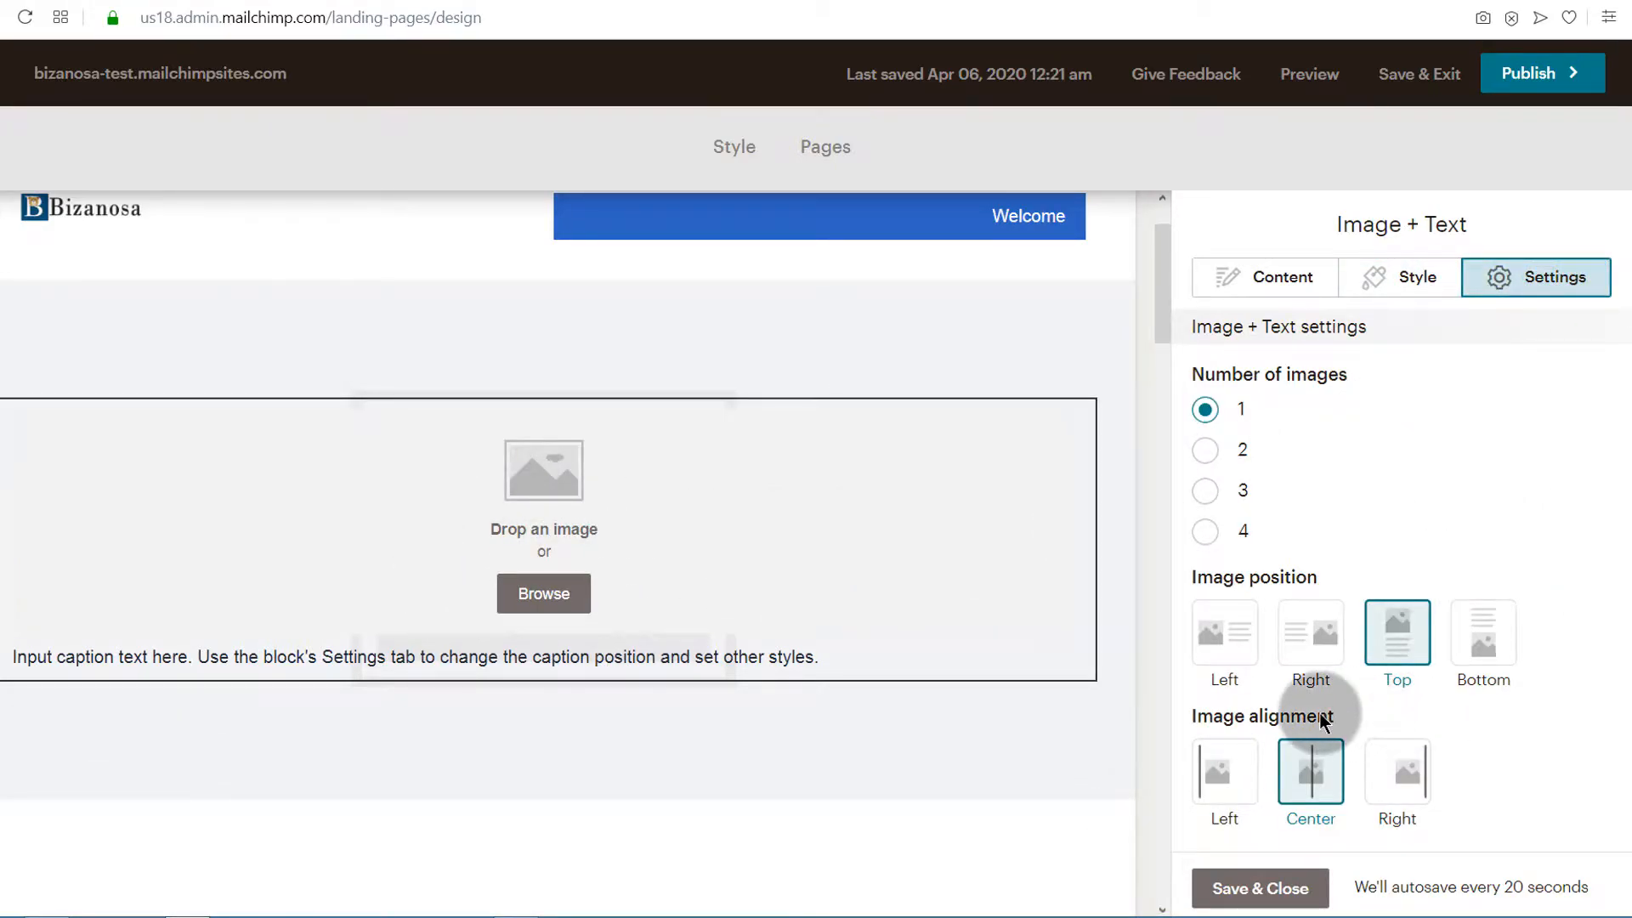
left_click(1315, 632)
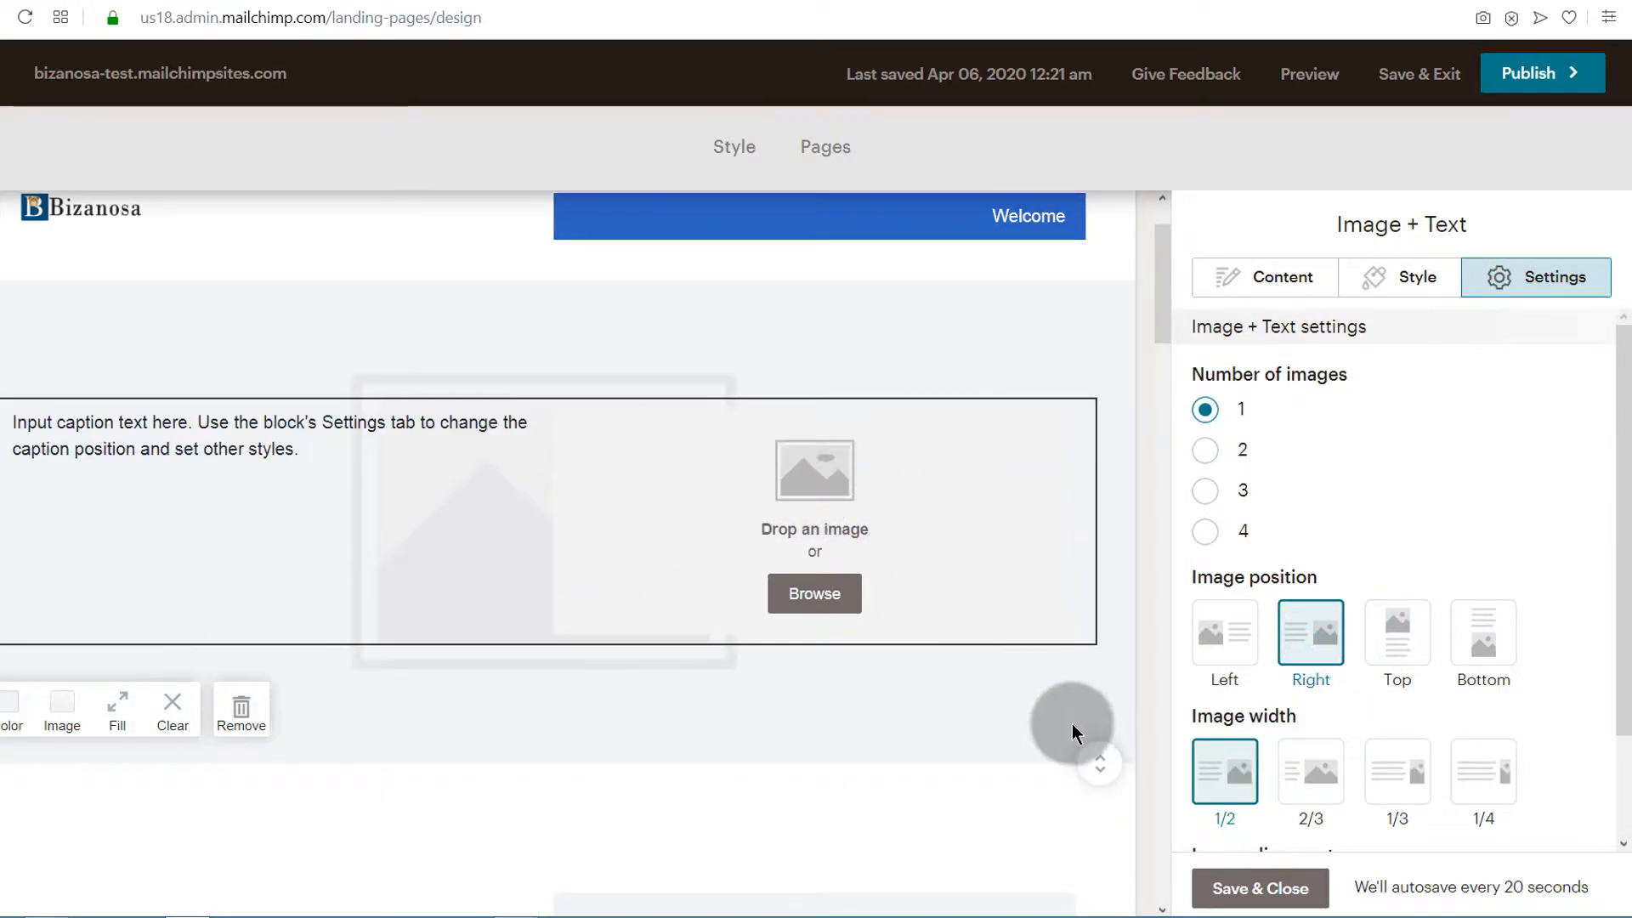
left_click(814, 595)
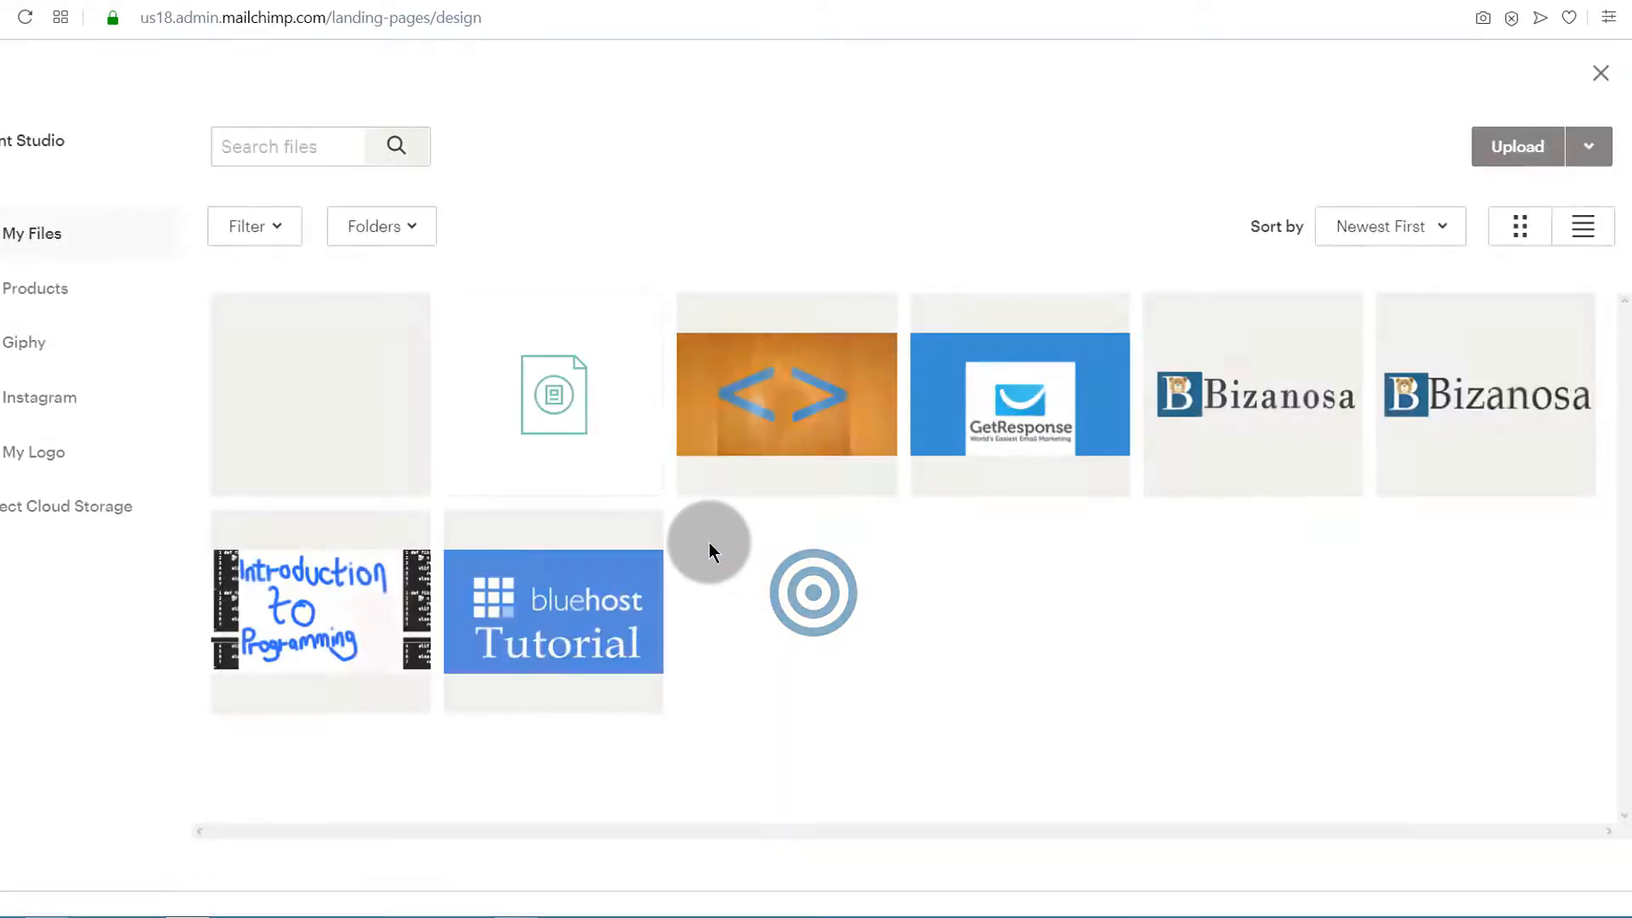
double_click(334, 408)
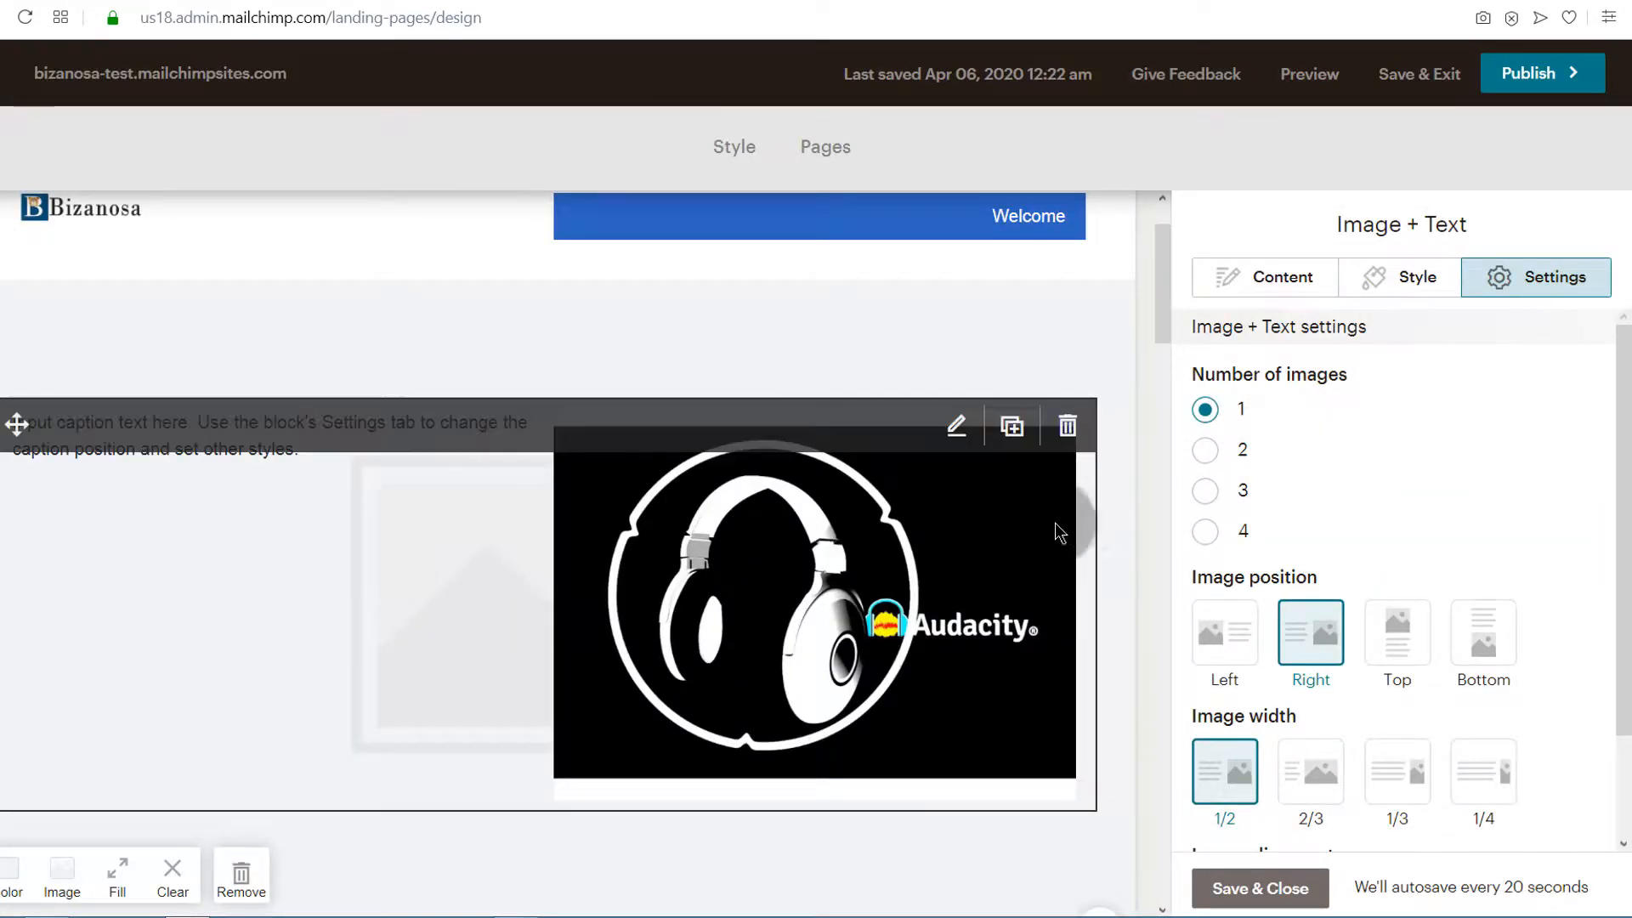
Replace the placeholder caption of the Image + Text block with the person's full name
left_click(298, 451)
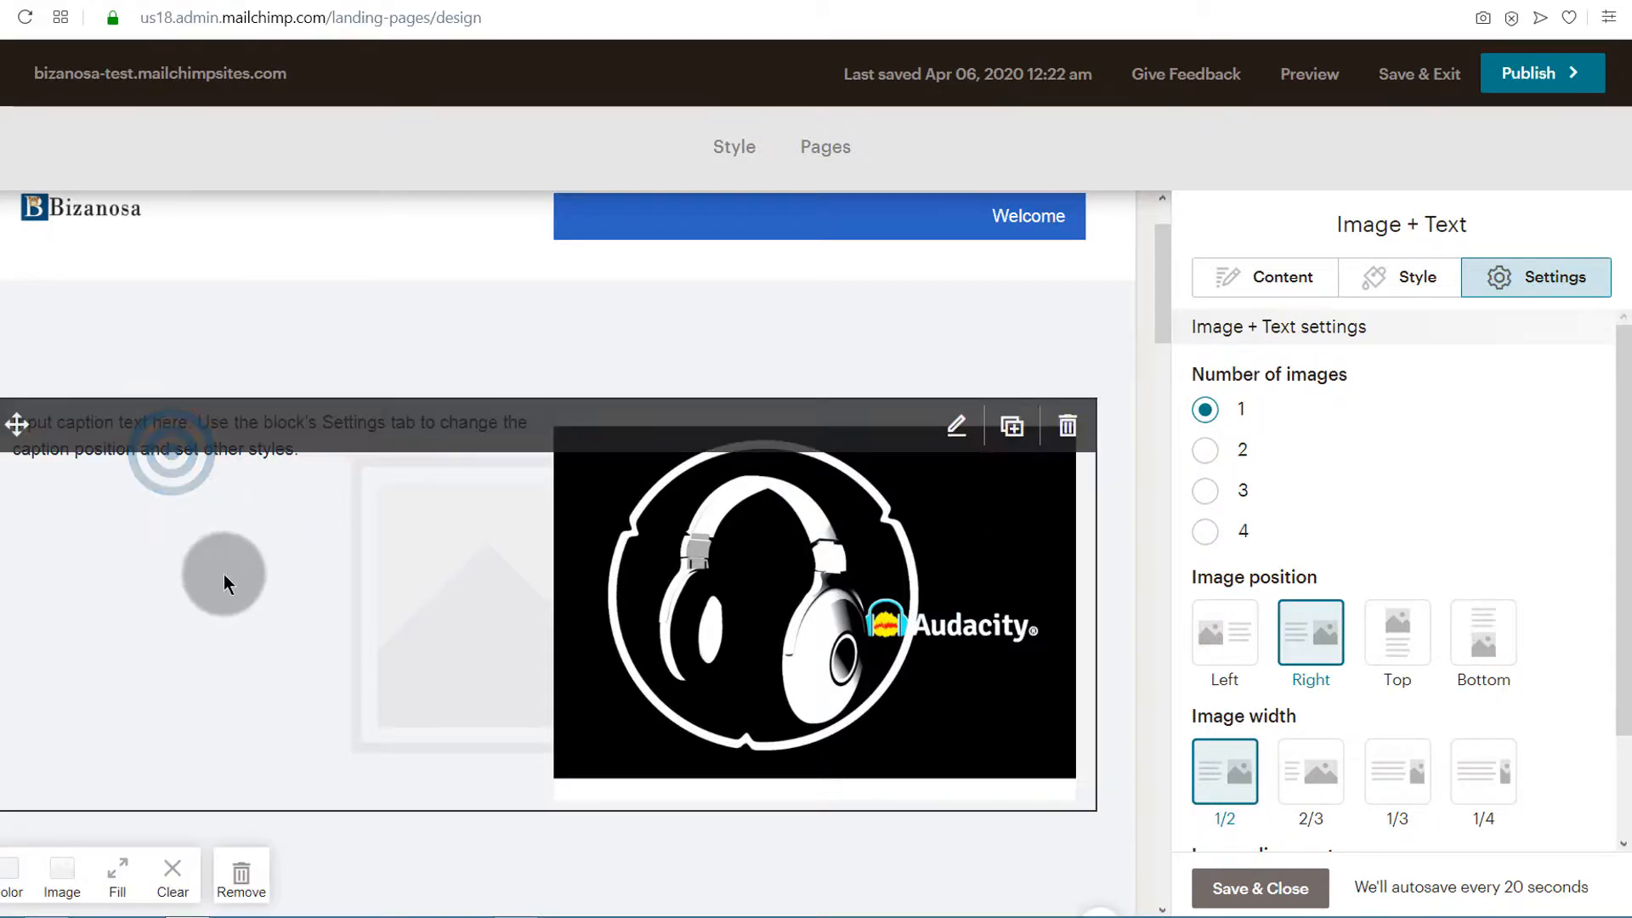
left_click(1274, 279)
left_click(1221, 650)
left_click_drag(1221, 651, 1524, 699)
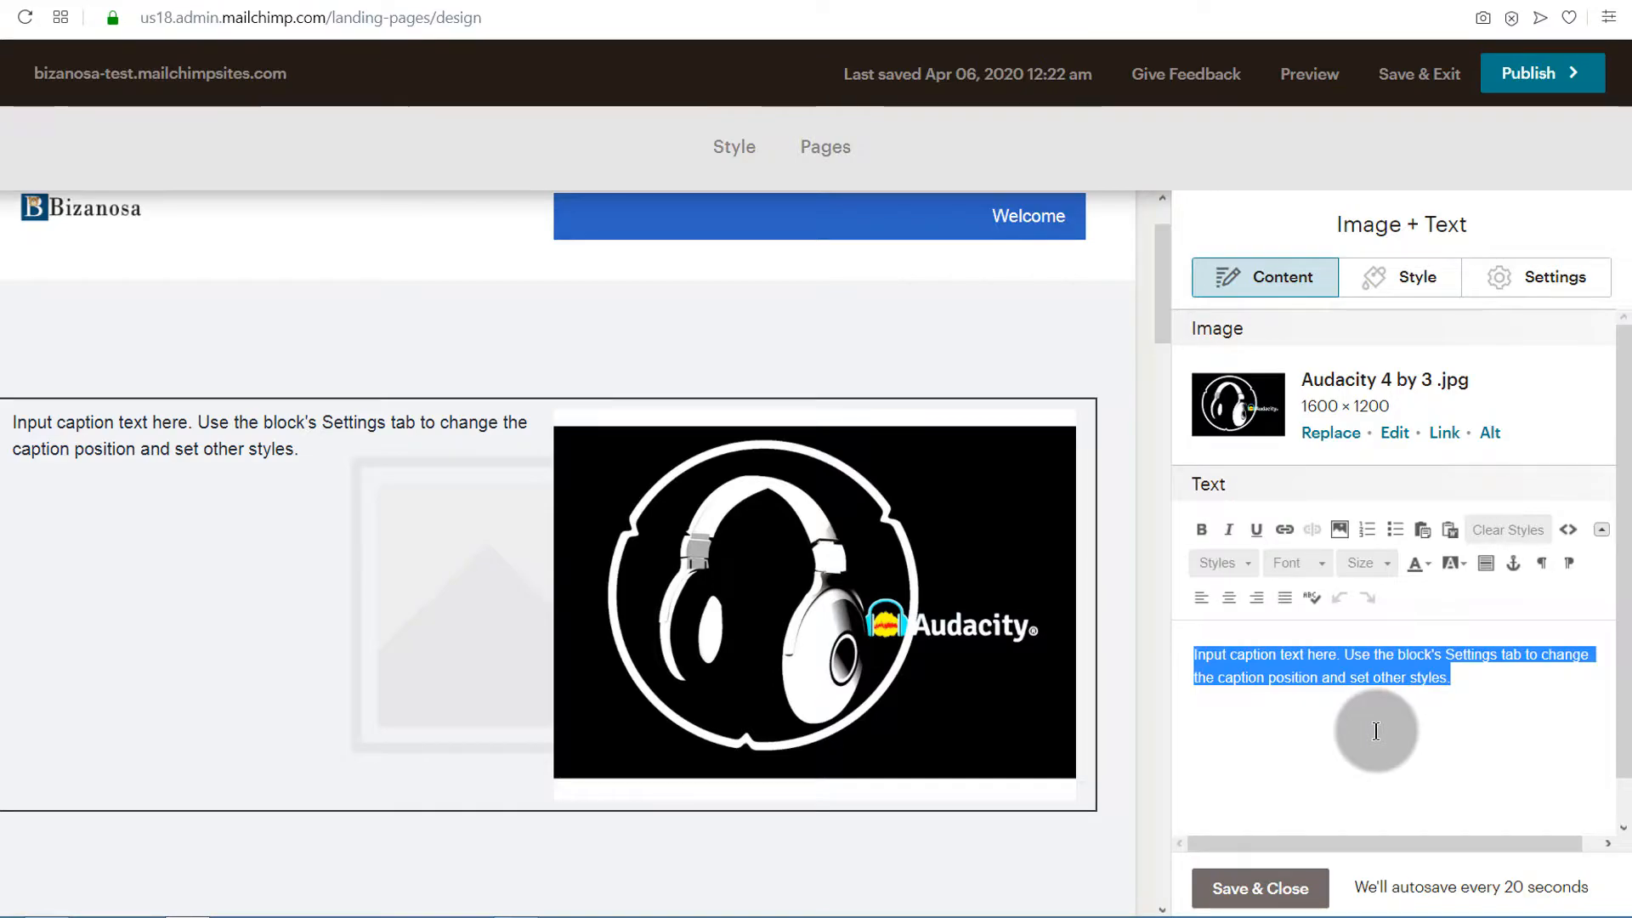
type("Arnold Rasputin")
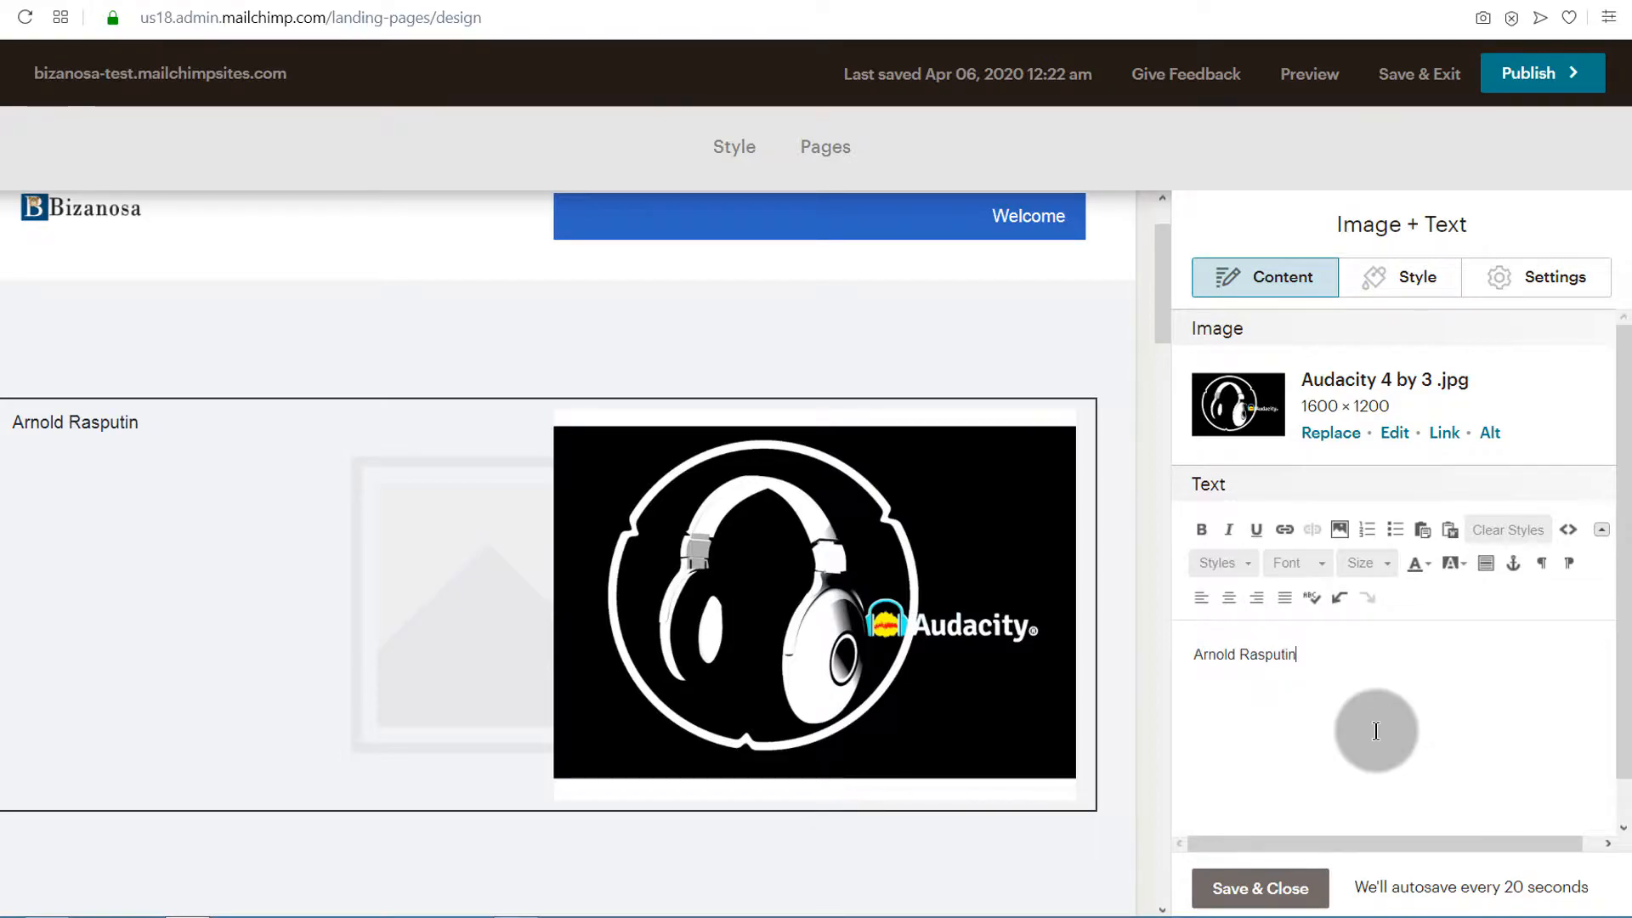
Format the name in the caption as bold text with font size 48
left_click_drag(1322, 659, 1198, 652)
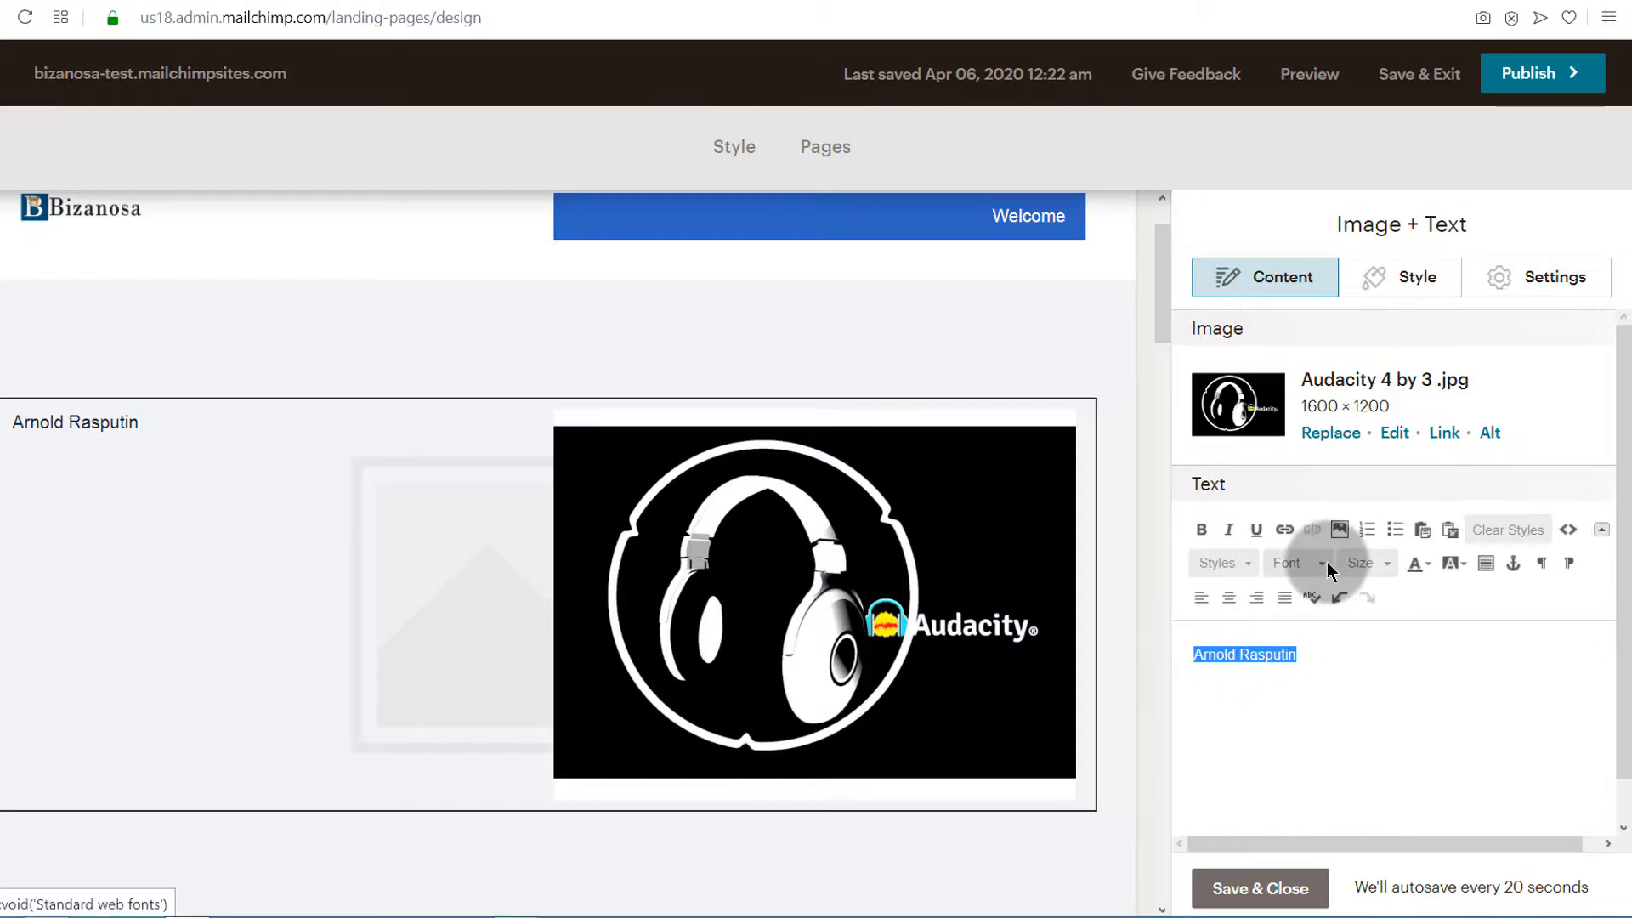
left_click(1390, 568)
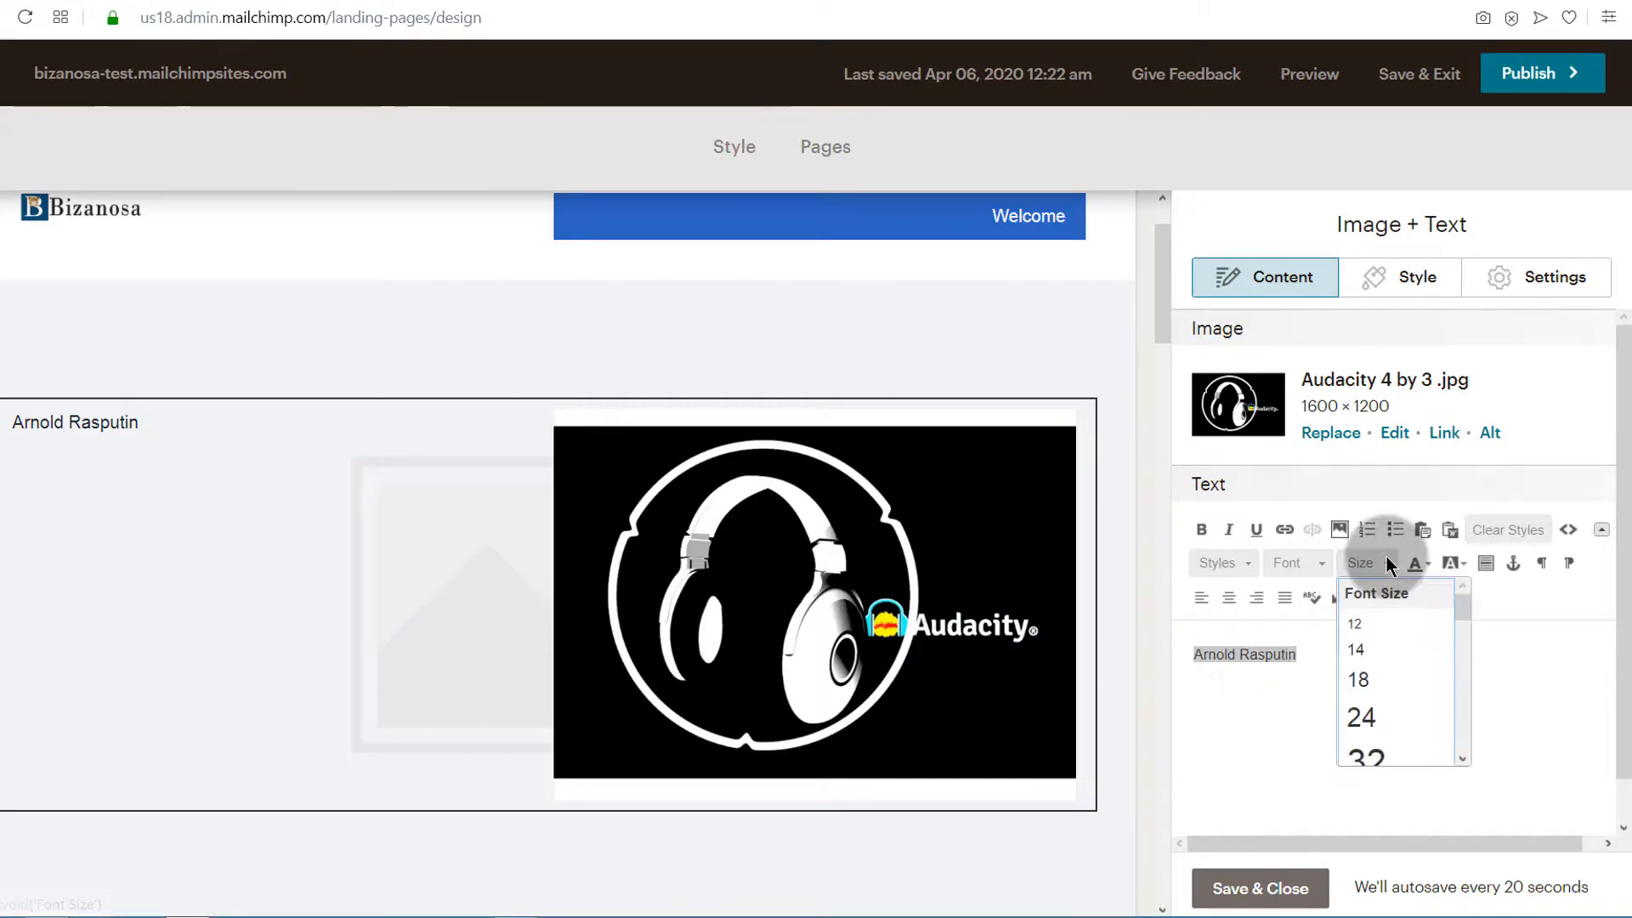
scroll(1398, 731, "down", 3)
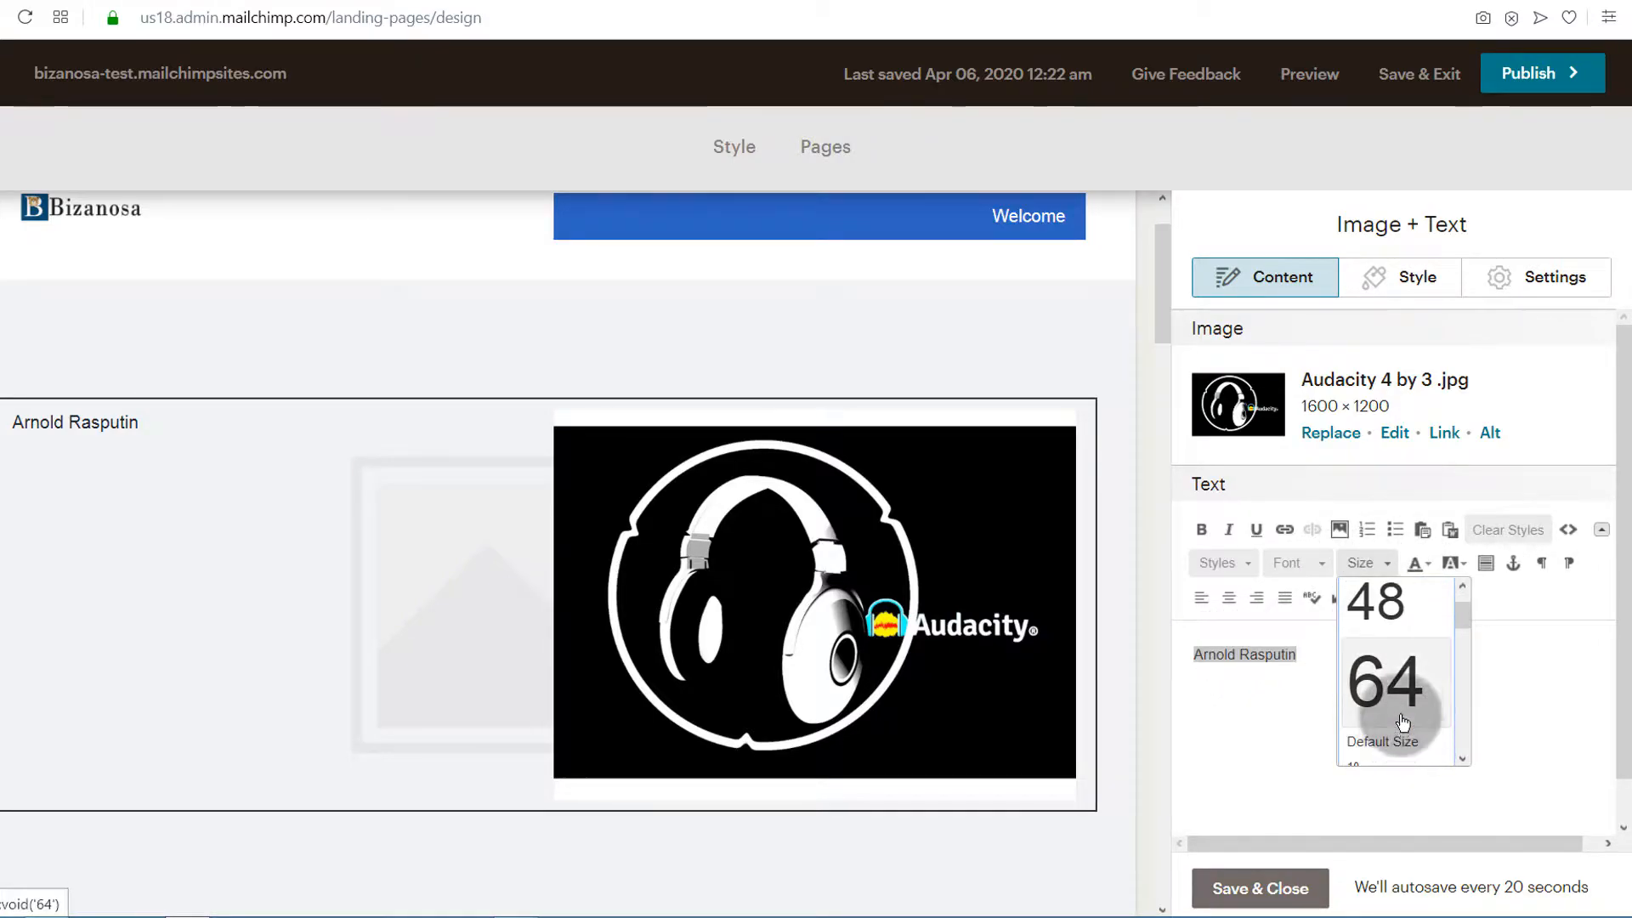
left_click(1382, 600)
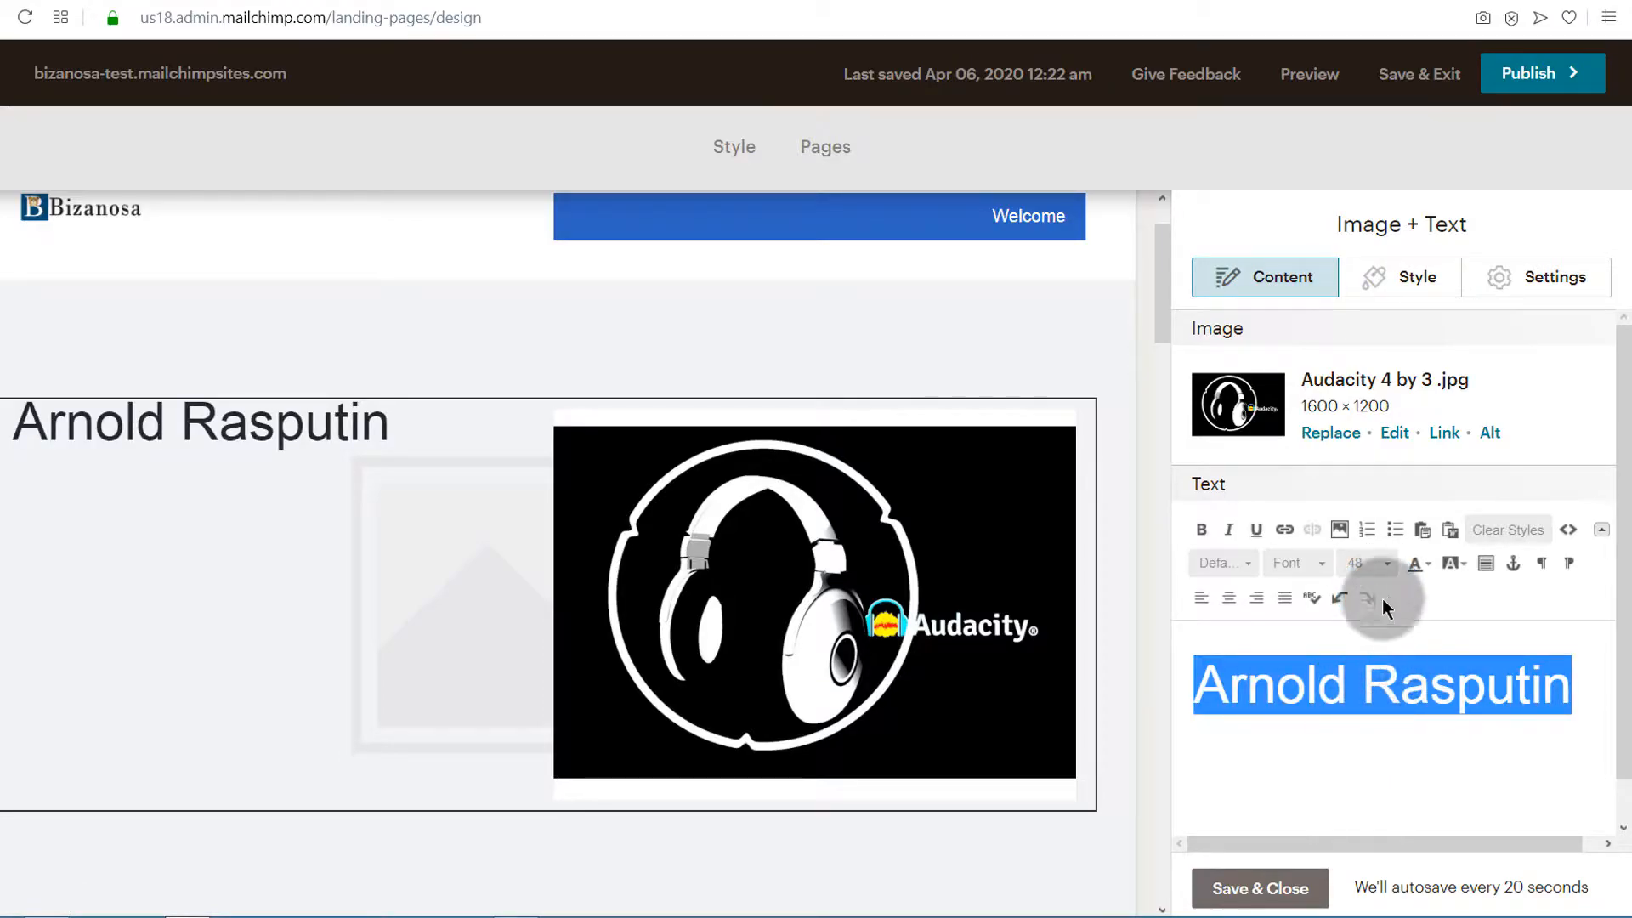
left_click(1202, 530)
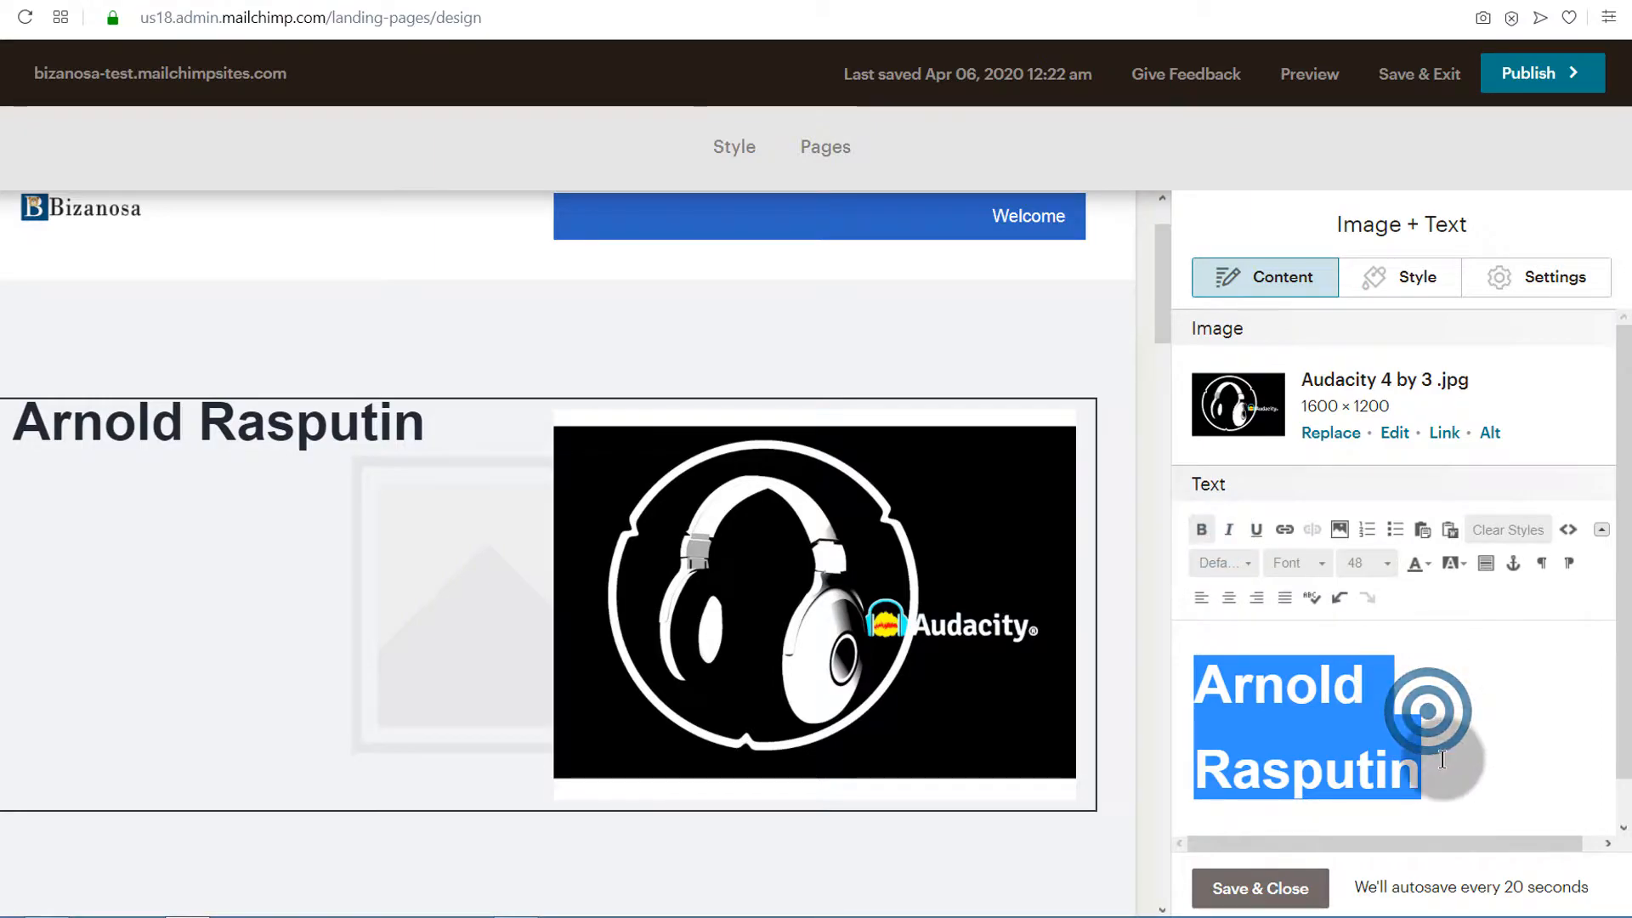
left_click(1436, 718)
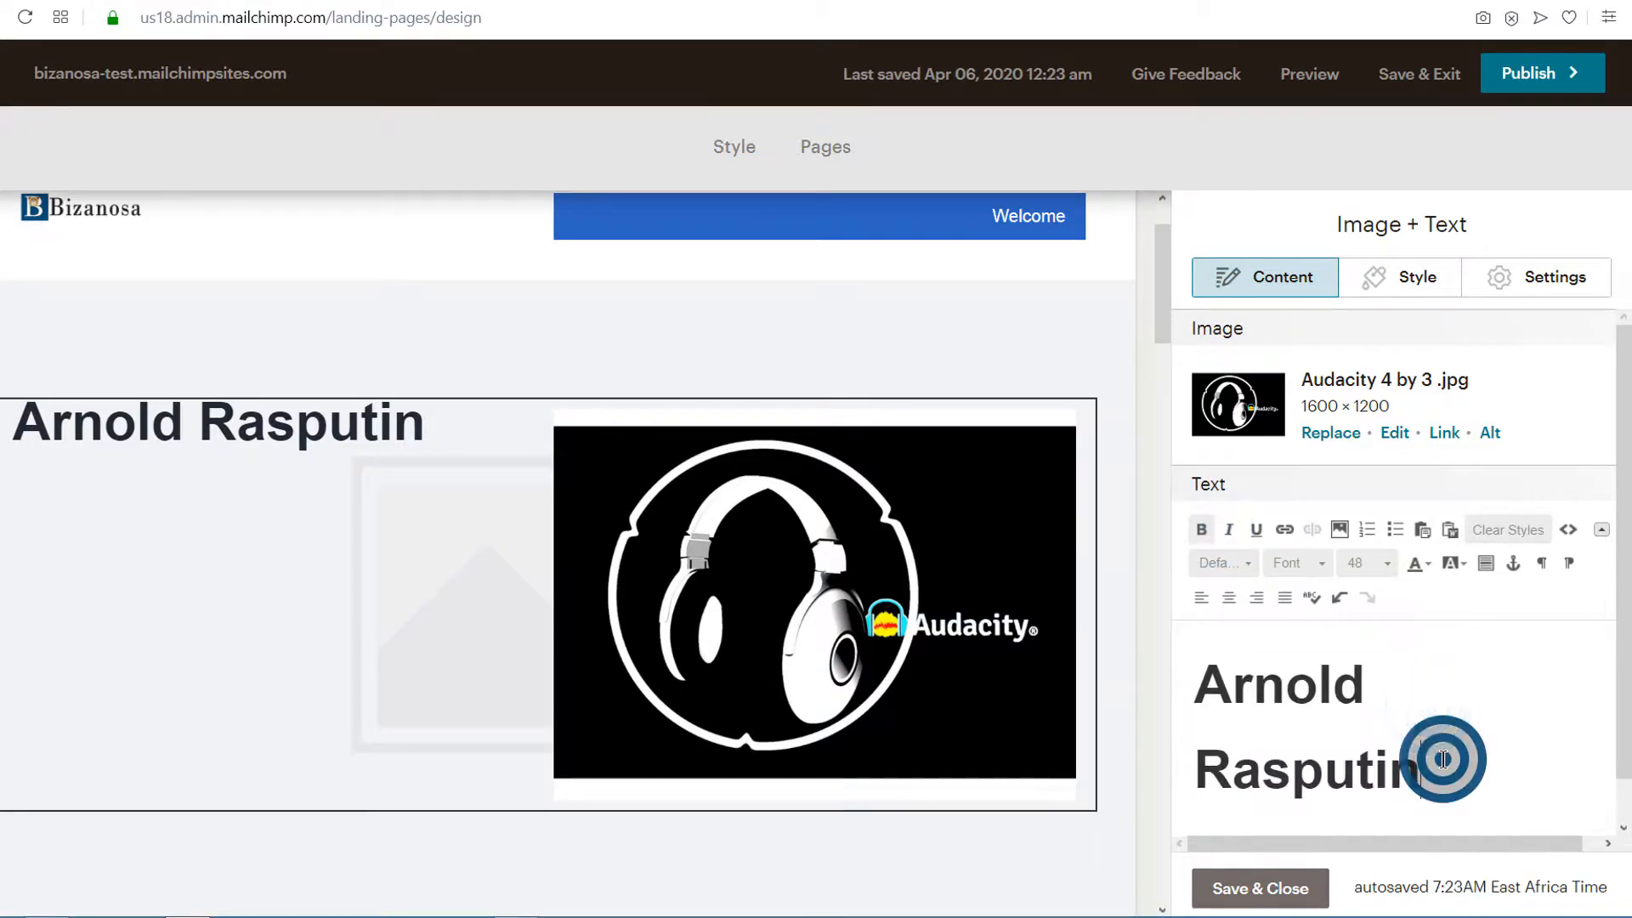
Insert blank lines above the name and add the line "Audio Engineer" beneath it
left_click(1203, 682)
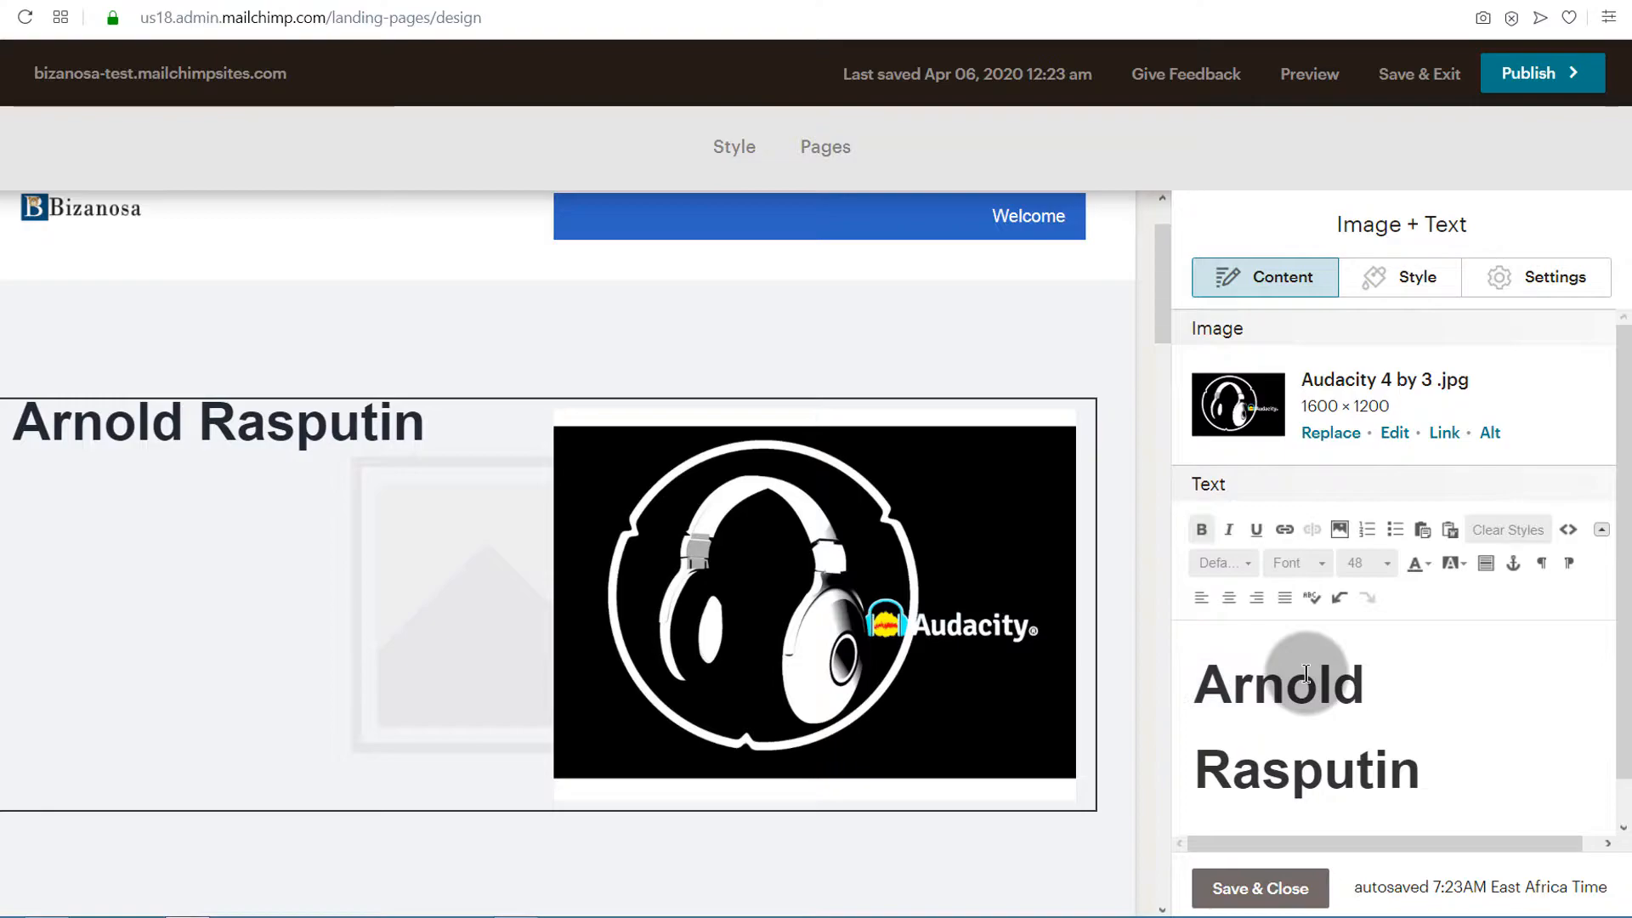
key("Return")
key("Return")
key("Return")
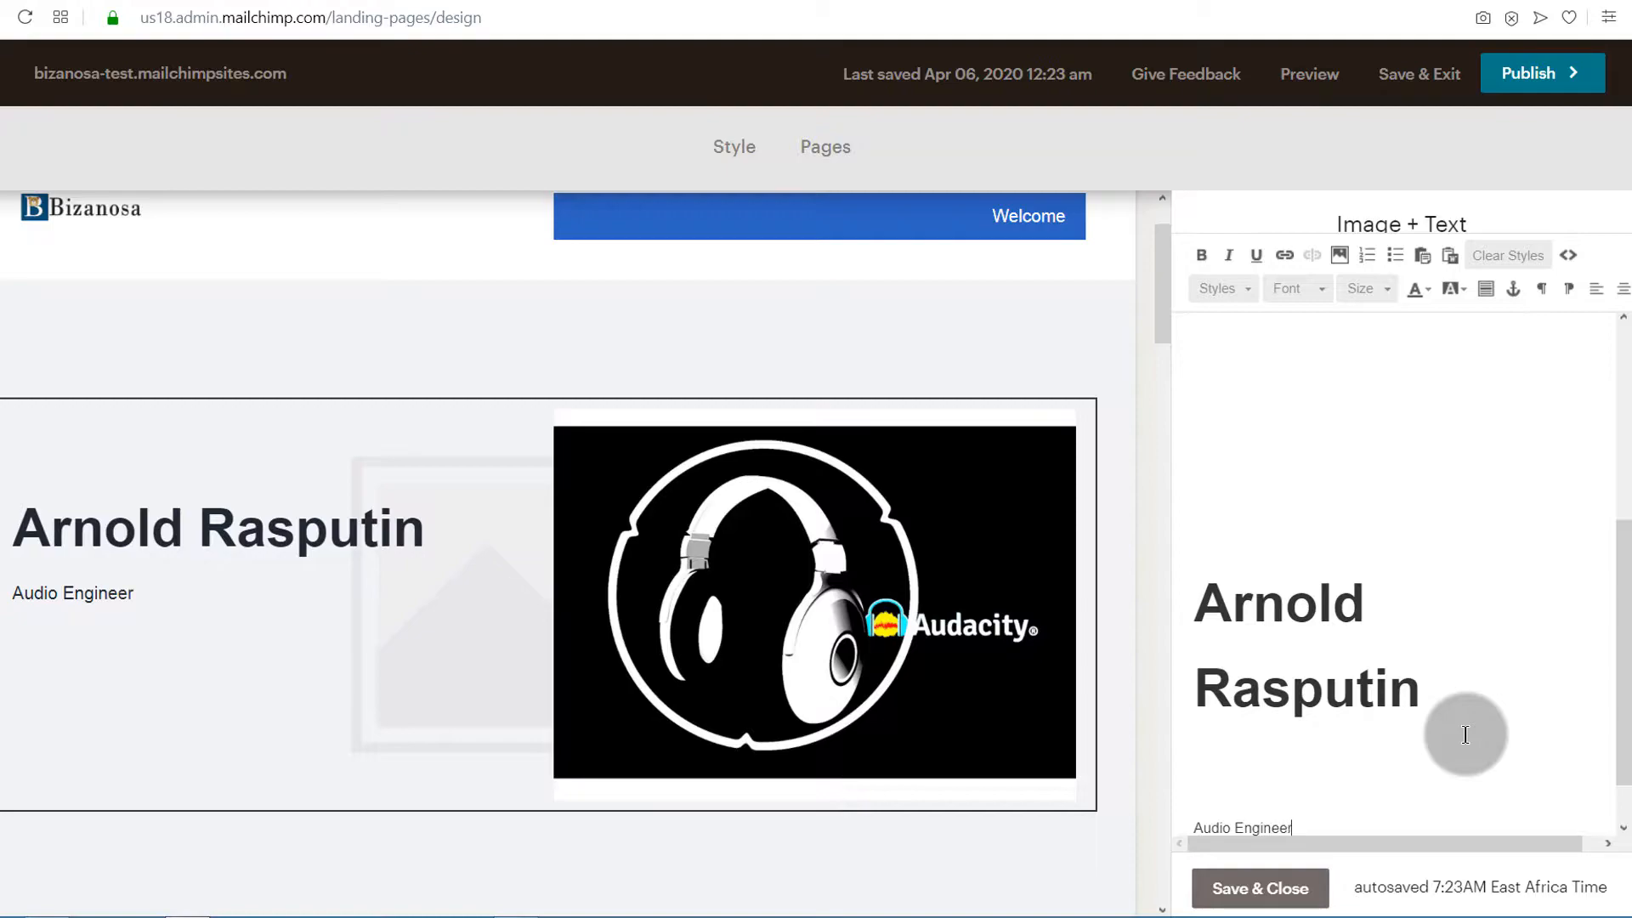
Format the "Audio Engineer" line with font size 32 and a gray text color
key("shift+Home")
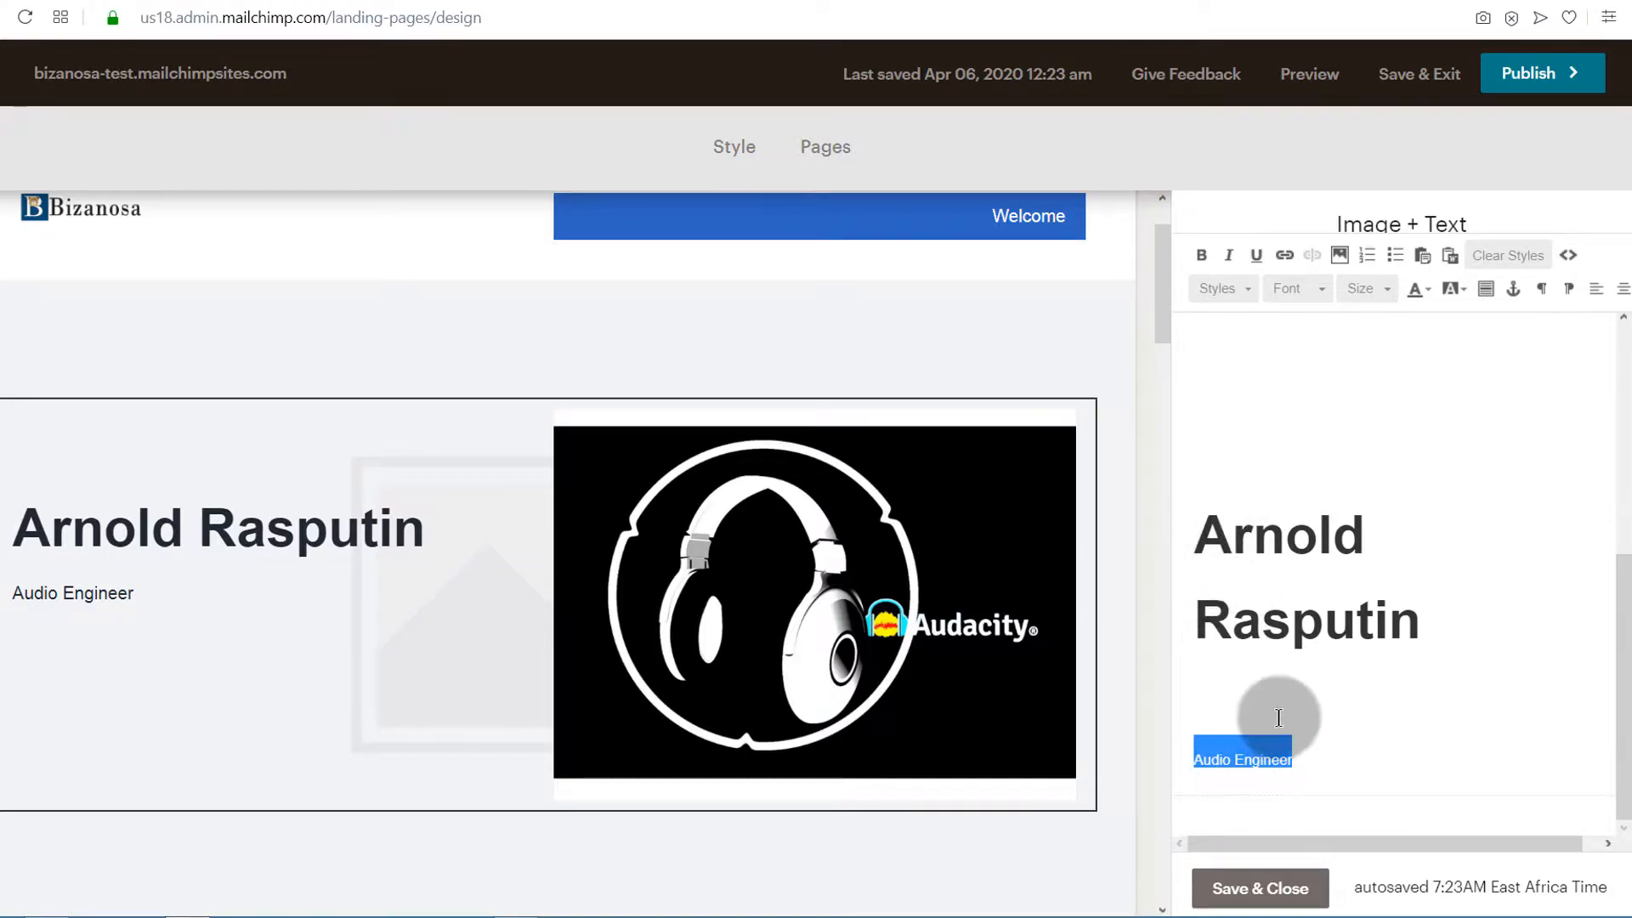
left_click(1390, 288)
left_click(1372, 482)
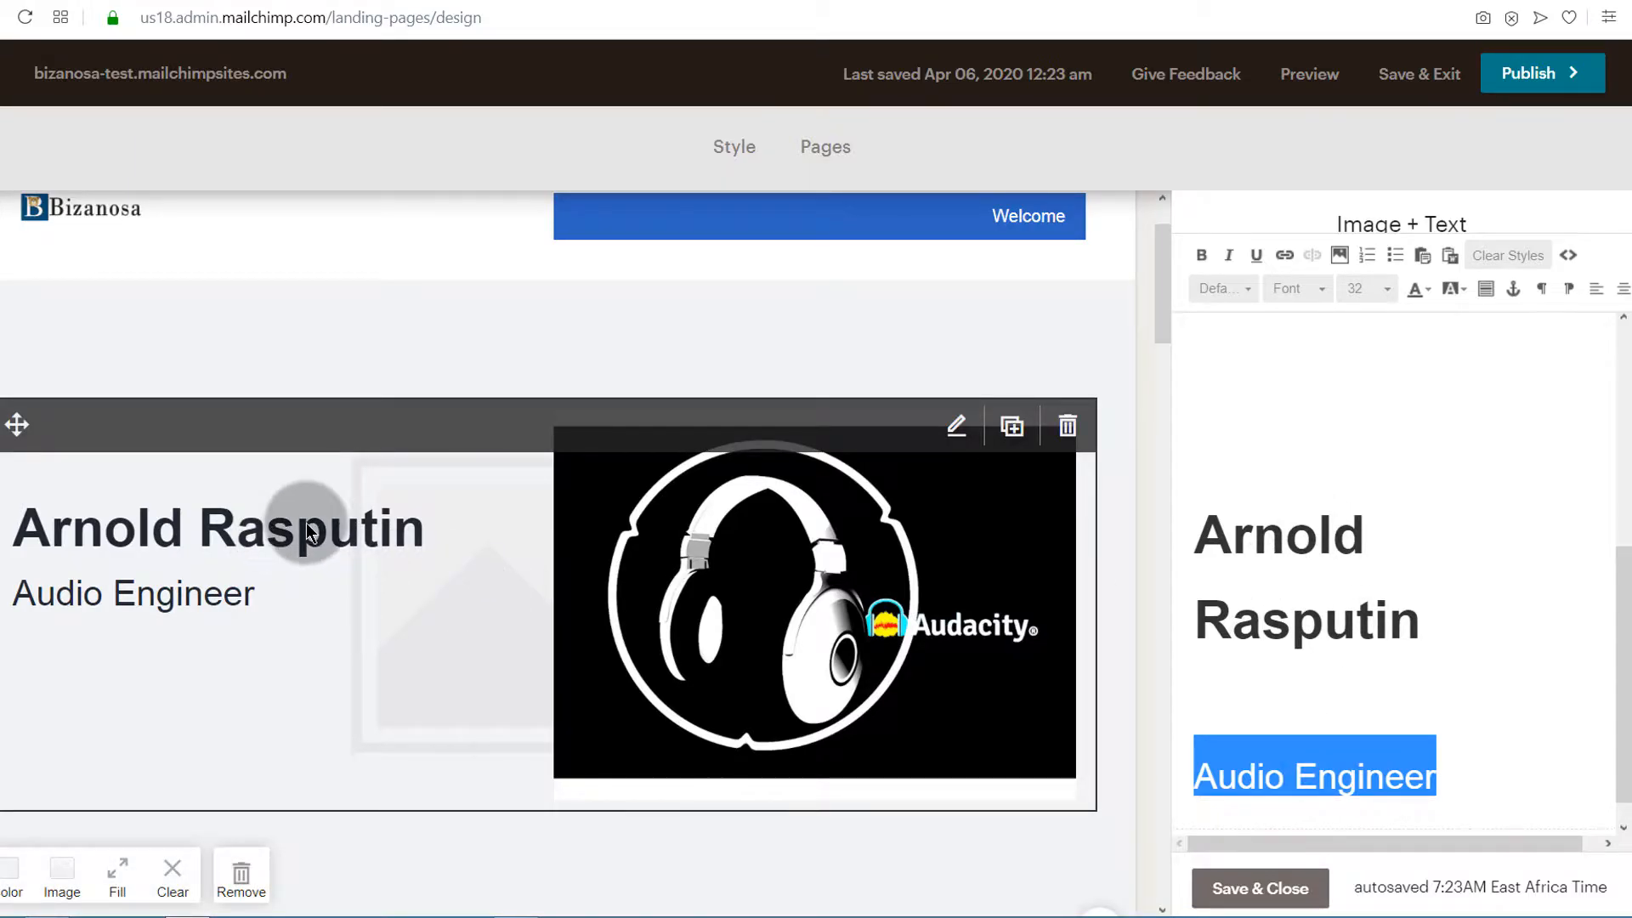
left_click(1430, 292)
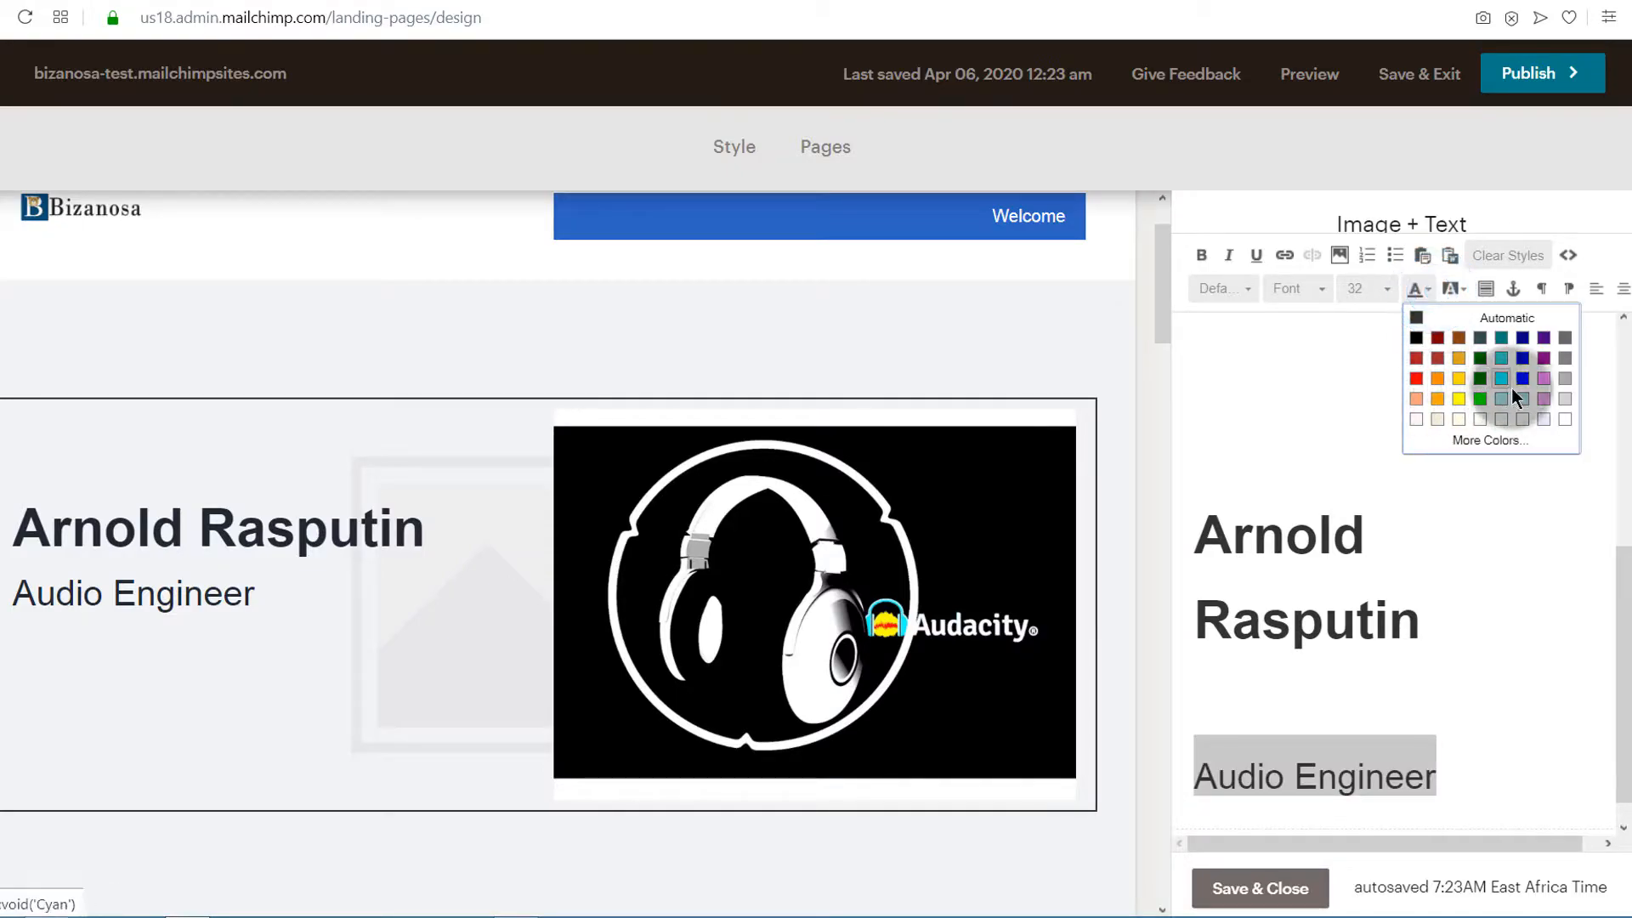
left_click(1566, 364)
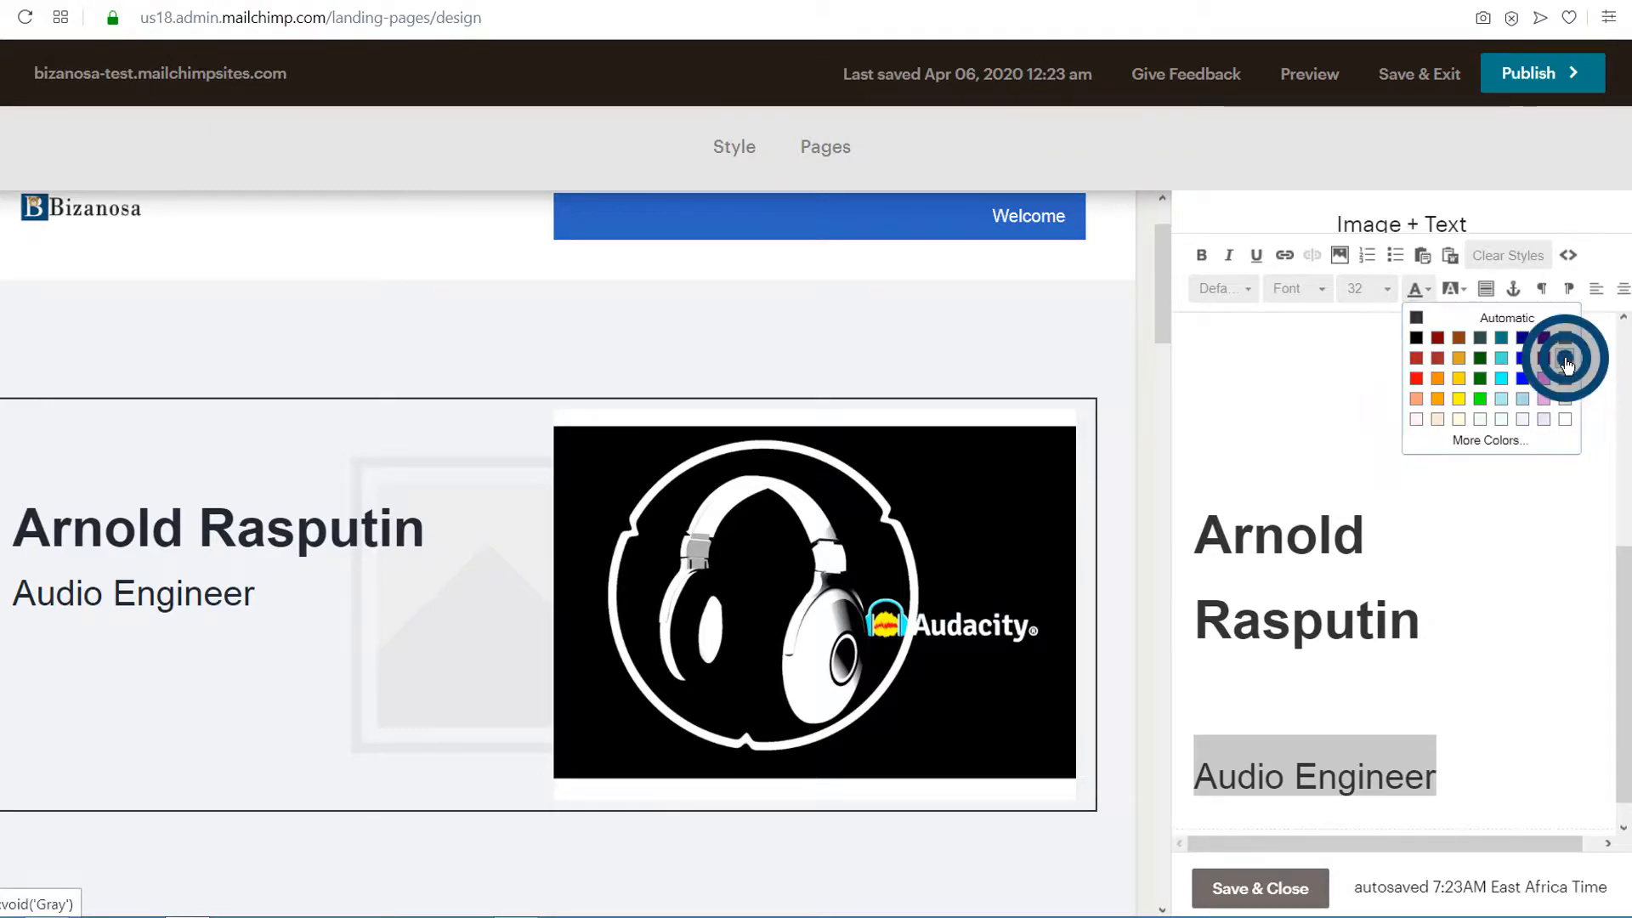
Add the line "I've been editing audio since I could say gugu gaga" below "Audio Engineer"
left_click(1459, 737)
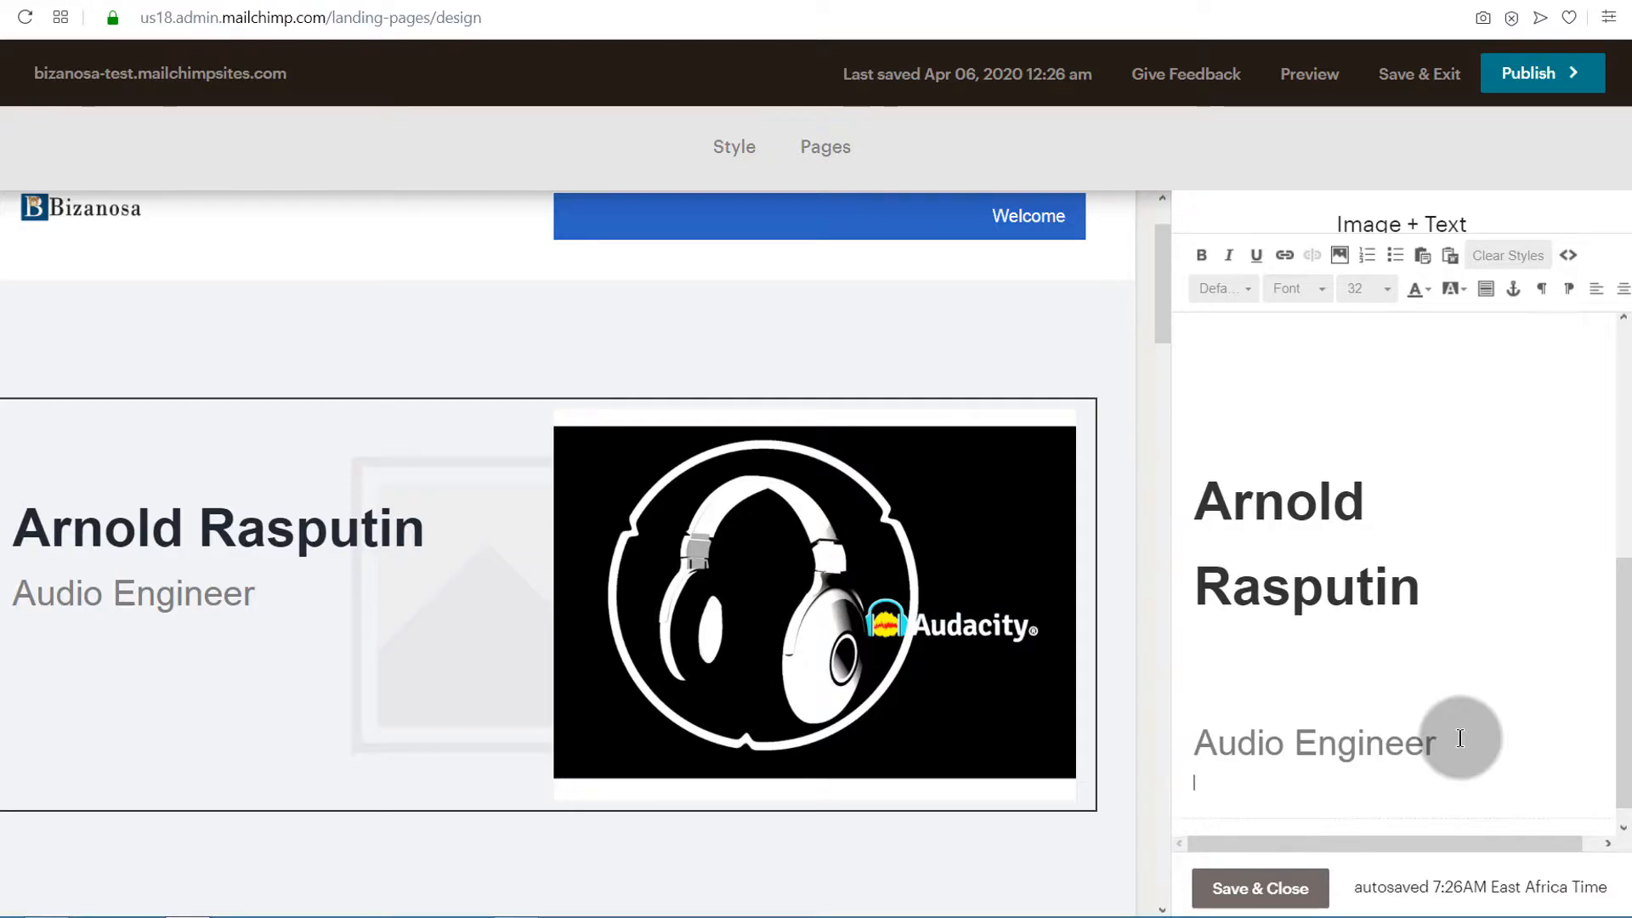
key("Return")
type("Iv")
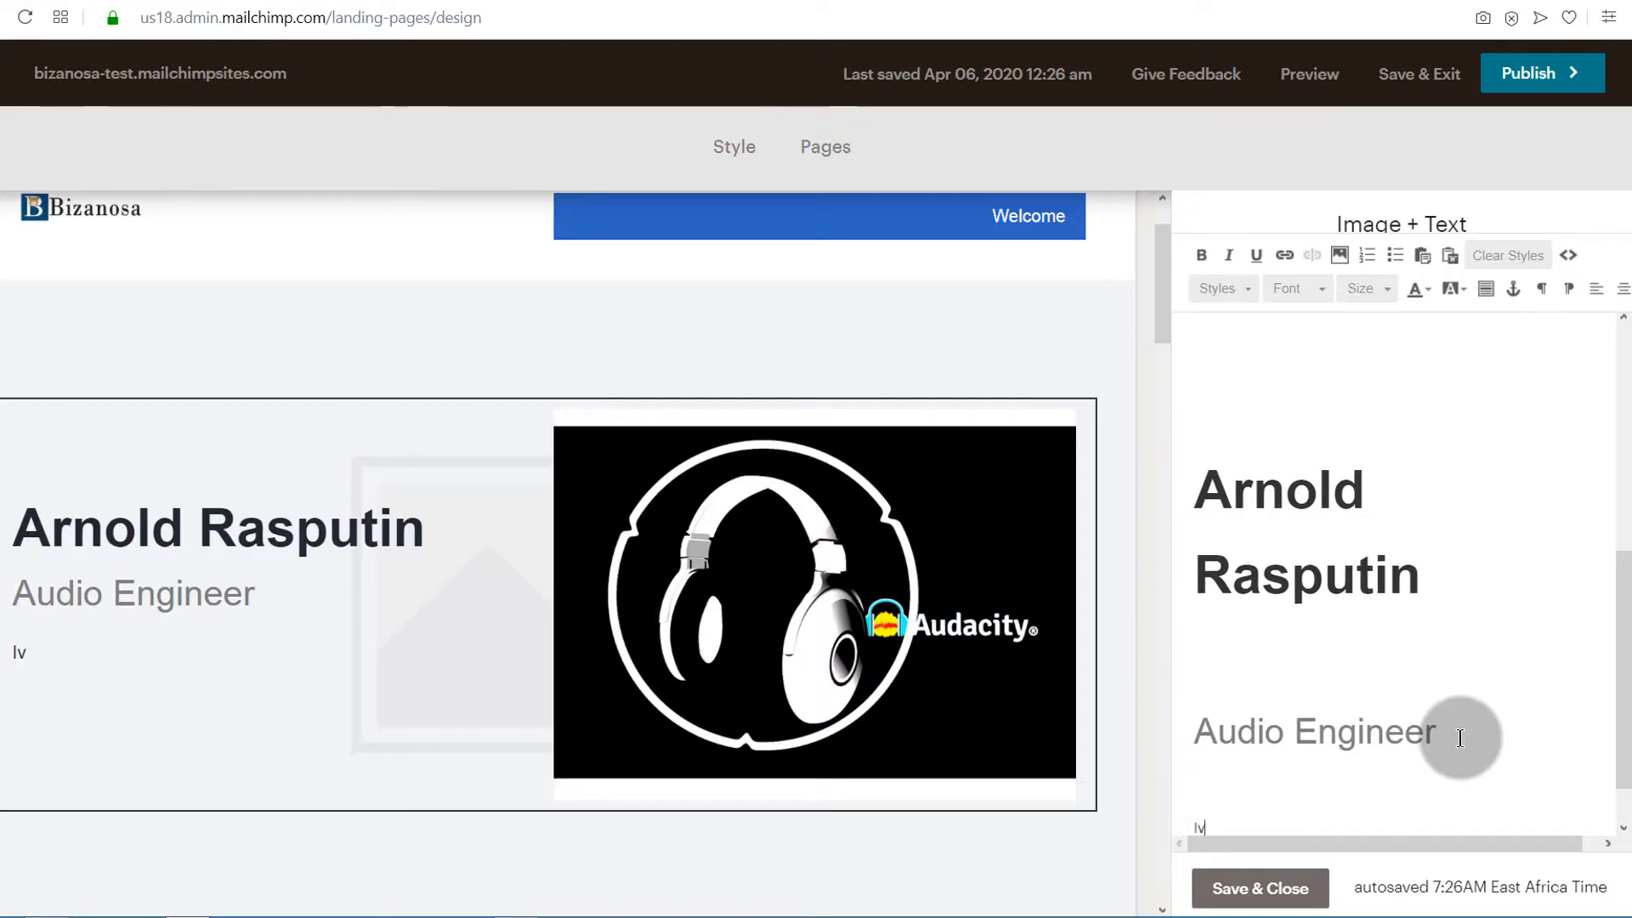
type("ve been editing audio sin")
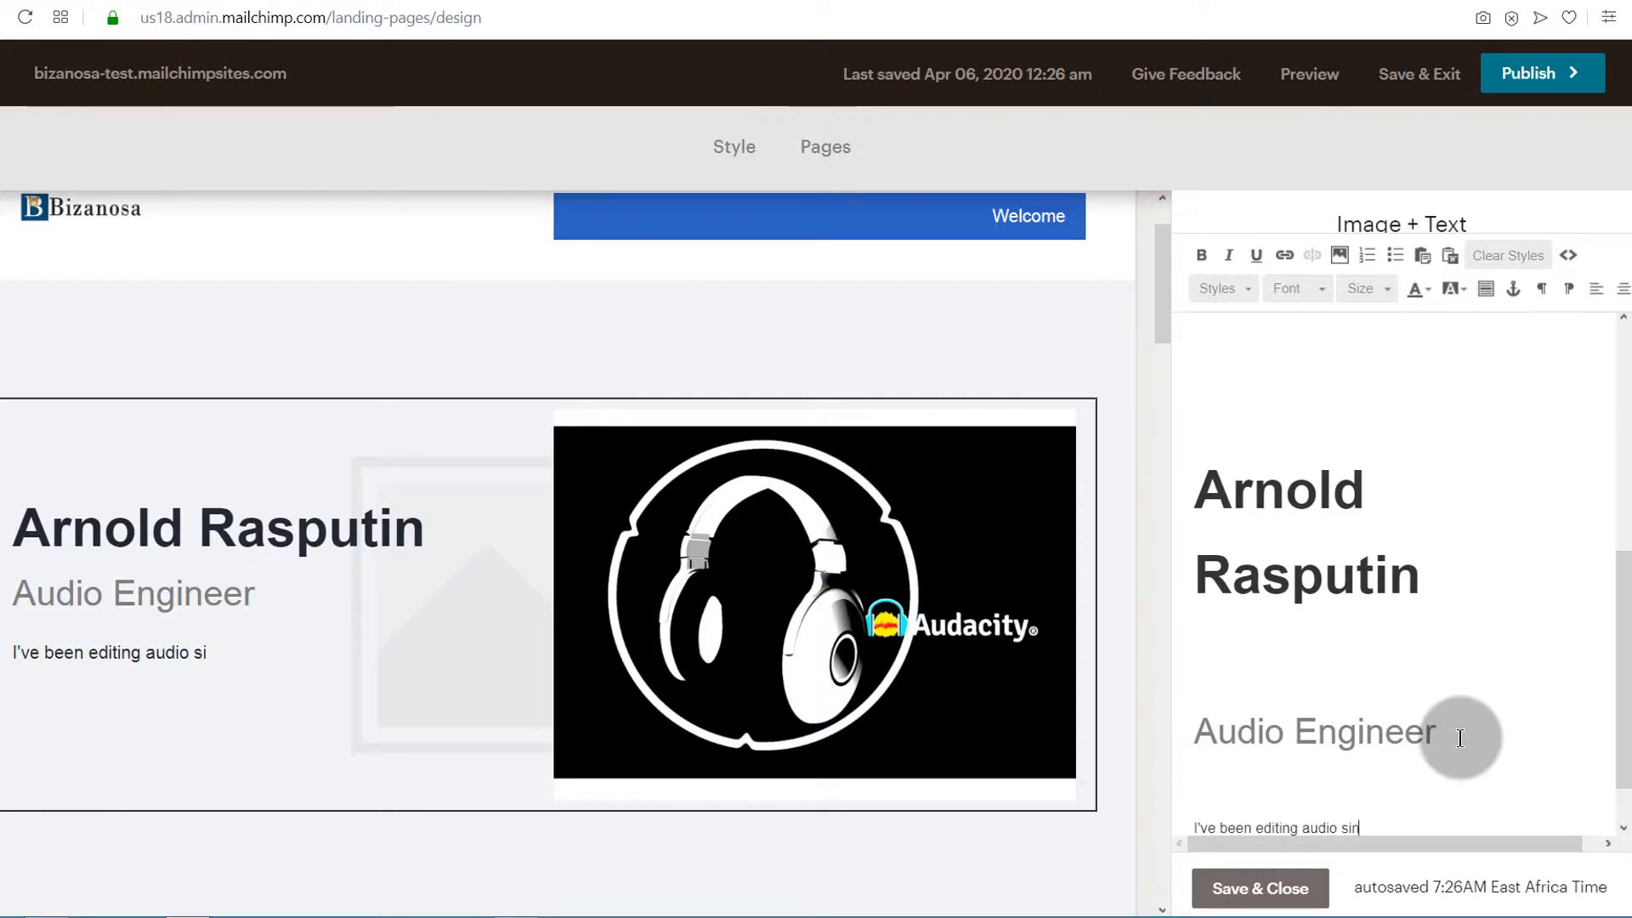
type("ce I could say gugu gaga")
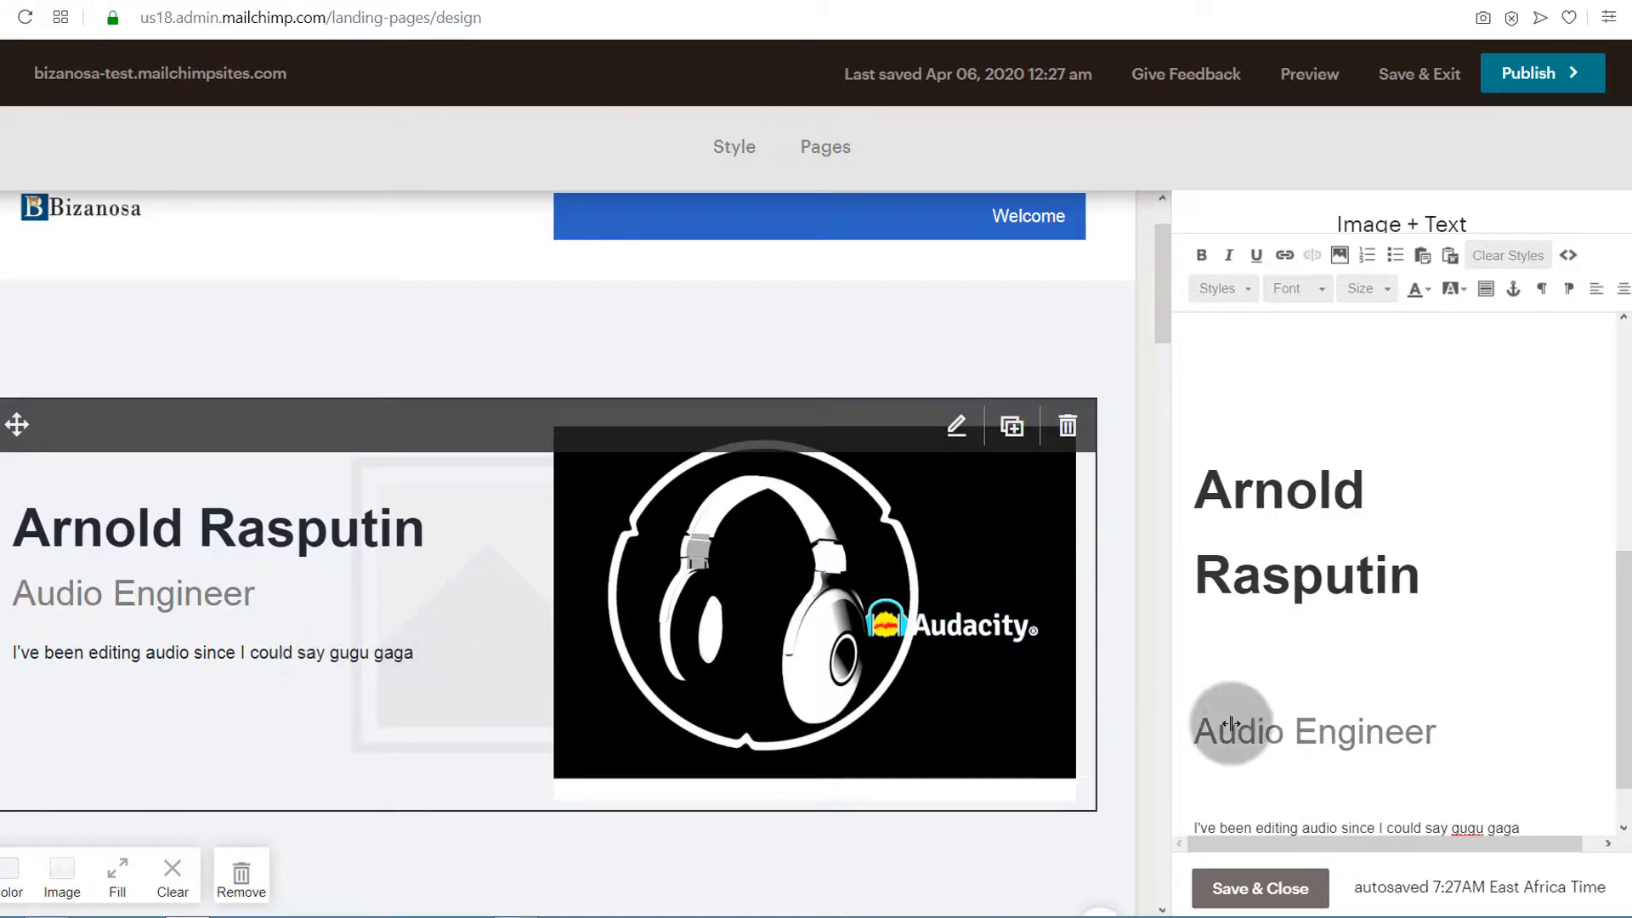
Italicize "gugu gaga", add the line "I'm an audio Engineer with a wide range of skills.", and save the block
scroll(1479, 765, "down", 1)
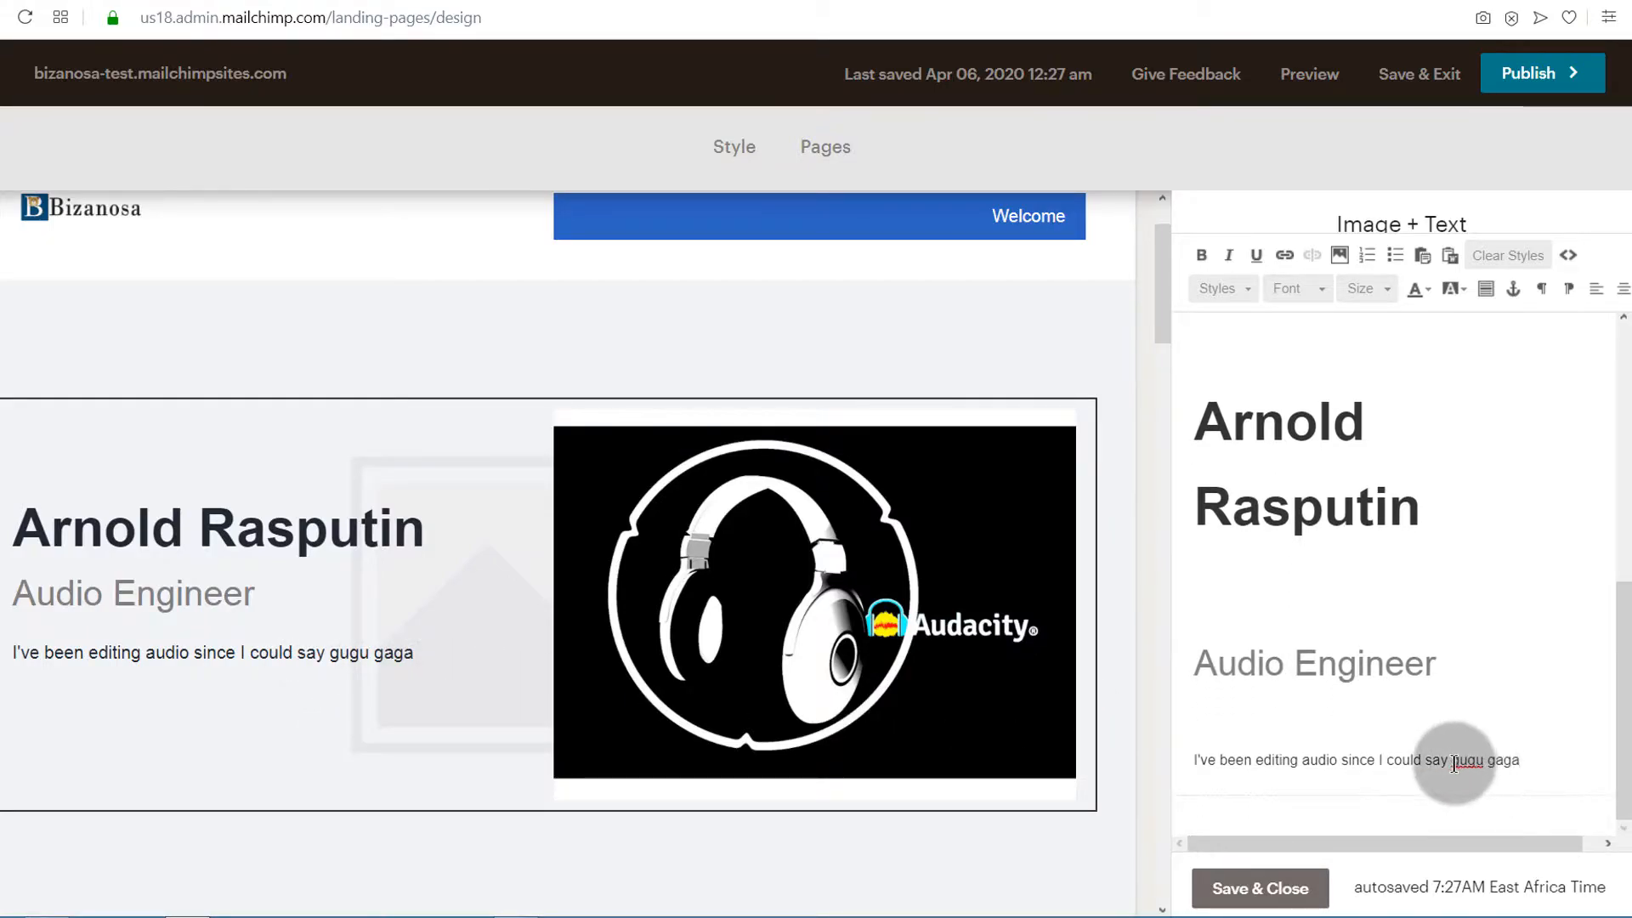
left_click_drag(1454, 763, 1529, 759)
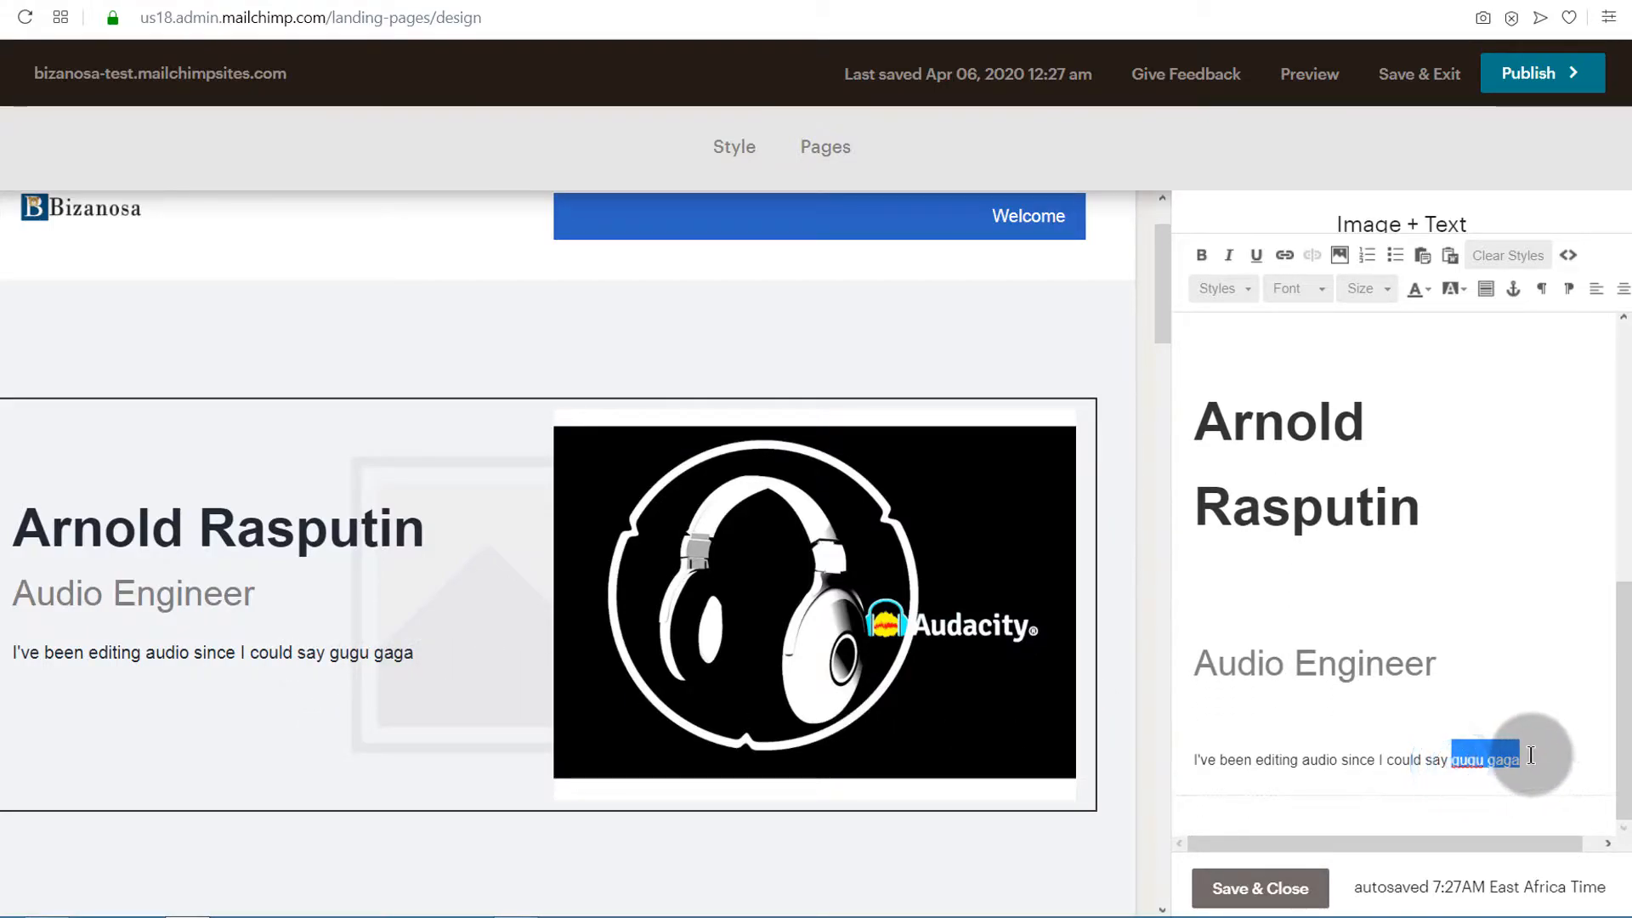
left_click(1226, 255)
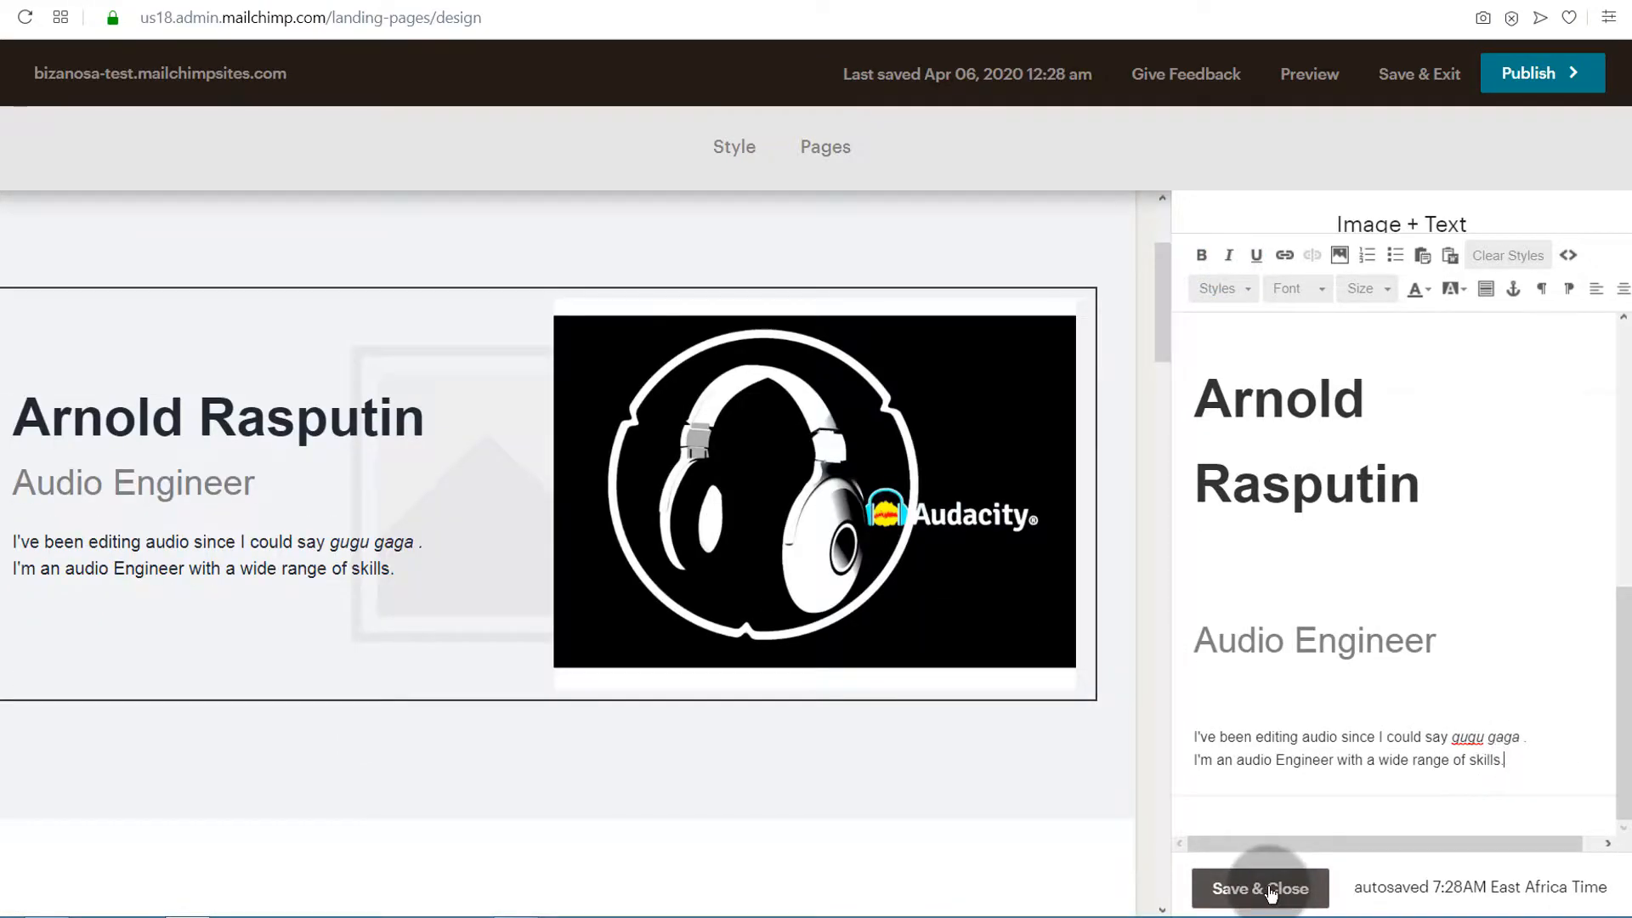
left_click(1249, 888)
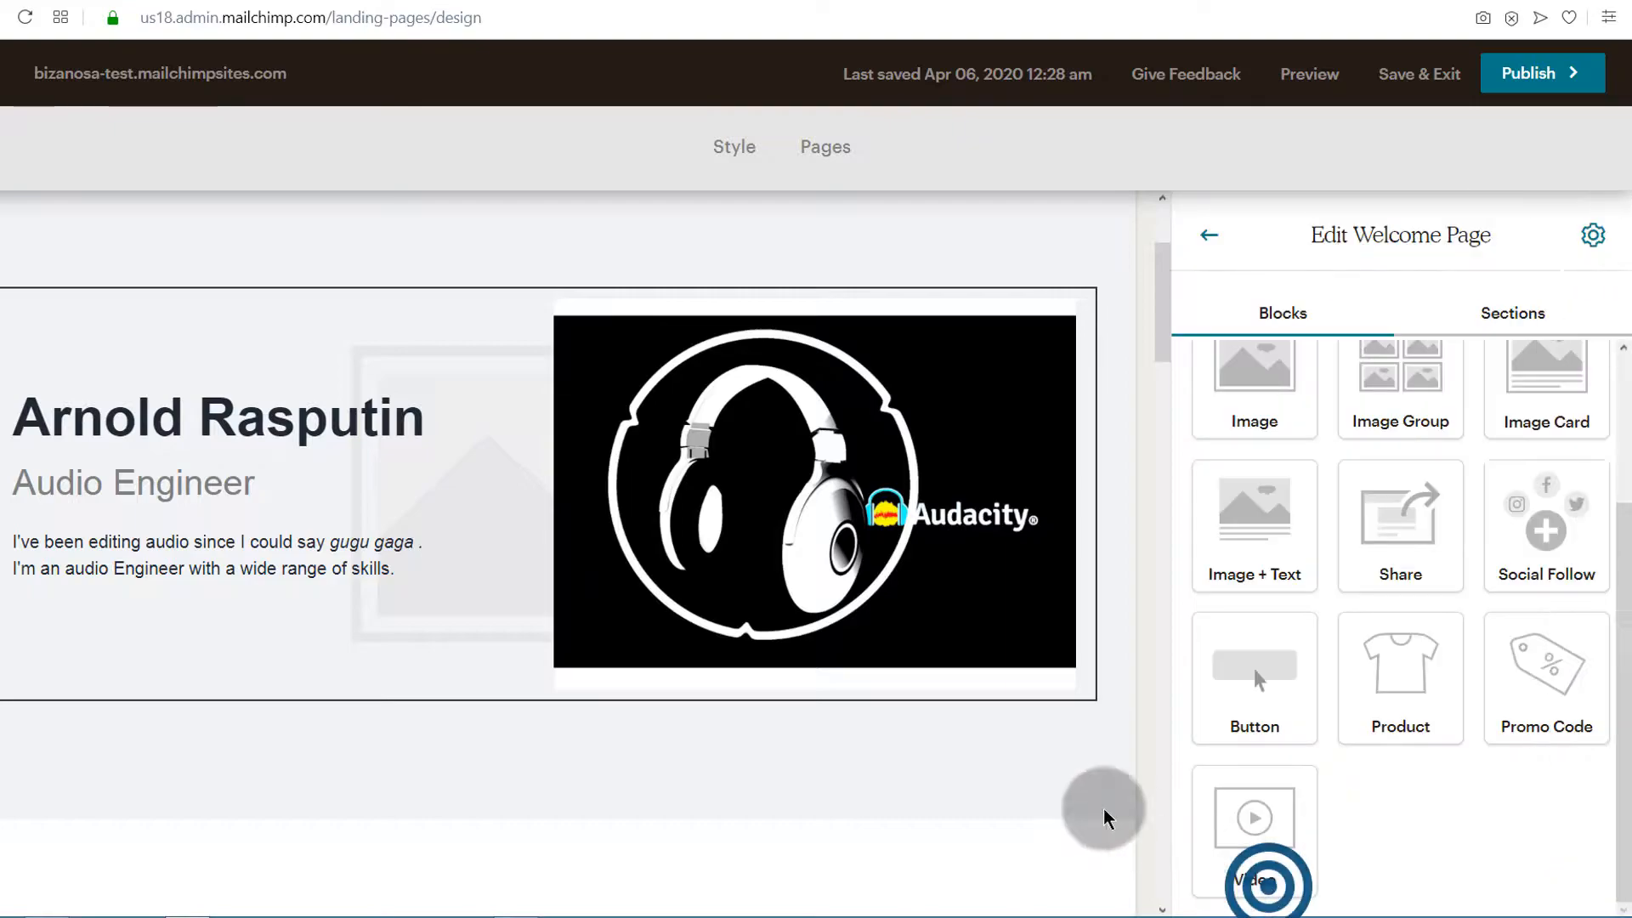
Add a Button block directly beneath the introduction's image and text block
scroll(450, 607, "up", 3)
scroll(31, 602, "down", 2)
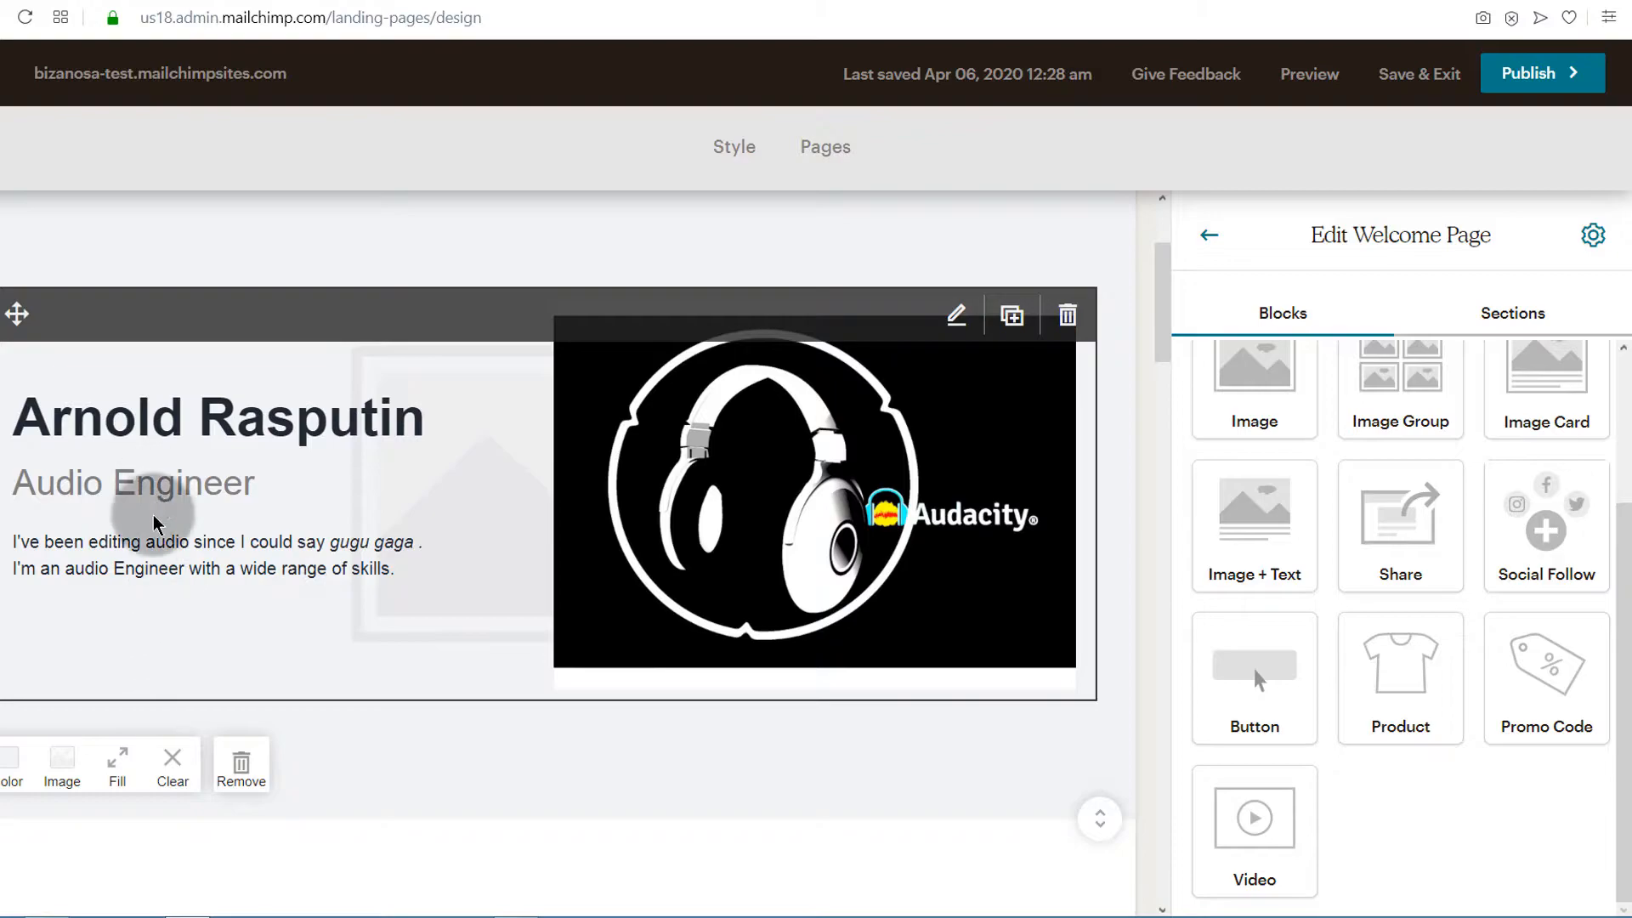
left_click_drag(1253, 668, 502, 645)
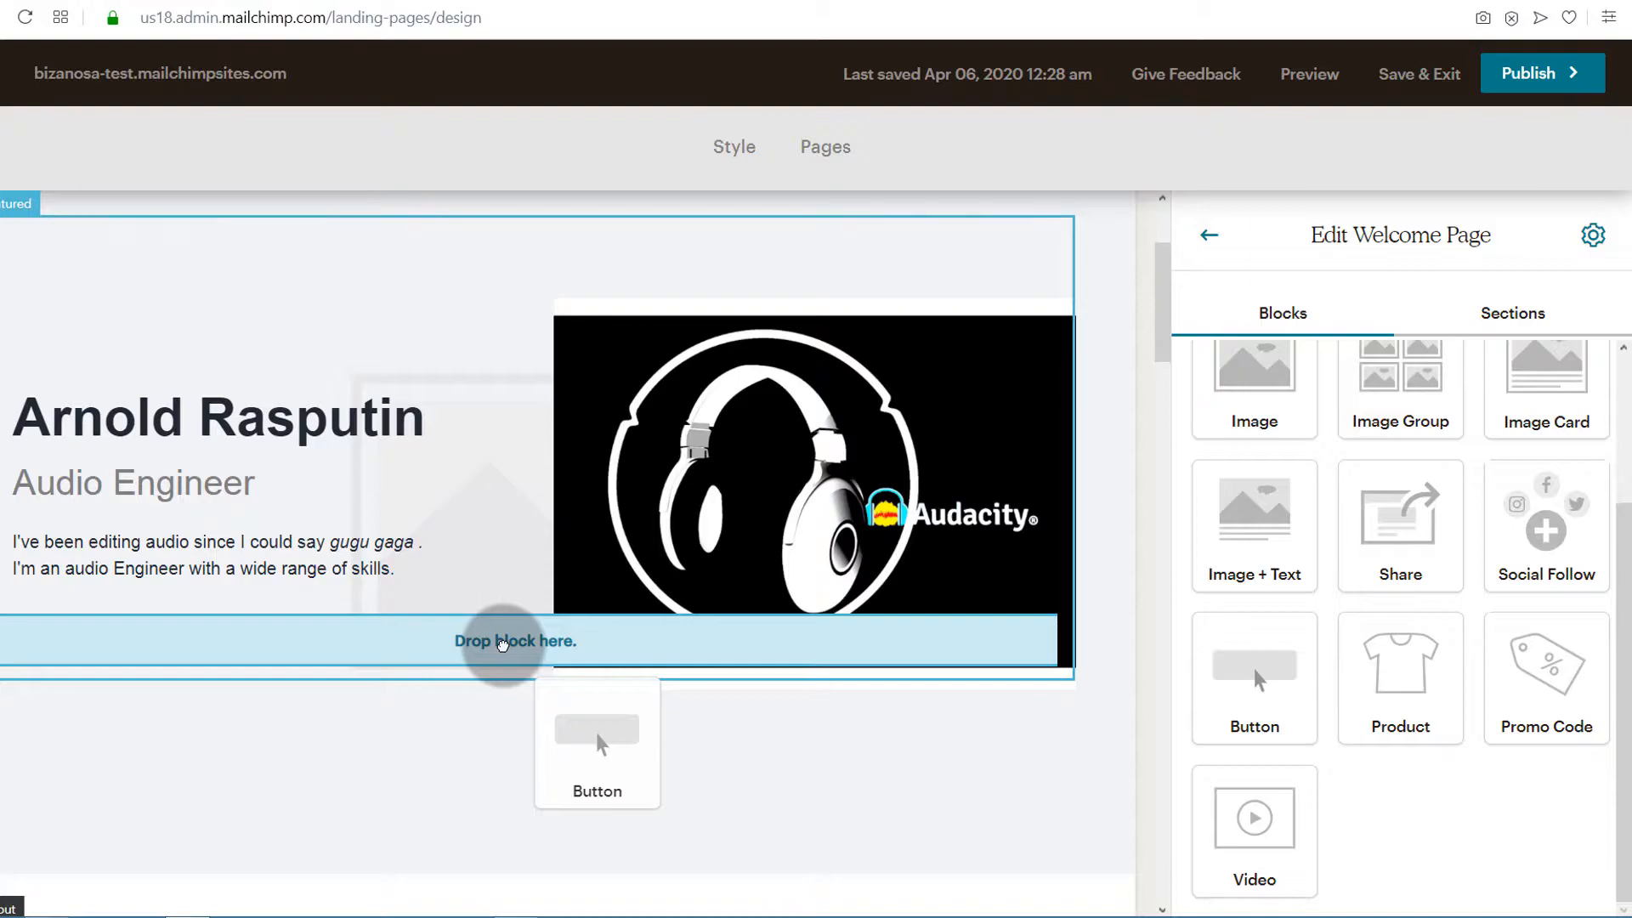
left_click_drag(502, 645, 207, 699)
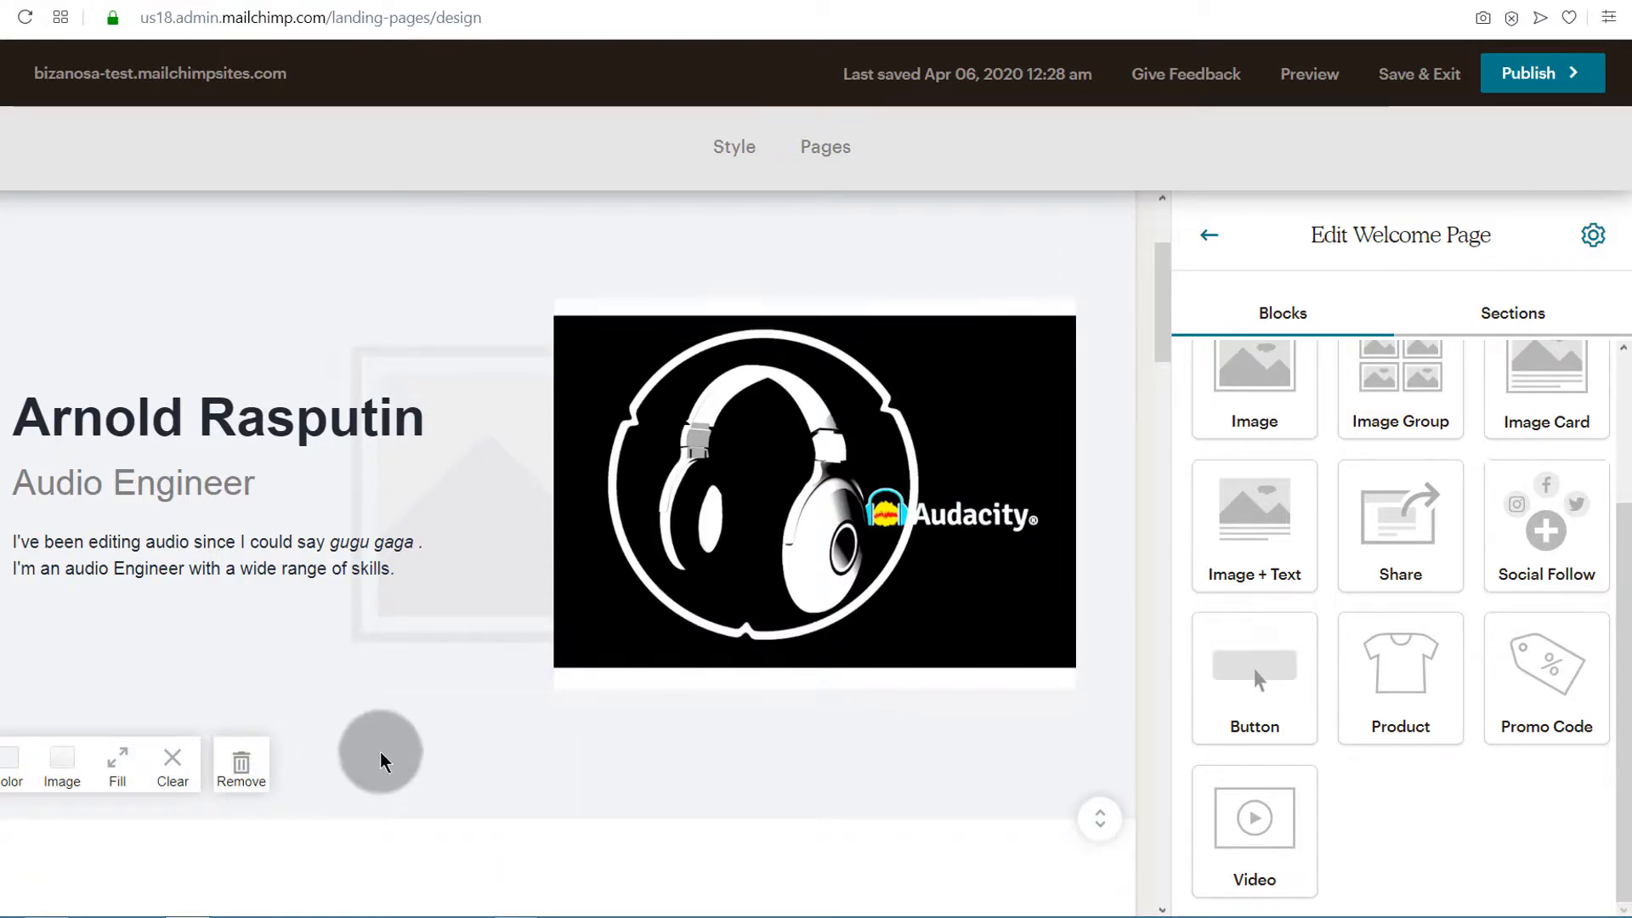
scroll(384, 762, "down", 3)
scroll(262, 672, "up", 5)
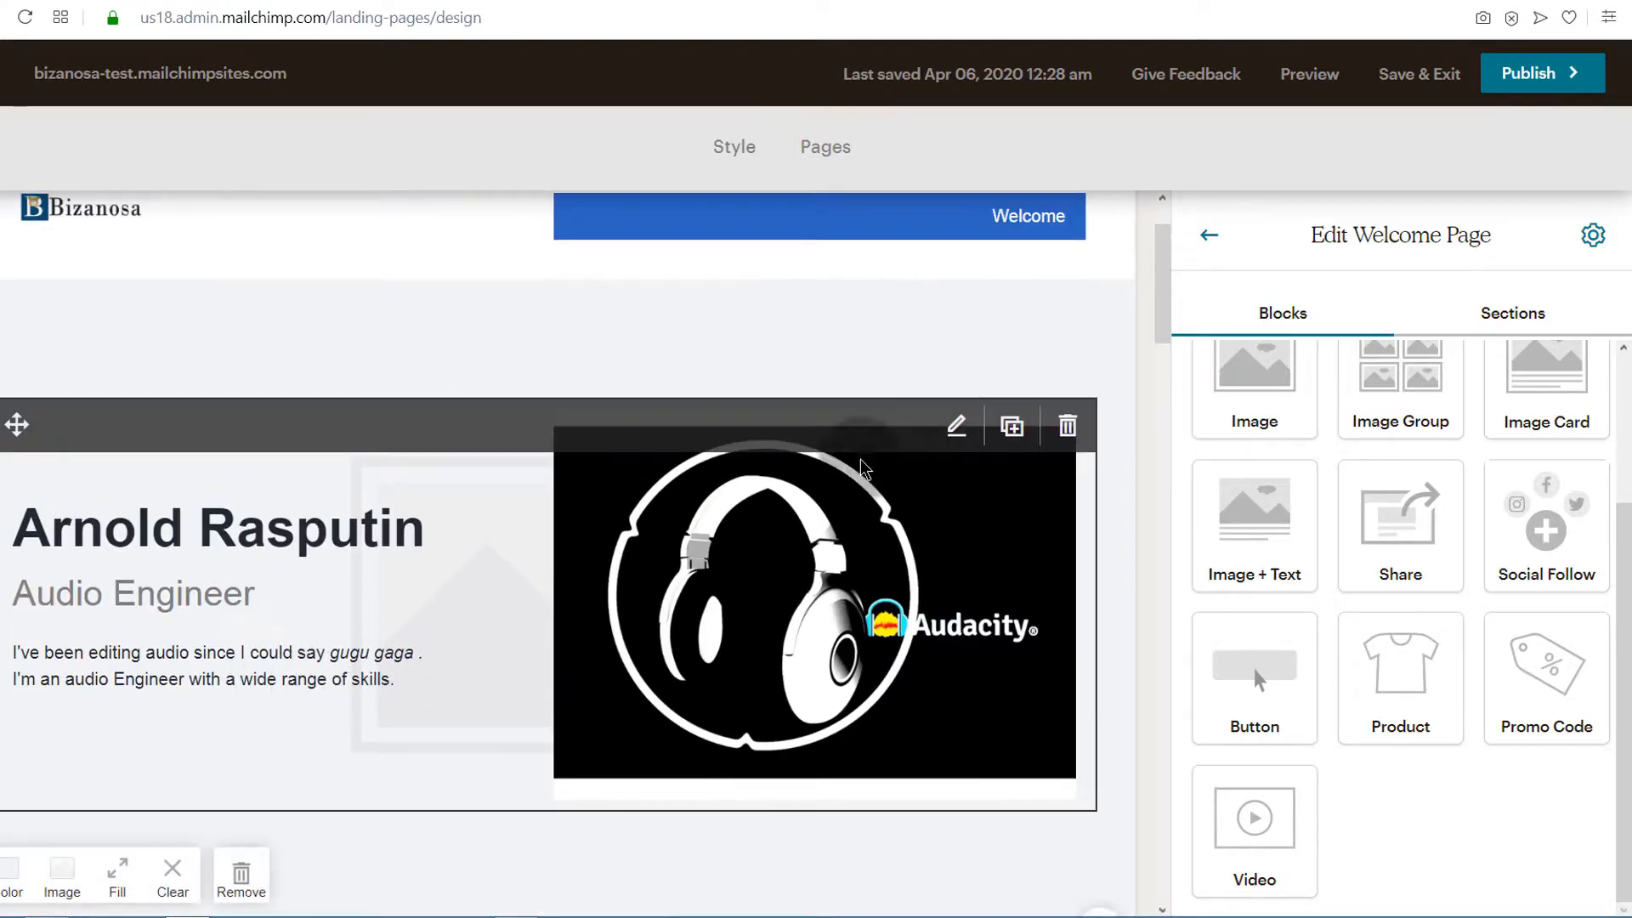
scroll(754, 538, "down", 10)
scroll(746, 539, "up", 9)
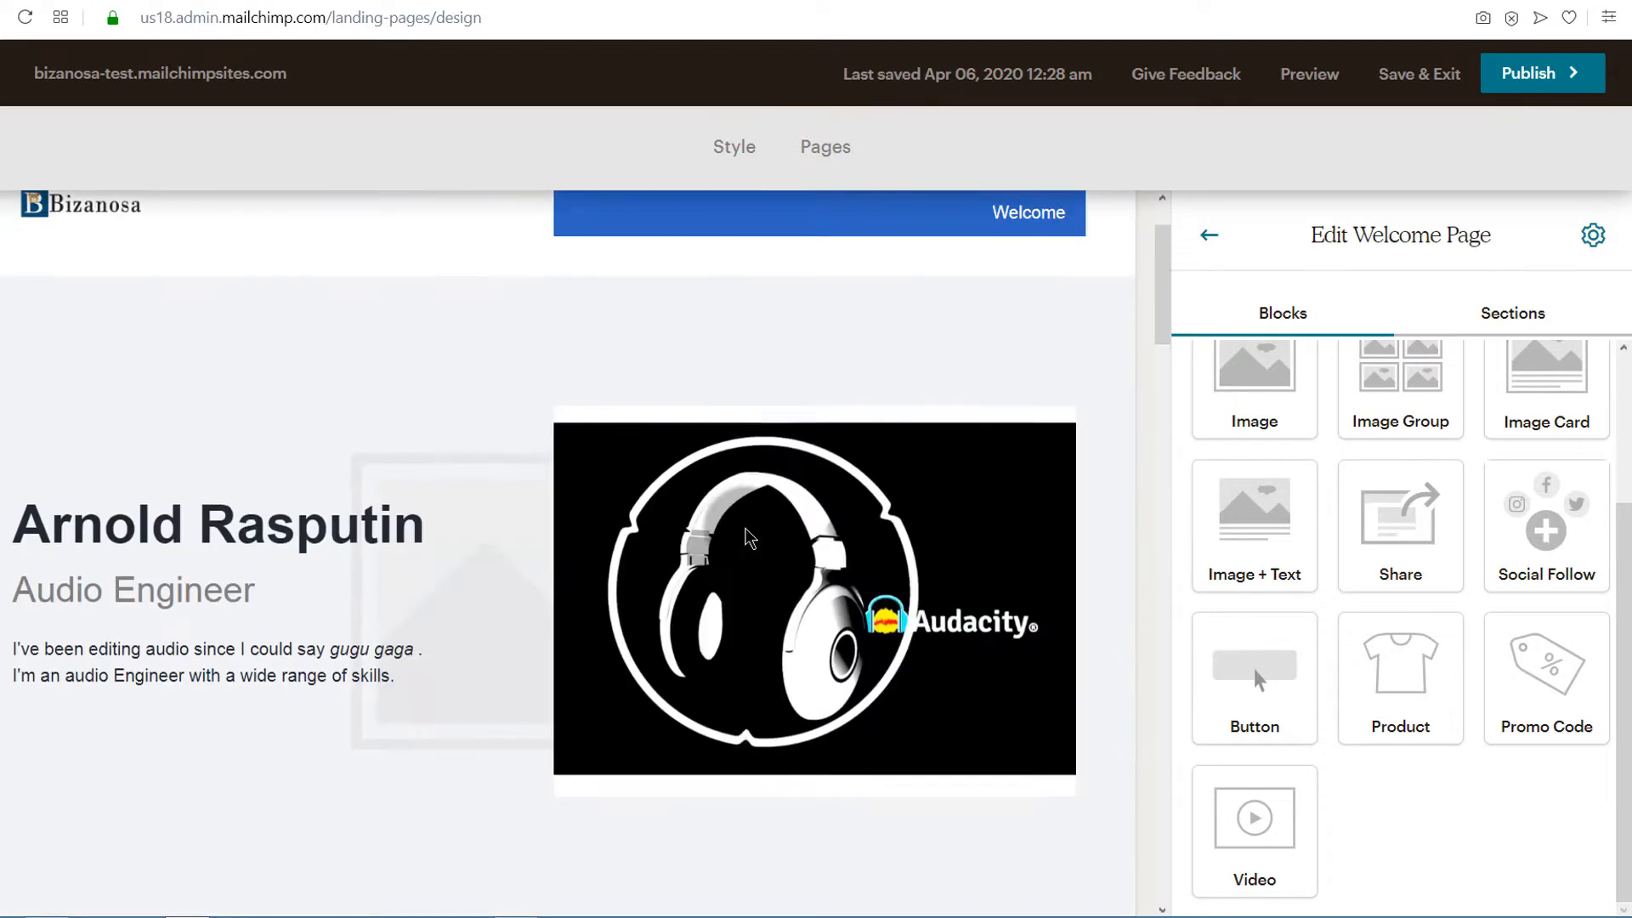
scroll(1147, 671, "down", 3)
left_click_drag(1242, 684, 228, 511)
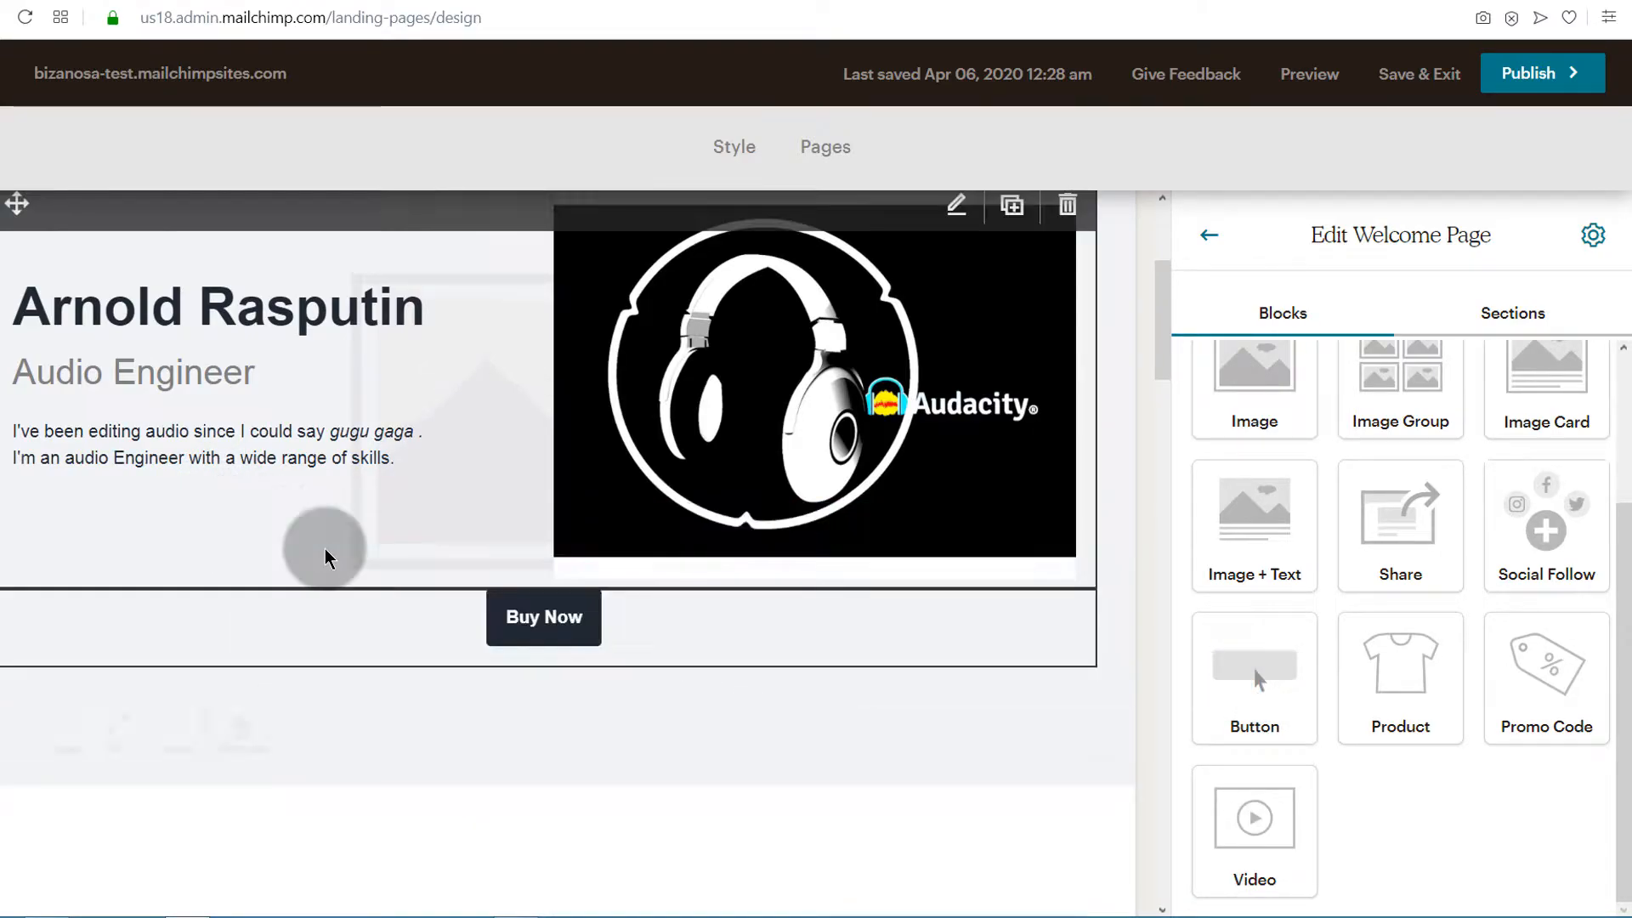
Open the Buy Now button for editing and examine its style options, including the box shadow positions
left_click(542, 615)
left_click(543, 611)
left_click(1428, 279)
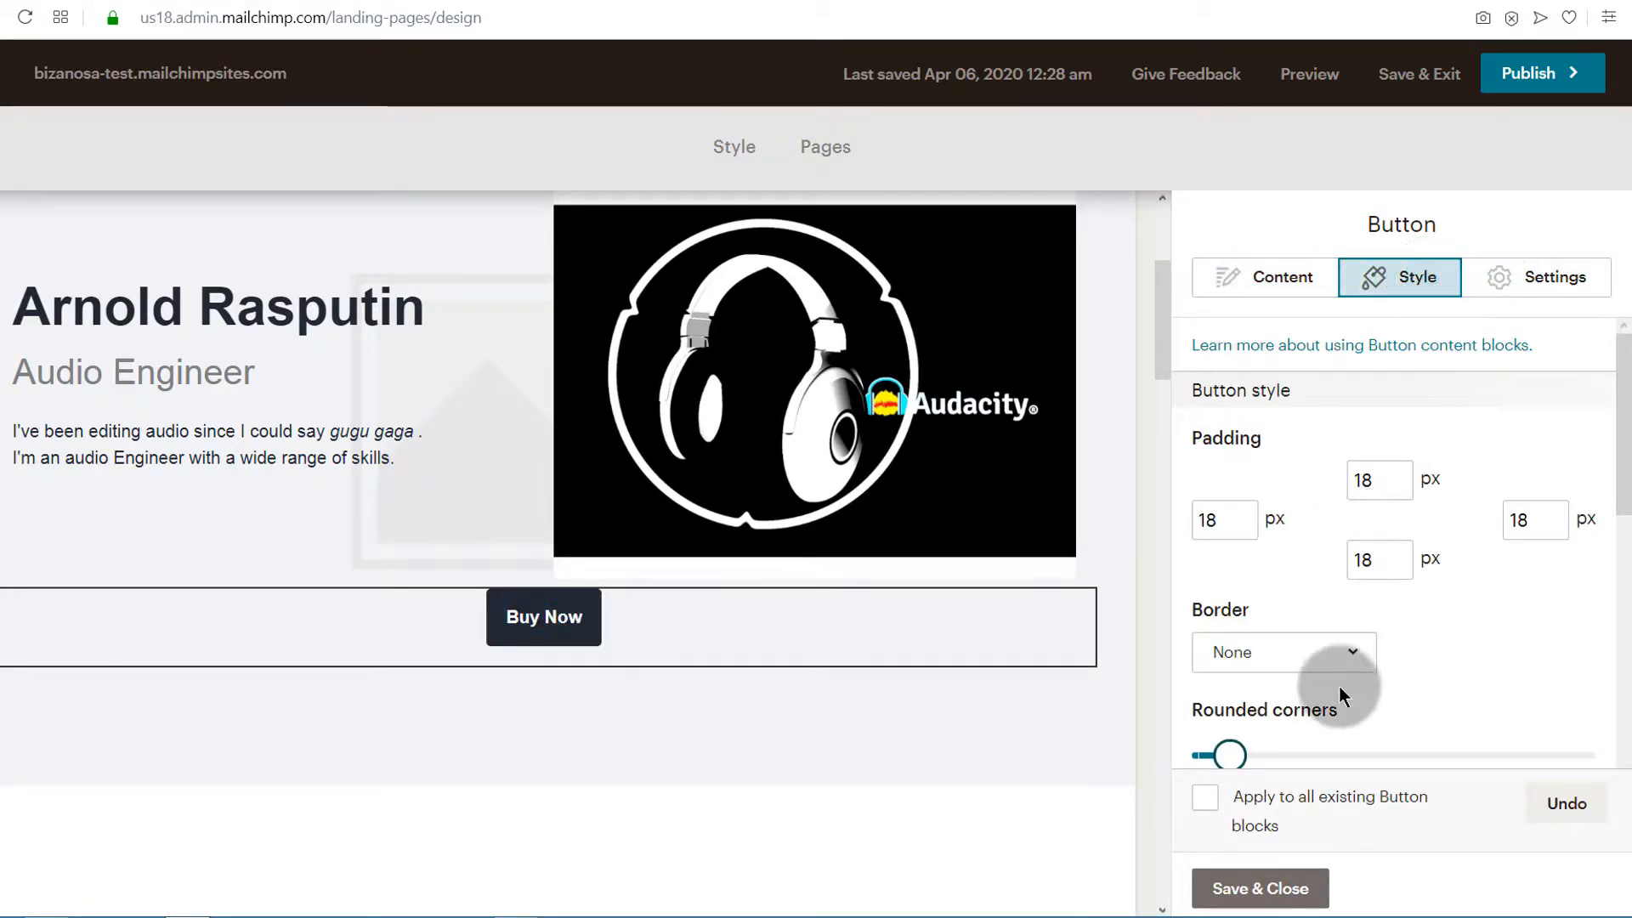
scroll(1319, 699, "down", 4)
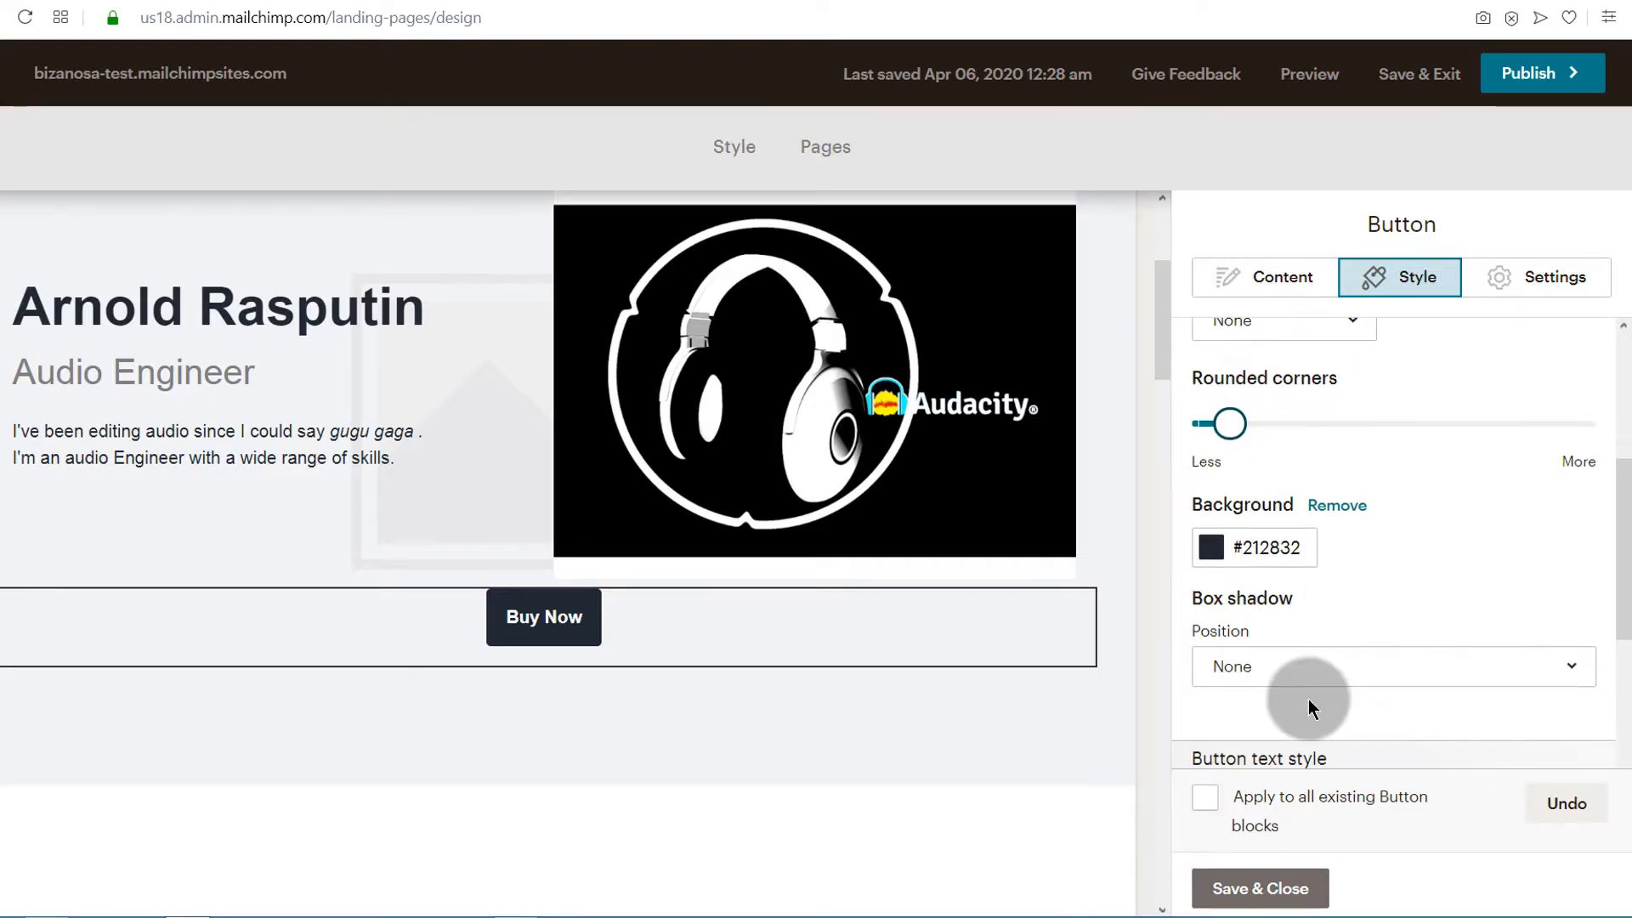
left_click(1262, 683)
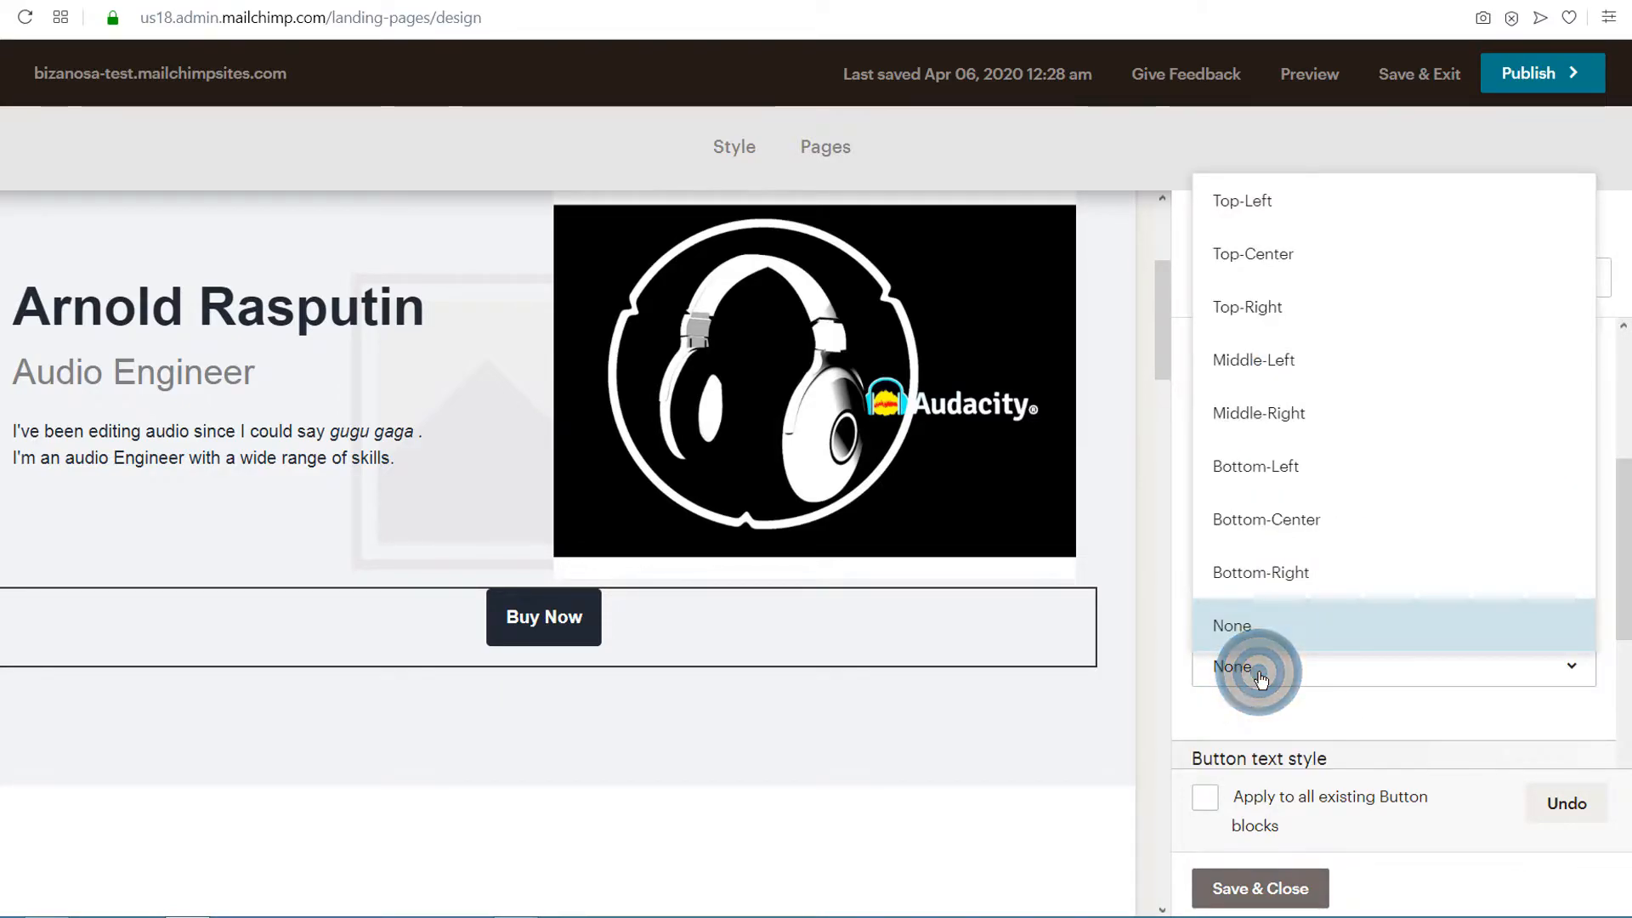
left_click(1279, 476)
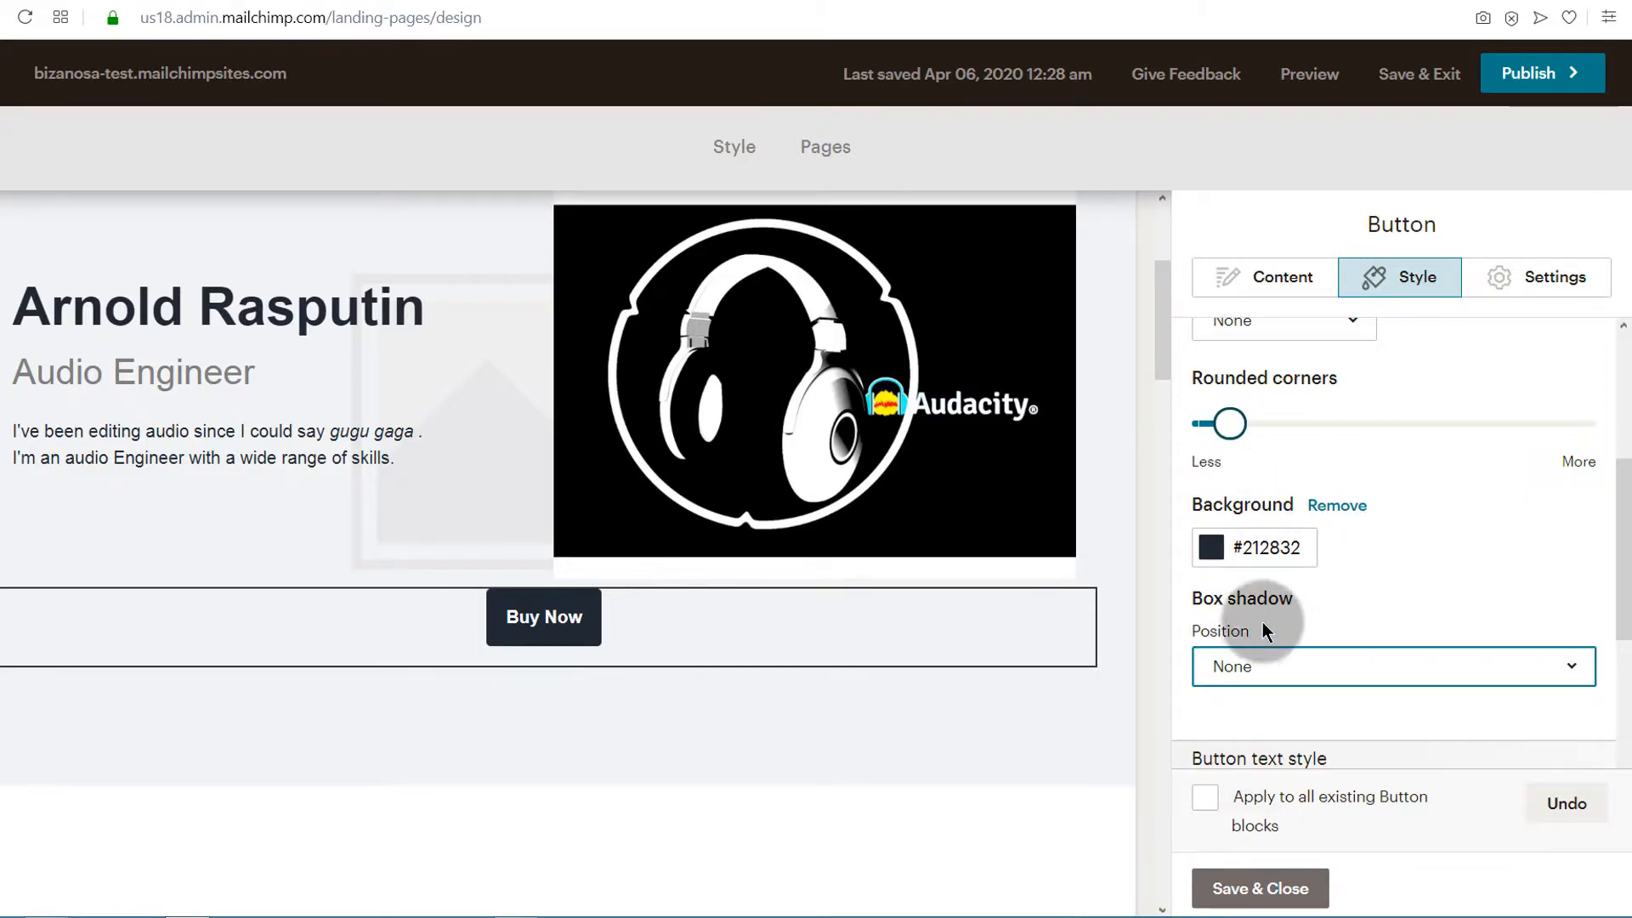
scroll(1300, 654, "down", 4)
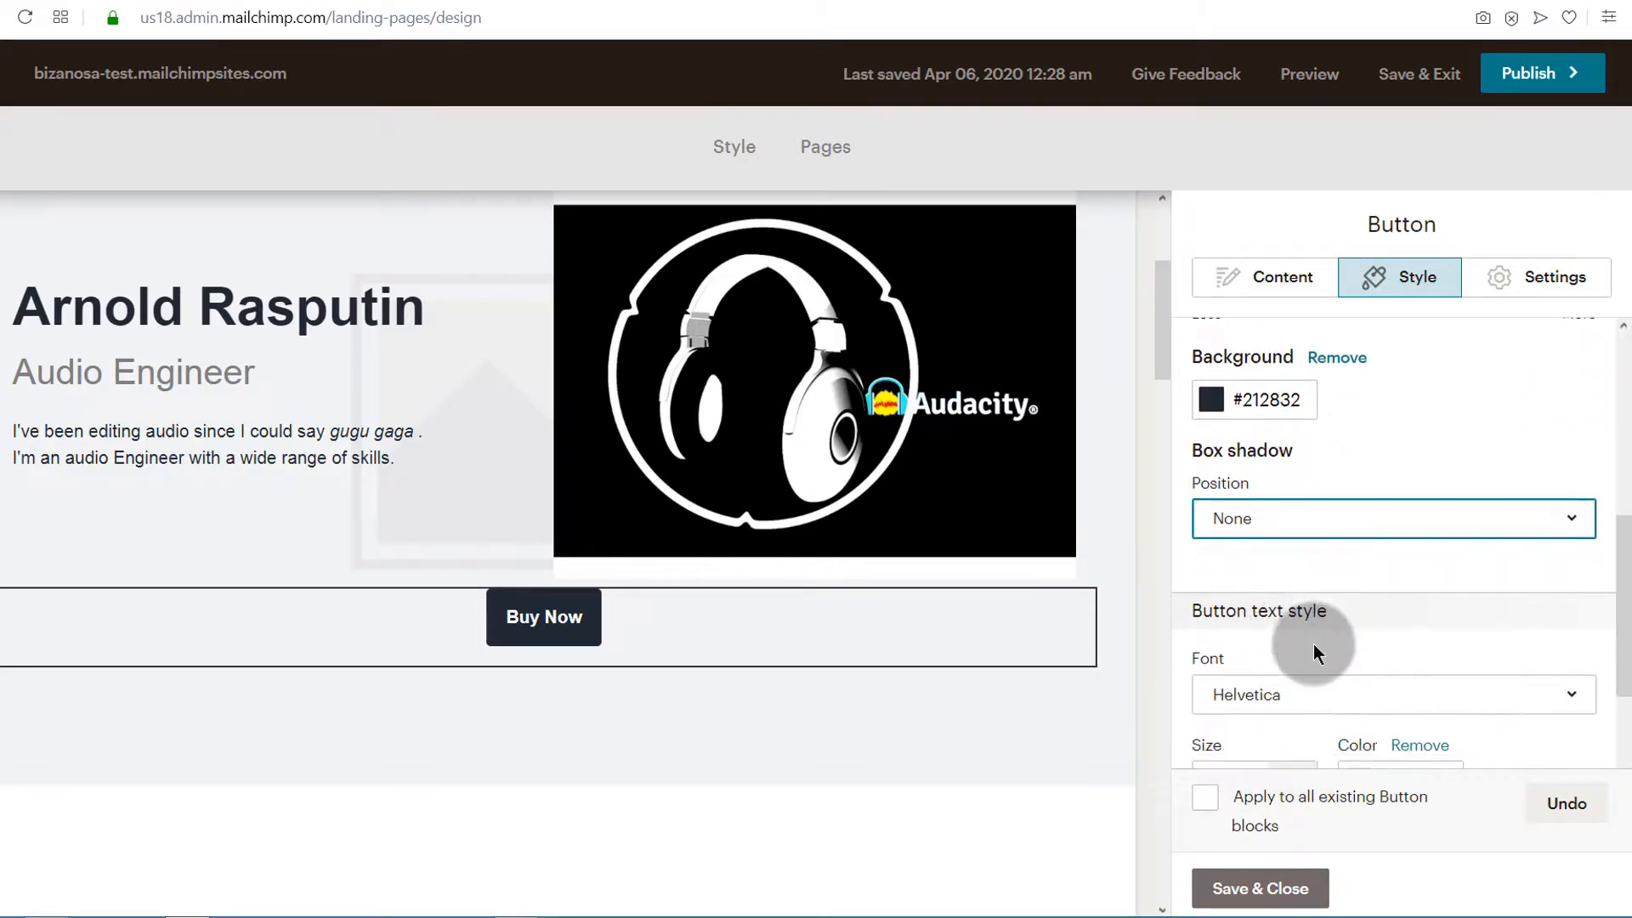
scroll(1313, 645, "up", 5)
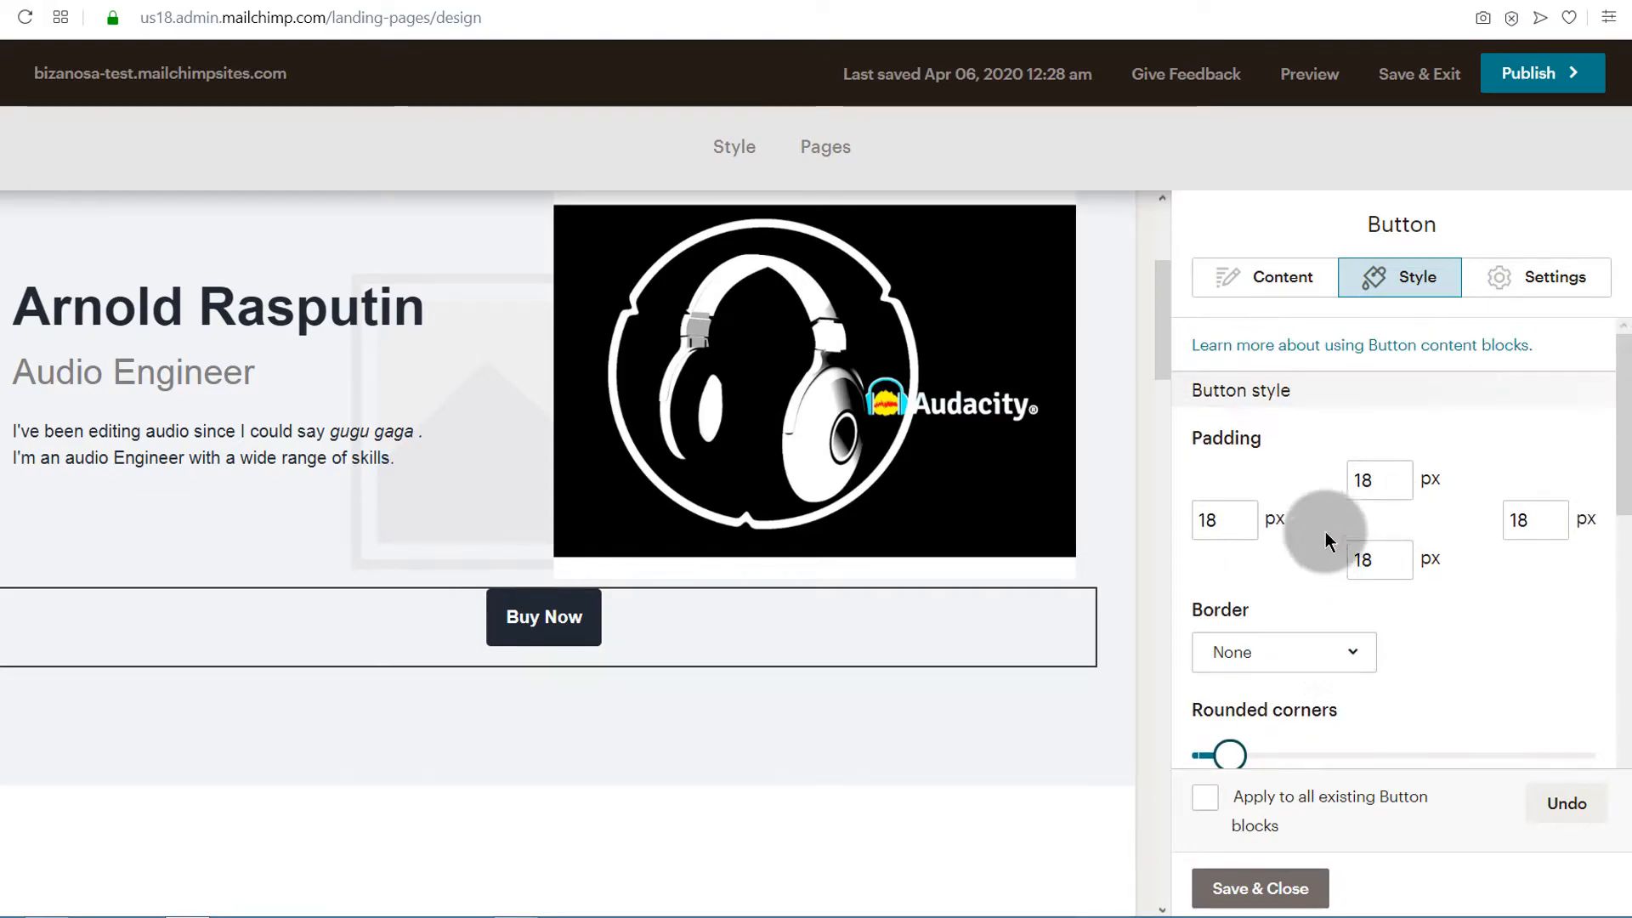
Set the Buy Now button's alignment to Left
left_click(1555, 276)
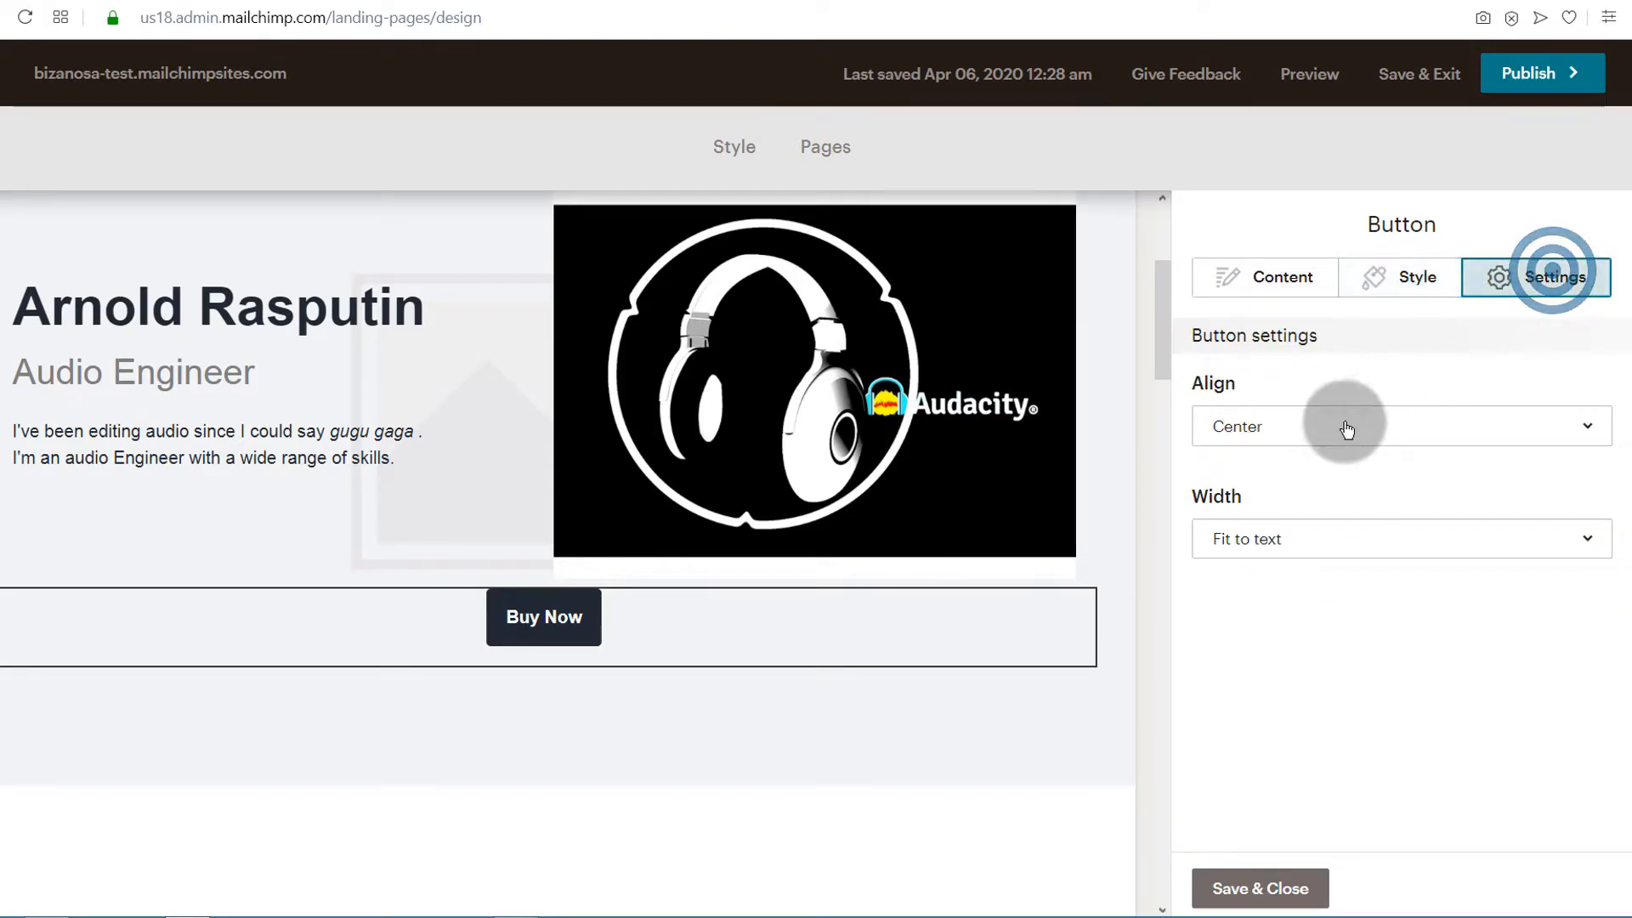
left_click(1241, 430)
left_click(1239, 474)
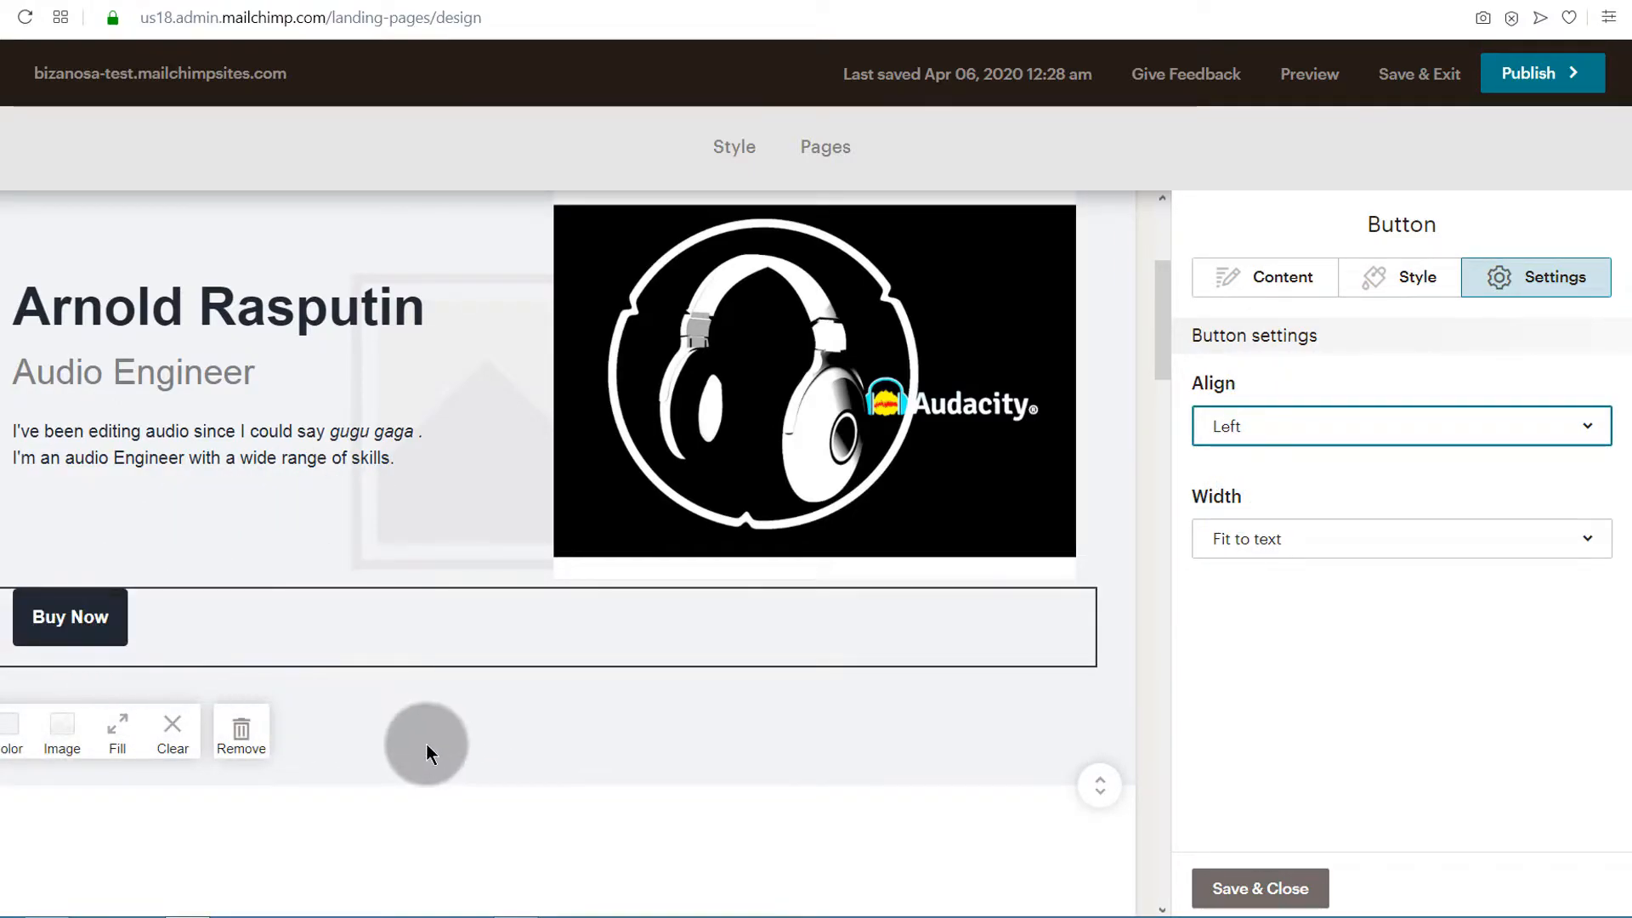
Delete the Buy Now button block from beneath the introduction
left_click(71, 617)
left_click(1421, 276)
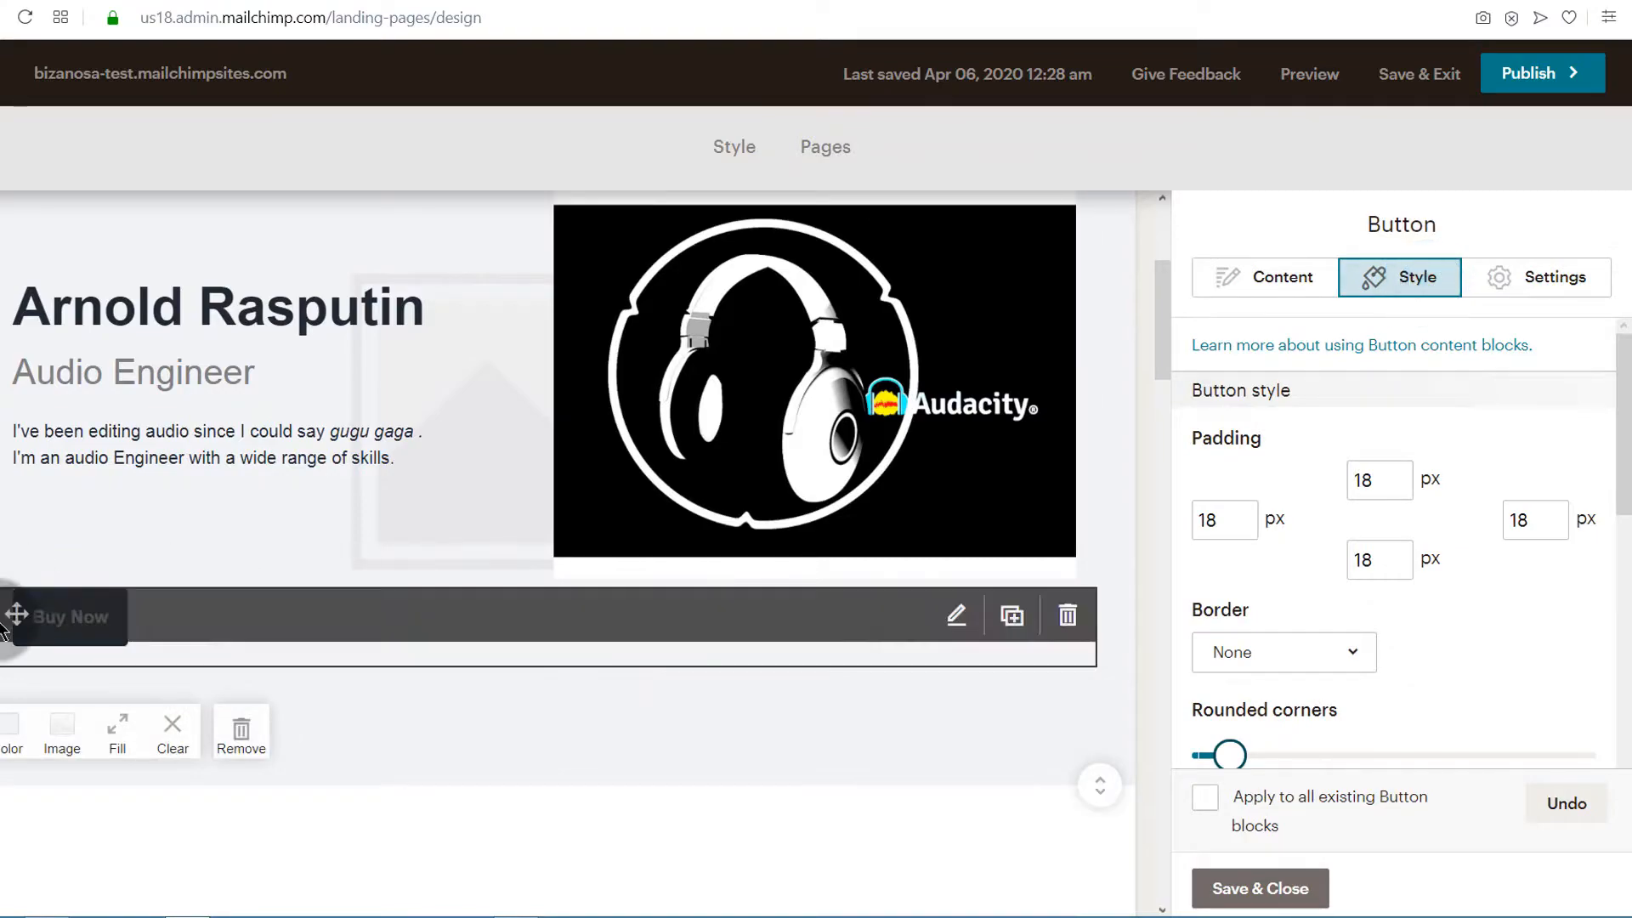
left_click(1062, 608)
left_click(528, 576)
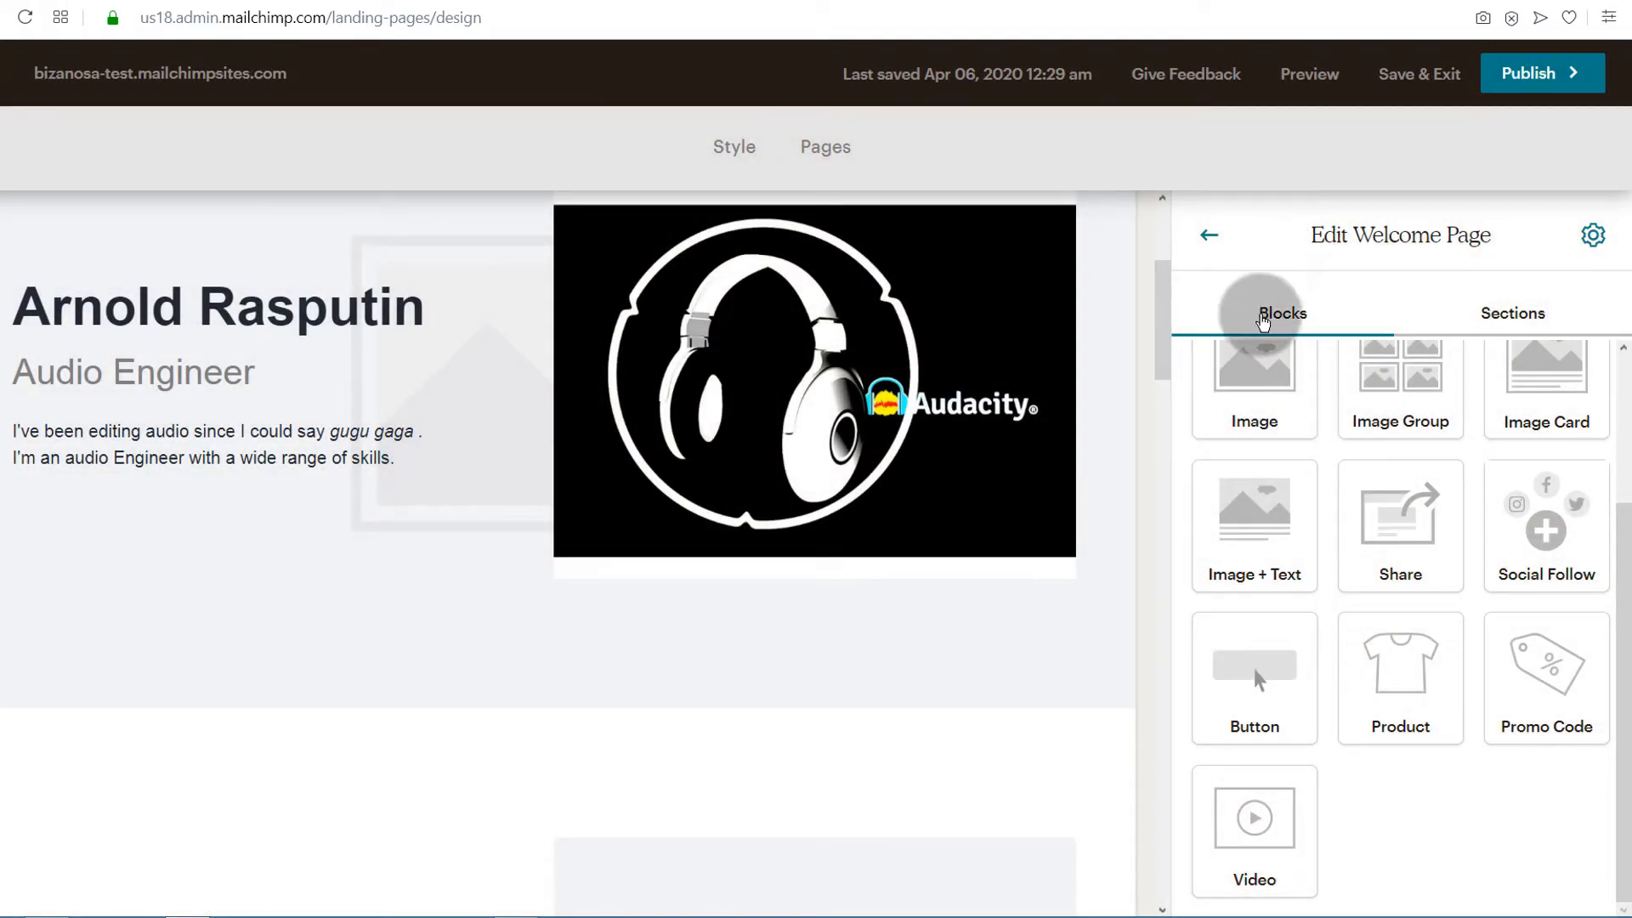
Add a blank line and the line "Check out my Portfolio Here" at the end of the introduction text
scroll(1158, 595, "up", 4)
scroll(183, 722, "down", 1)
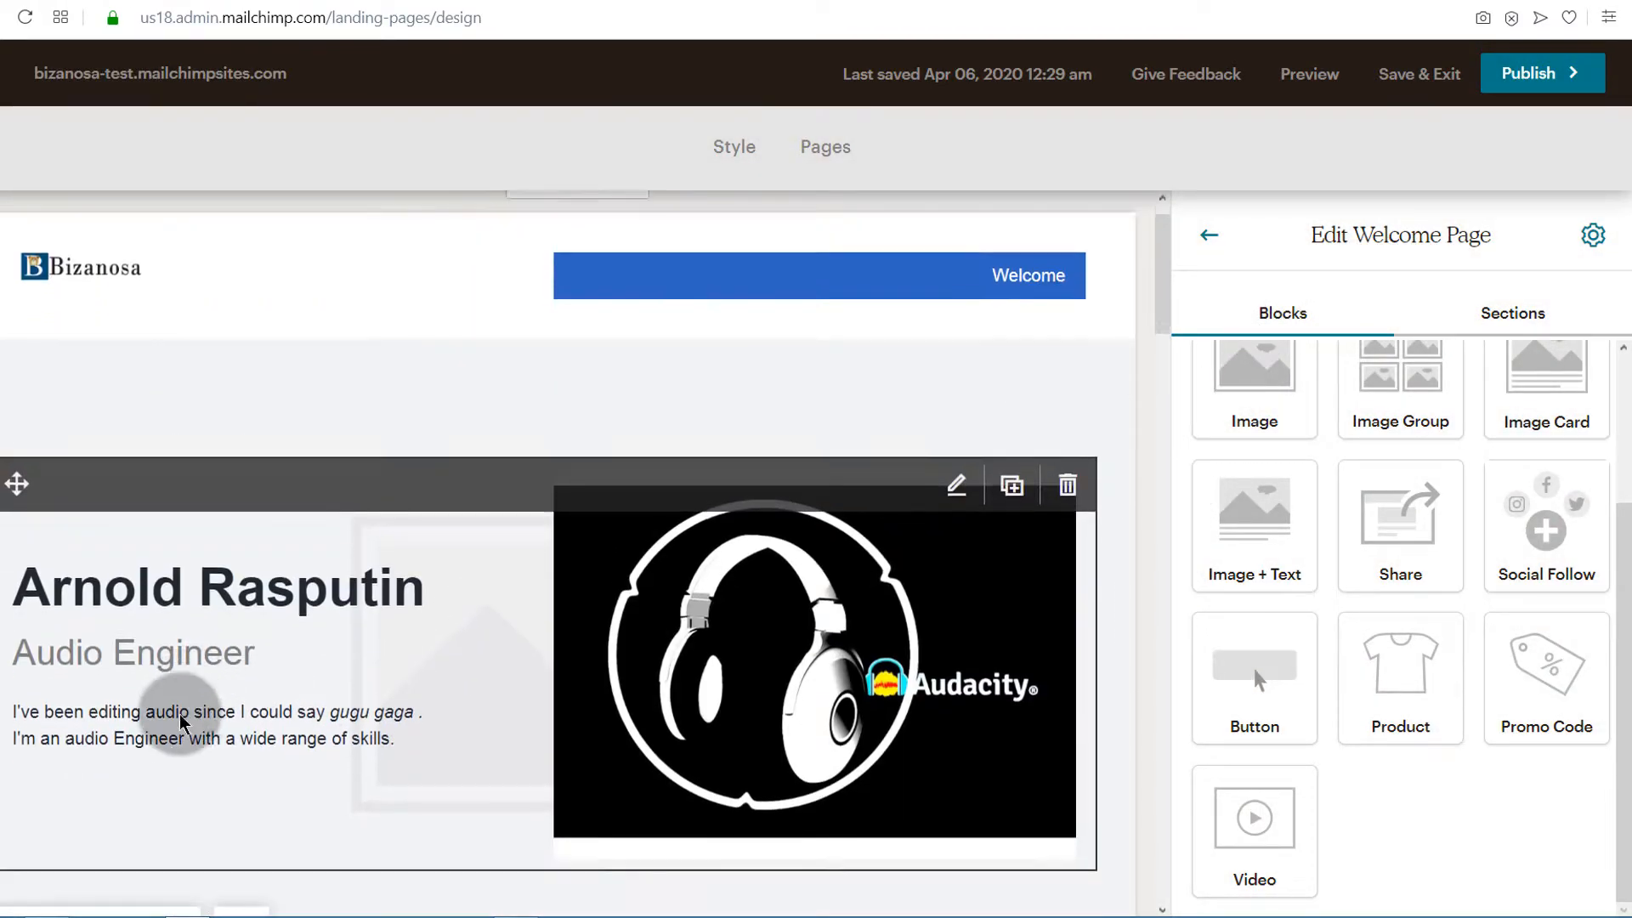
scroll(183, 722, "down", 1)
left_click(270, 658)
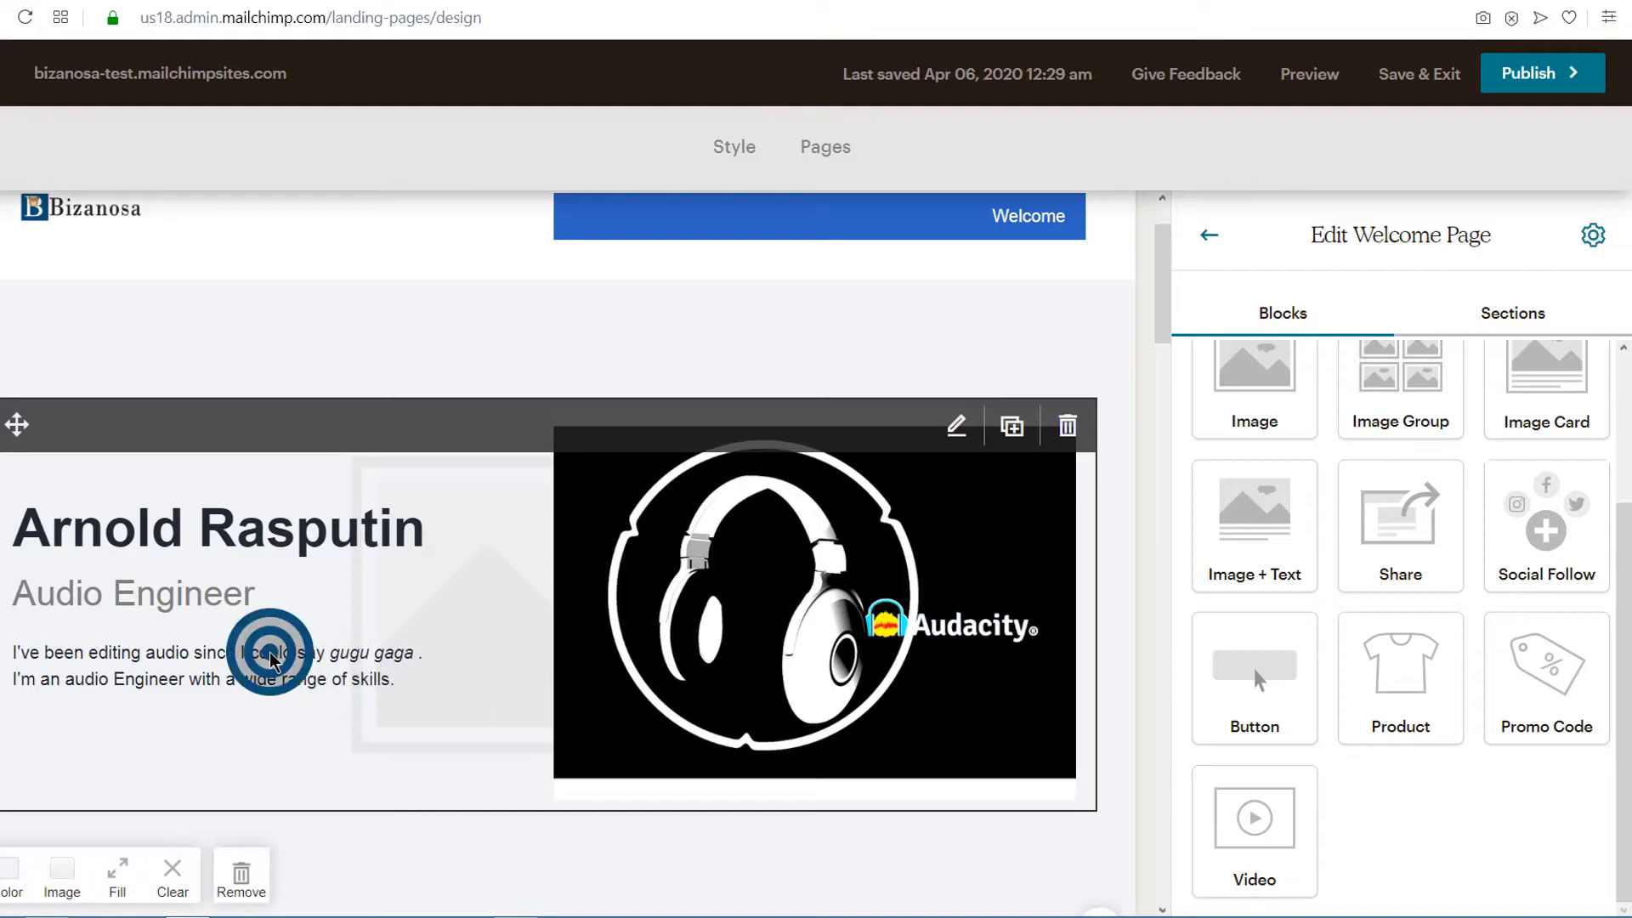
scroll(1402, 637, "down", 3)
left_click(1520, 768)
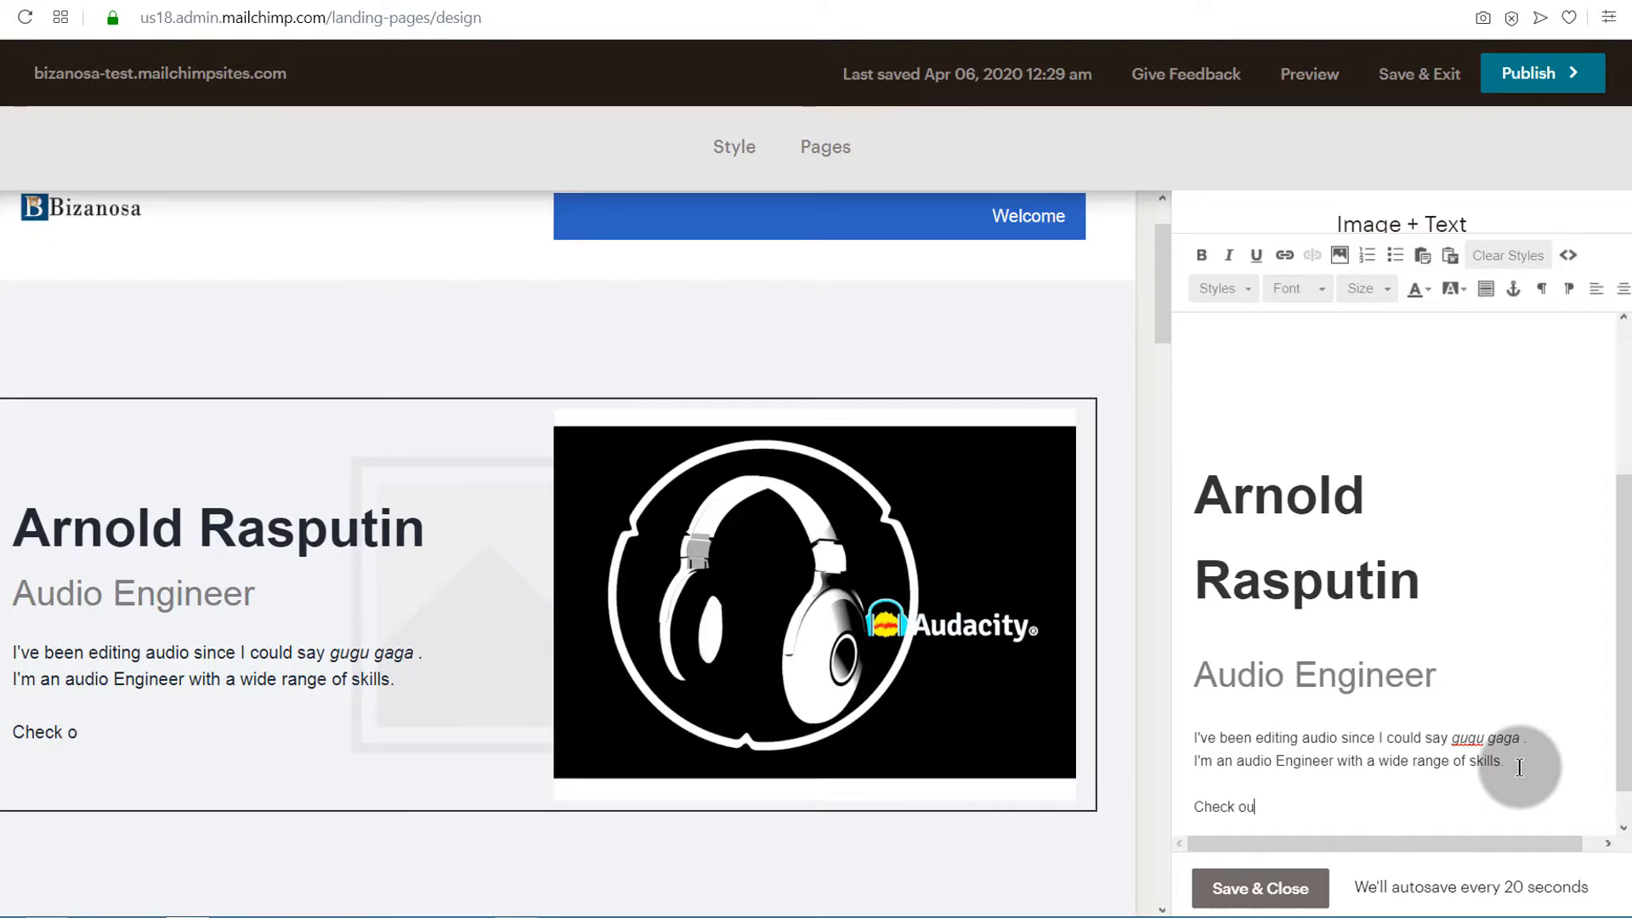
Format the "Check out my Portfolio Here" line with font size 24 and bold
left_click_drag(1375, 809, 1208, 811)
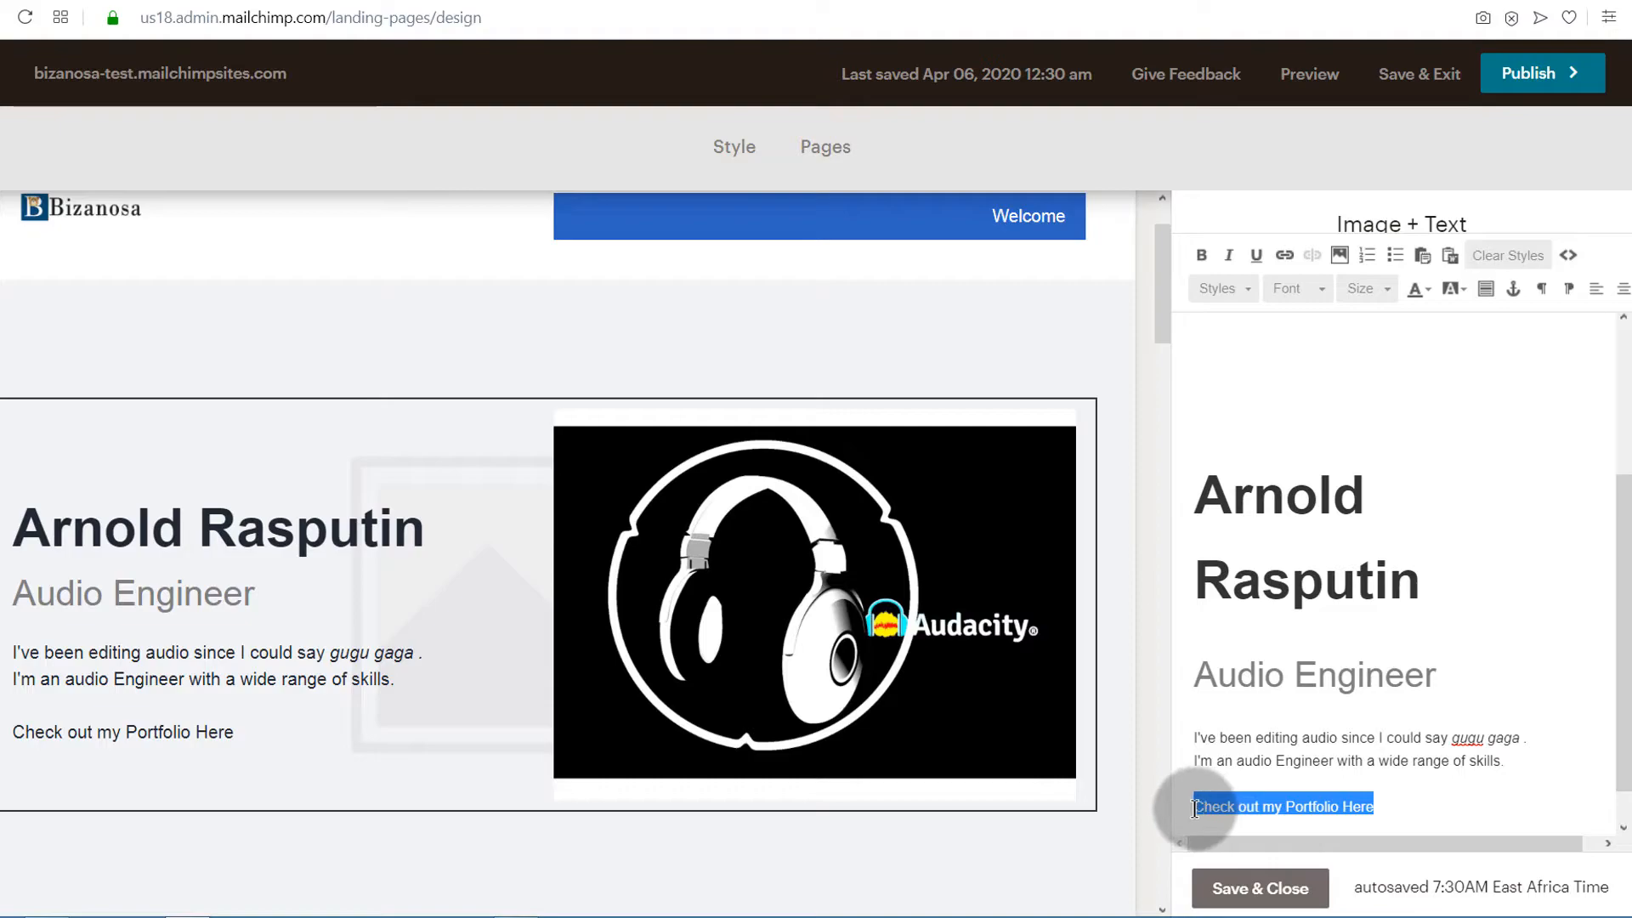
left_click(1387, 288)
left_click(1366, 448)
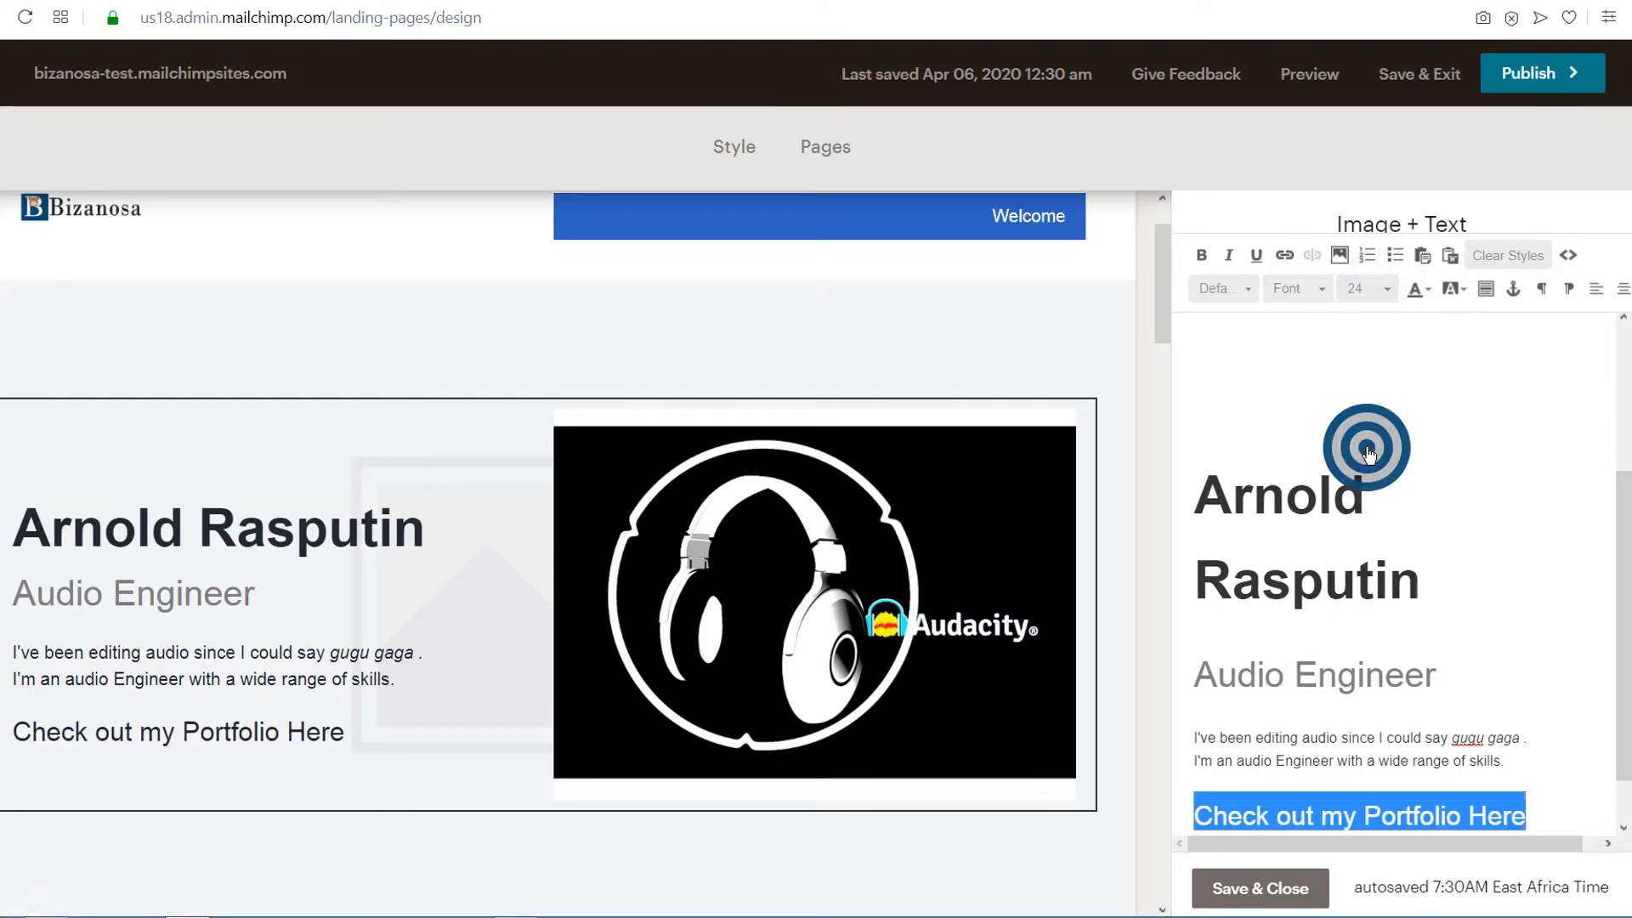
left_click(1200, 257)
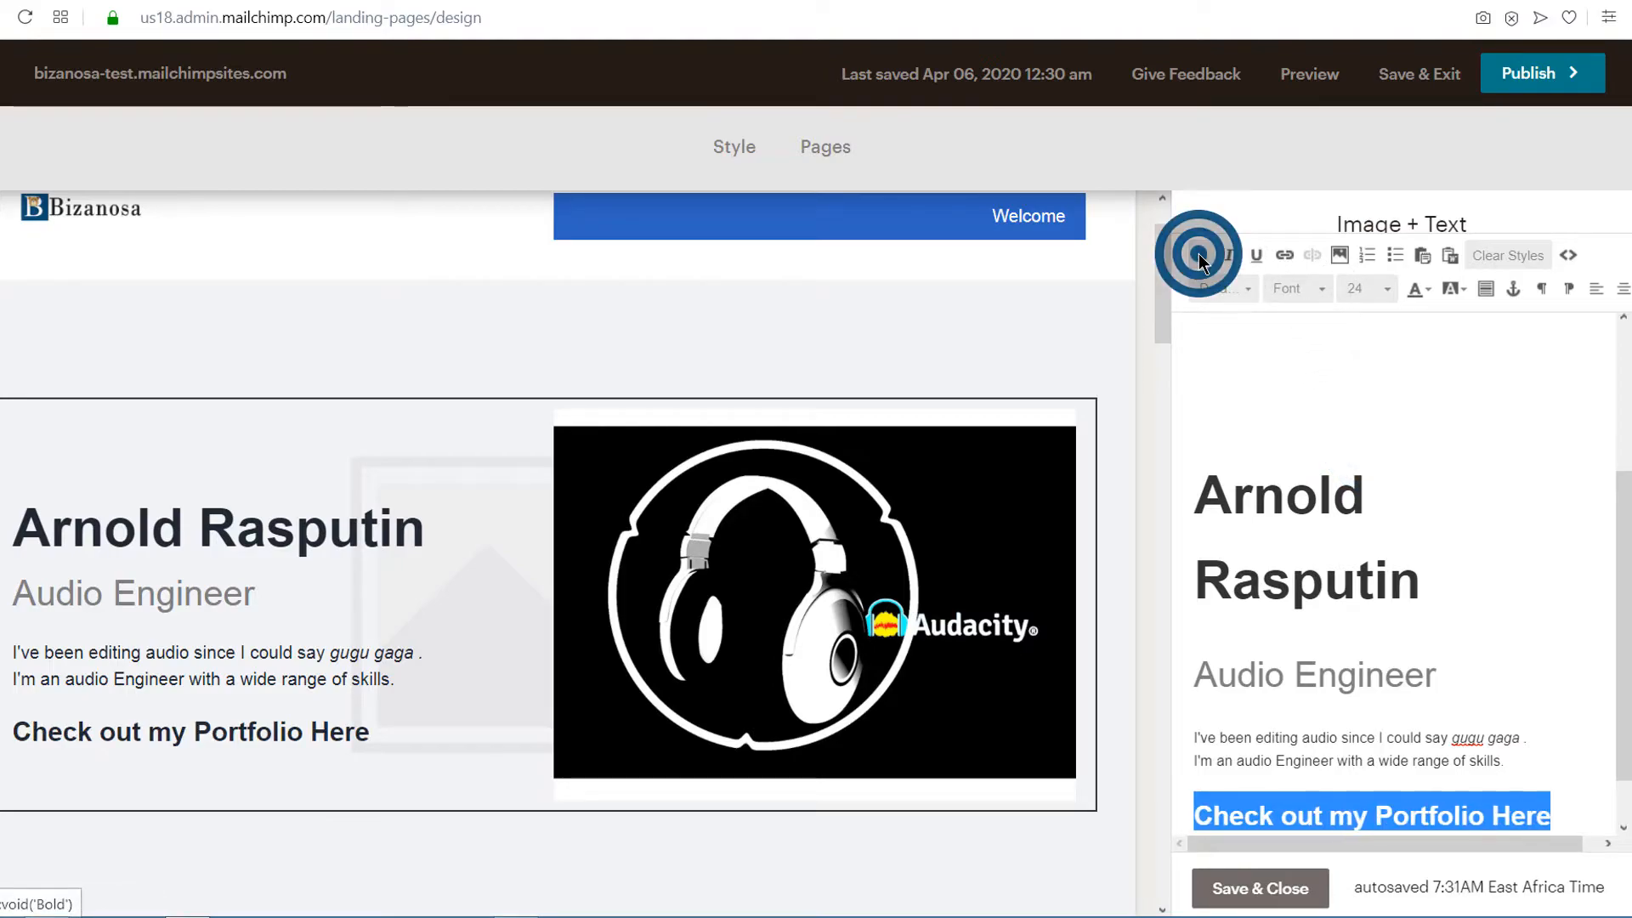
left_click(1285, 257)
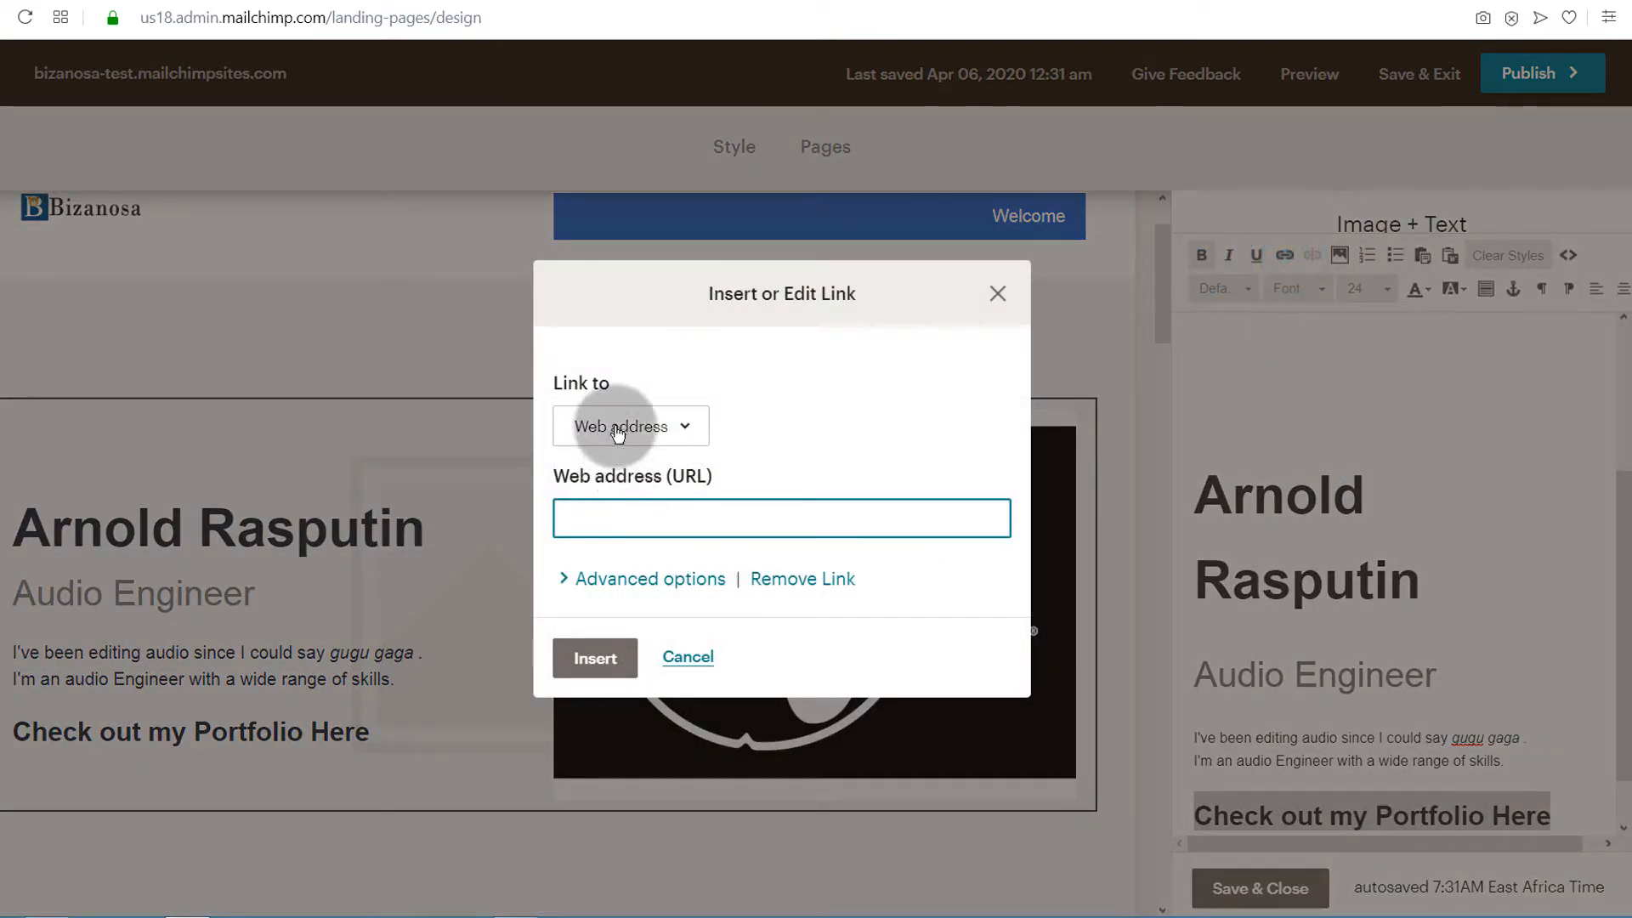
left_click(576, 518)
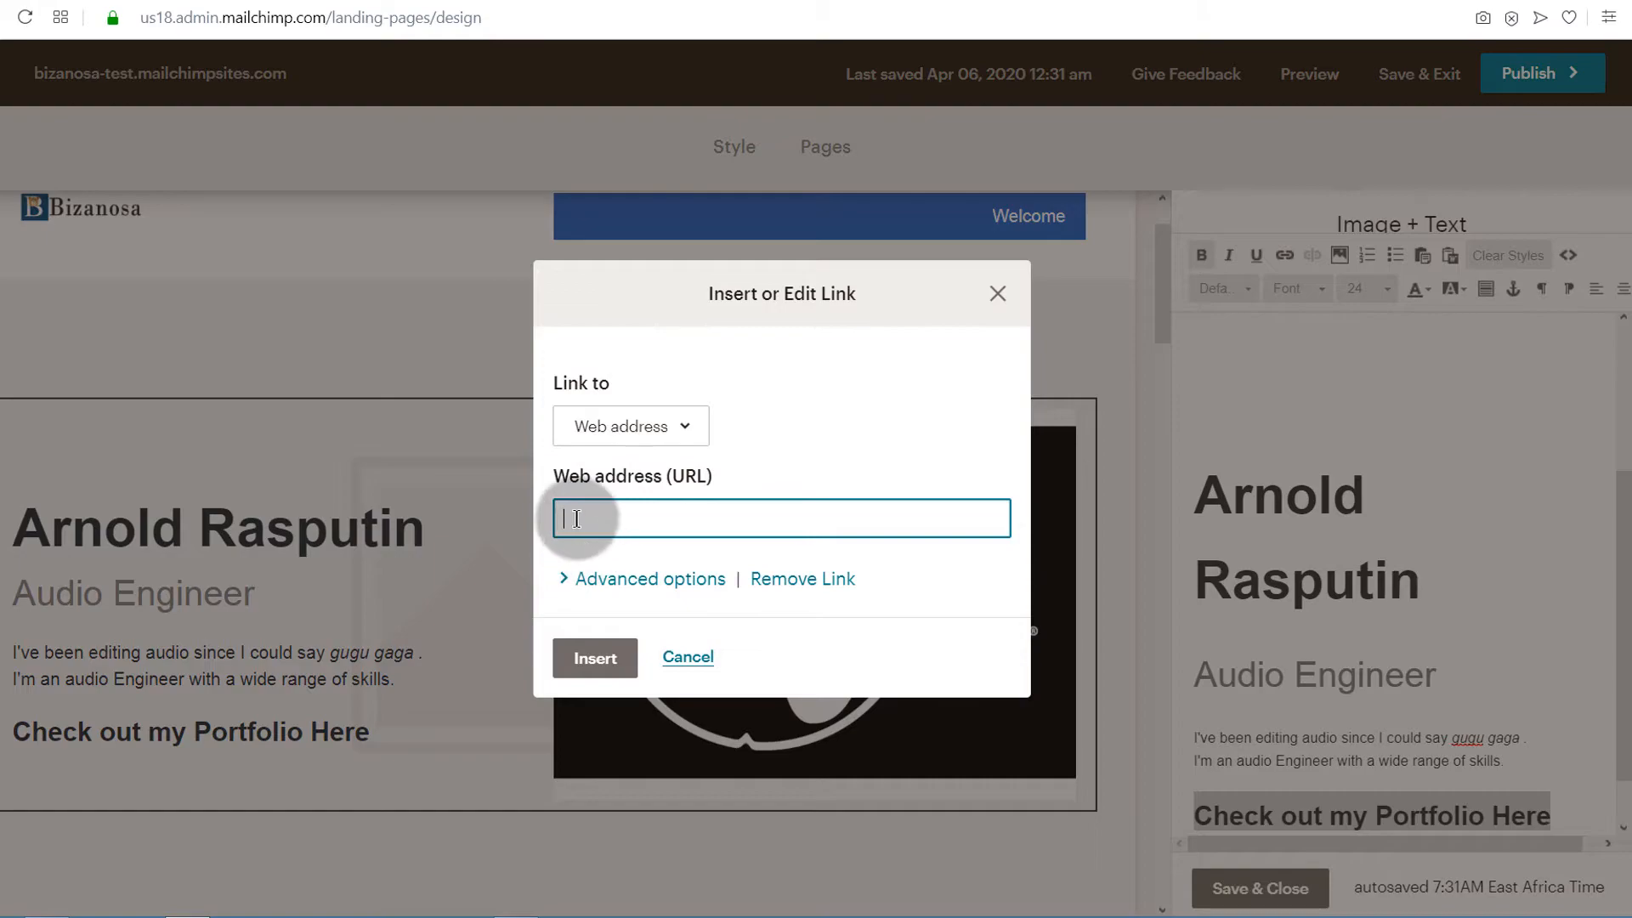
left_click(577, 518)
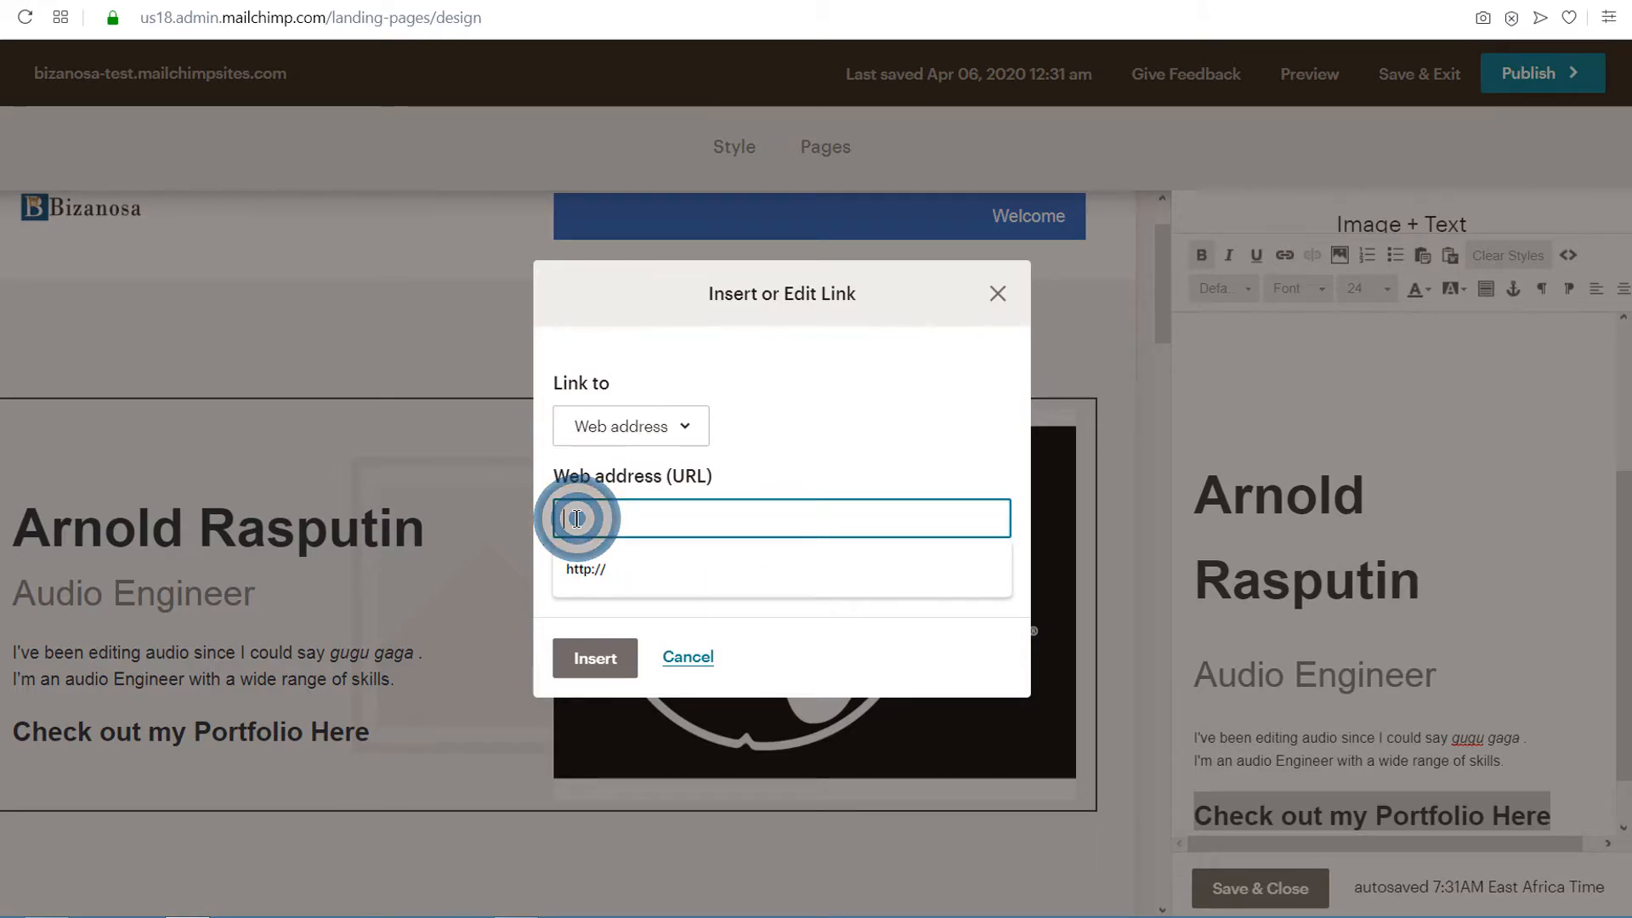
left_click(584, 567)
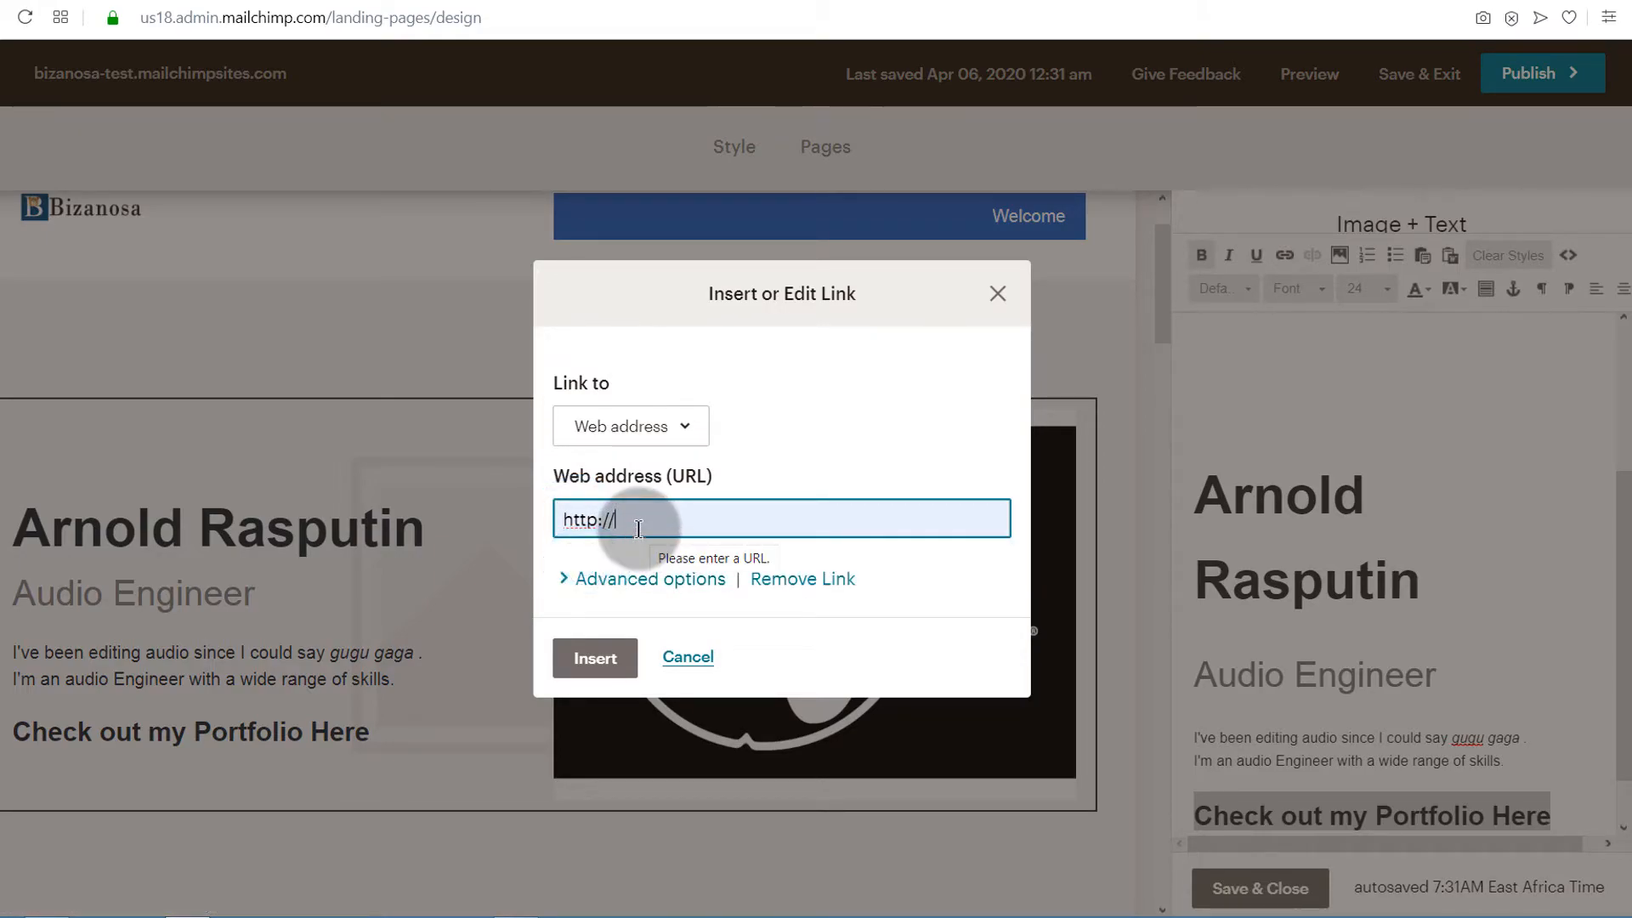
type("example.com")
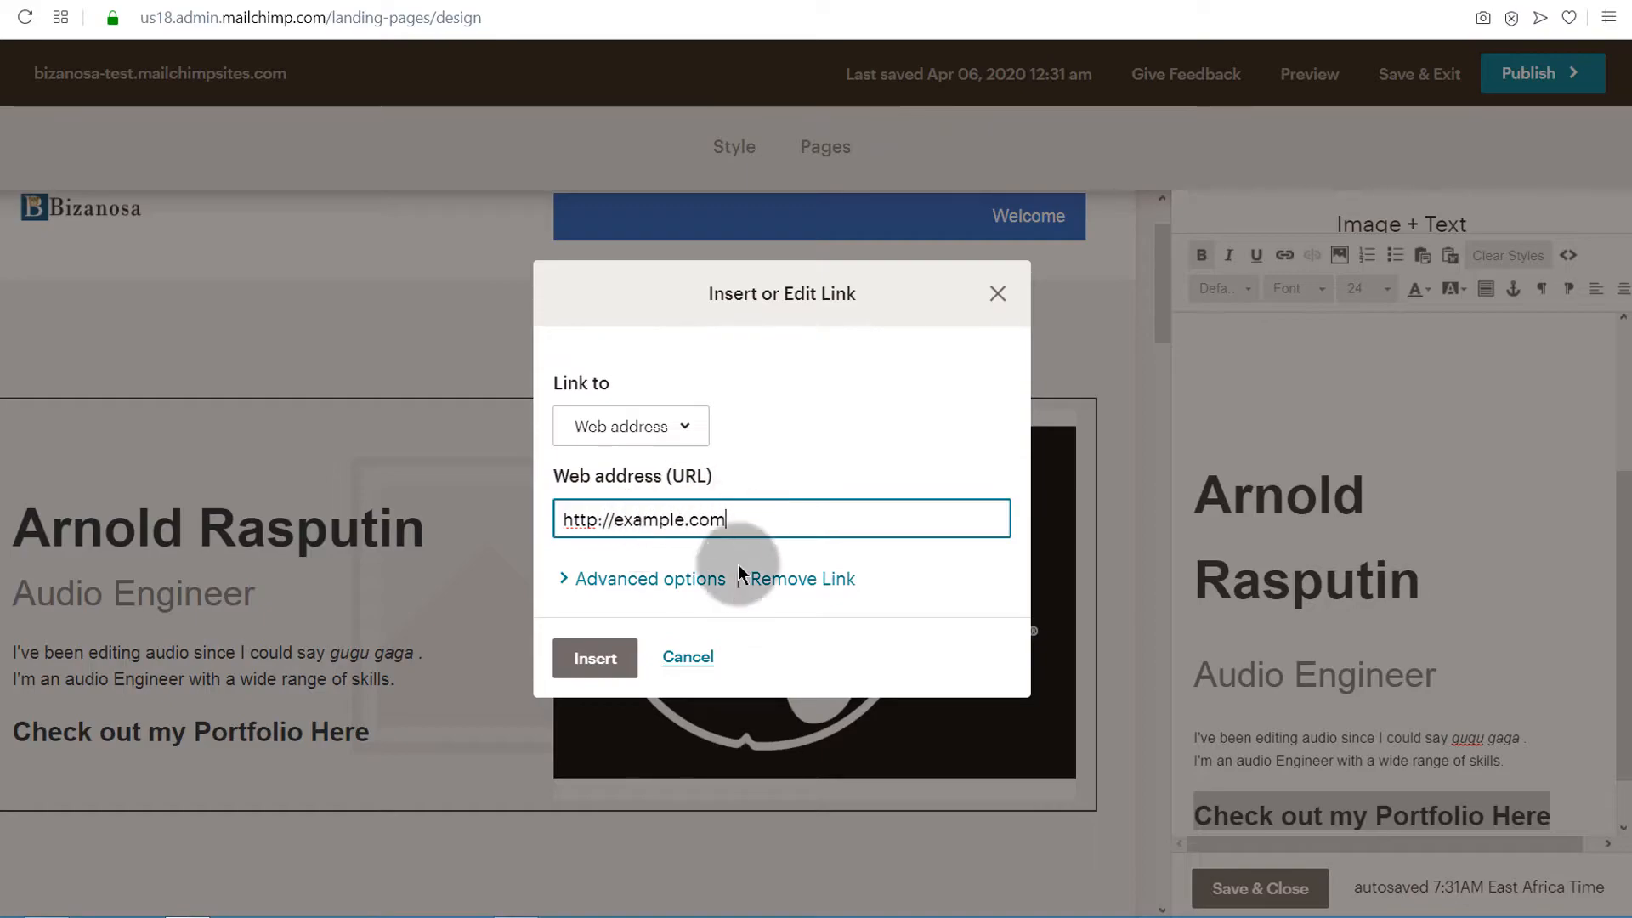
left_click(594, 656)
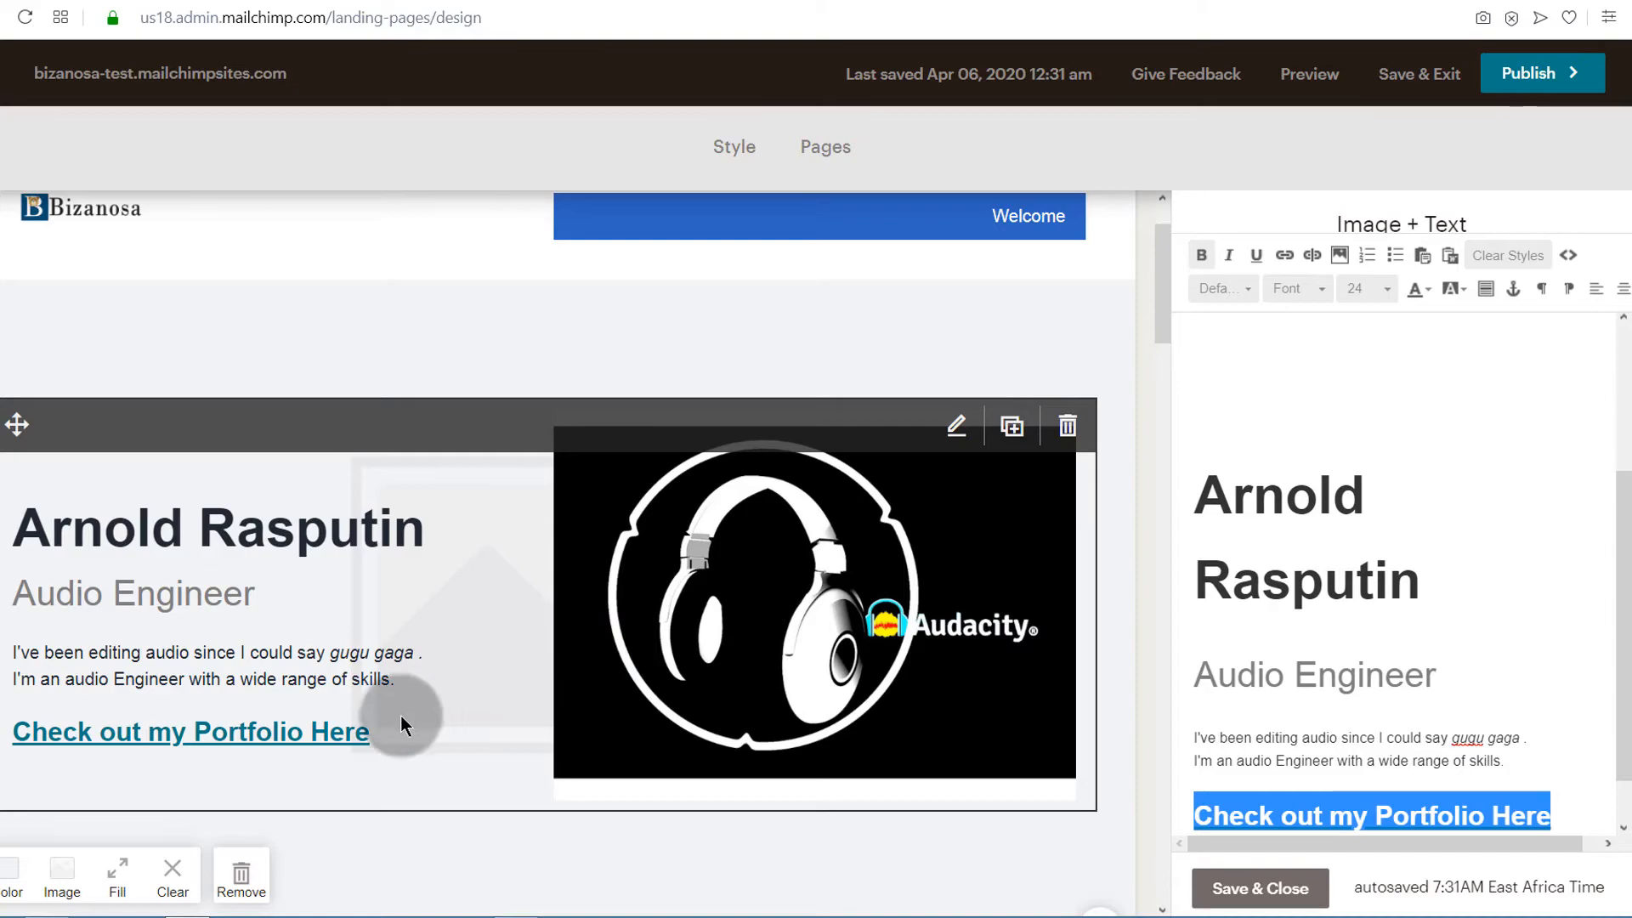
Review the introduction on the page, switch its text to the HTML source view and examine the markup
scroll(365, 680, "down", 3)
scroll(376, 644, "up", 4)
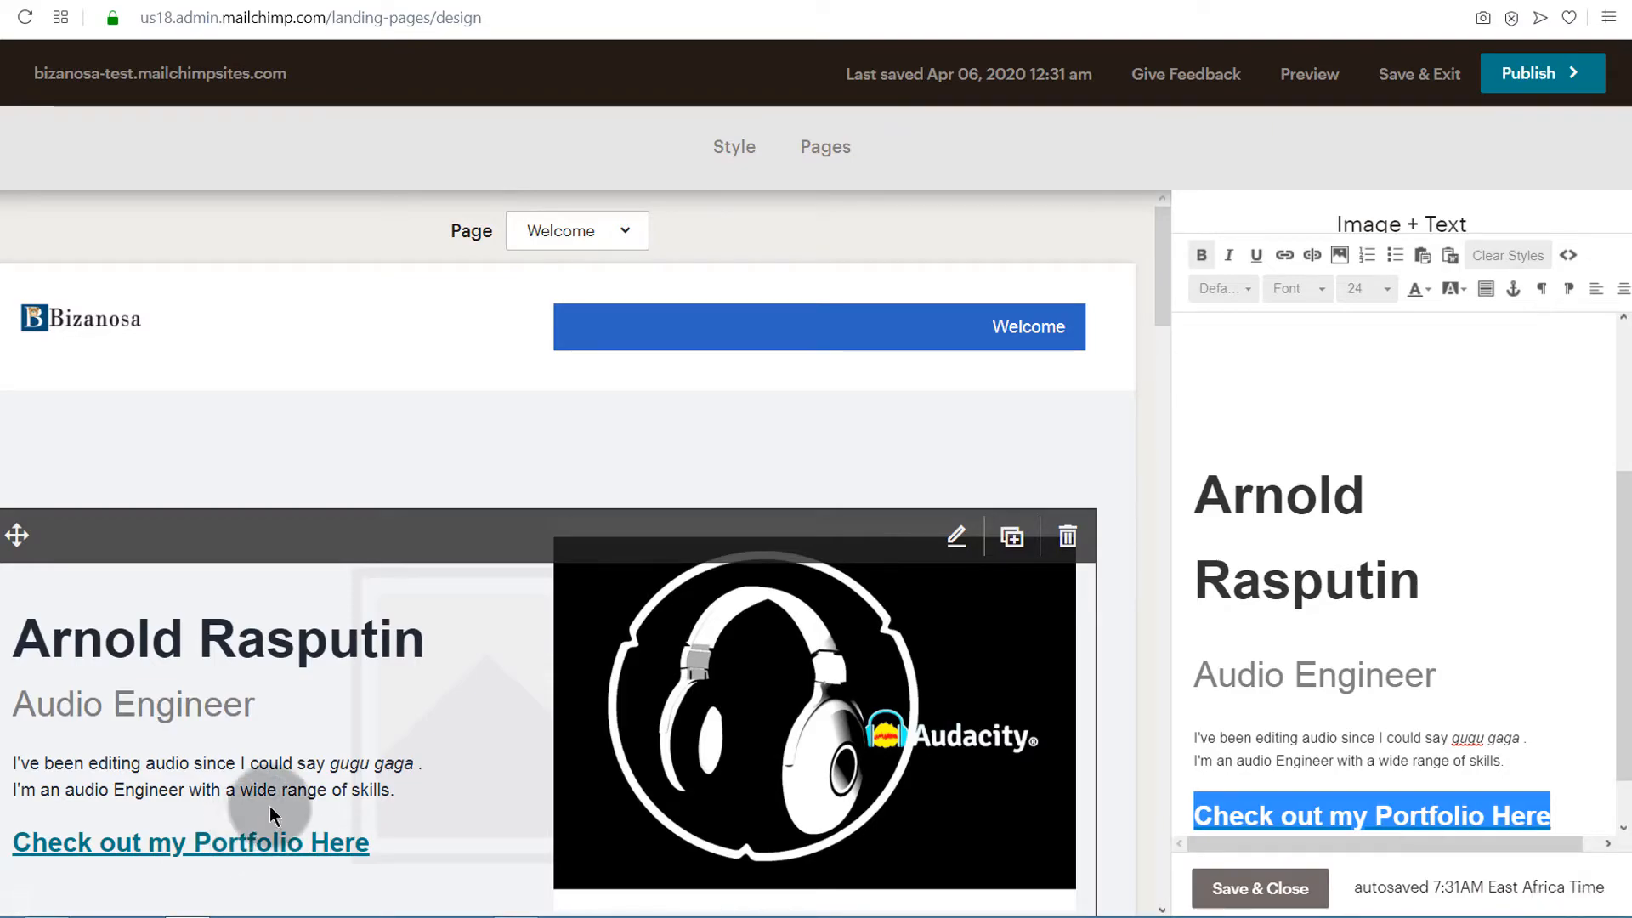
scroll(245, 786, "down", 3)
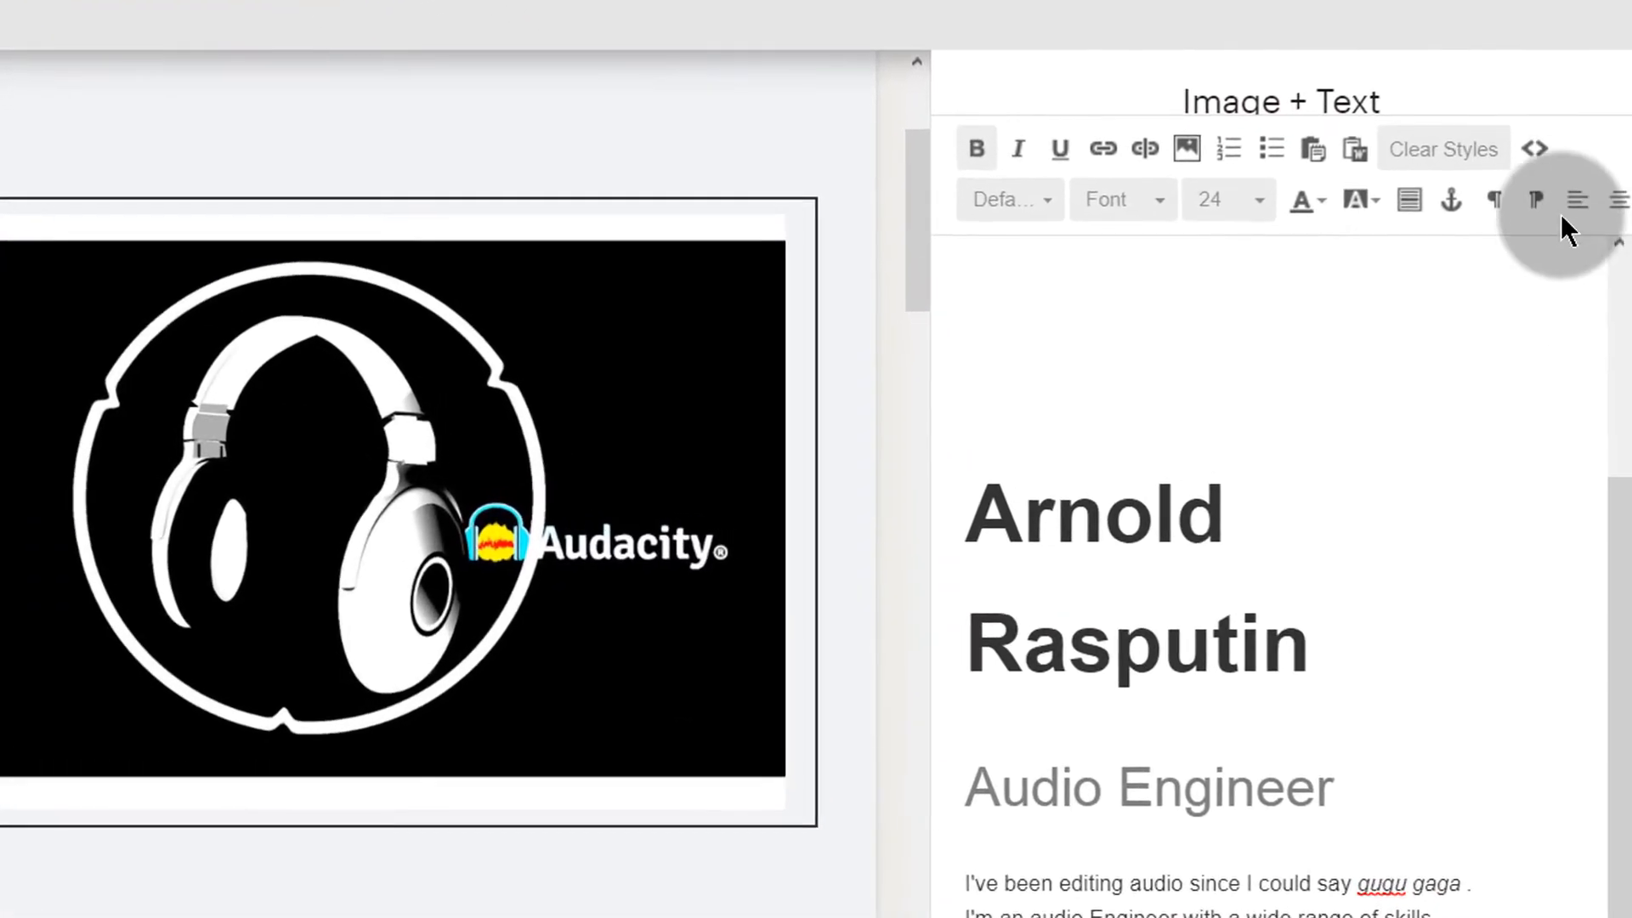
left_click(1555, 213)
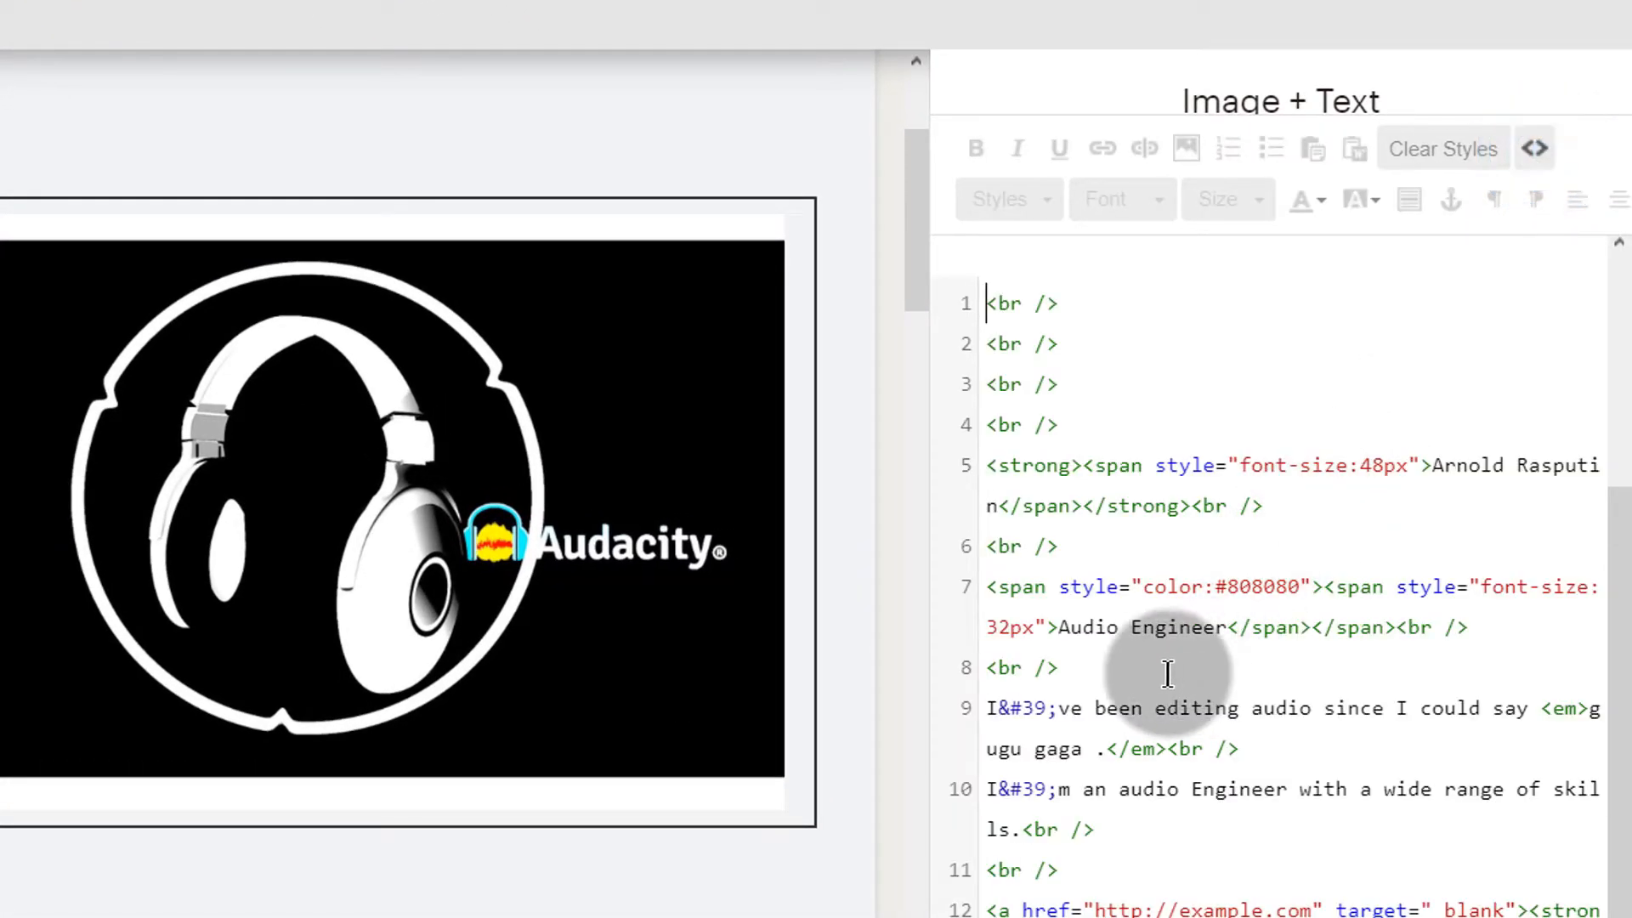
scroll(1148, 674, "down", 1)
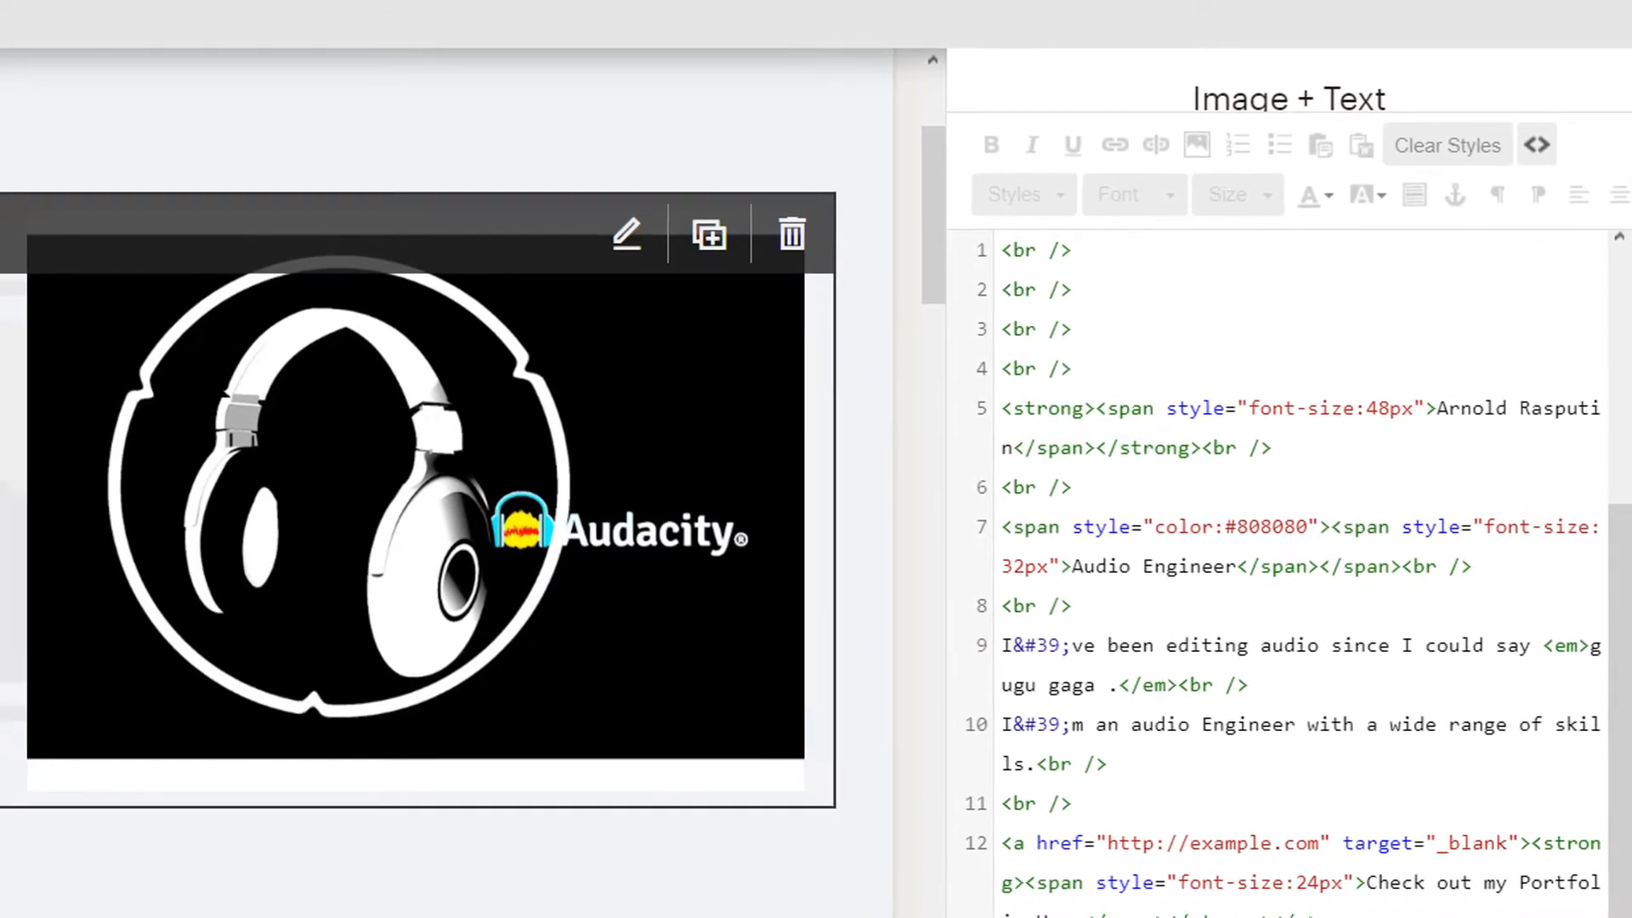
scroll(1456, 718, "up", 5)
scroll(1351, 722, "down", 5)
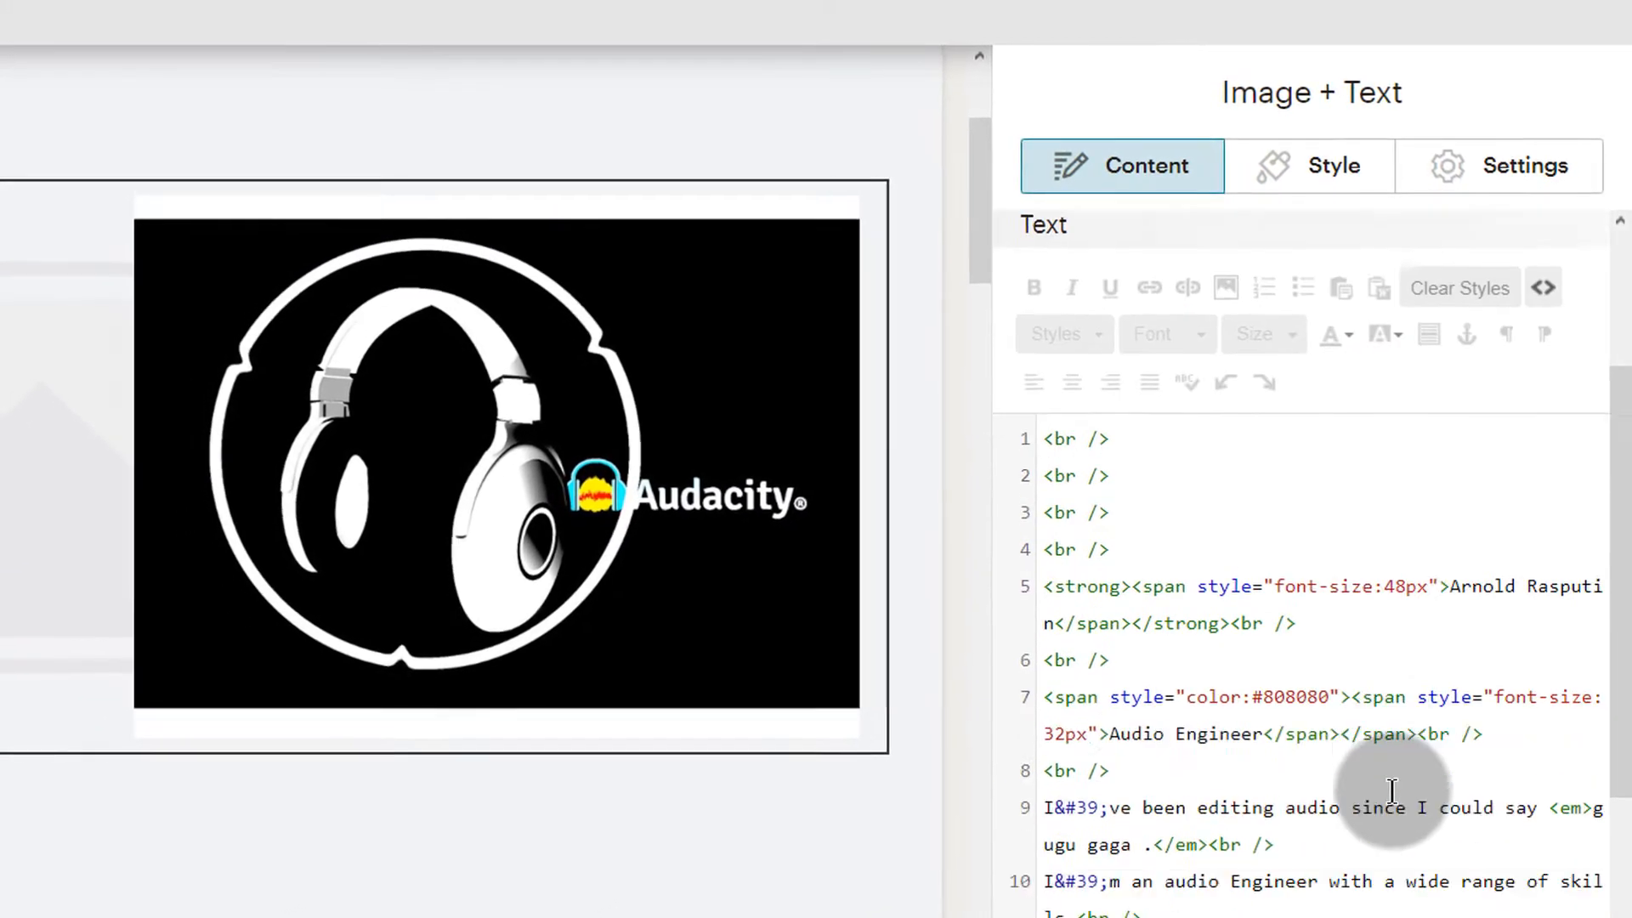
scroll(1351, 680, "up", 5)
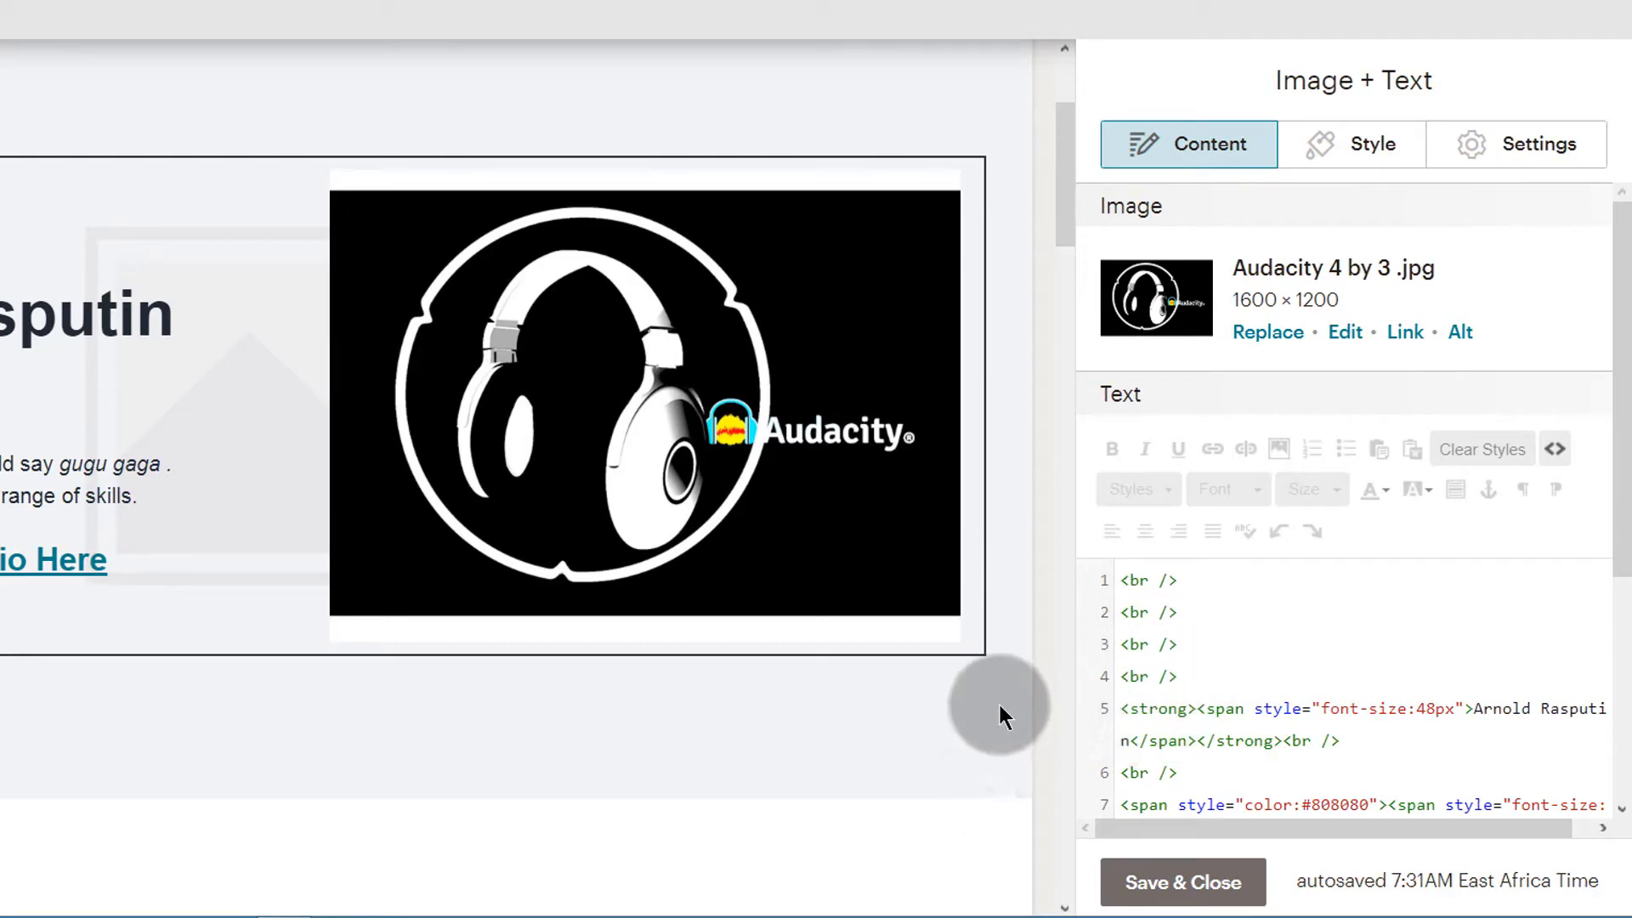
scroll(999, 707, "up", 1)
scroll(1206, 690, "down", 3)
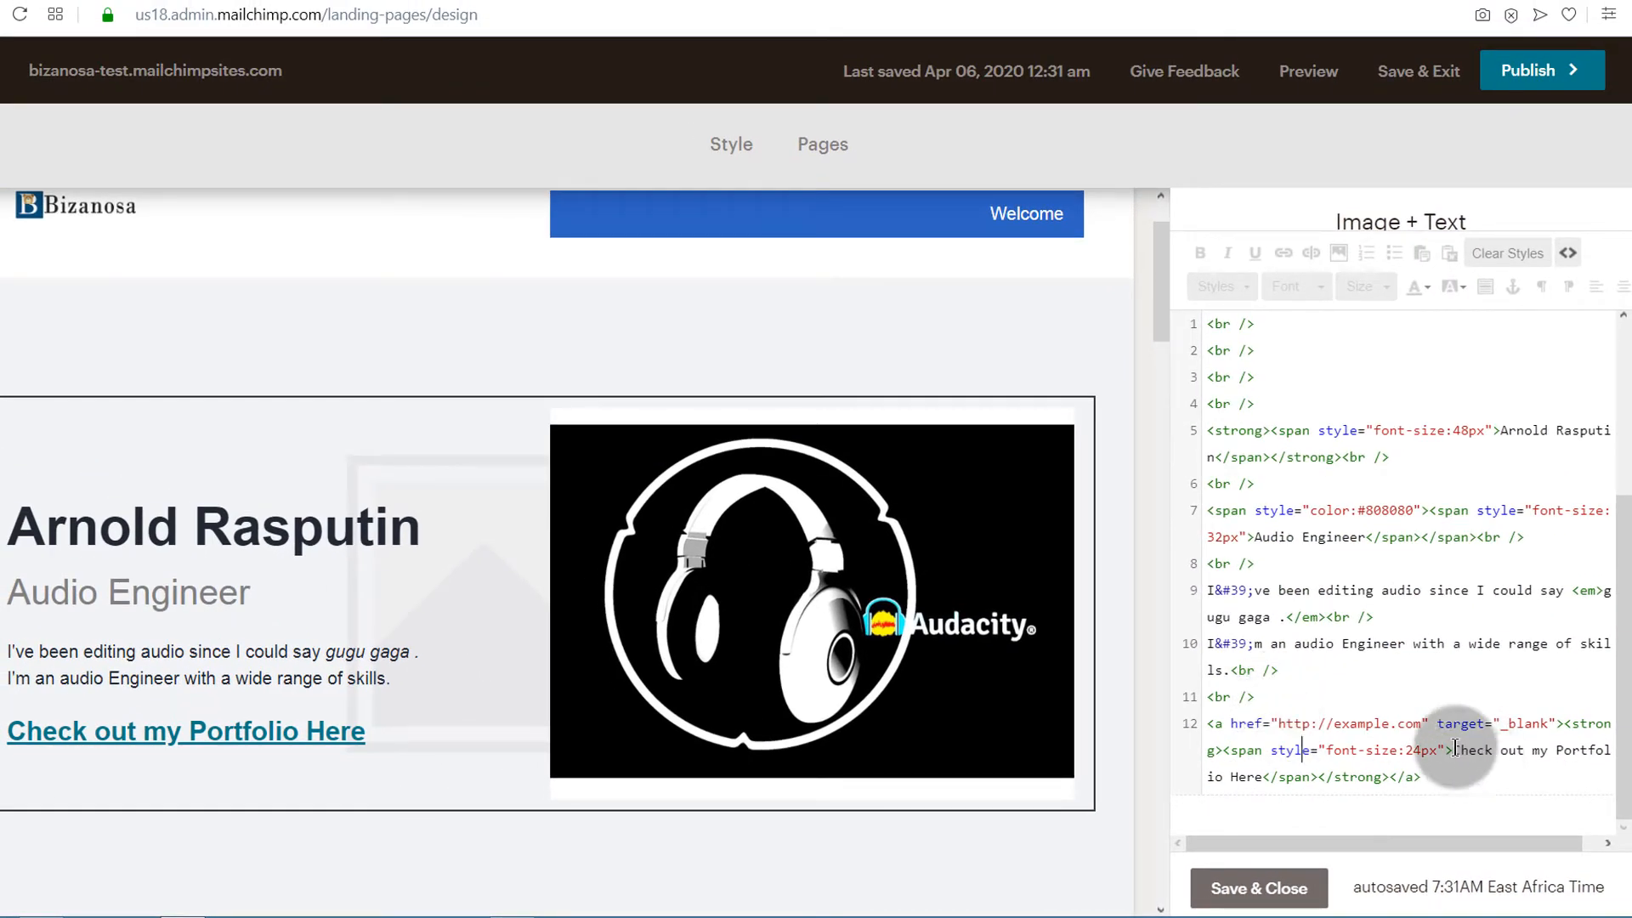
Capitalise "my" to "My" in the portfolio link text within the introduction's HTML source
left_click(1535, 763)
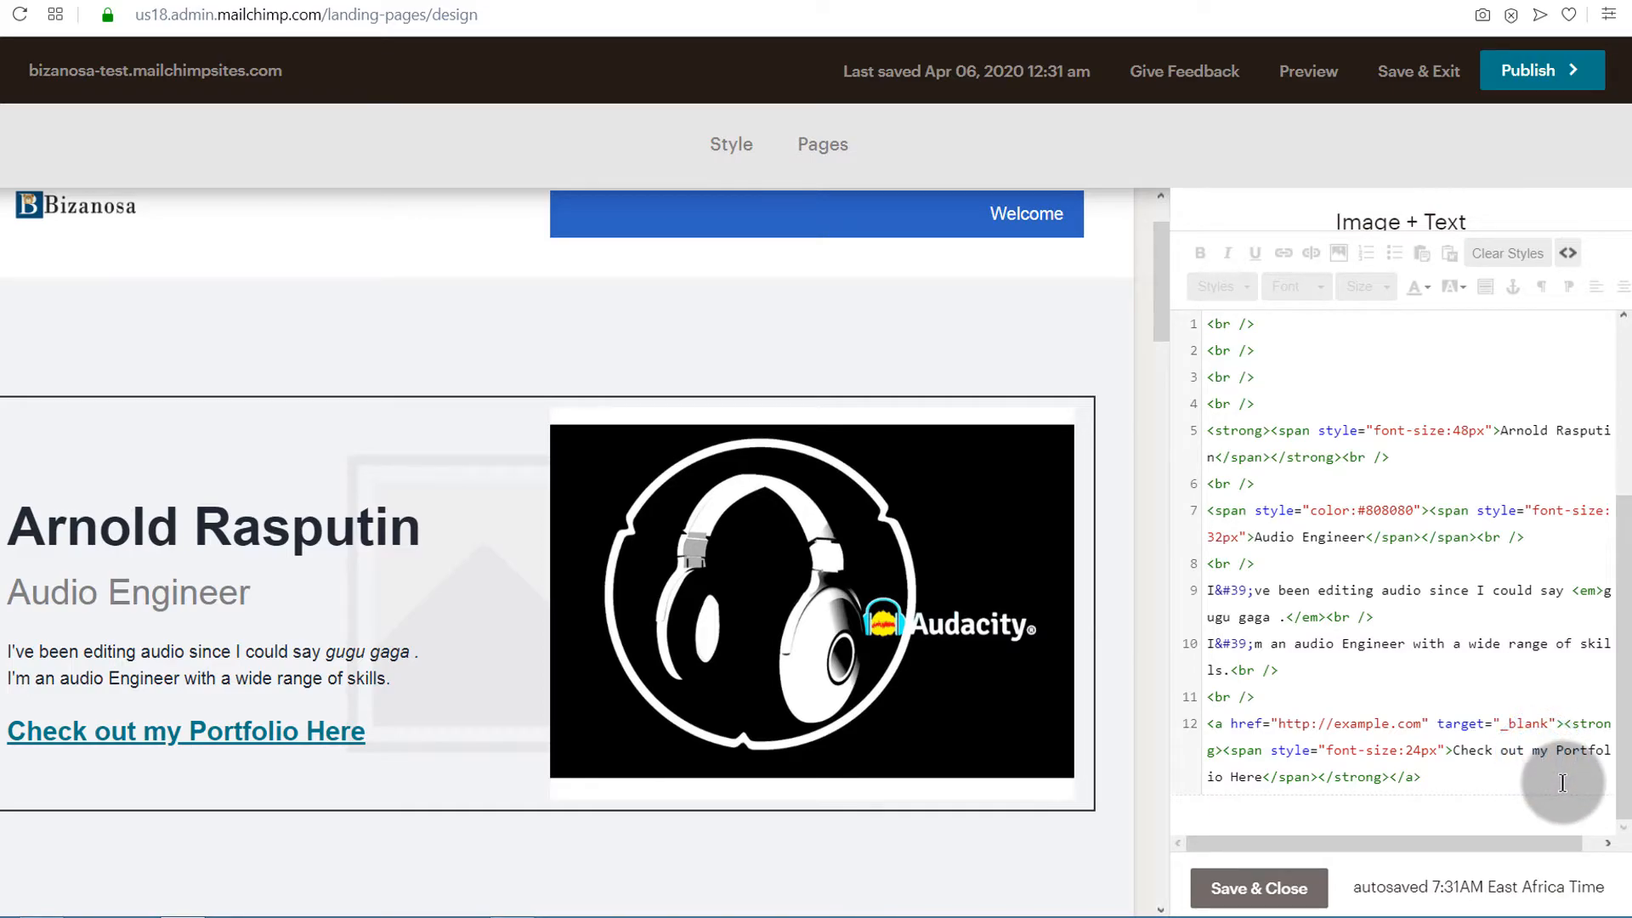
key("BackSpace")
type("M")
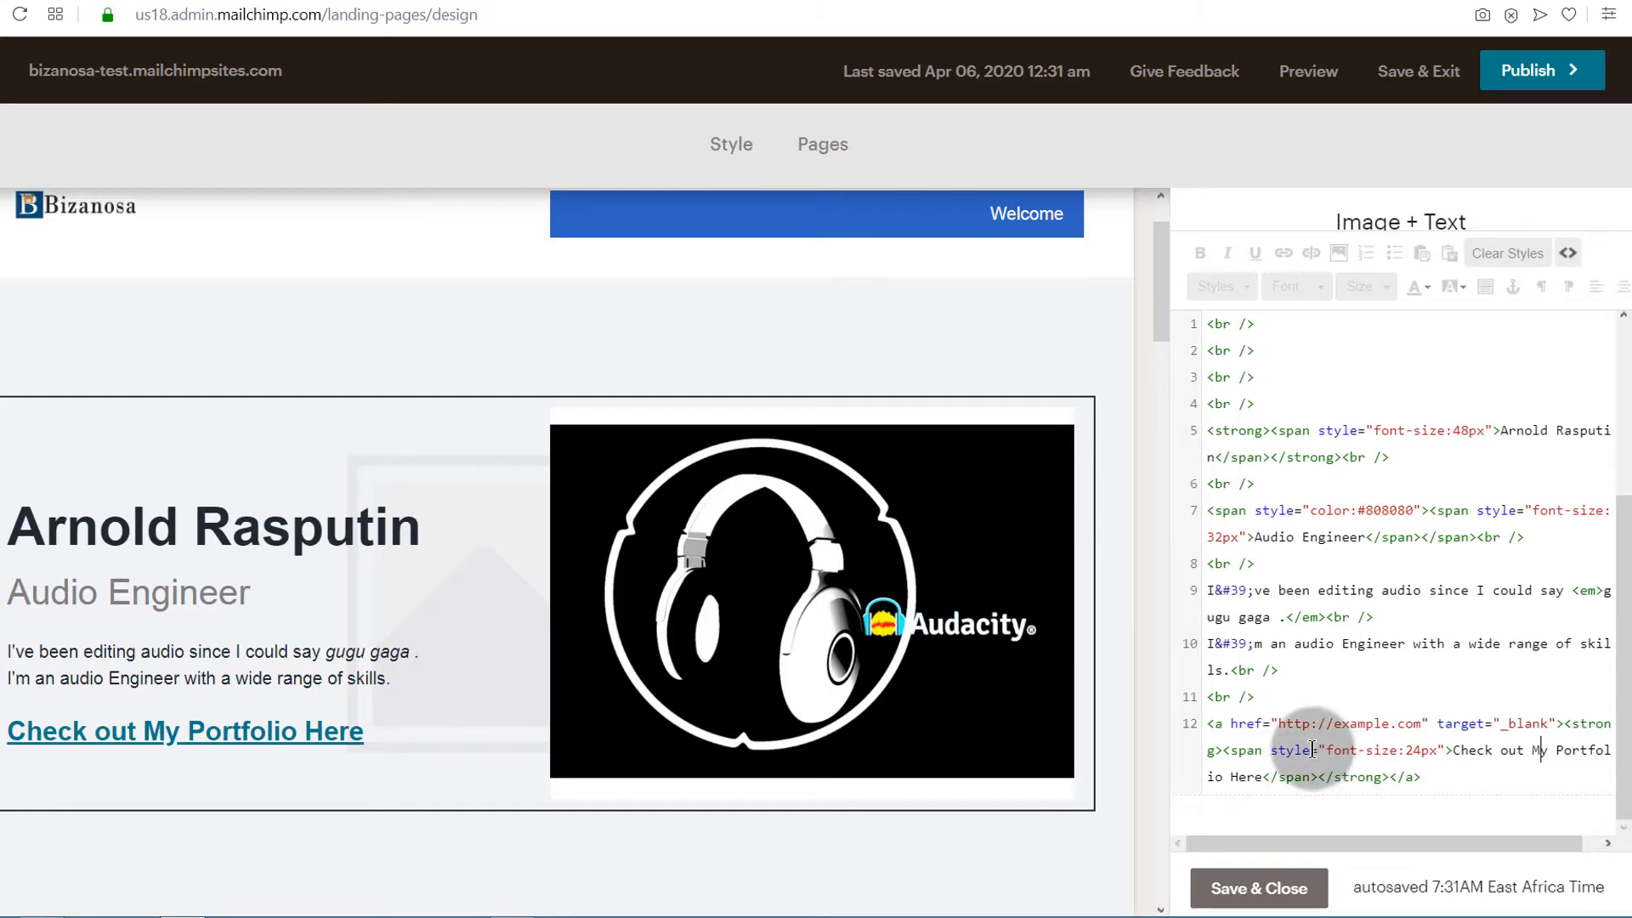
Add "text-decoration:none;" after the 24px font size in the portfolio link's span style, and save and close the block
left_click_drag(1332, 748, 1389, 751)
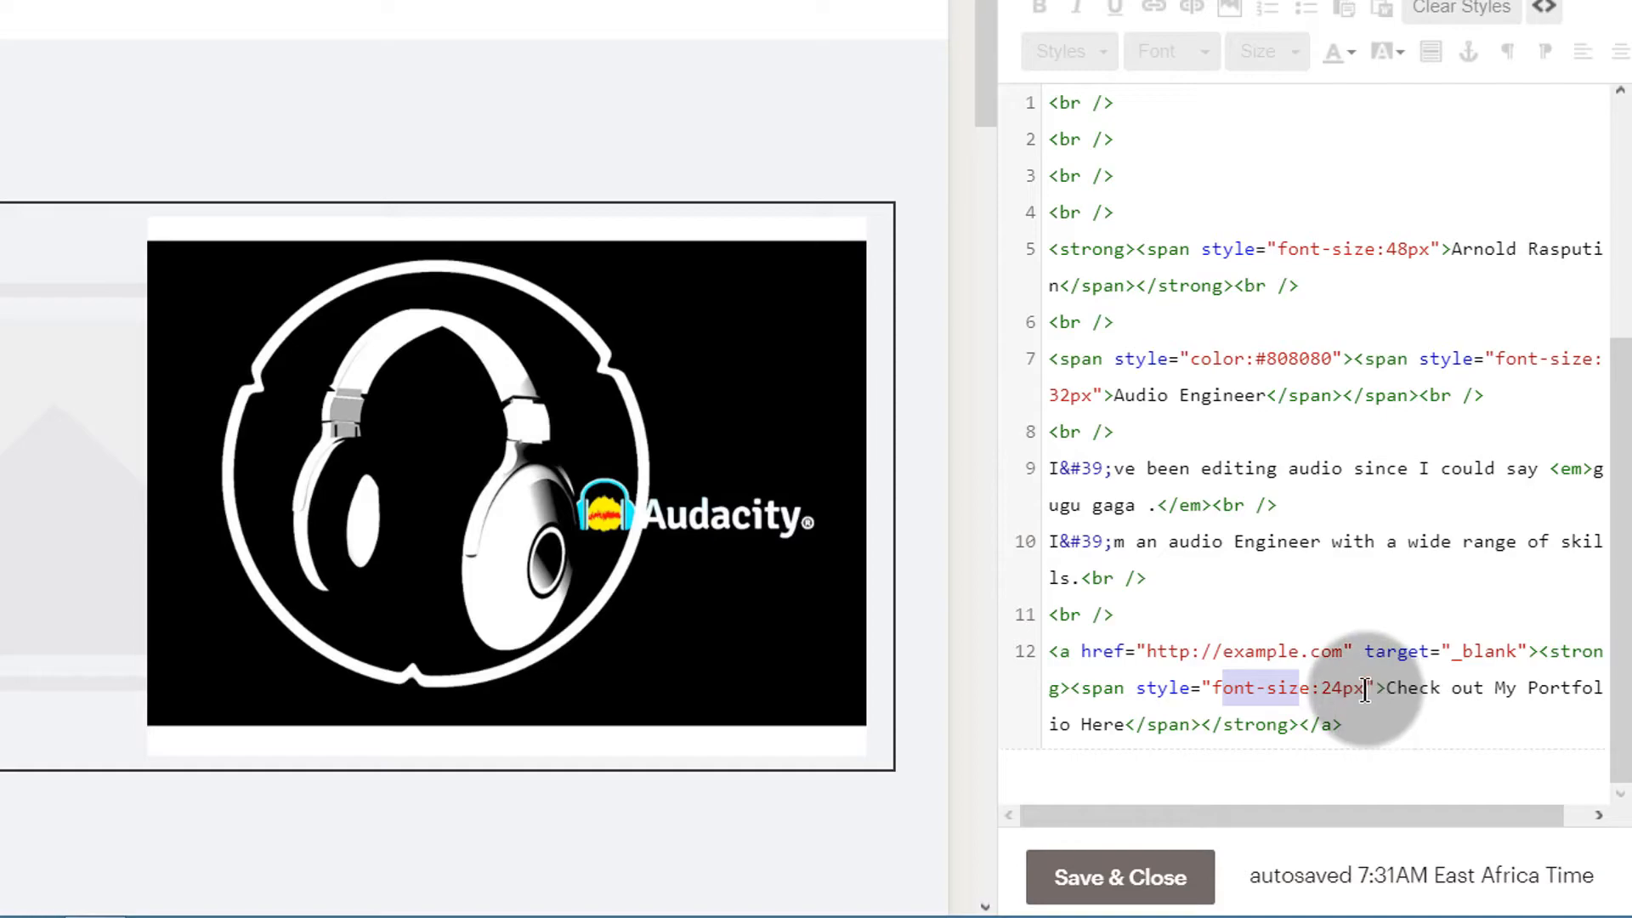
left_click(1363, 703)
type("; text-decoration:none;")
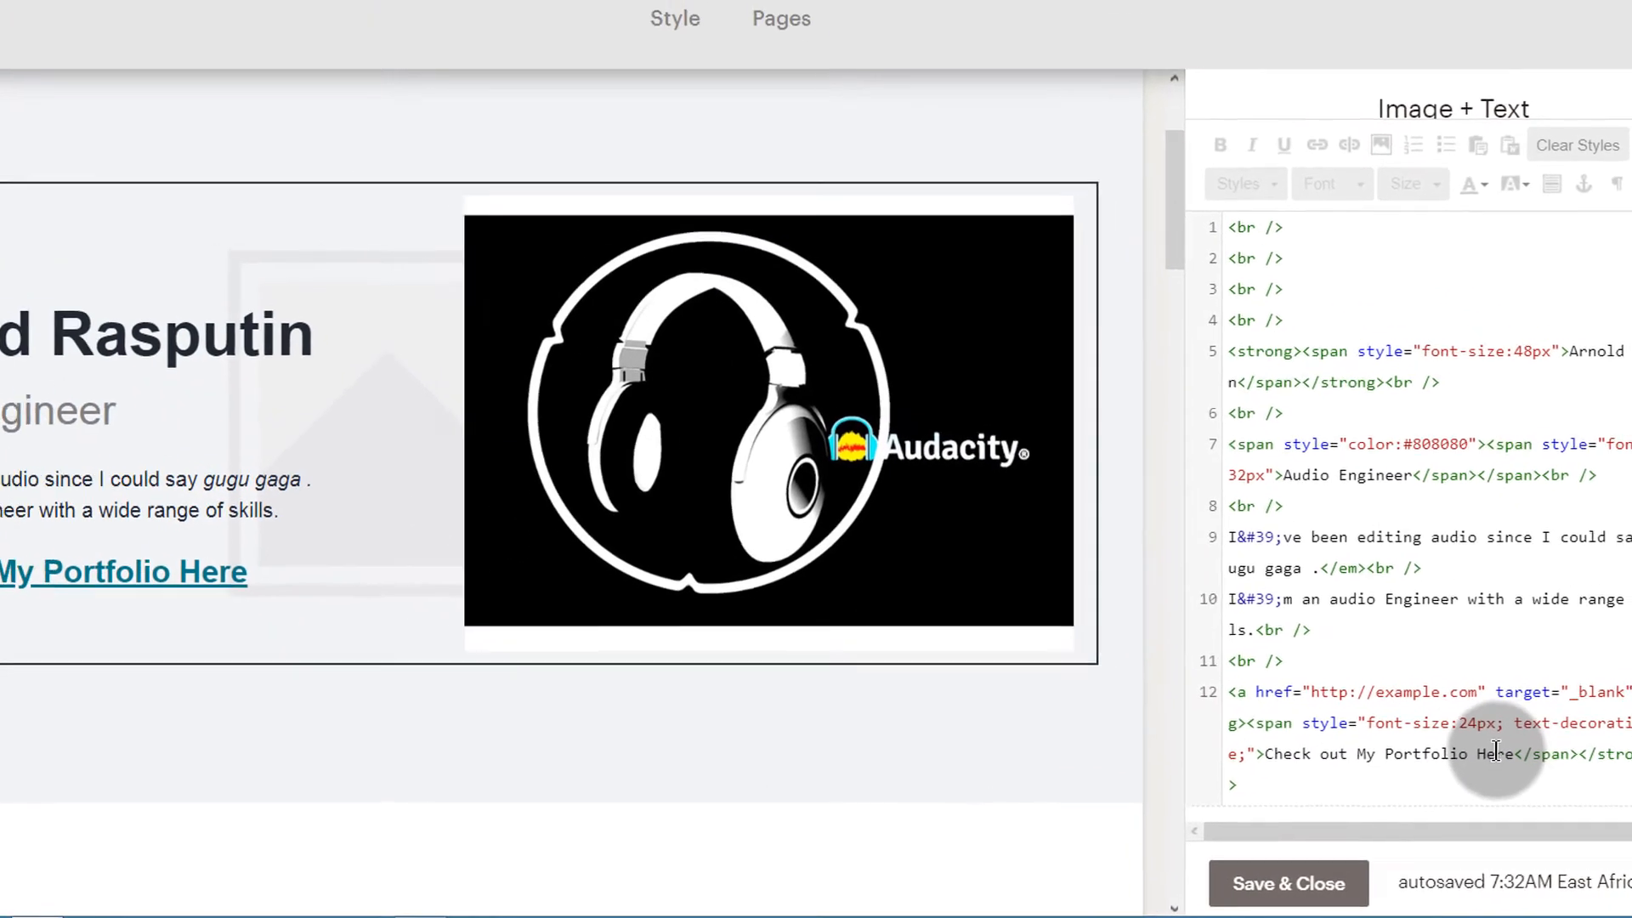
left_click(1340, 733)
left_click(1326, 670)
left_click(1361, 885)
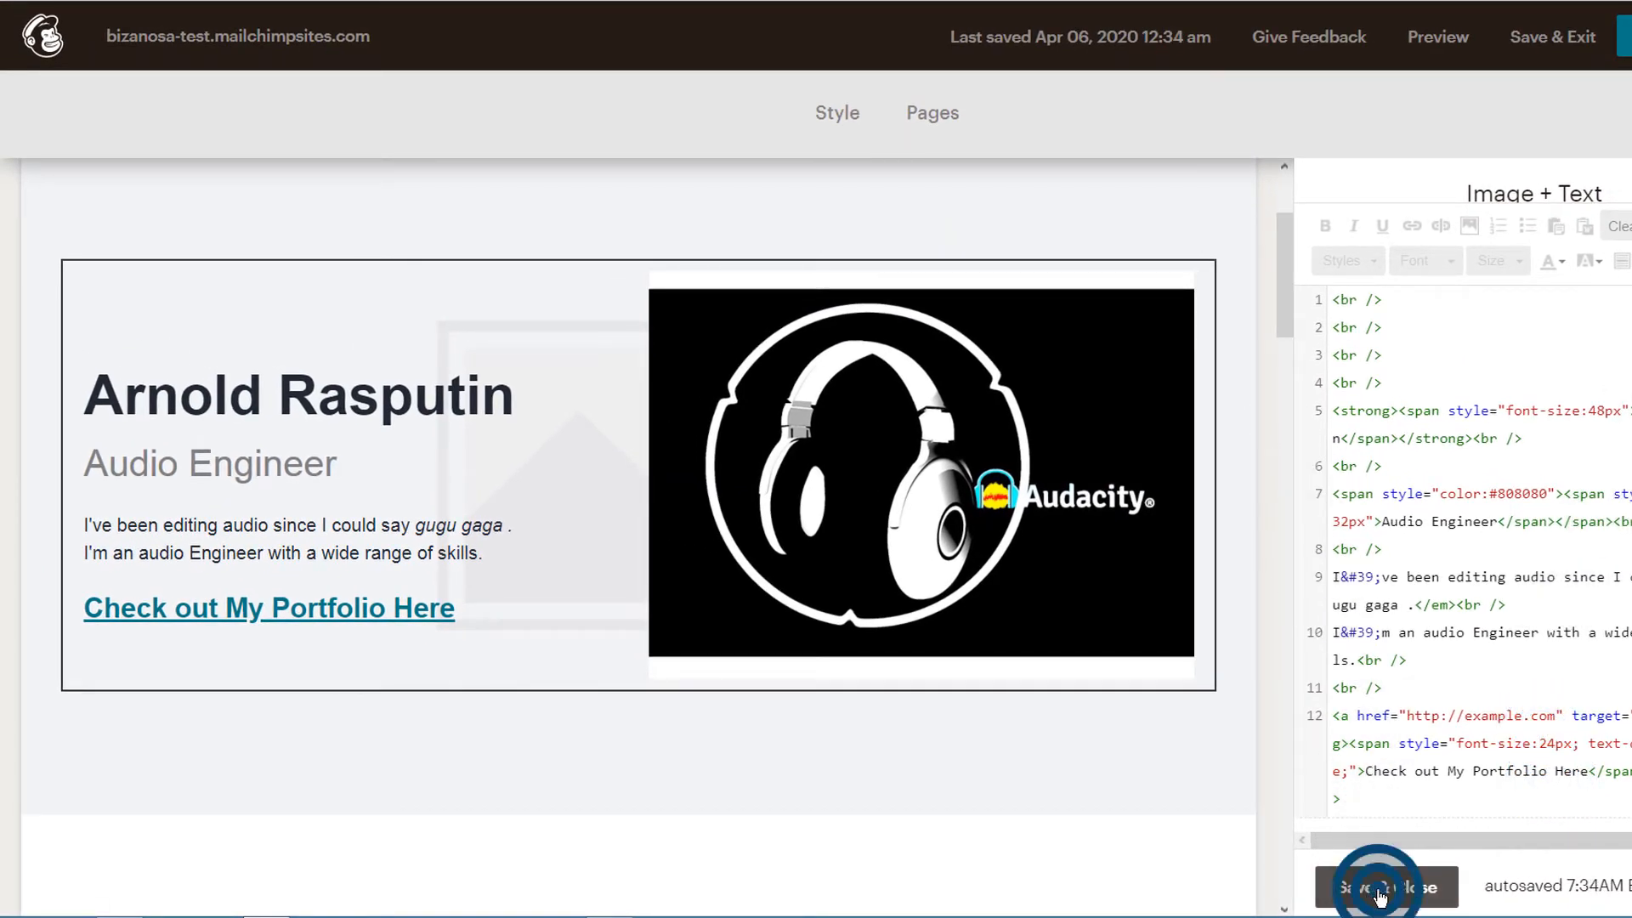
mouse_move(1054, 761)
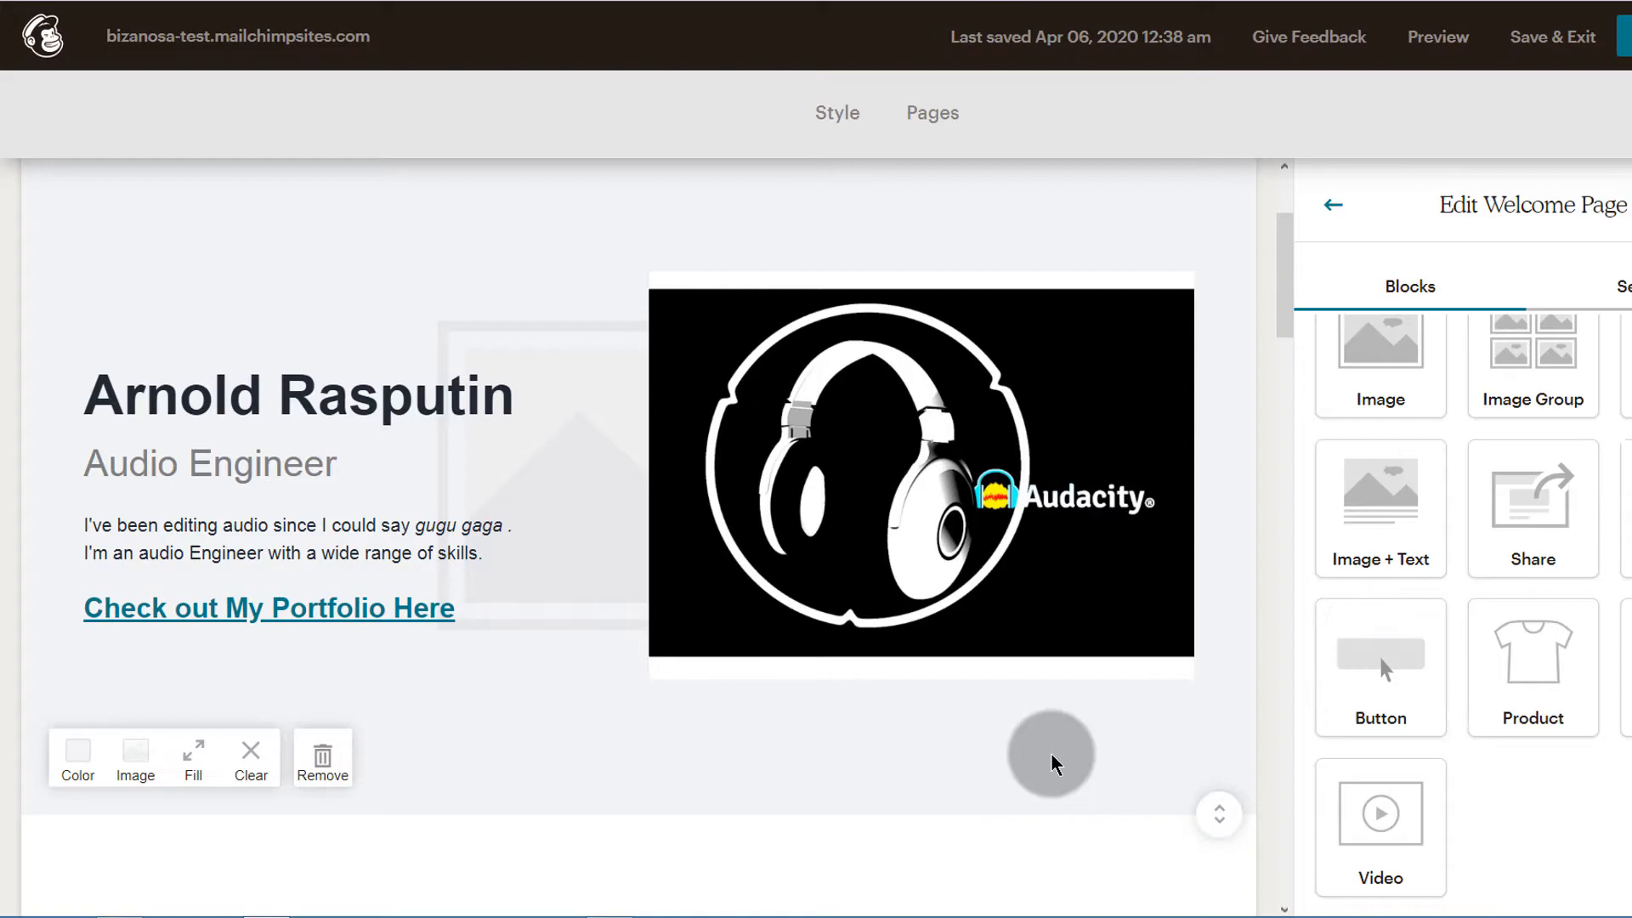
Reopen the introduction block for editing and delete its "Check out My Portfolio Here" line
left_click(240, 611)
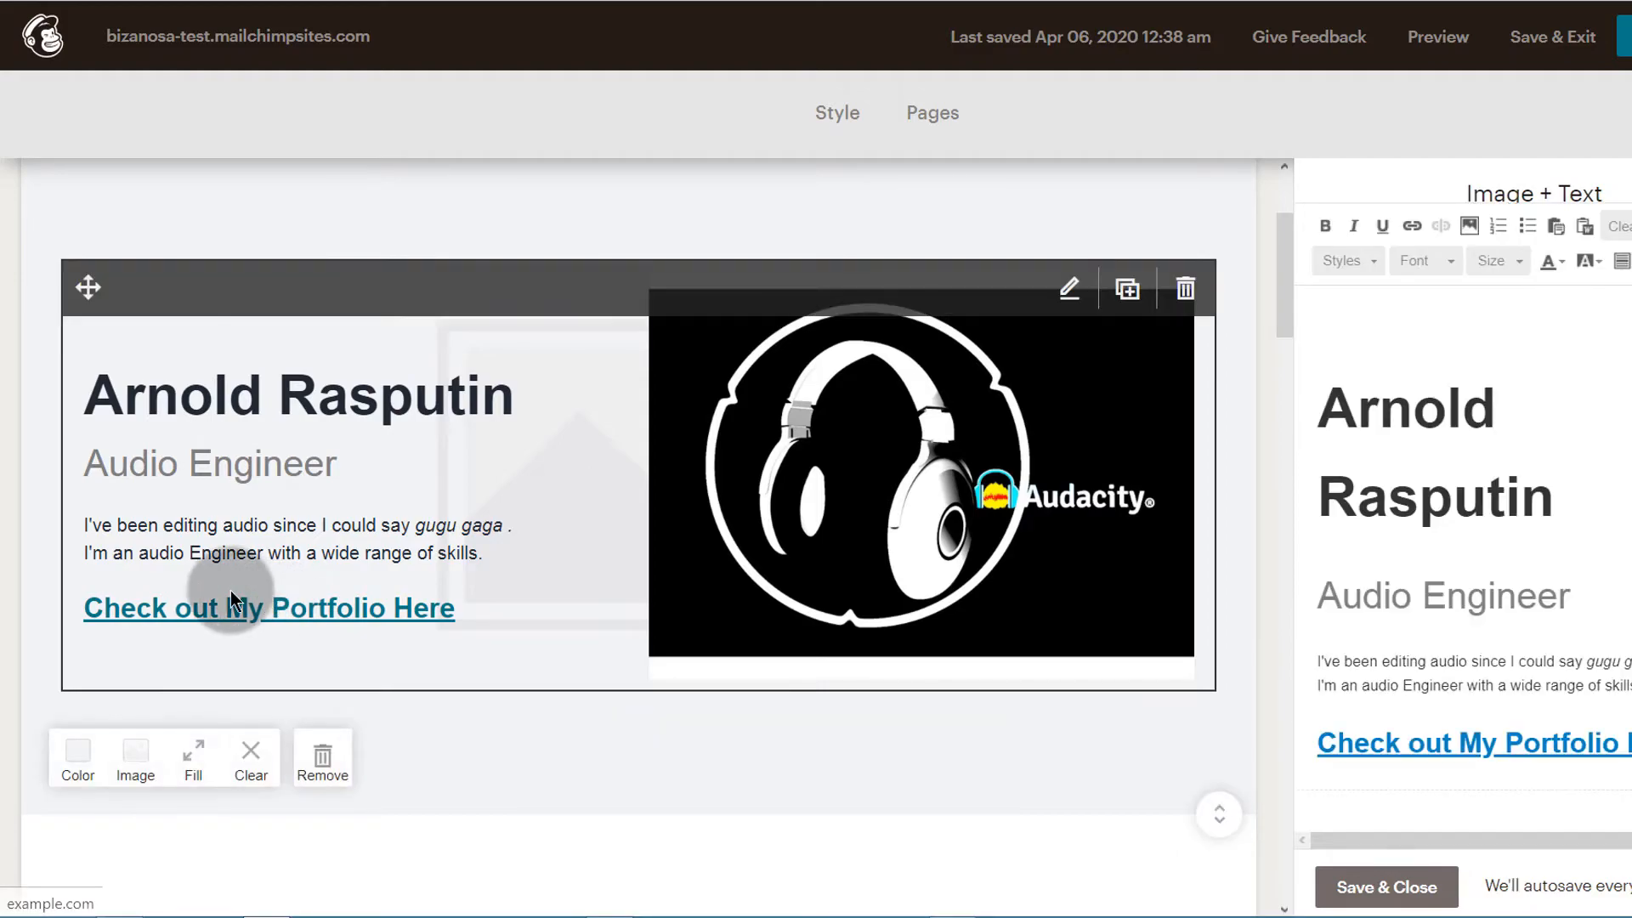
mouse_move(948, 909)
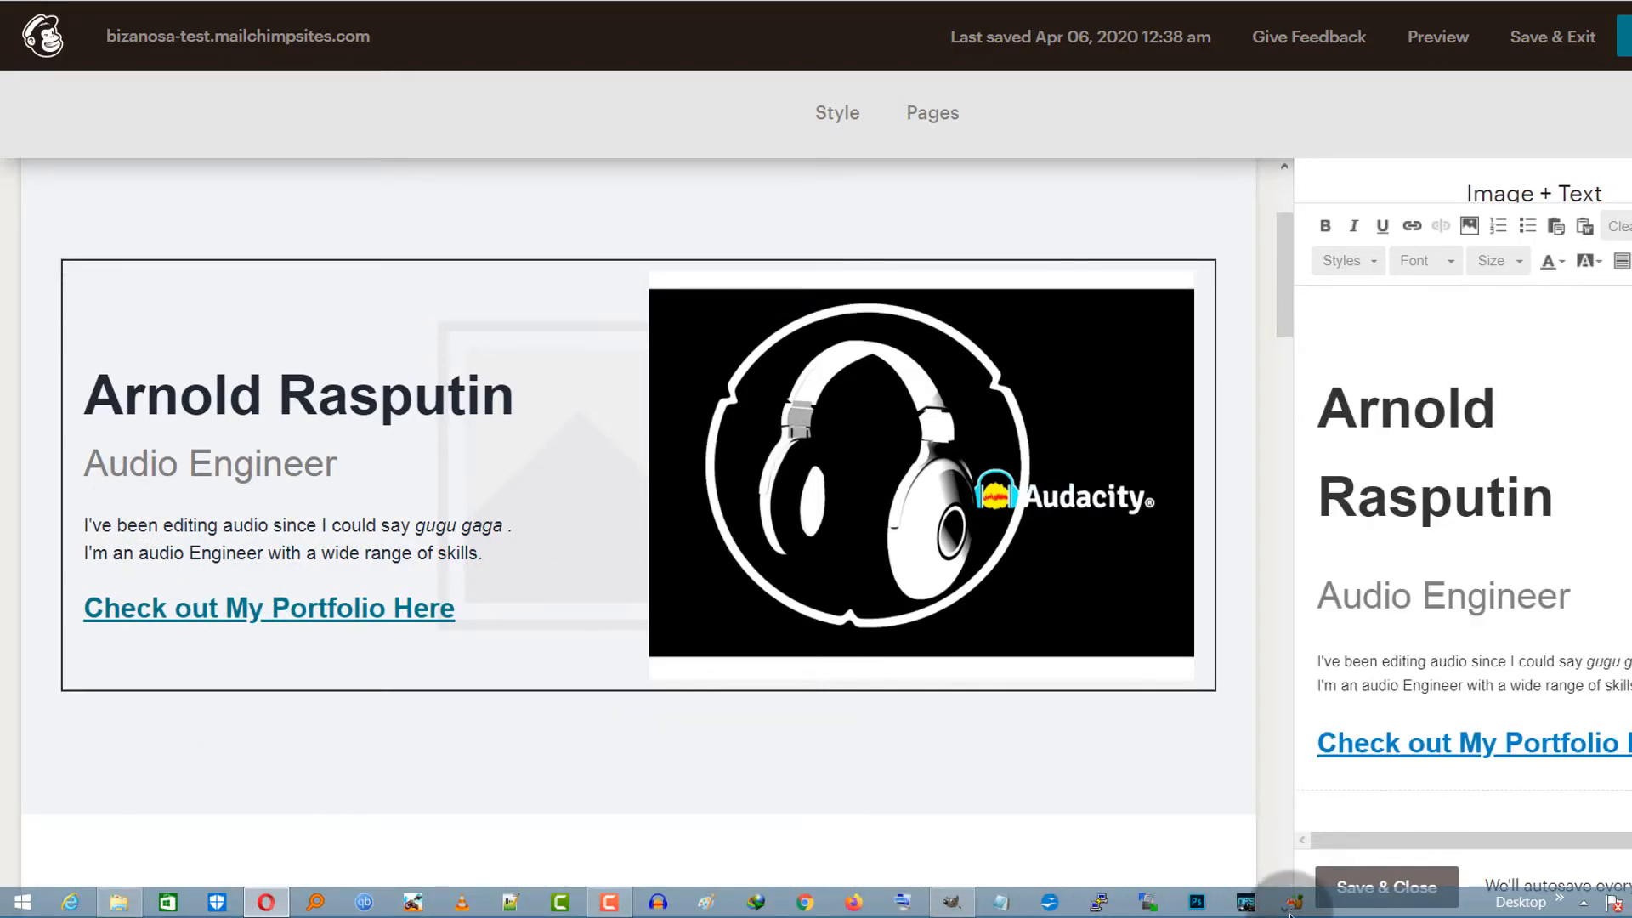
left_click(952, 903)
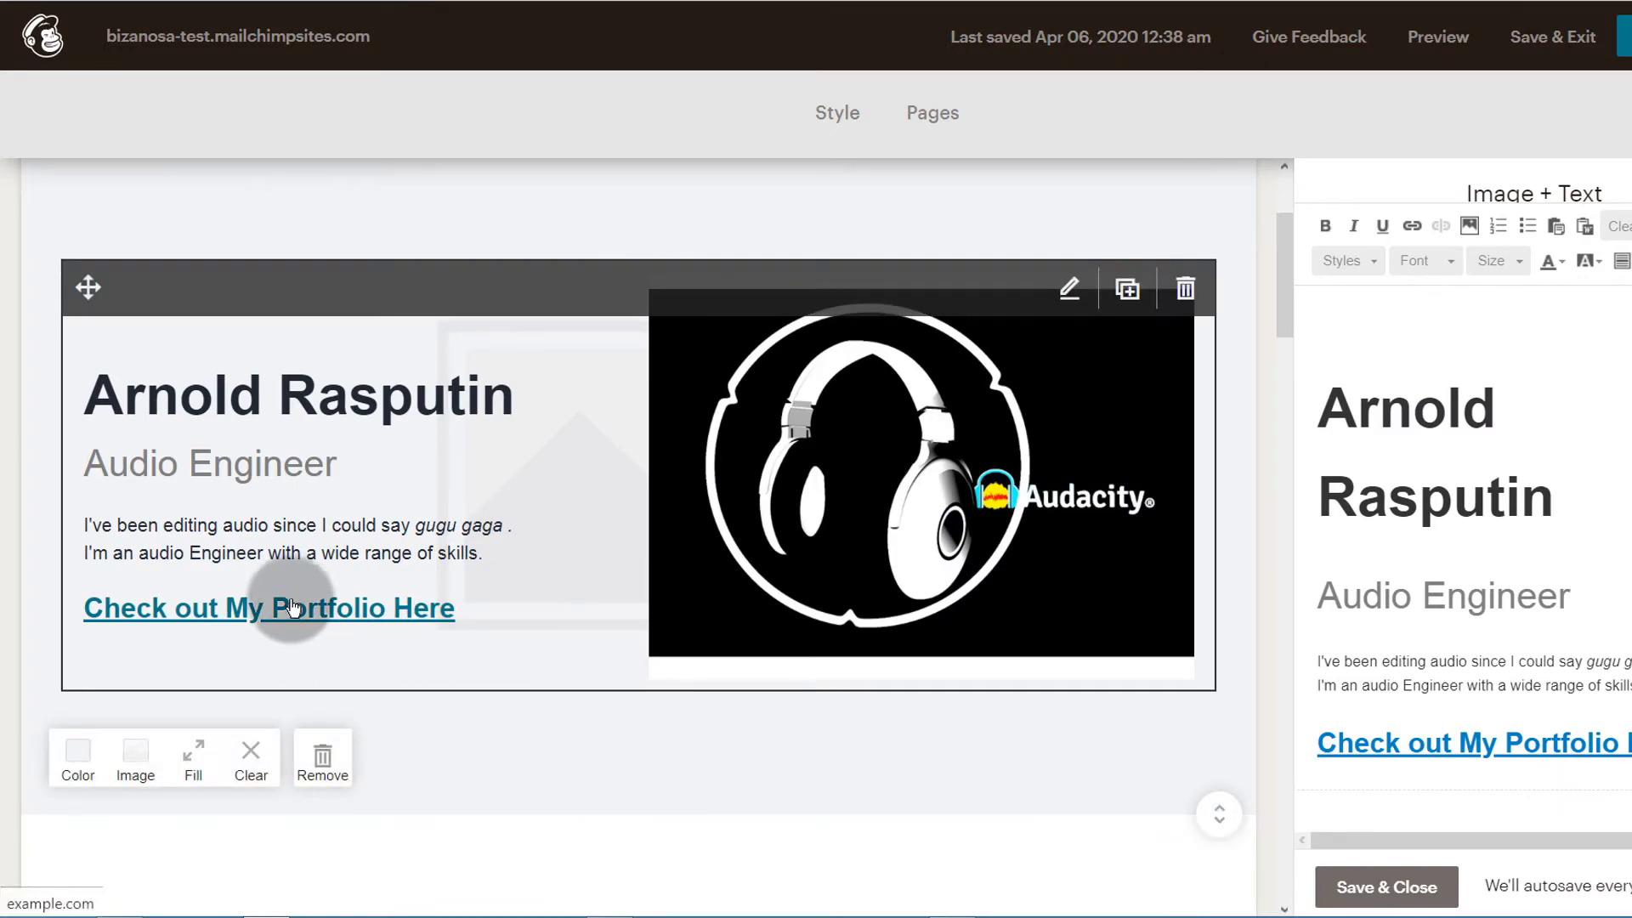
triple_click(1405, 748)
key("BackSpace")
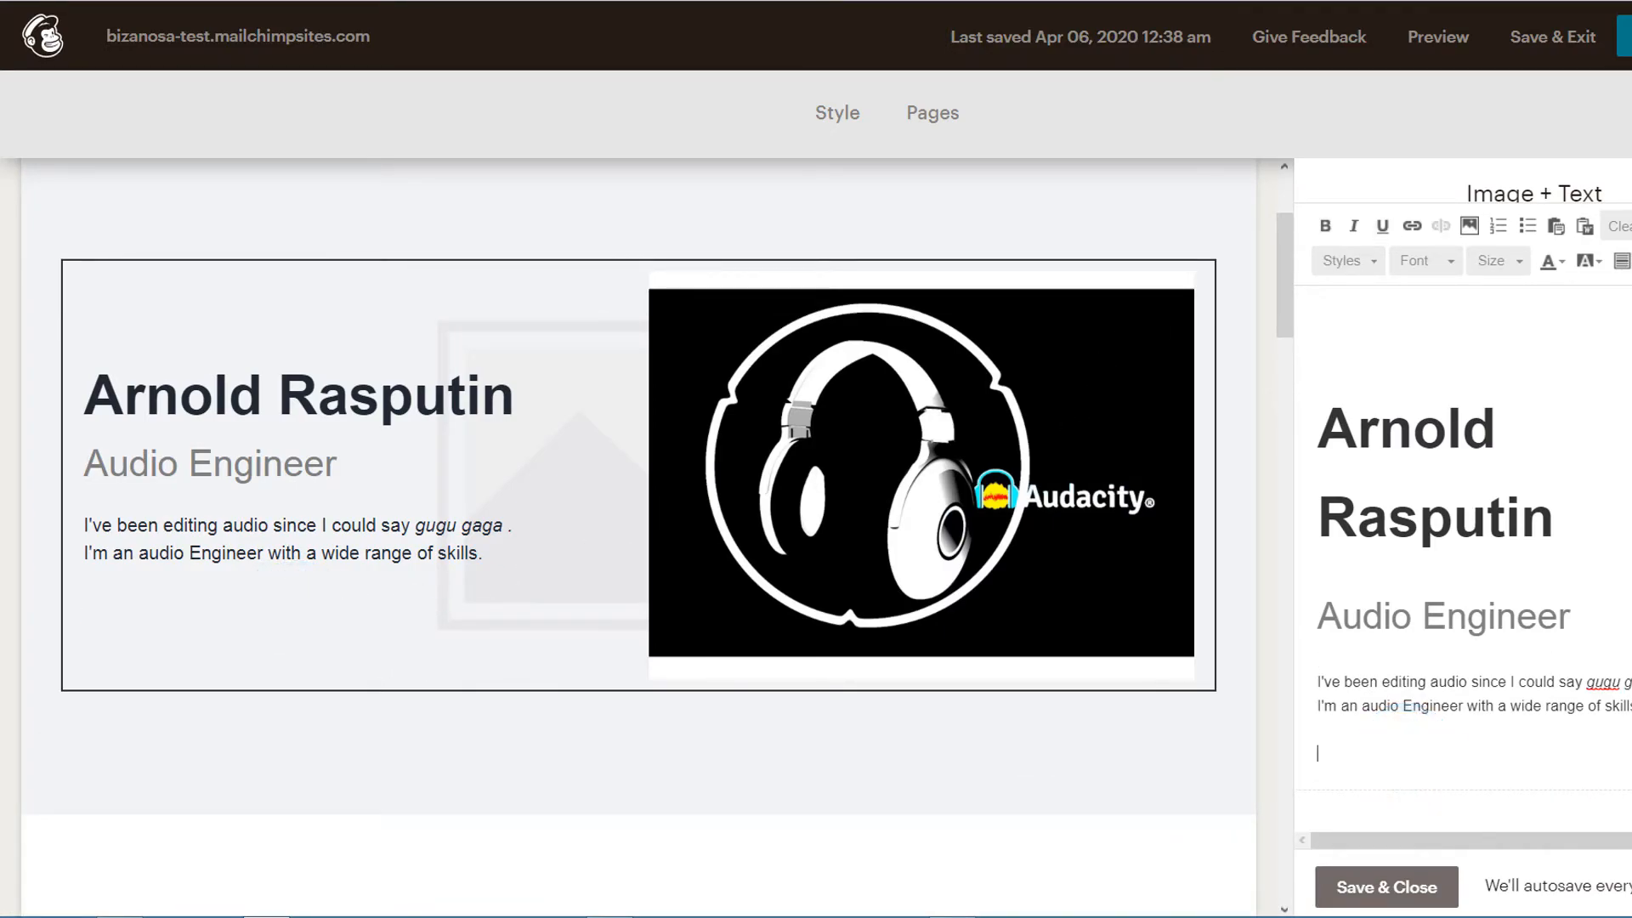
Upload portfolio.png for insertion in the introduction text and open the image's details
left_click(1468, 225)
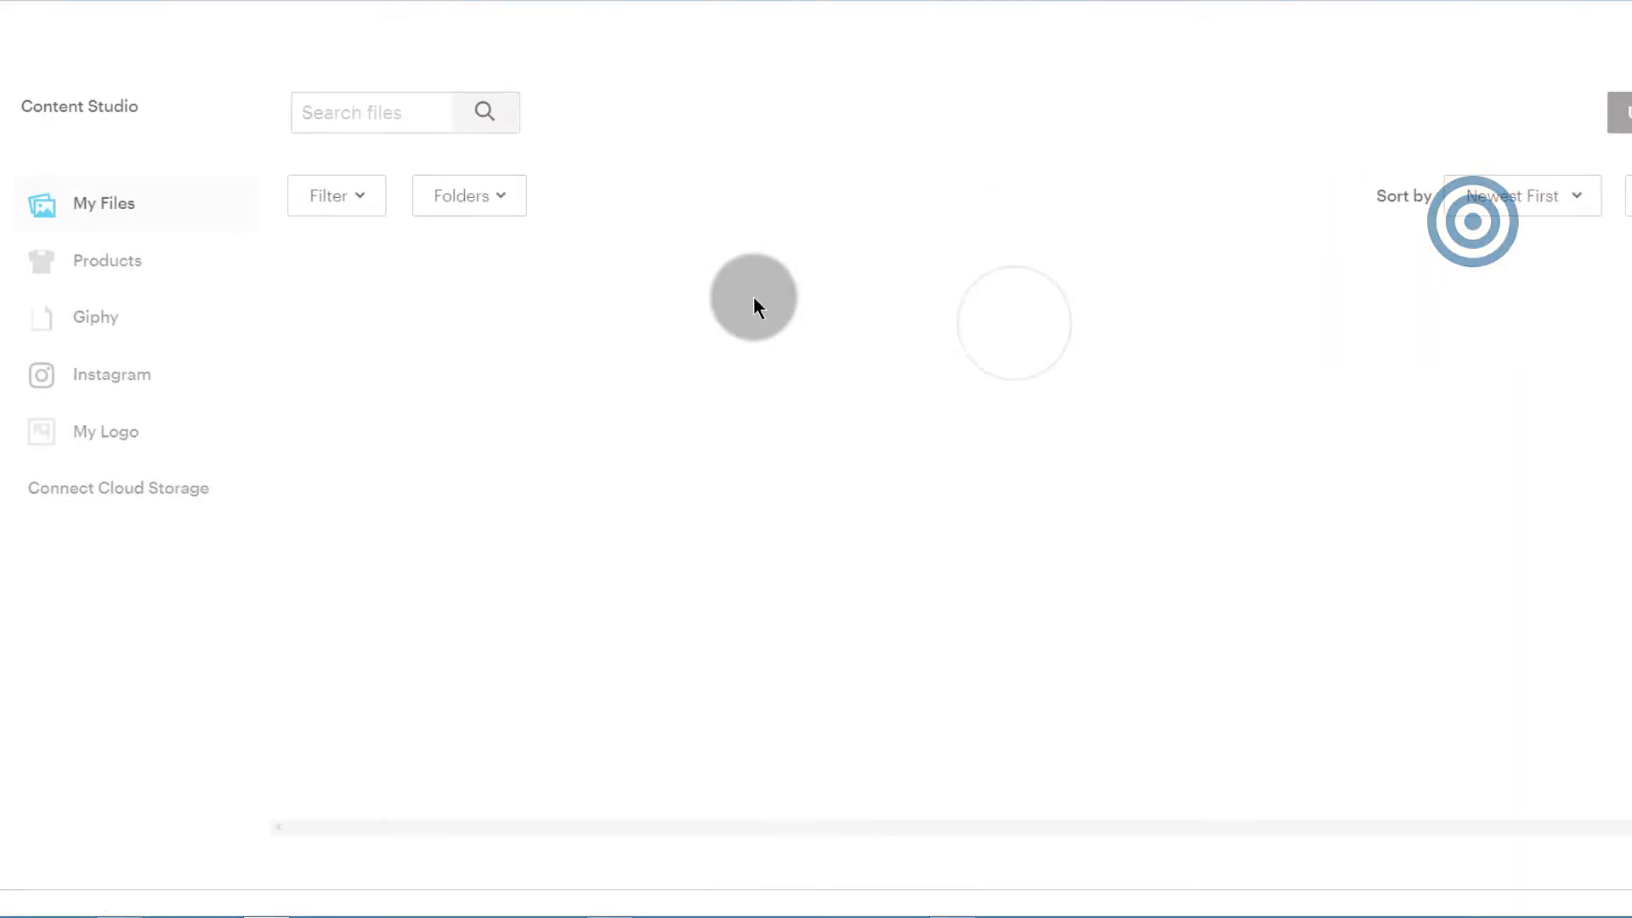
left_click(1619, 111)
double_click(951, 535)
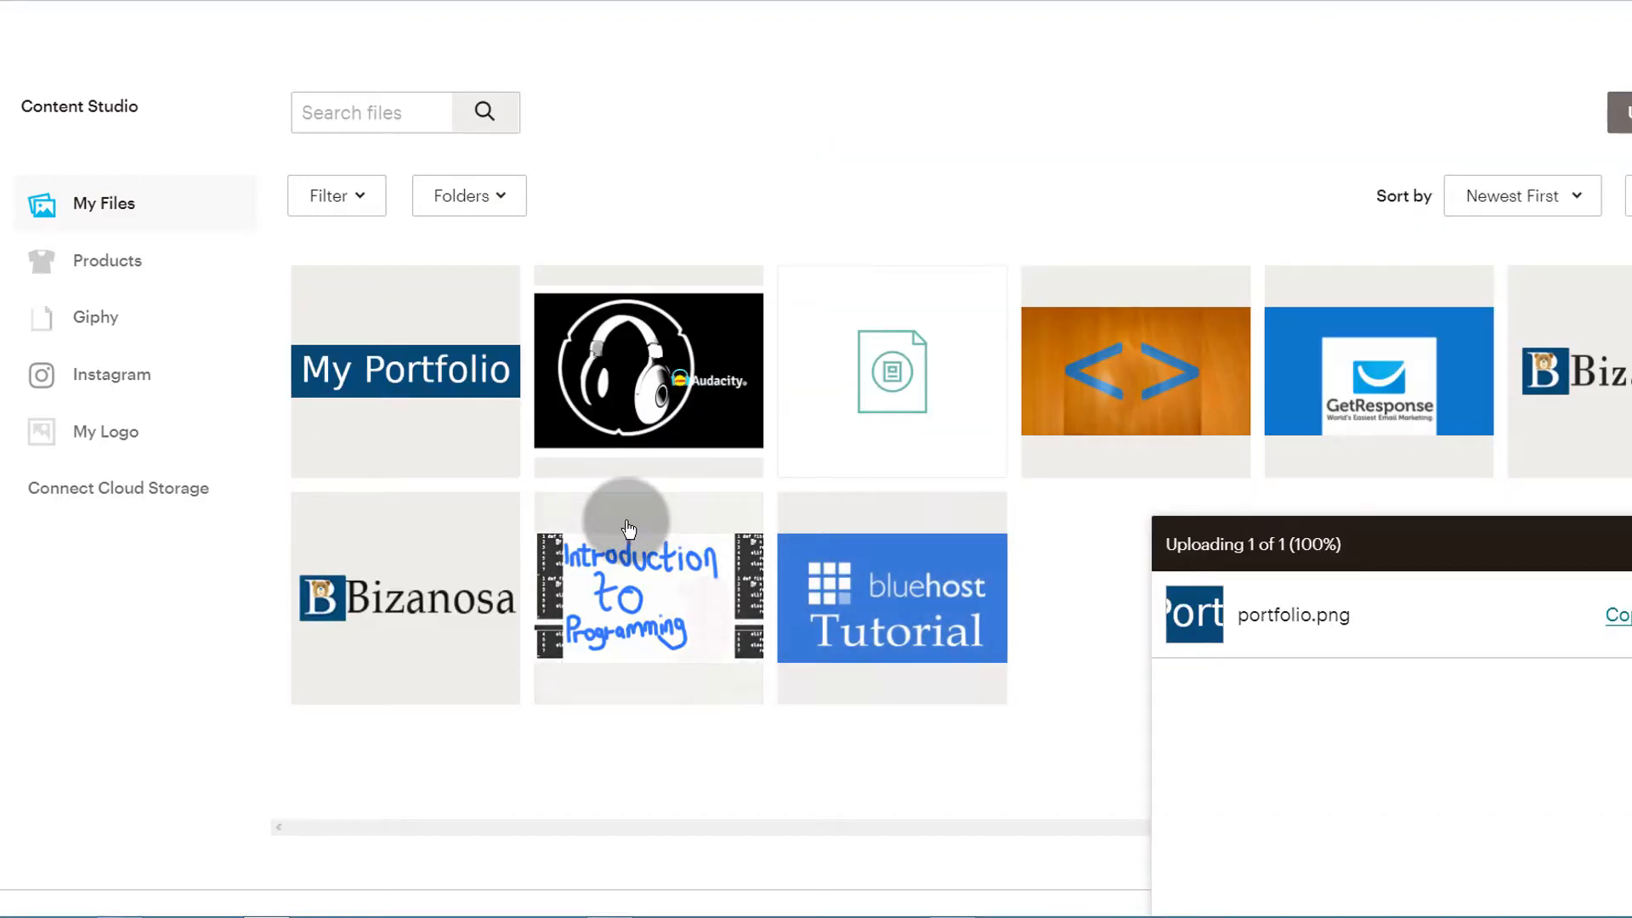
left_click(372, 387)
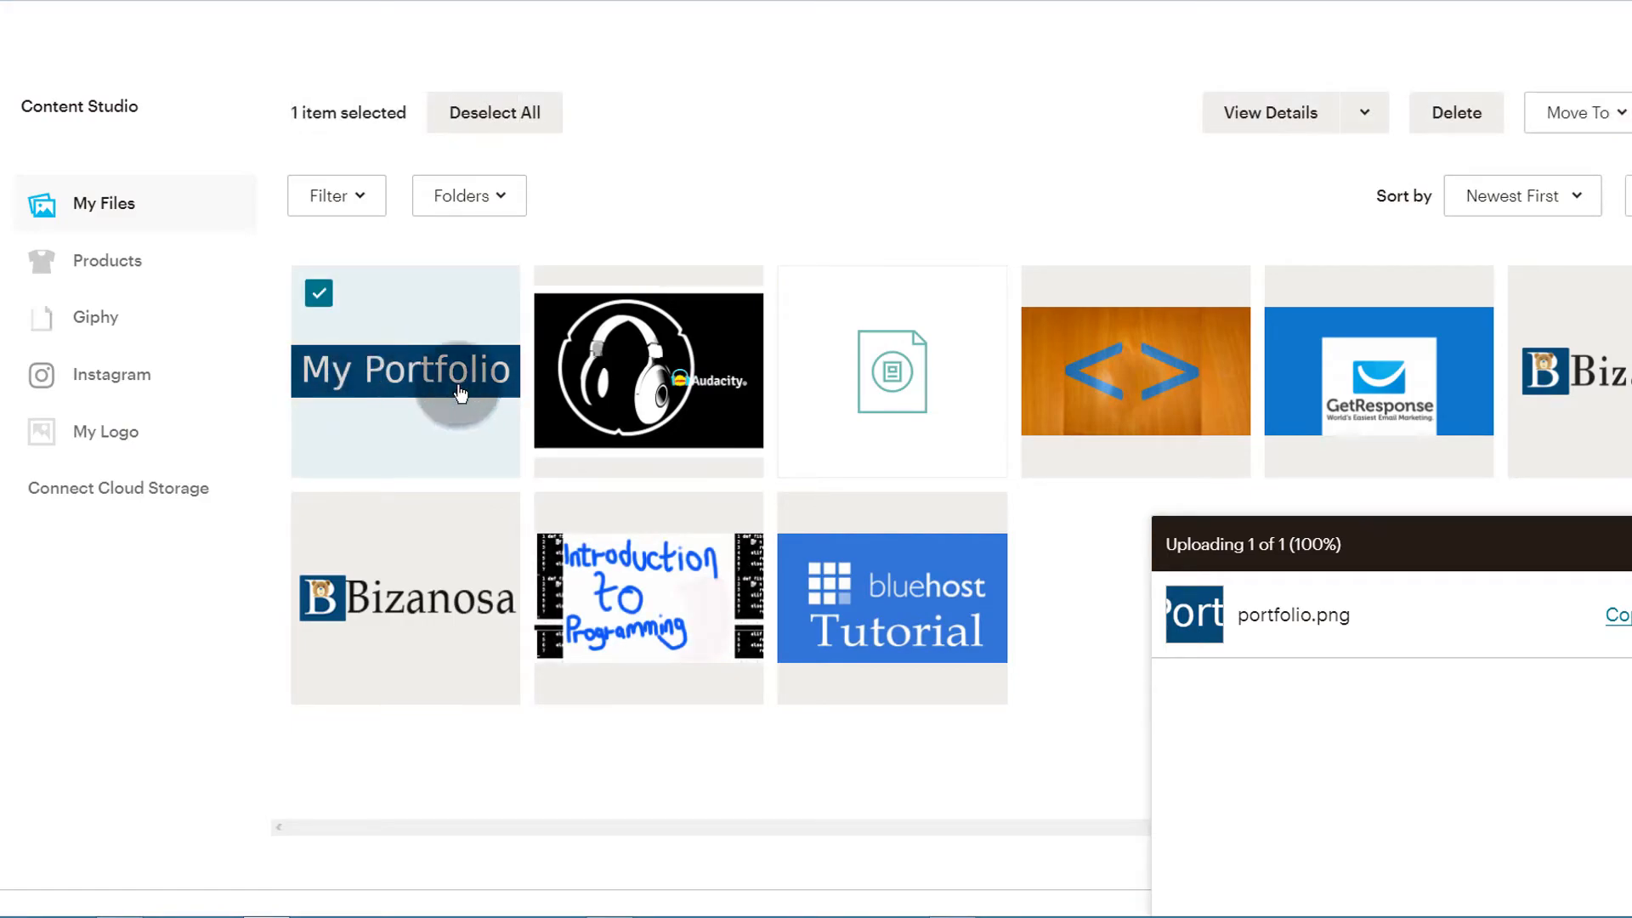
left_click(1317, 126)
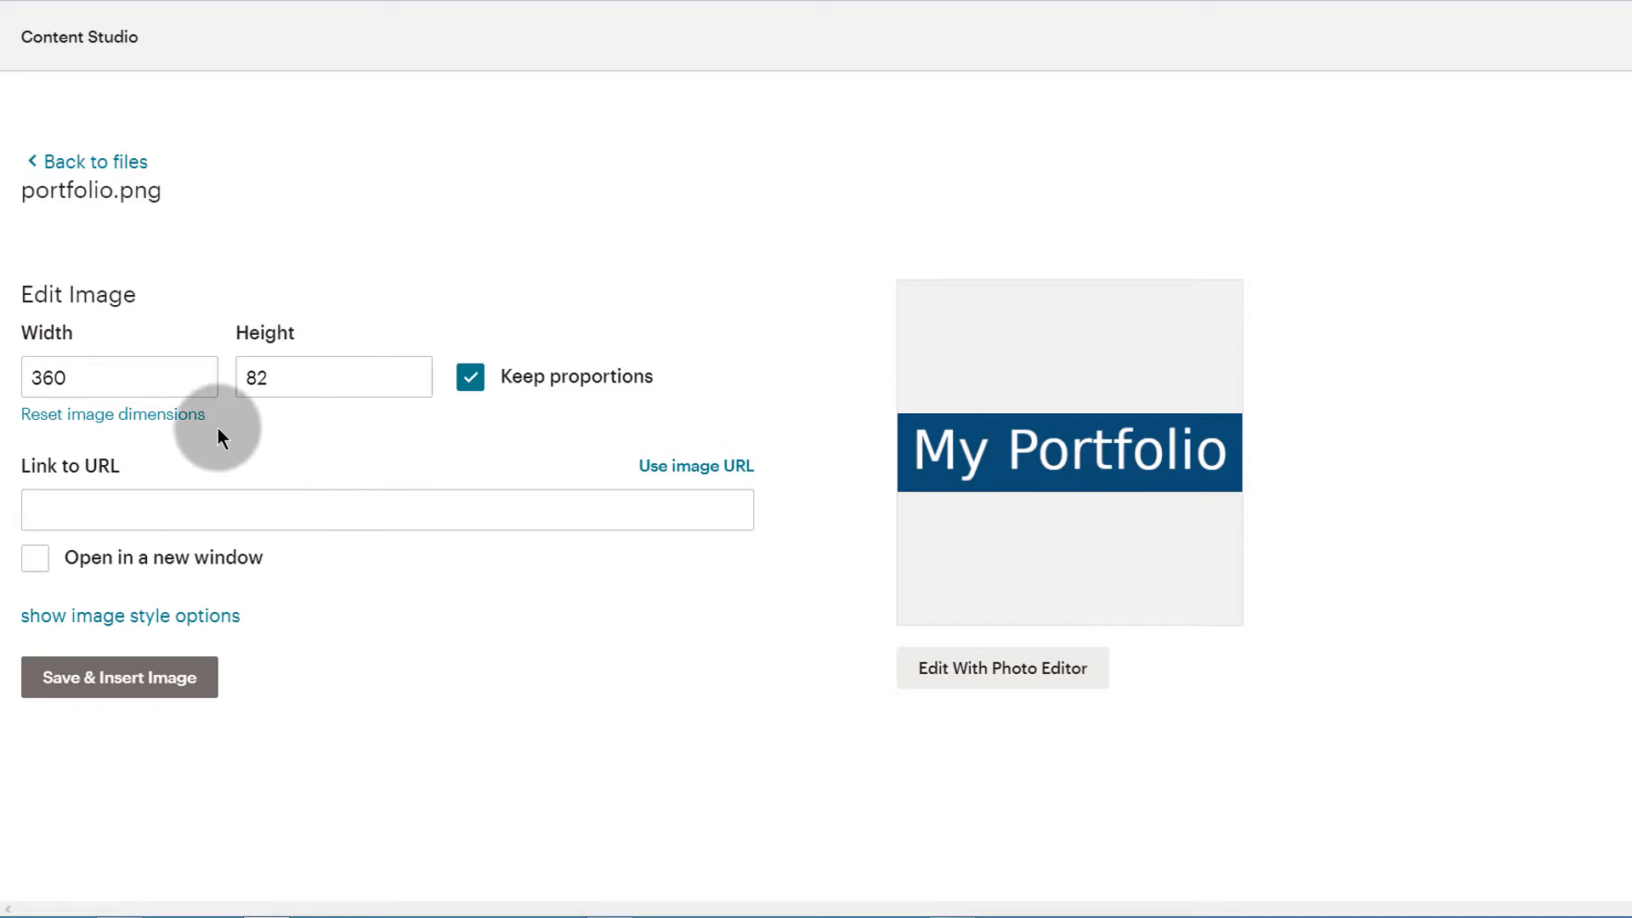
Insert portfolio.png with proportional width 220, linked to example.com and opening in a new window
left_click(75, 374)
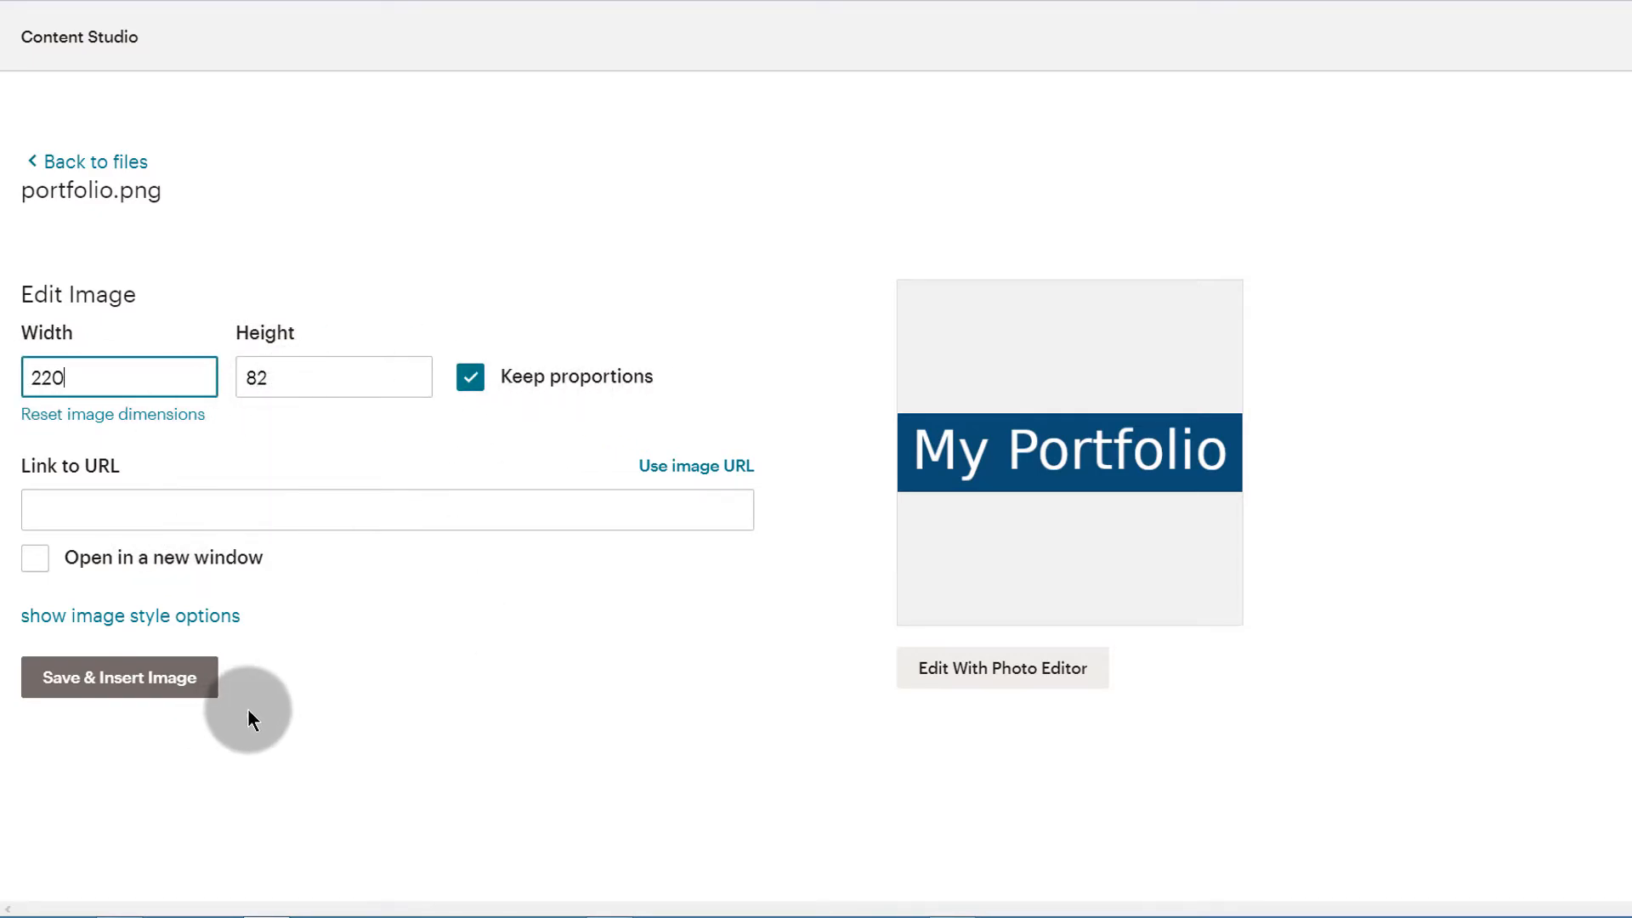
left_click(79, 508)
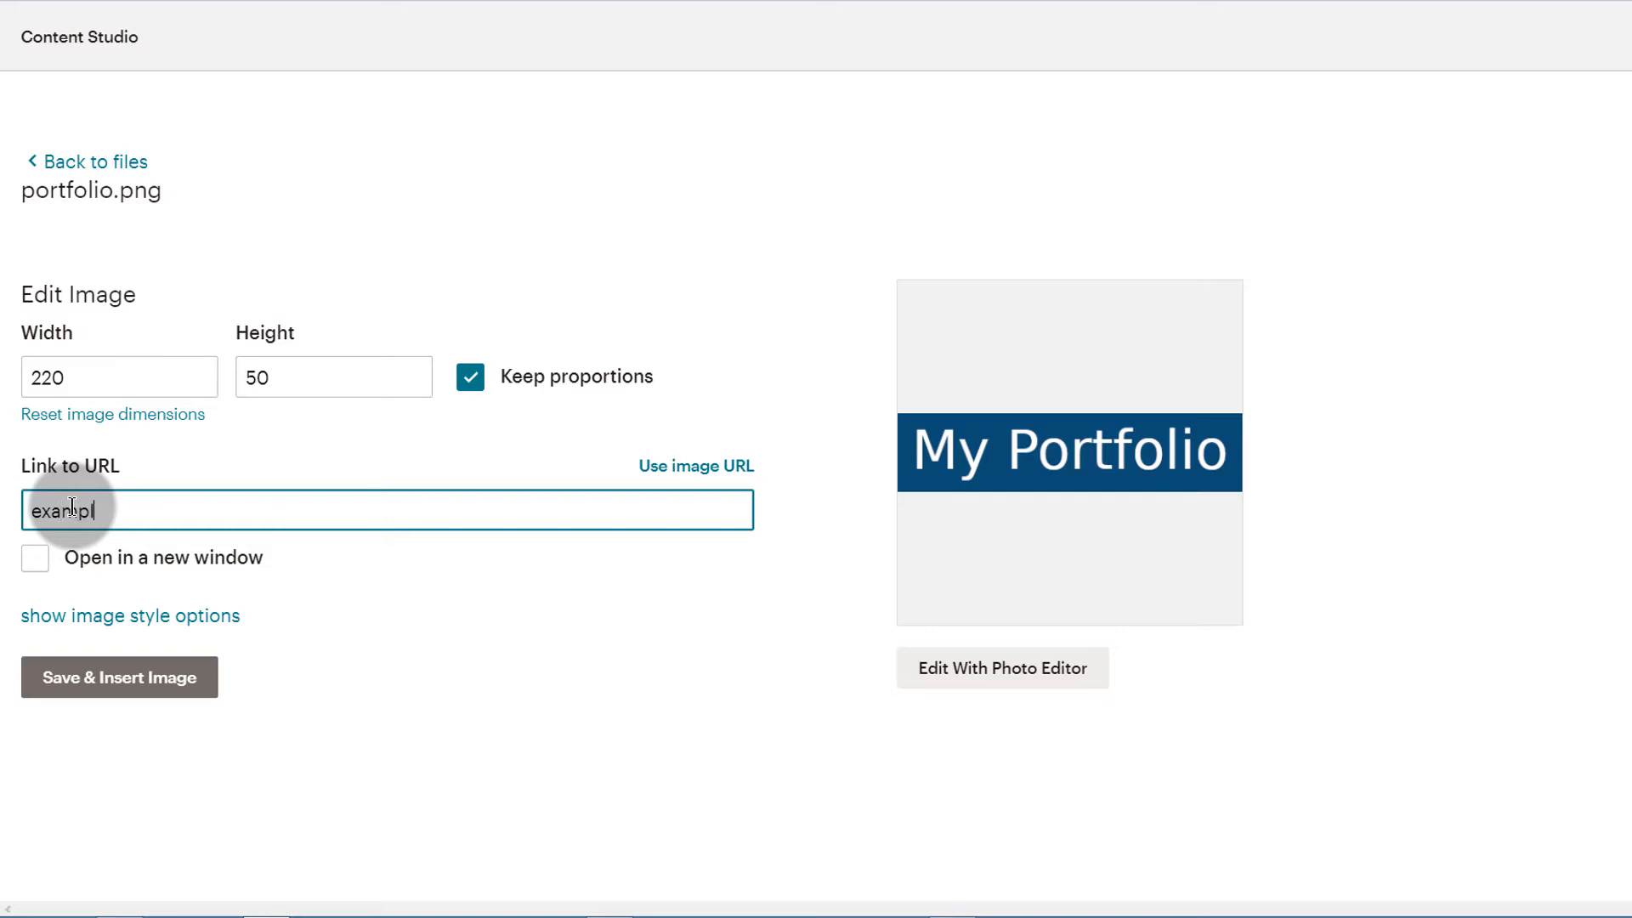
left_click(364, 562)
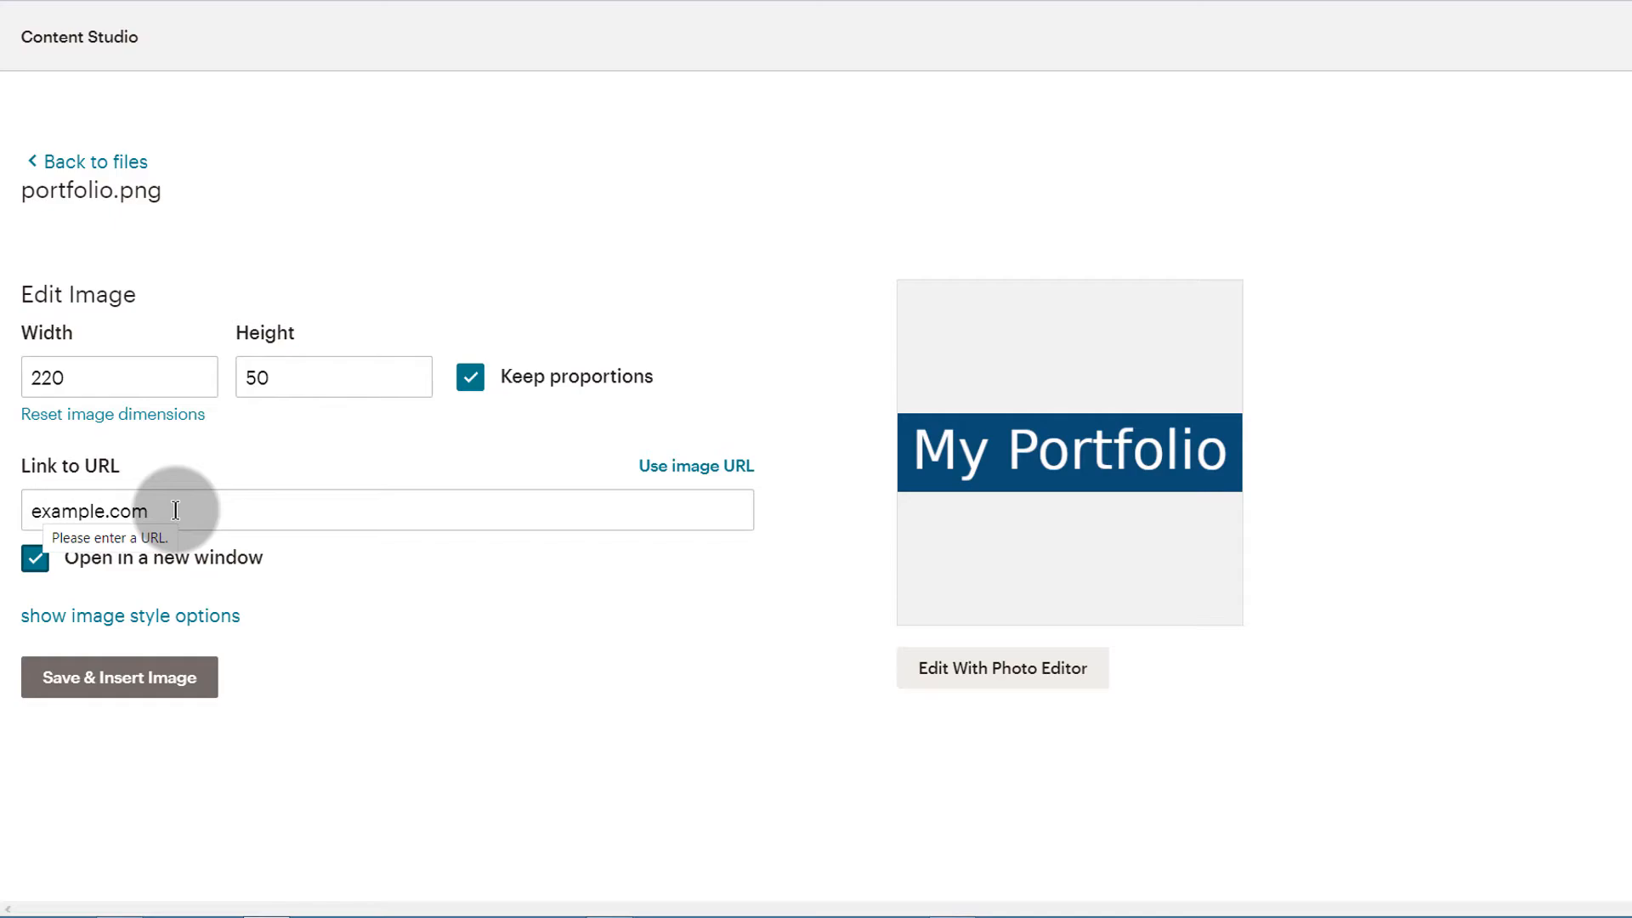
left_click(44, 565)
left_click(100, 680)
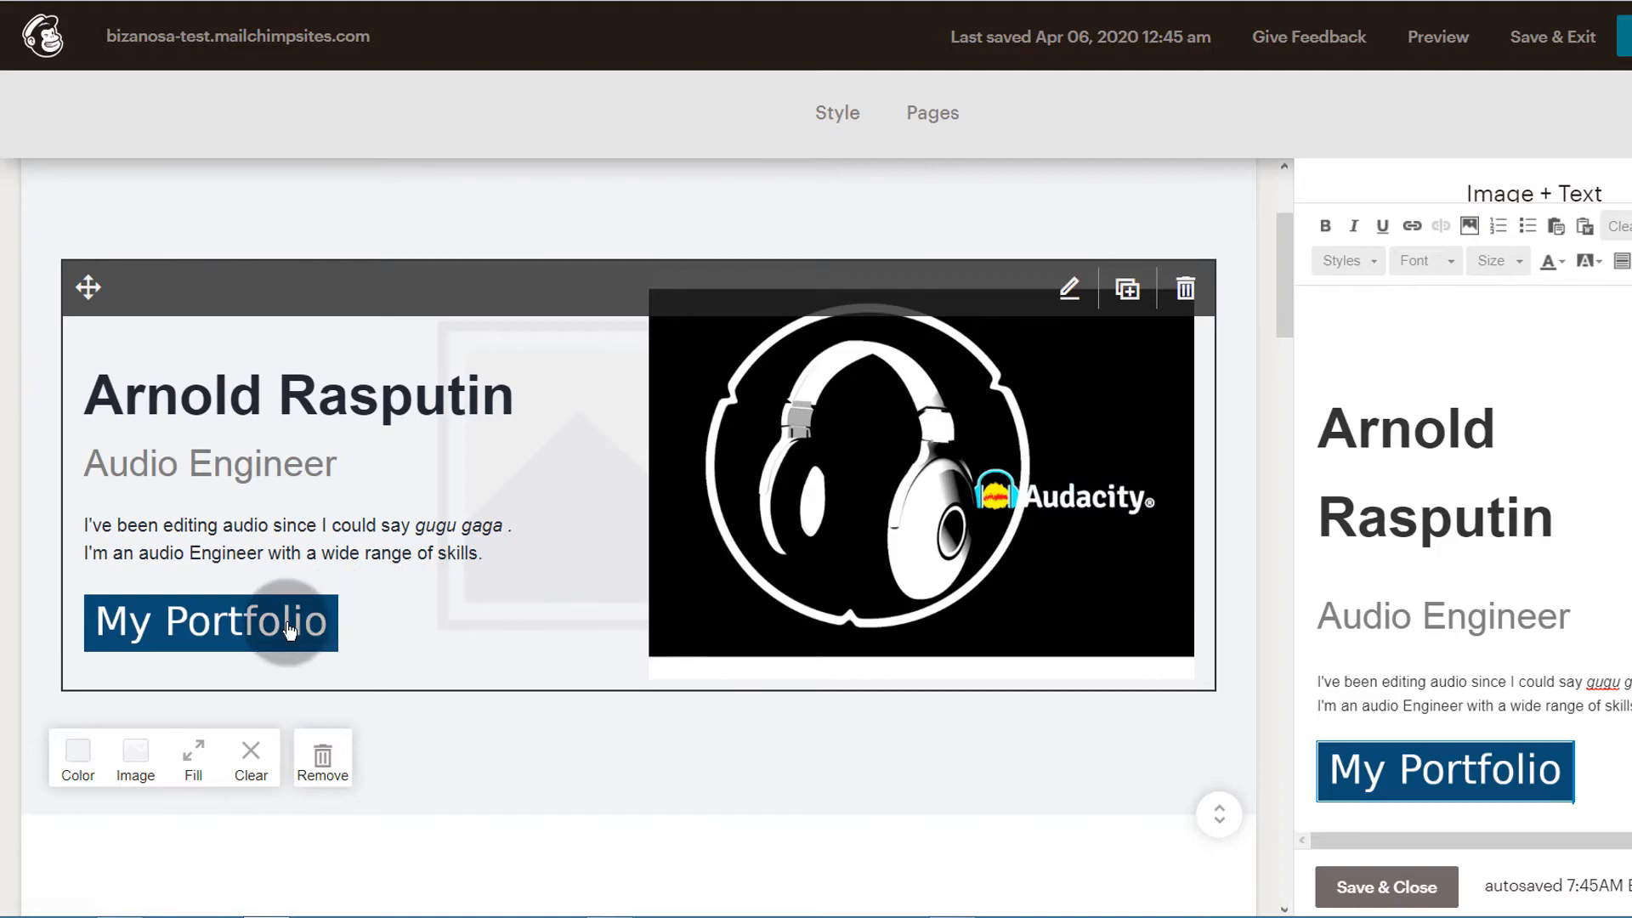
Add a blank line between "Audio Engineer" and the introduction paragraph, and try an extra one above the My Portfolio image
scroll(1522, 621, "down", 1)
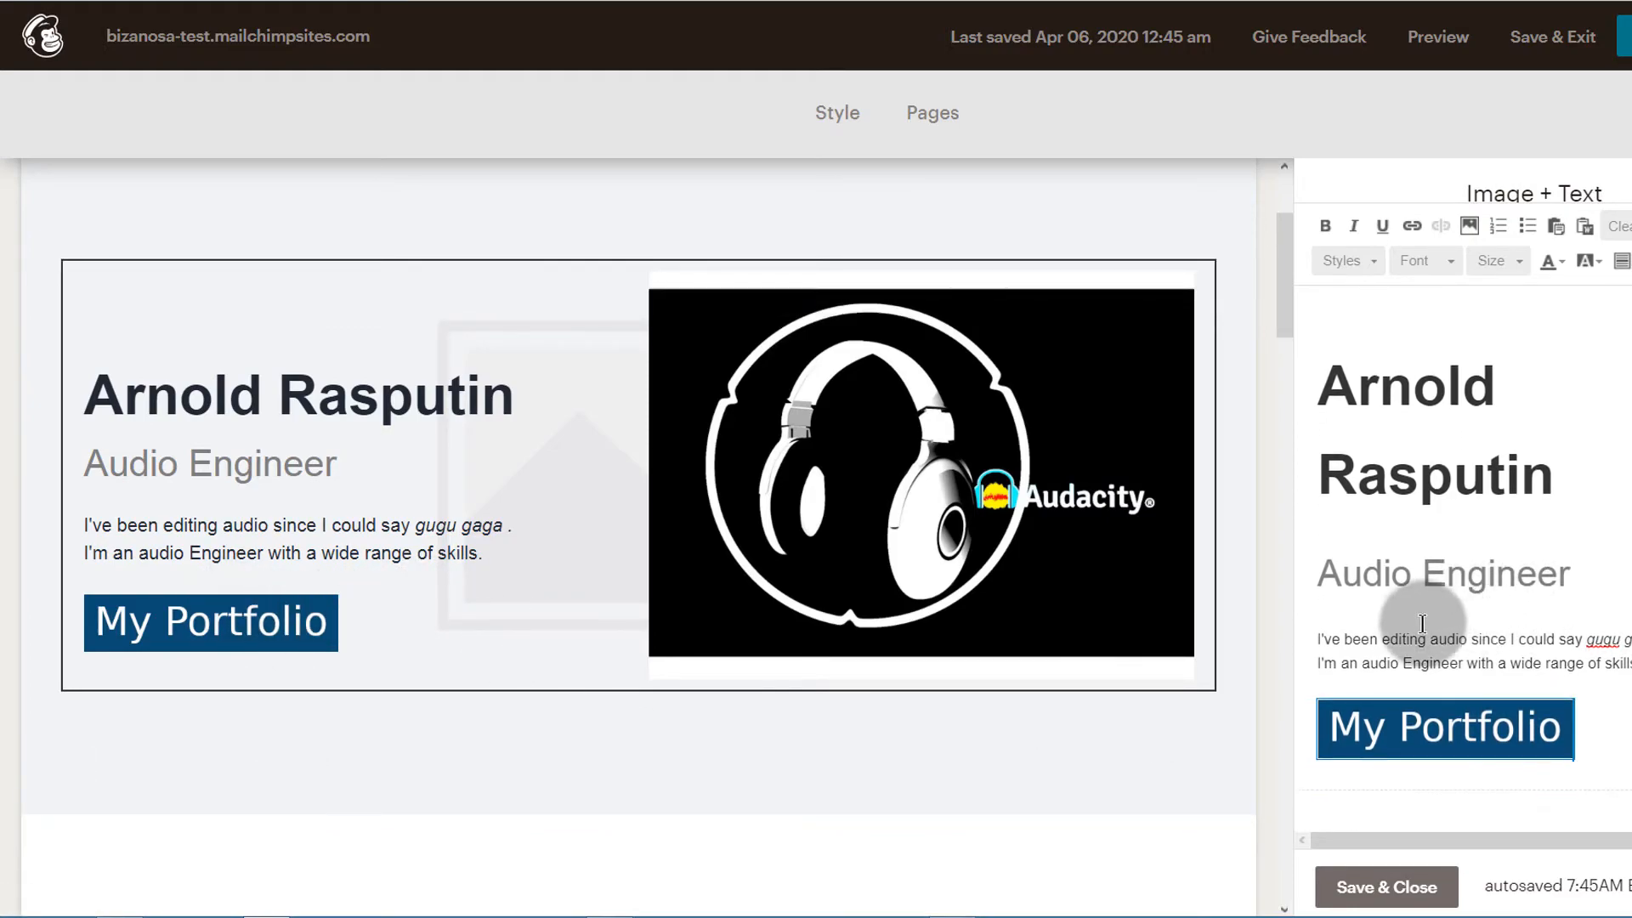
key("Return")
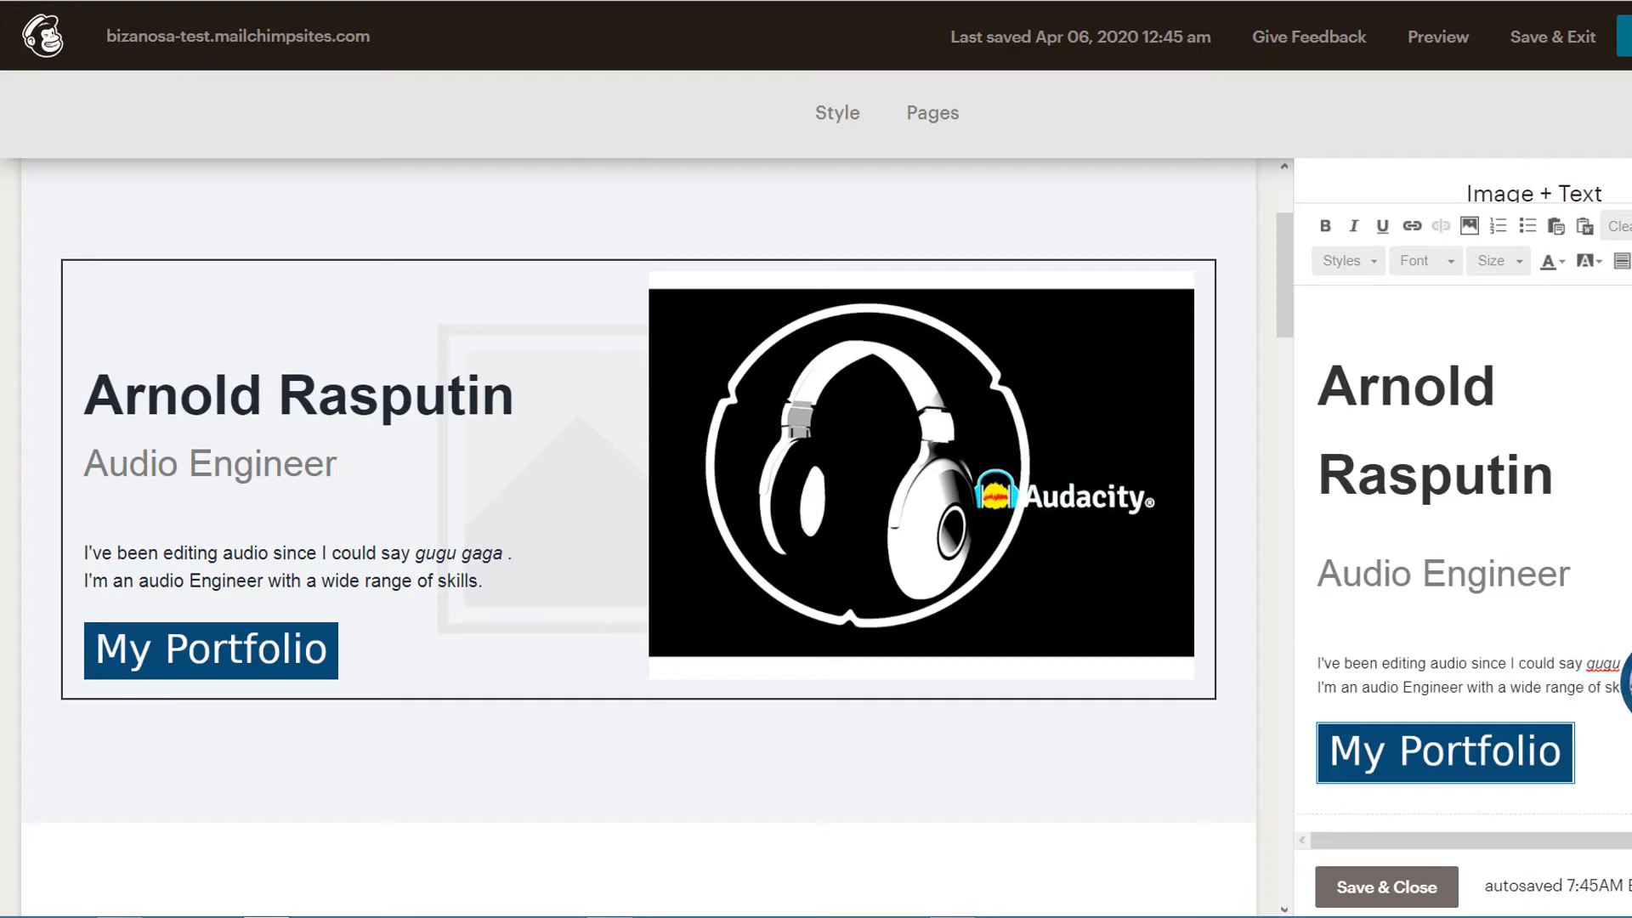
key("Return")
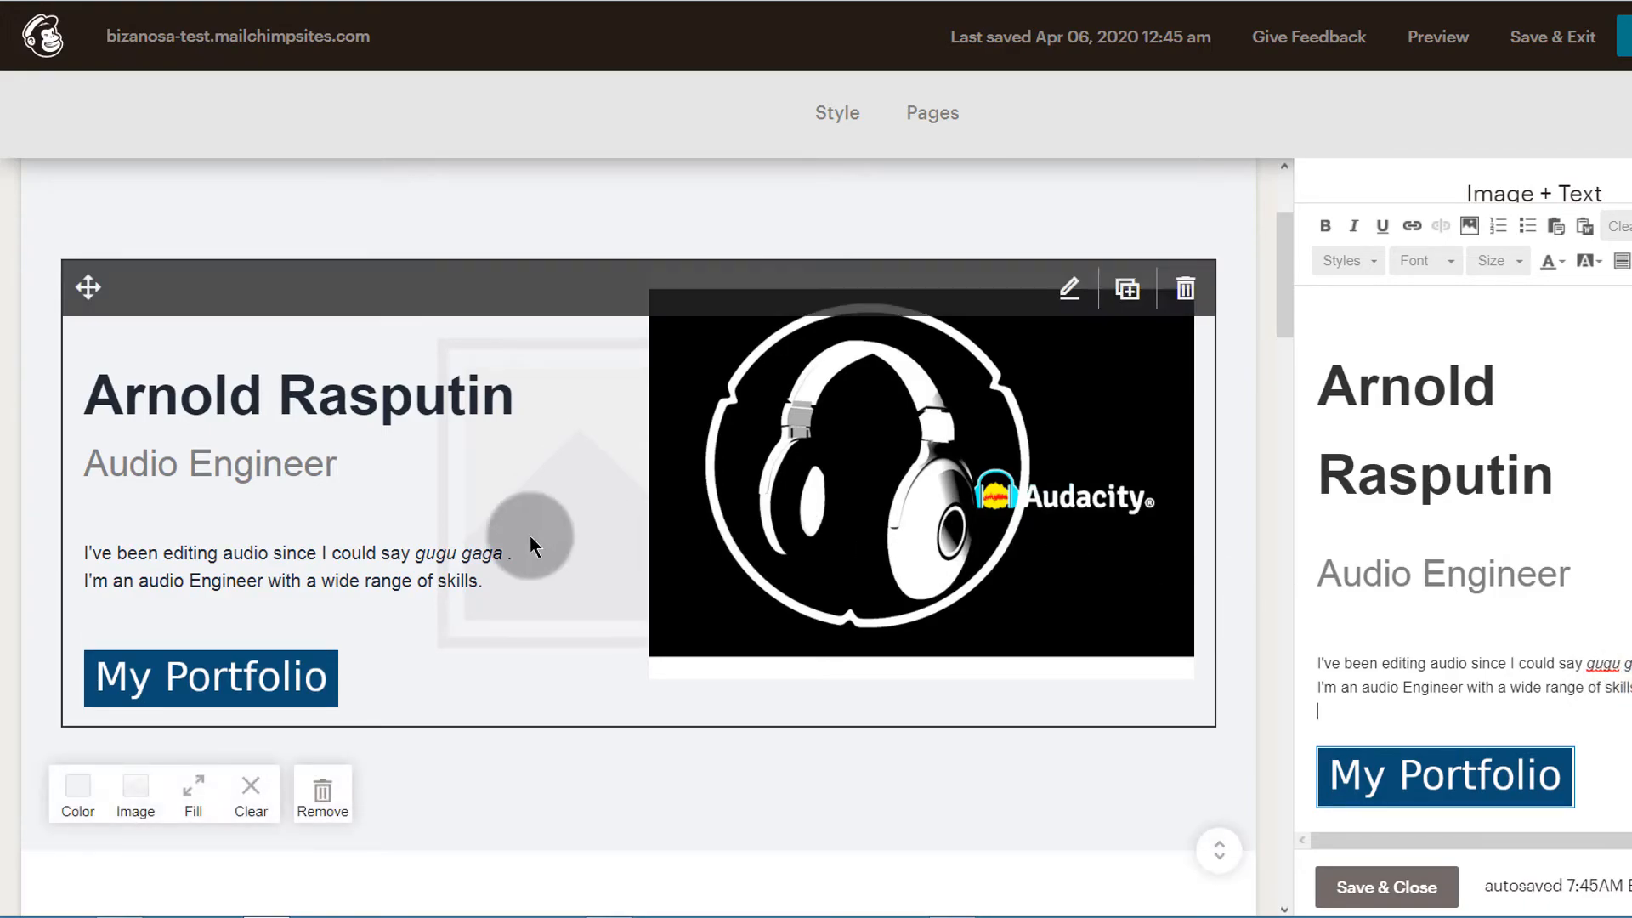
key("BackSpace")
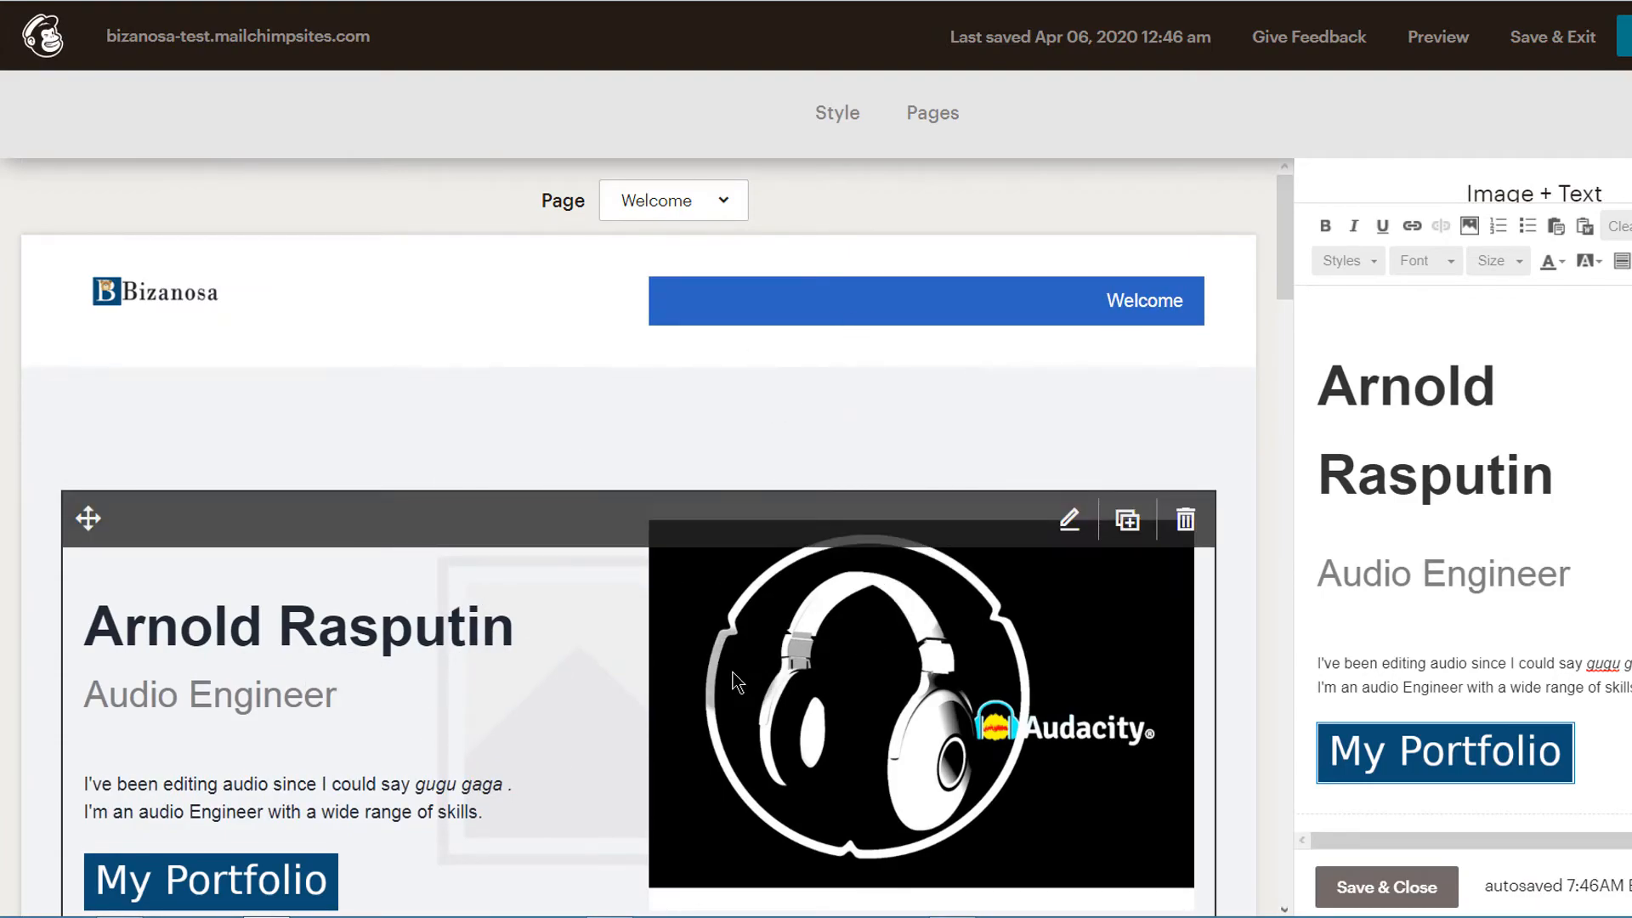
Set the wood picture with blue angle brackets as the introduction section's background image and check how it looks
scroll(767, 442, "down", 4)
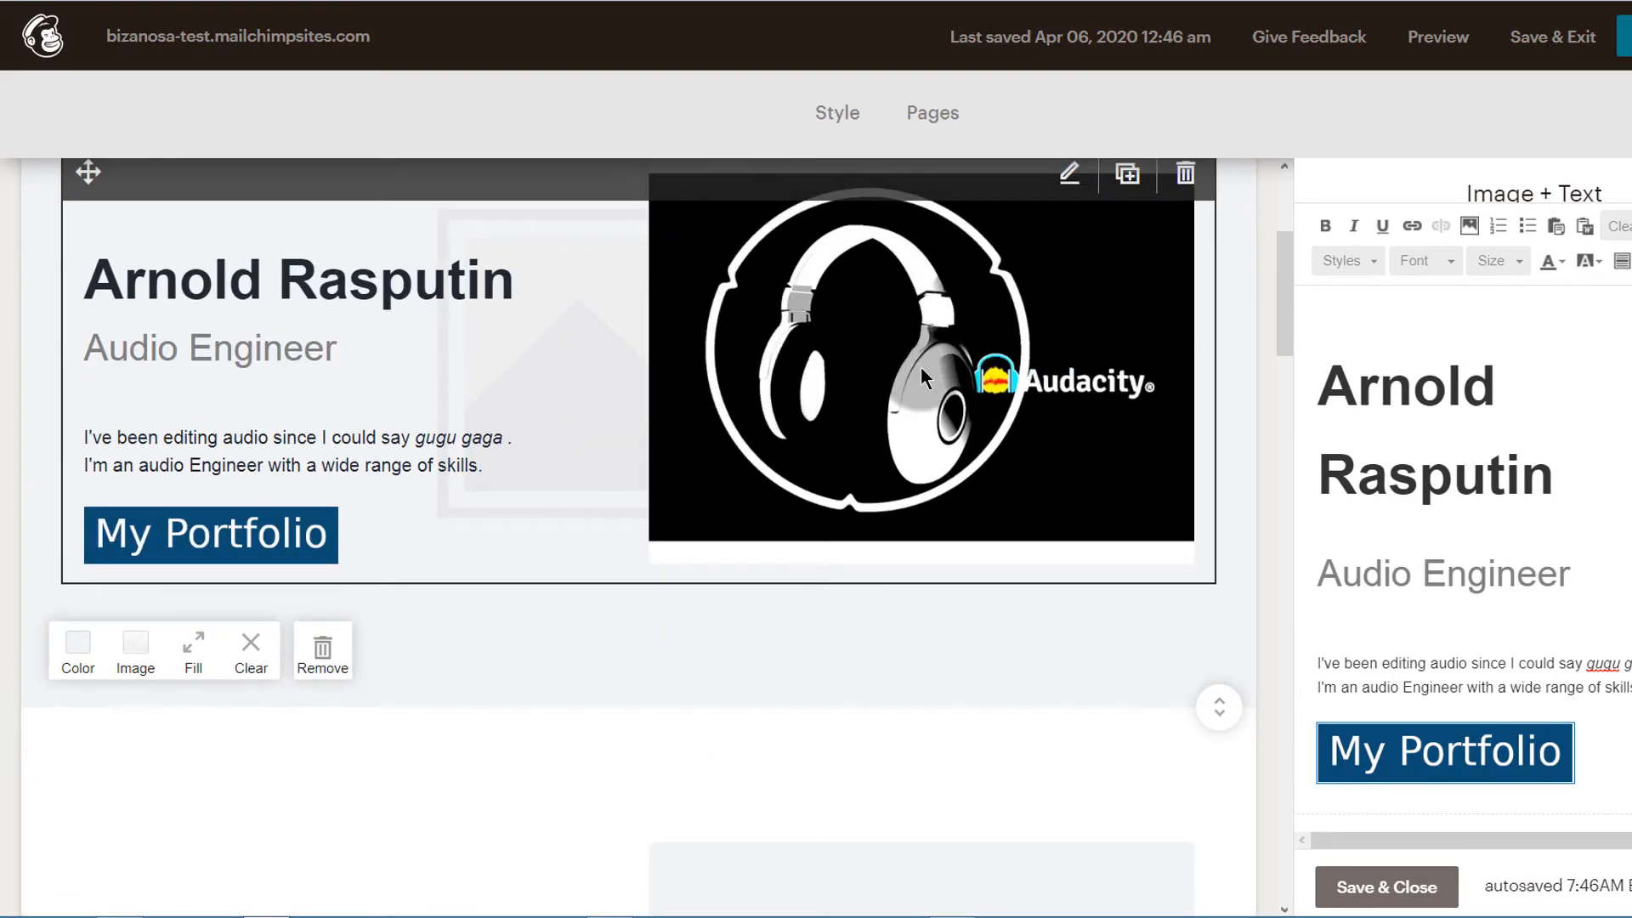
left_click(112, 416)
left_click(135, 655)
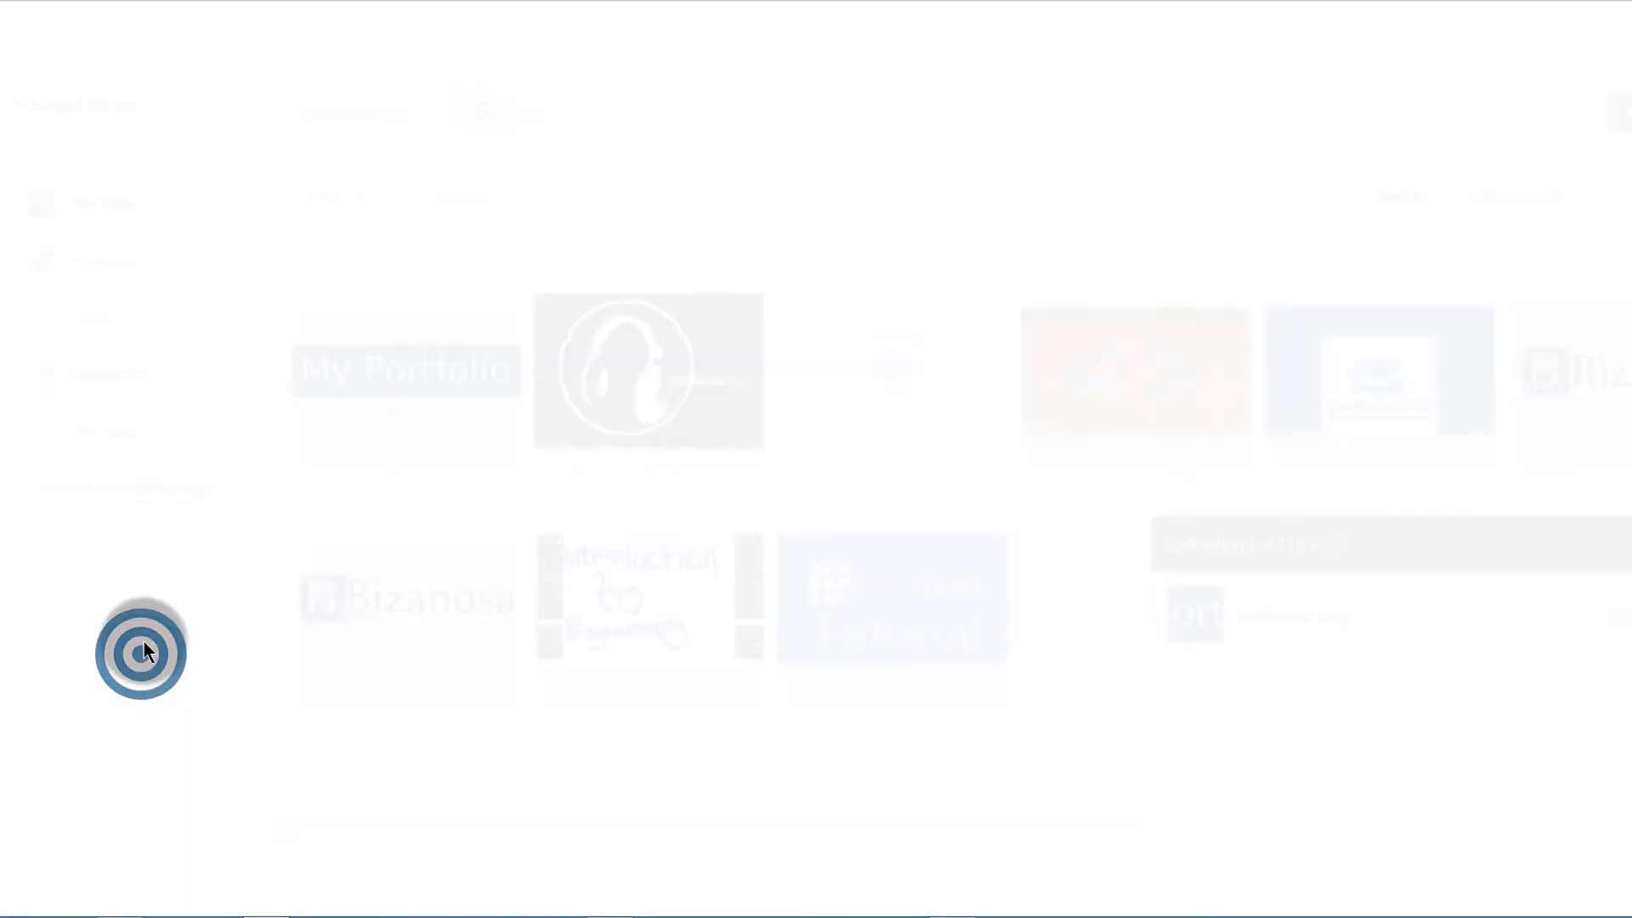
left_click(378, 283)
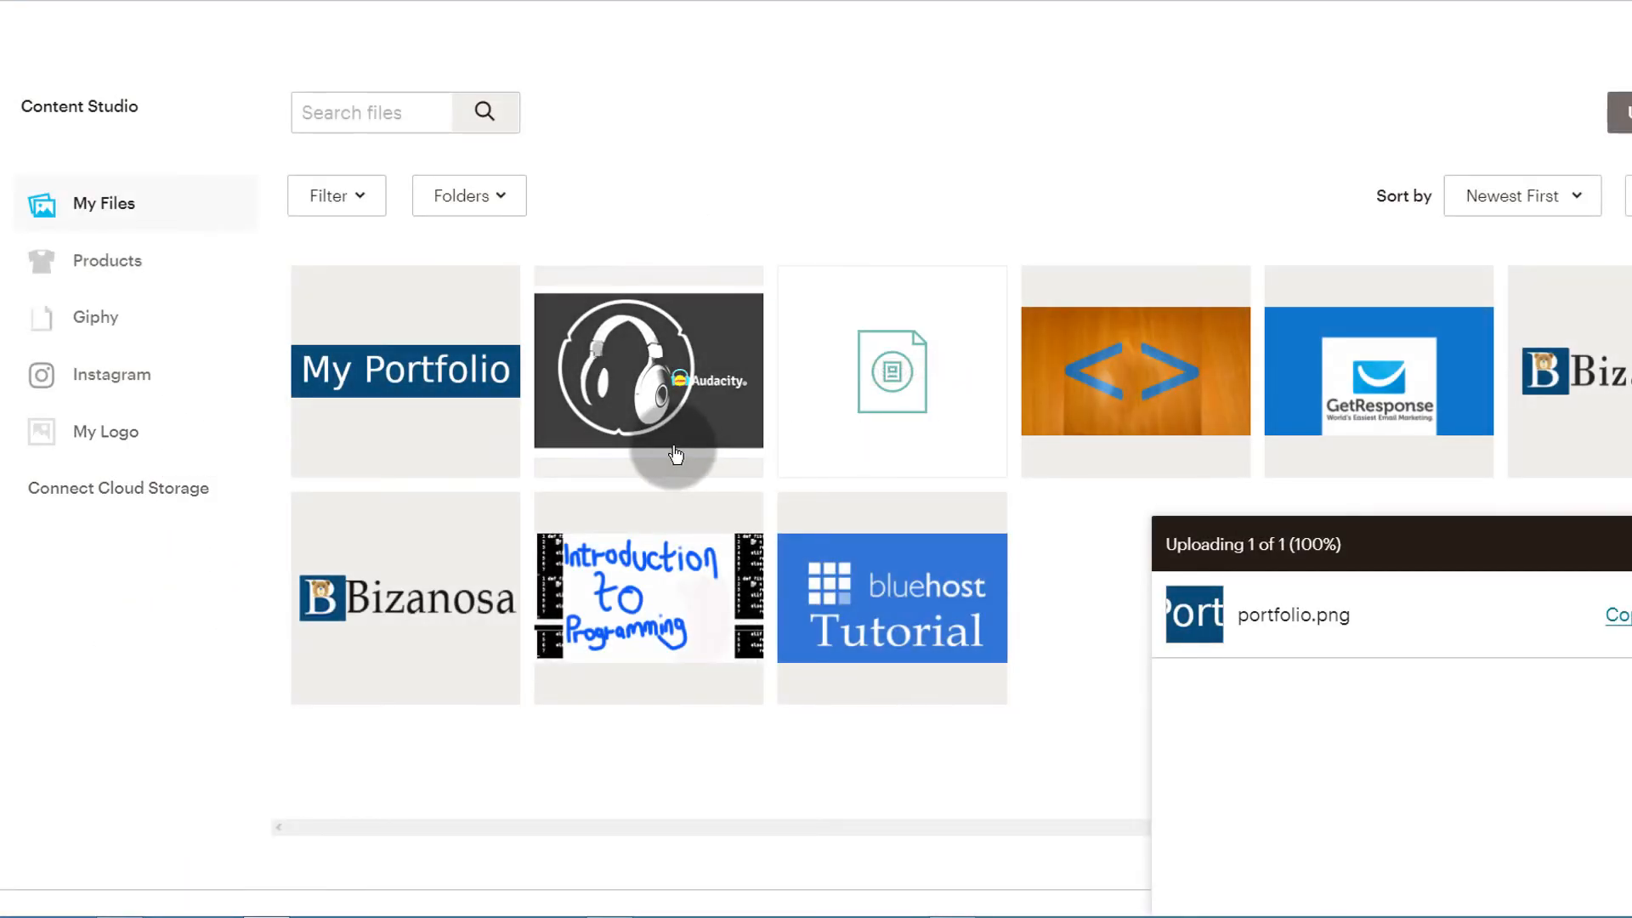
left_click(1122, 360)
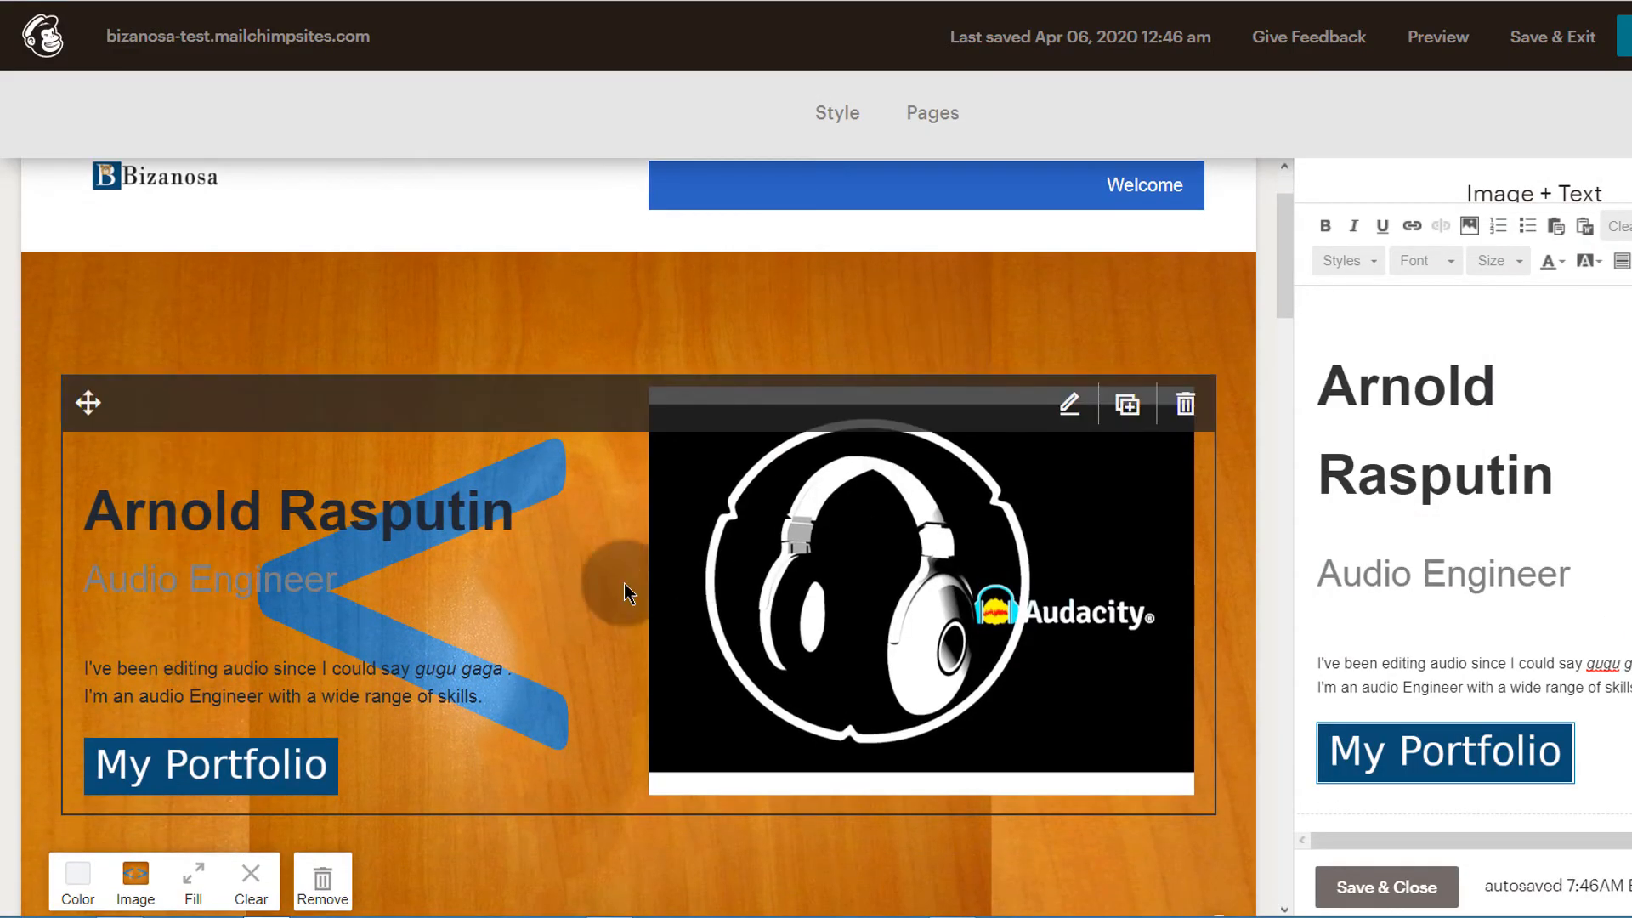
scroll(685, 586, "down", 4)
scroll(396, 462, "up", 3)
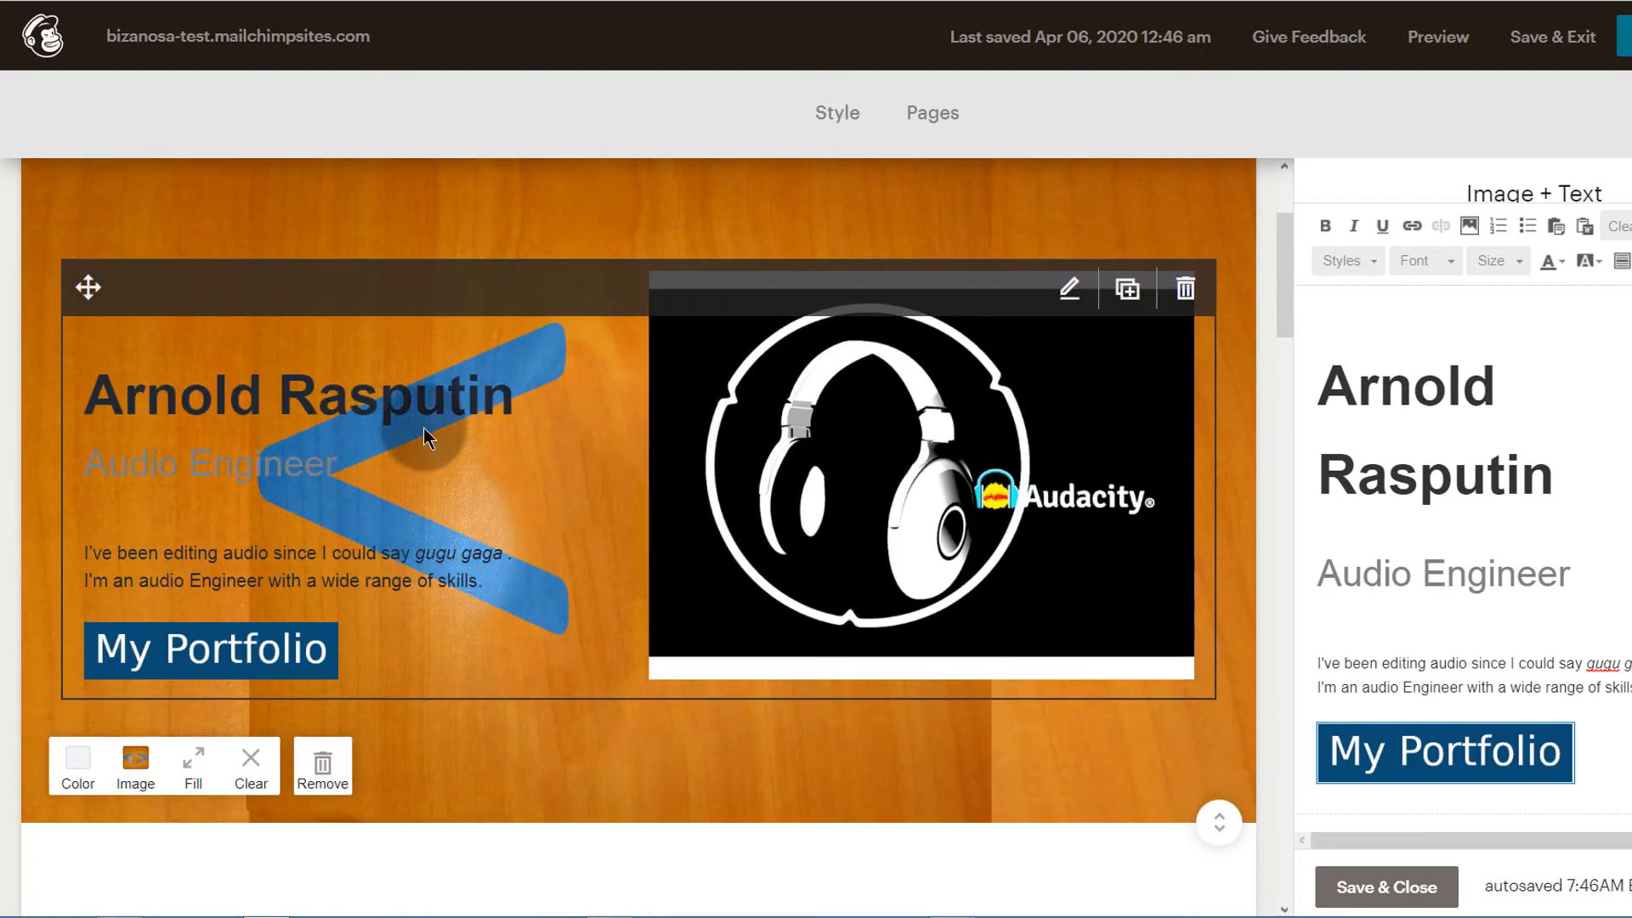
scroll(437, 510, "up", 1)
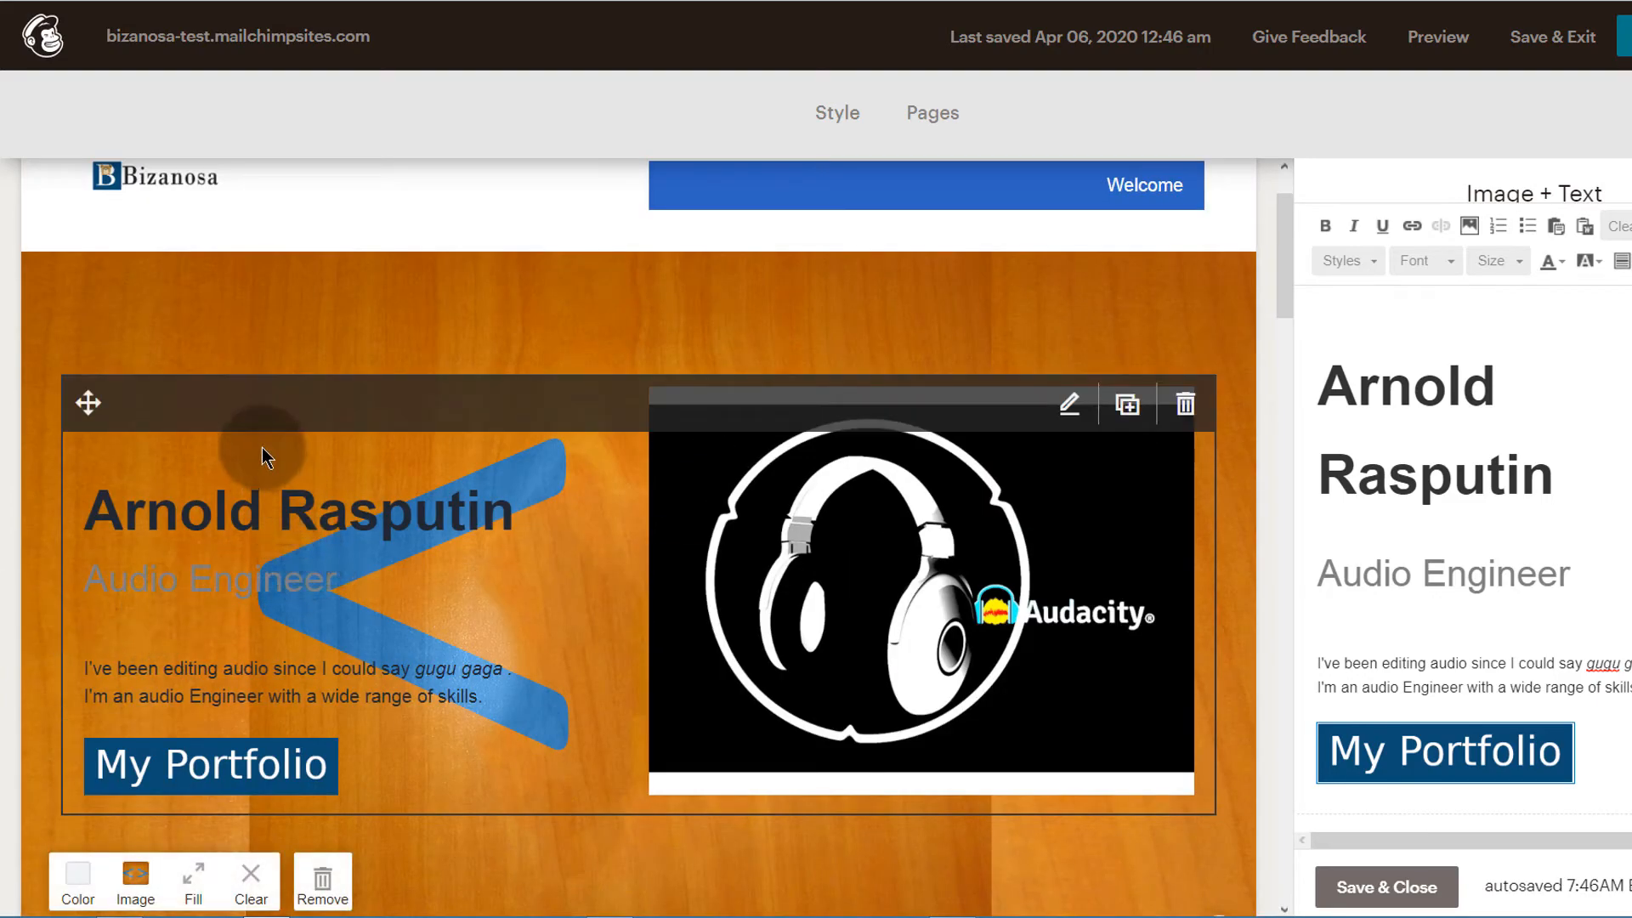
scroll(263, 442, "down", 2)
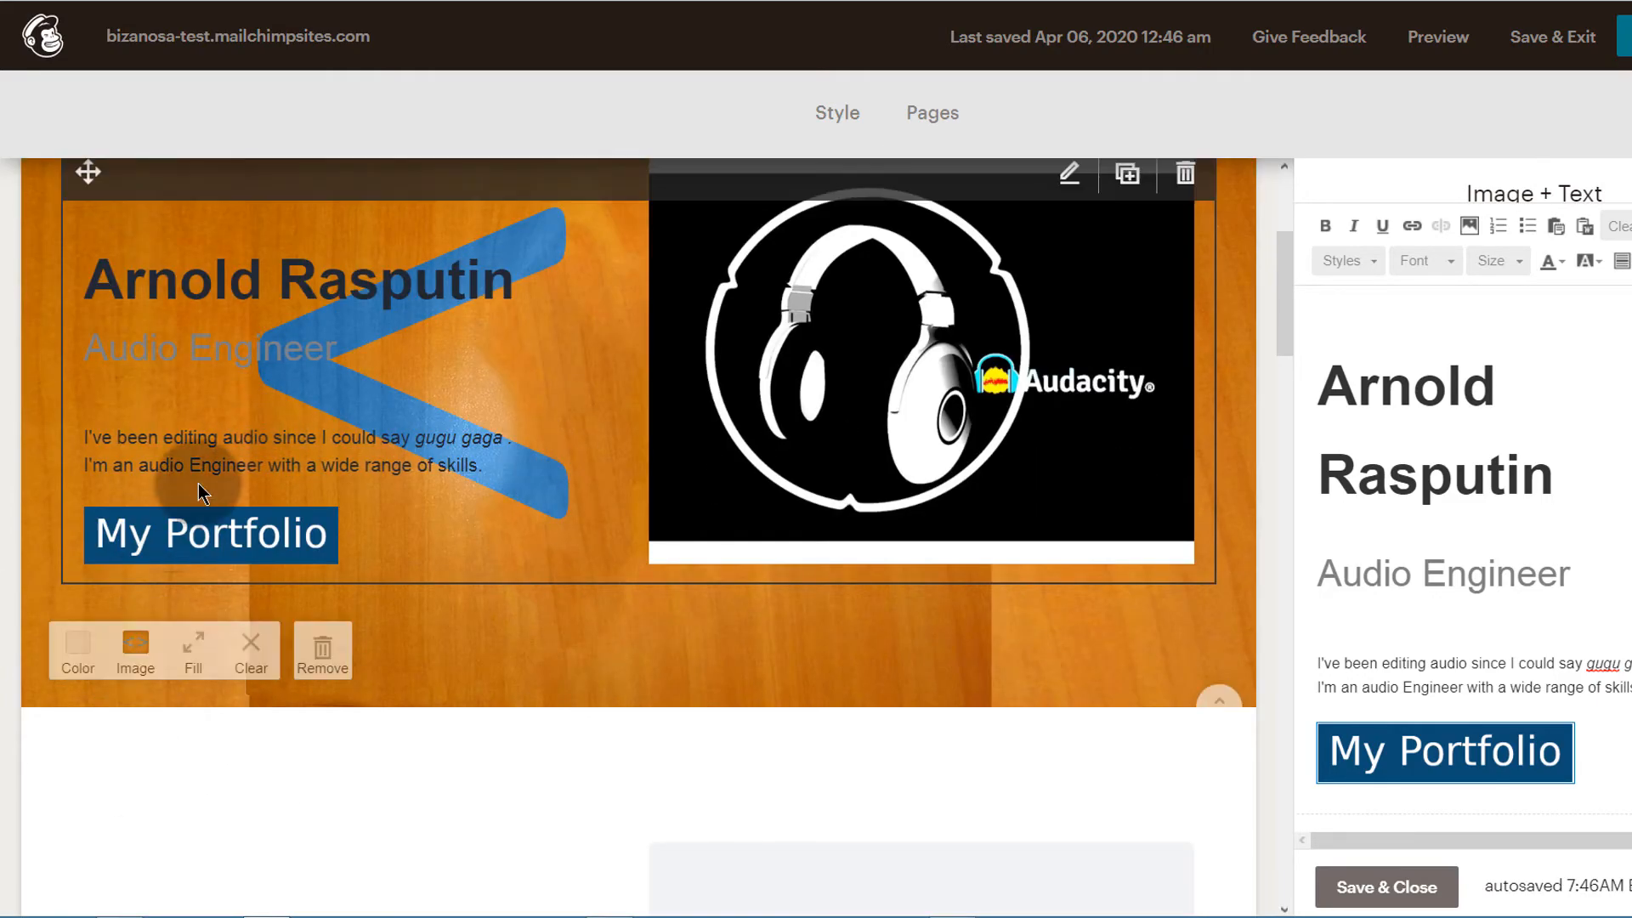
Clear the background image from the introduction section
left_click(252, 650)
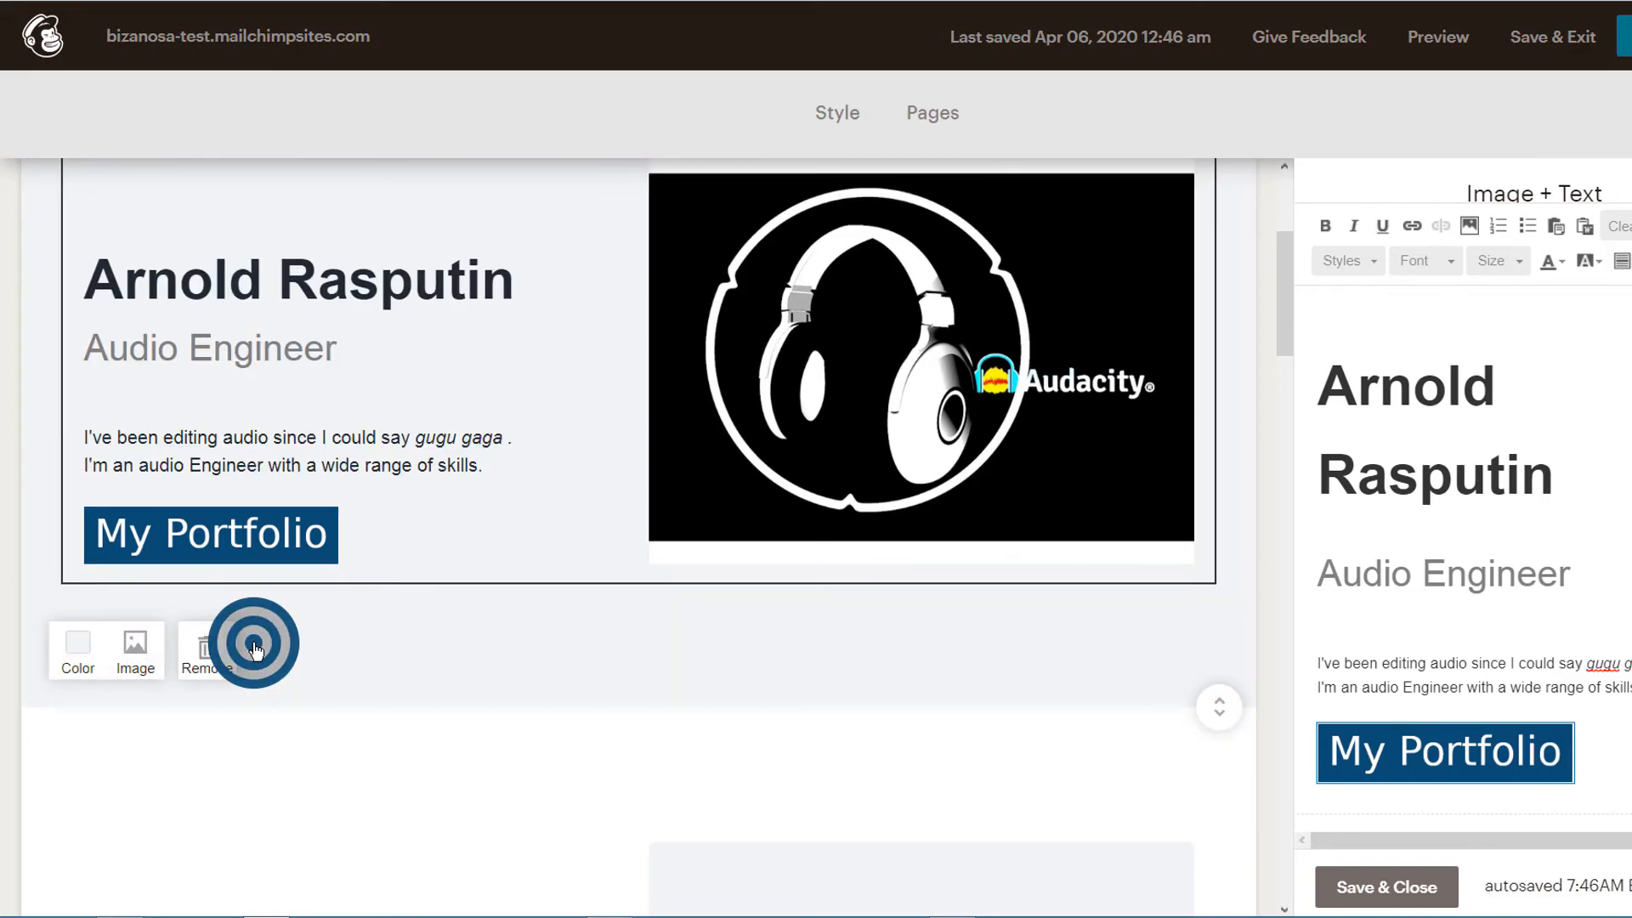
scroll(441, 609, "up", 1)
scroll(532, 640, "down", 1)
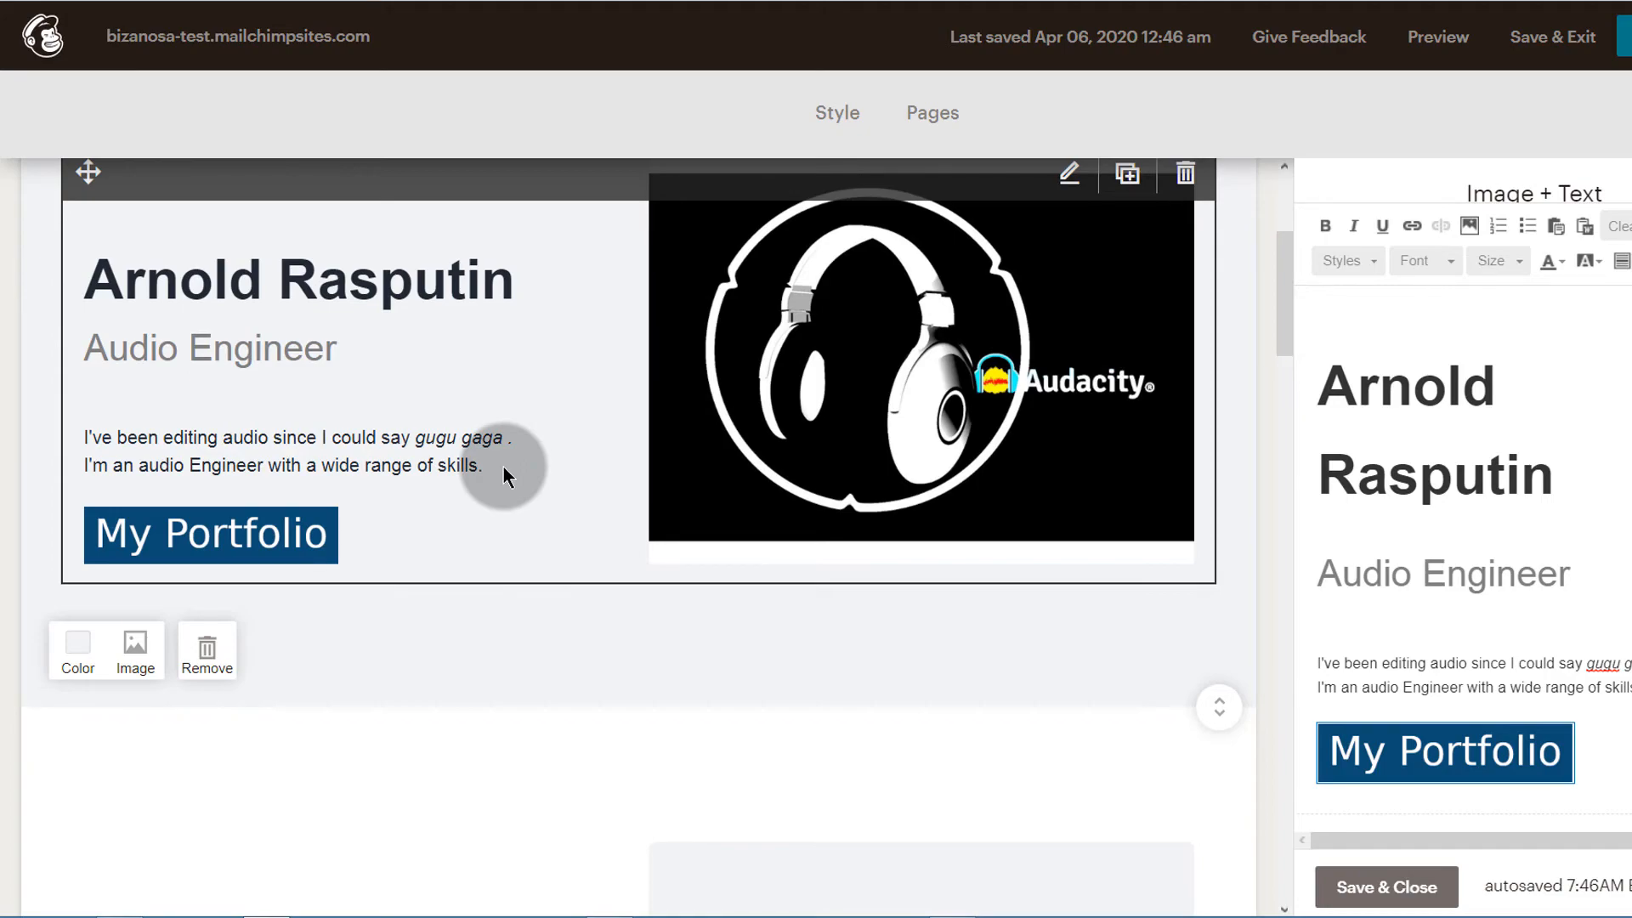
Review the introduction section and examine the About section below it
scroll(589, 597, "down", 1)
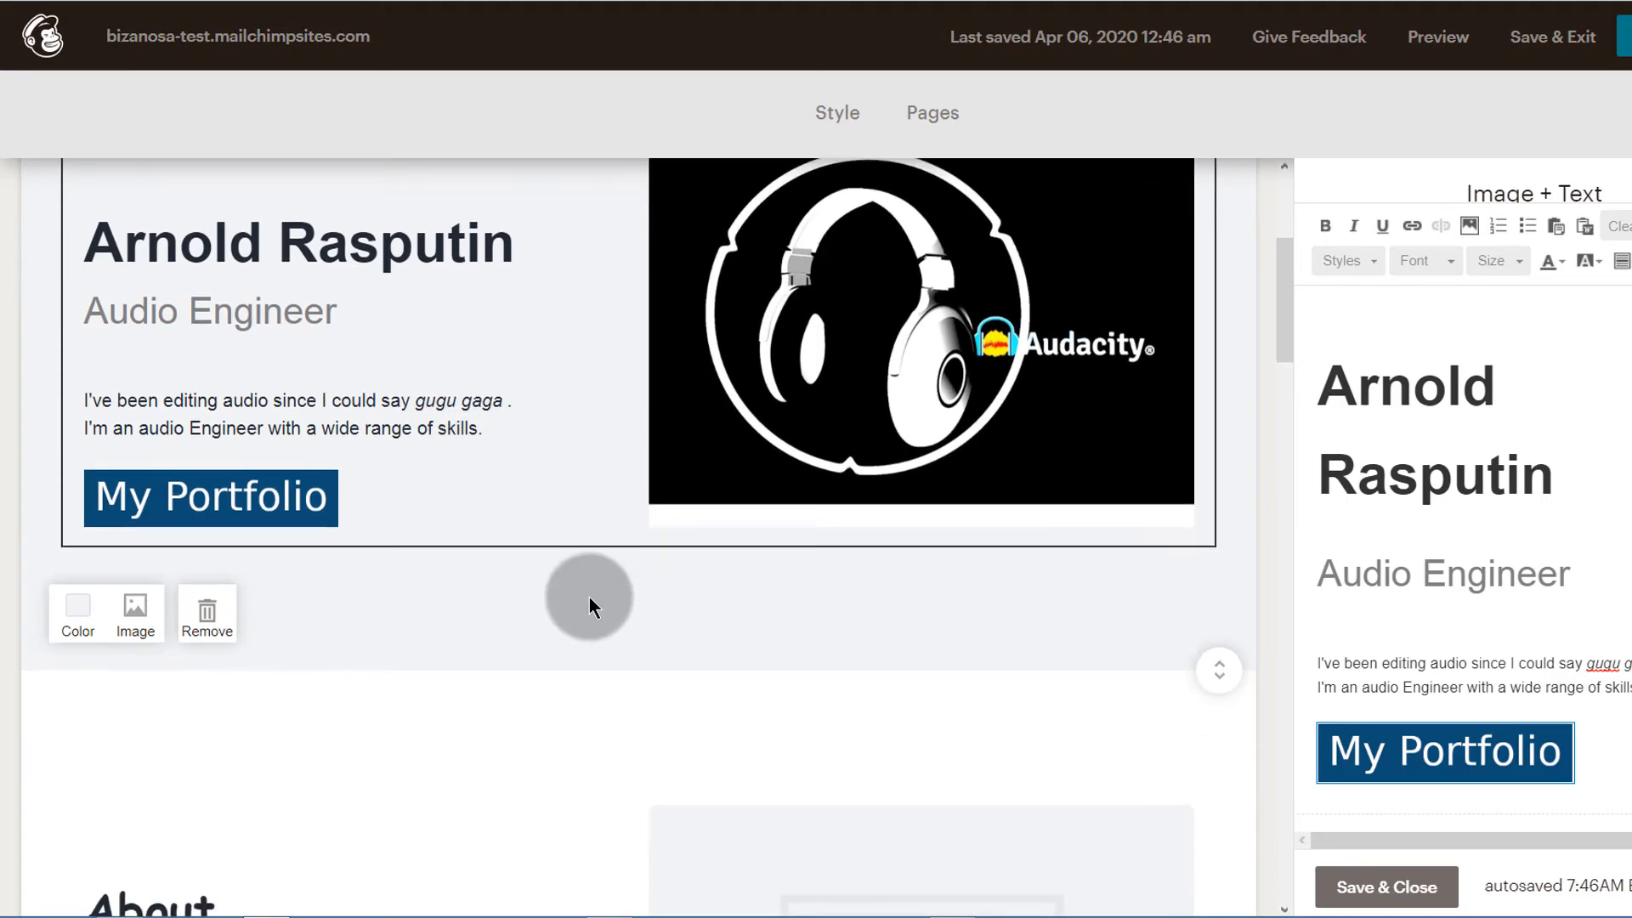
scroll(510, 591, "up", 2)
scroll(423, 609, "down", 6)
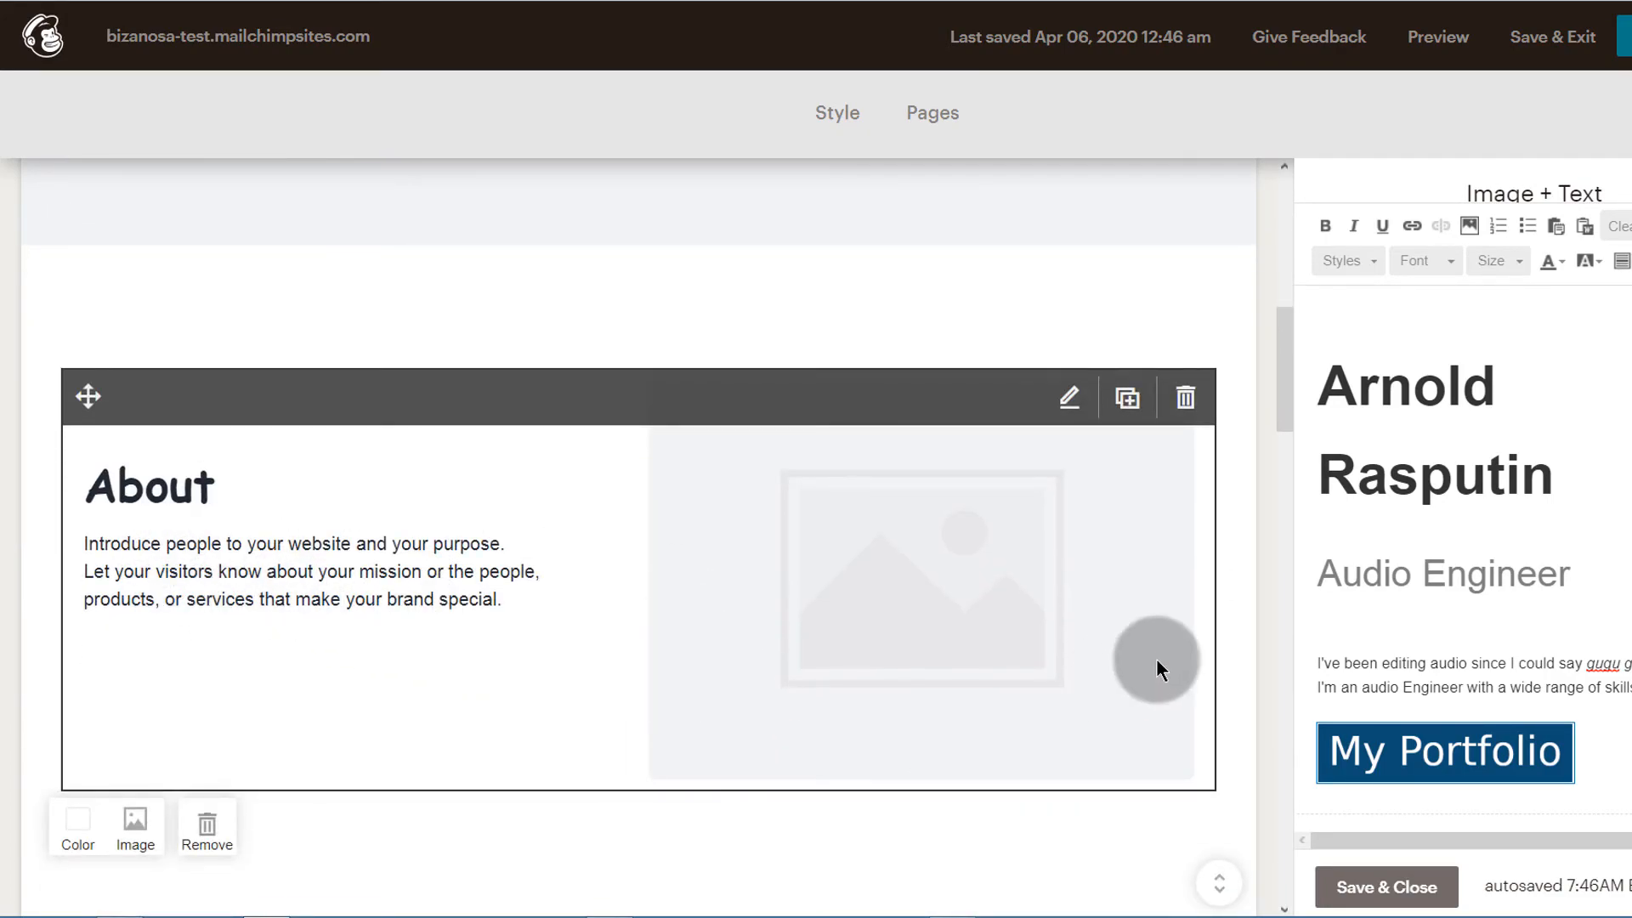
scroll(495, 619, "down", 9)
scroll(481, 628, "up", 10)
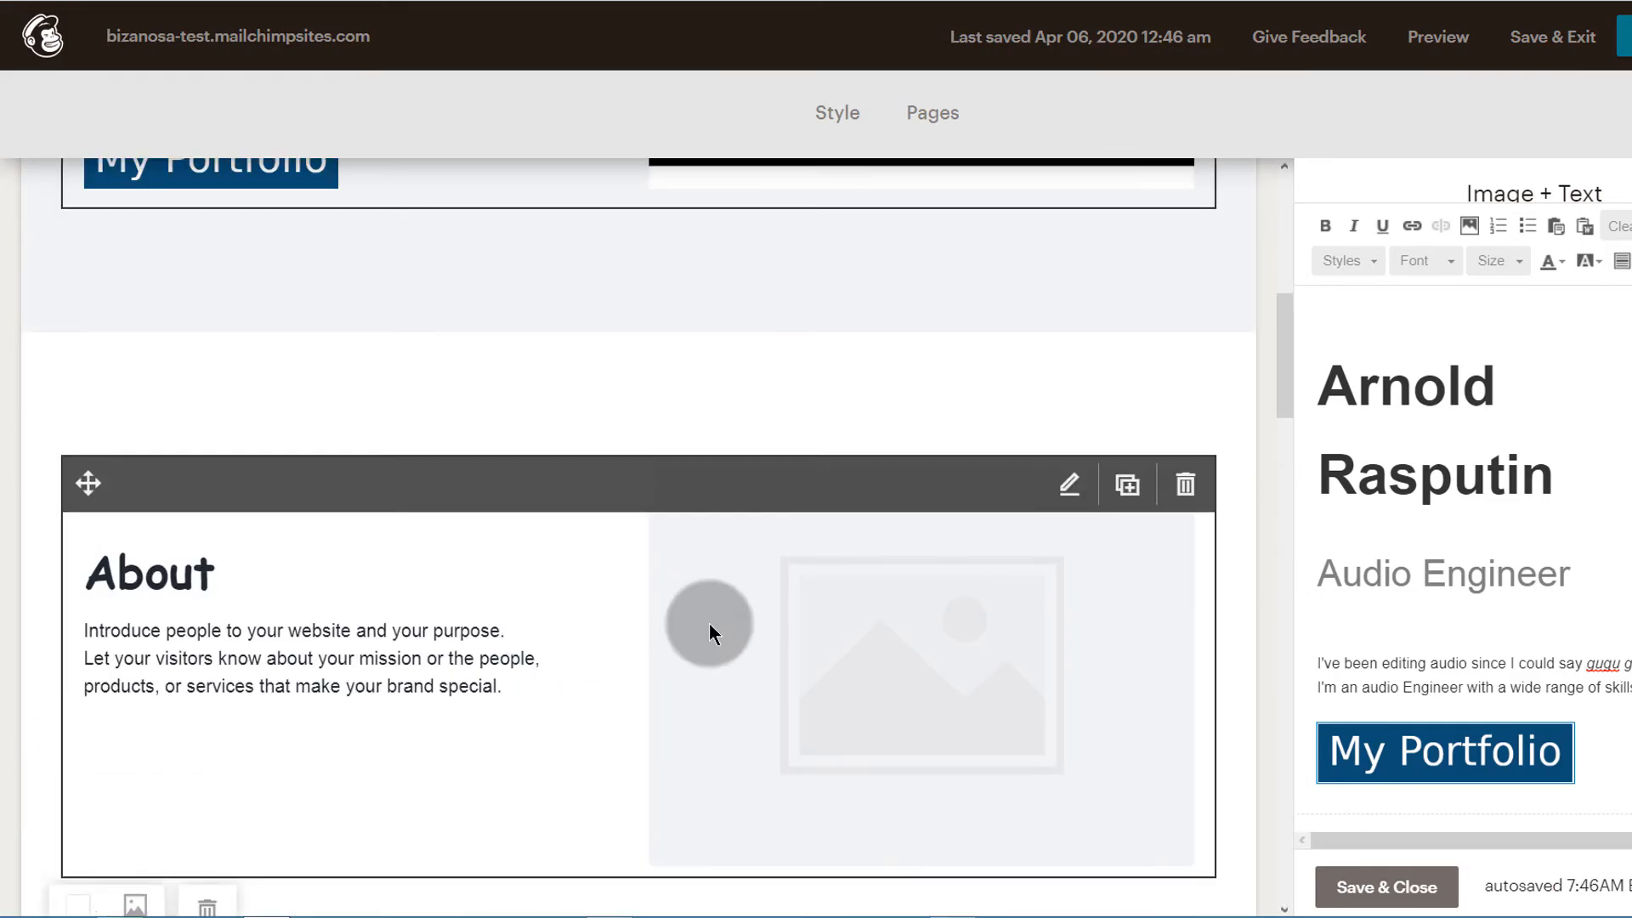
scroll(930, 509, "down", 3)
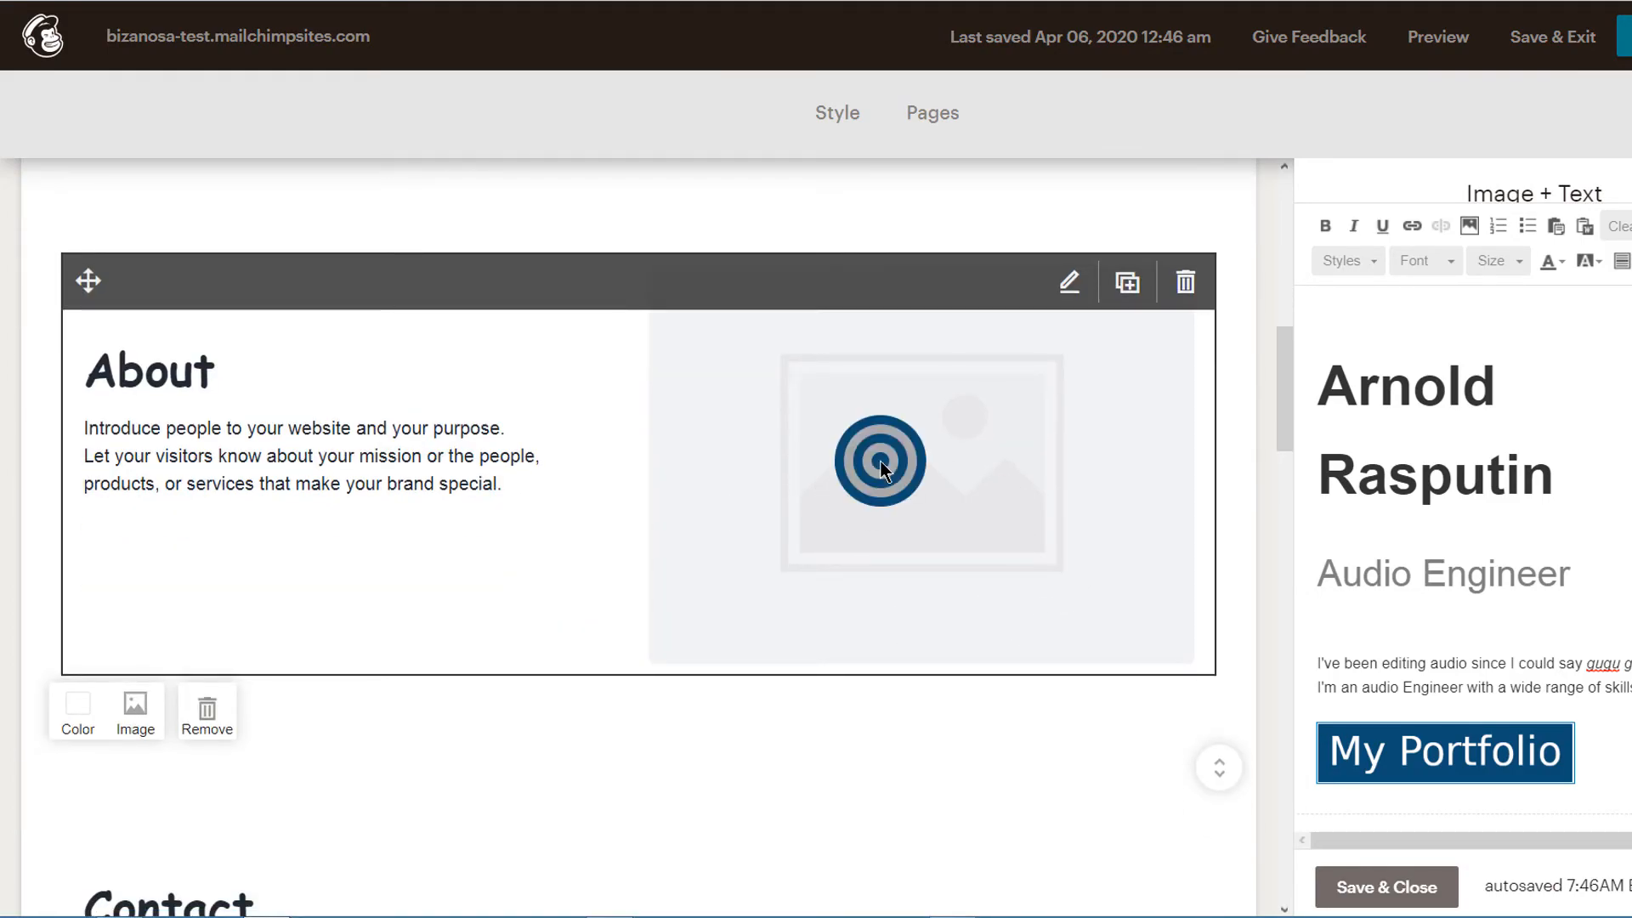
Replace the About section's placeholder image with the blue GetResponse picture from the uploaded files and check how it looks
left_click(880, 461)
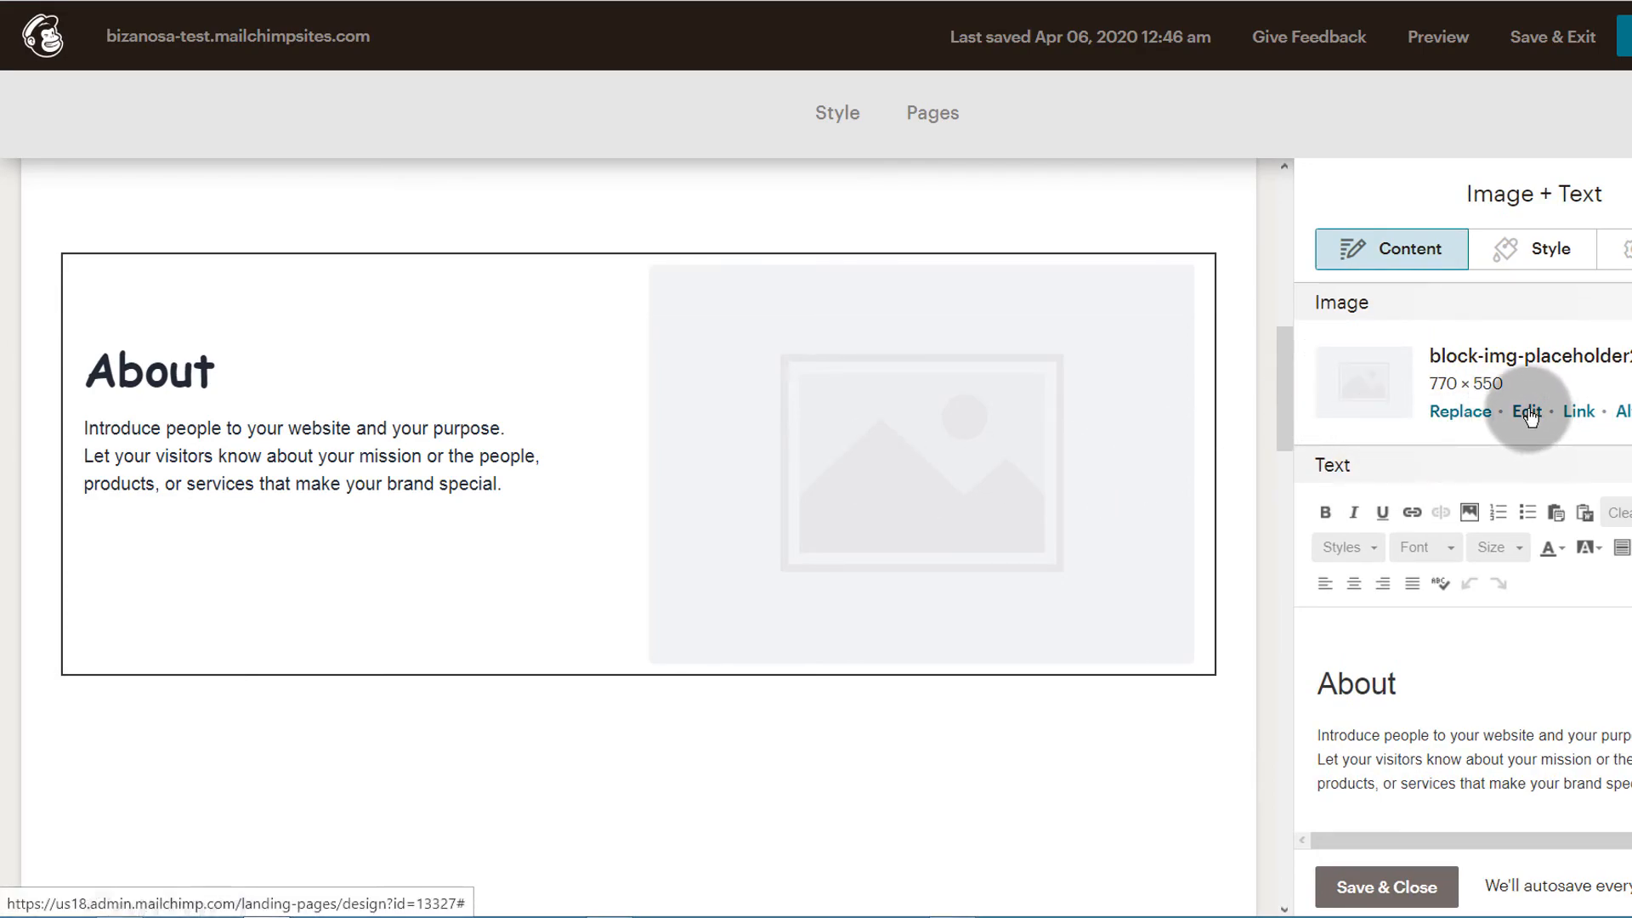
left_click(1459, 412)
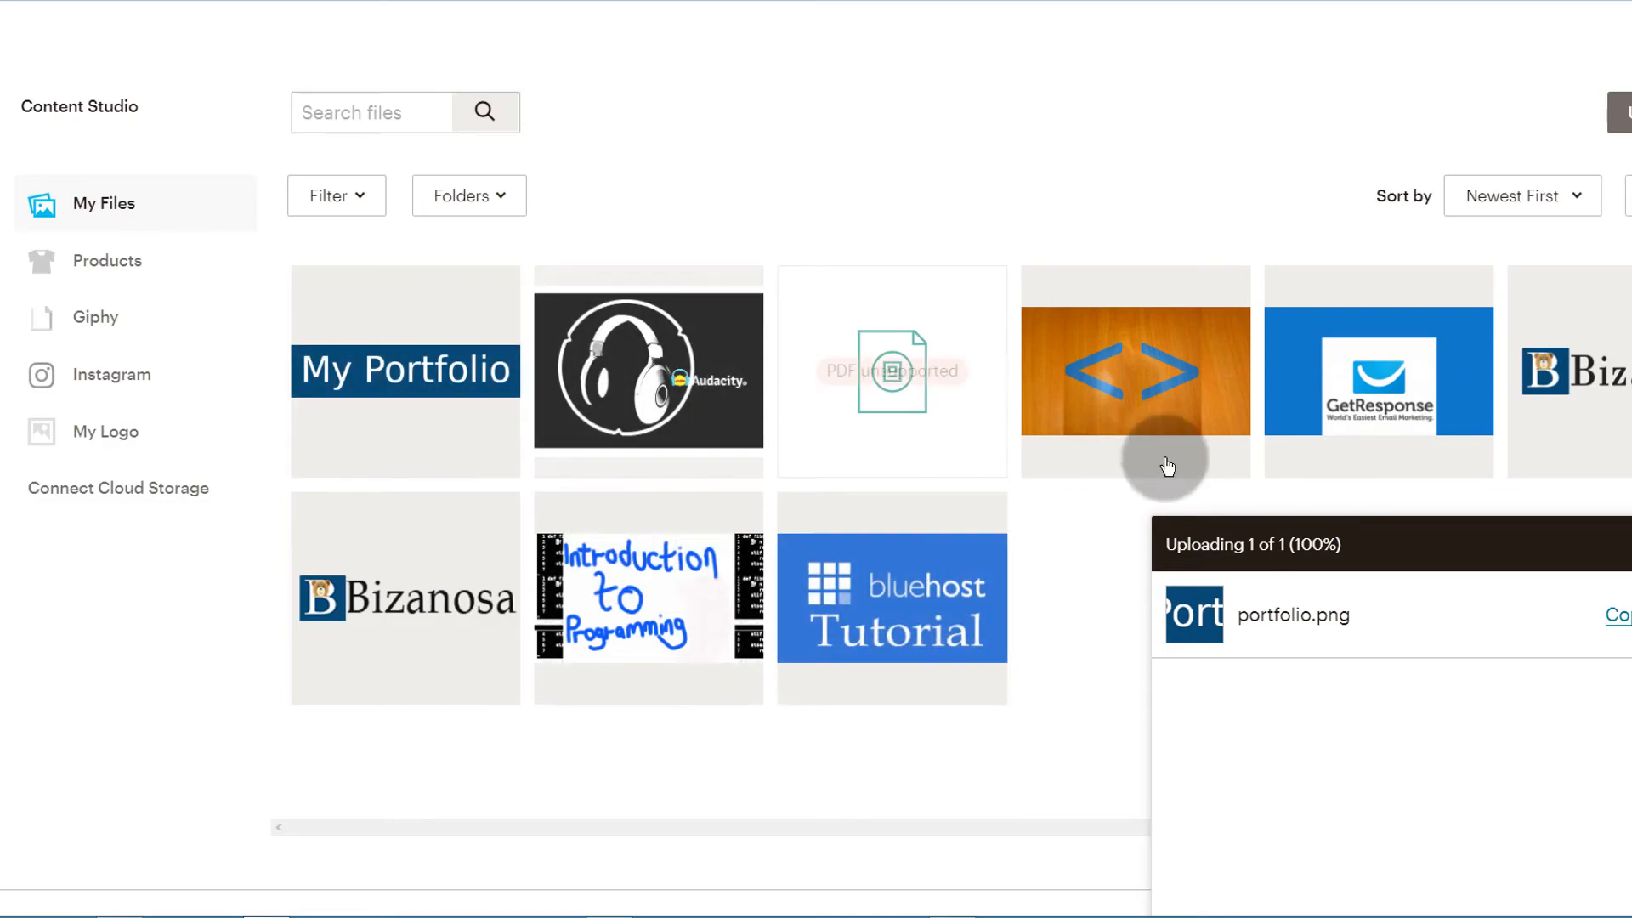
left_click(1391, 384)
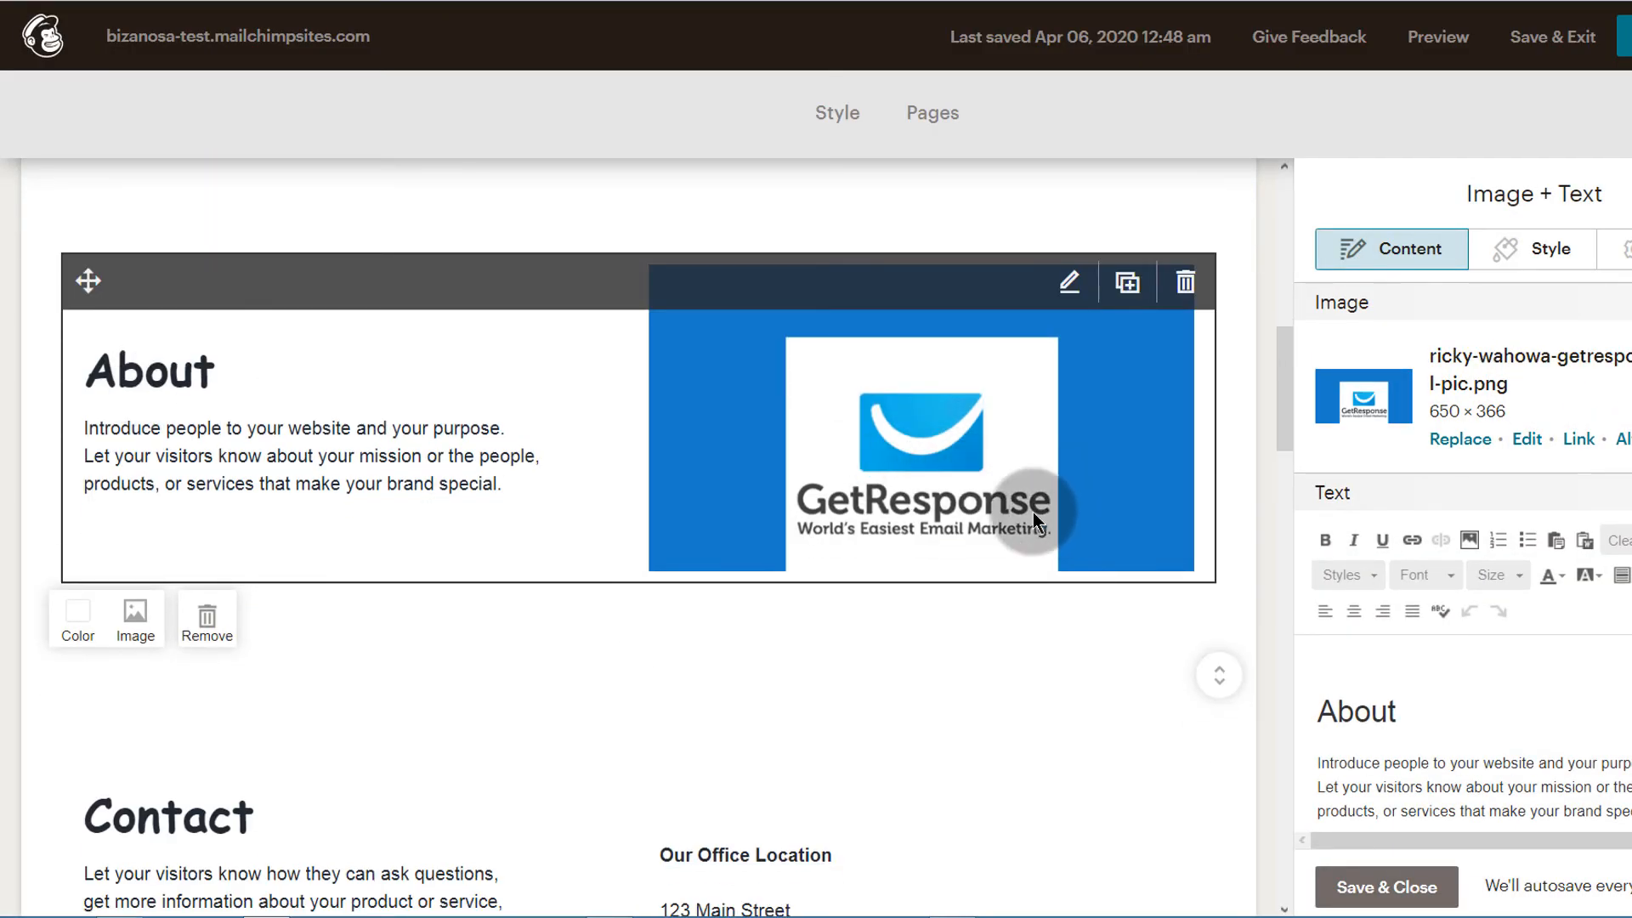
scroll(539, 492, "up", 3)
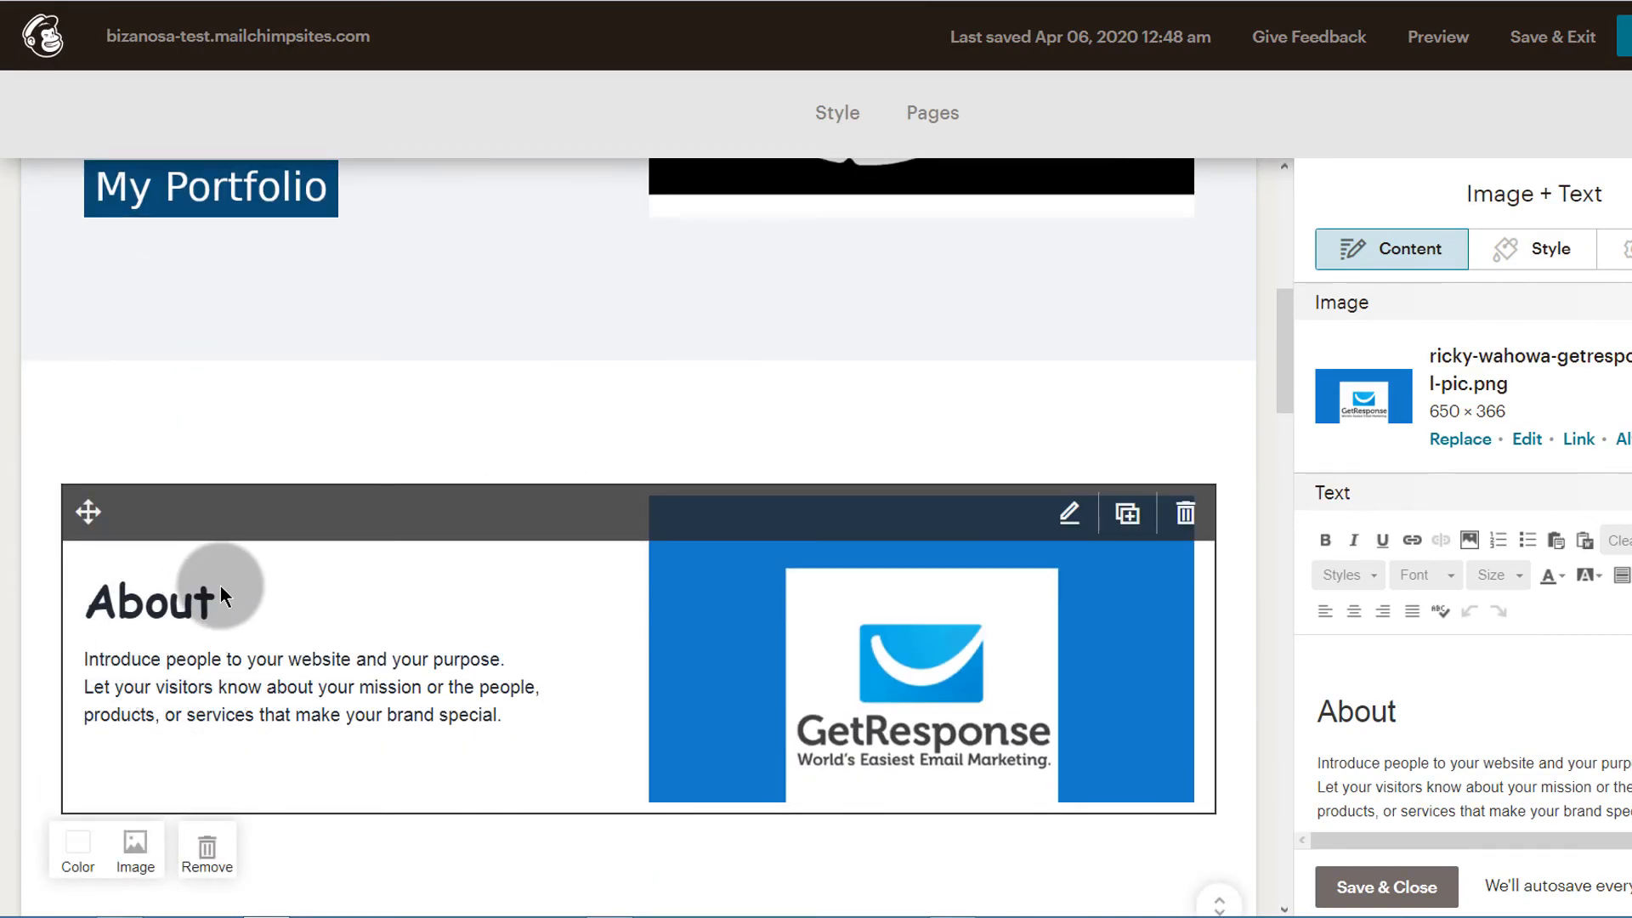
scroll(213, 498, "down", 3)
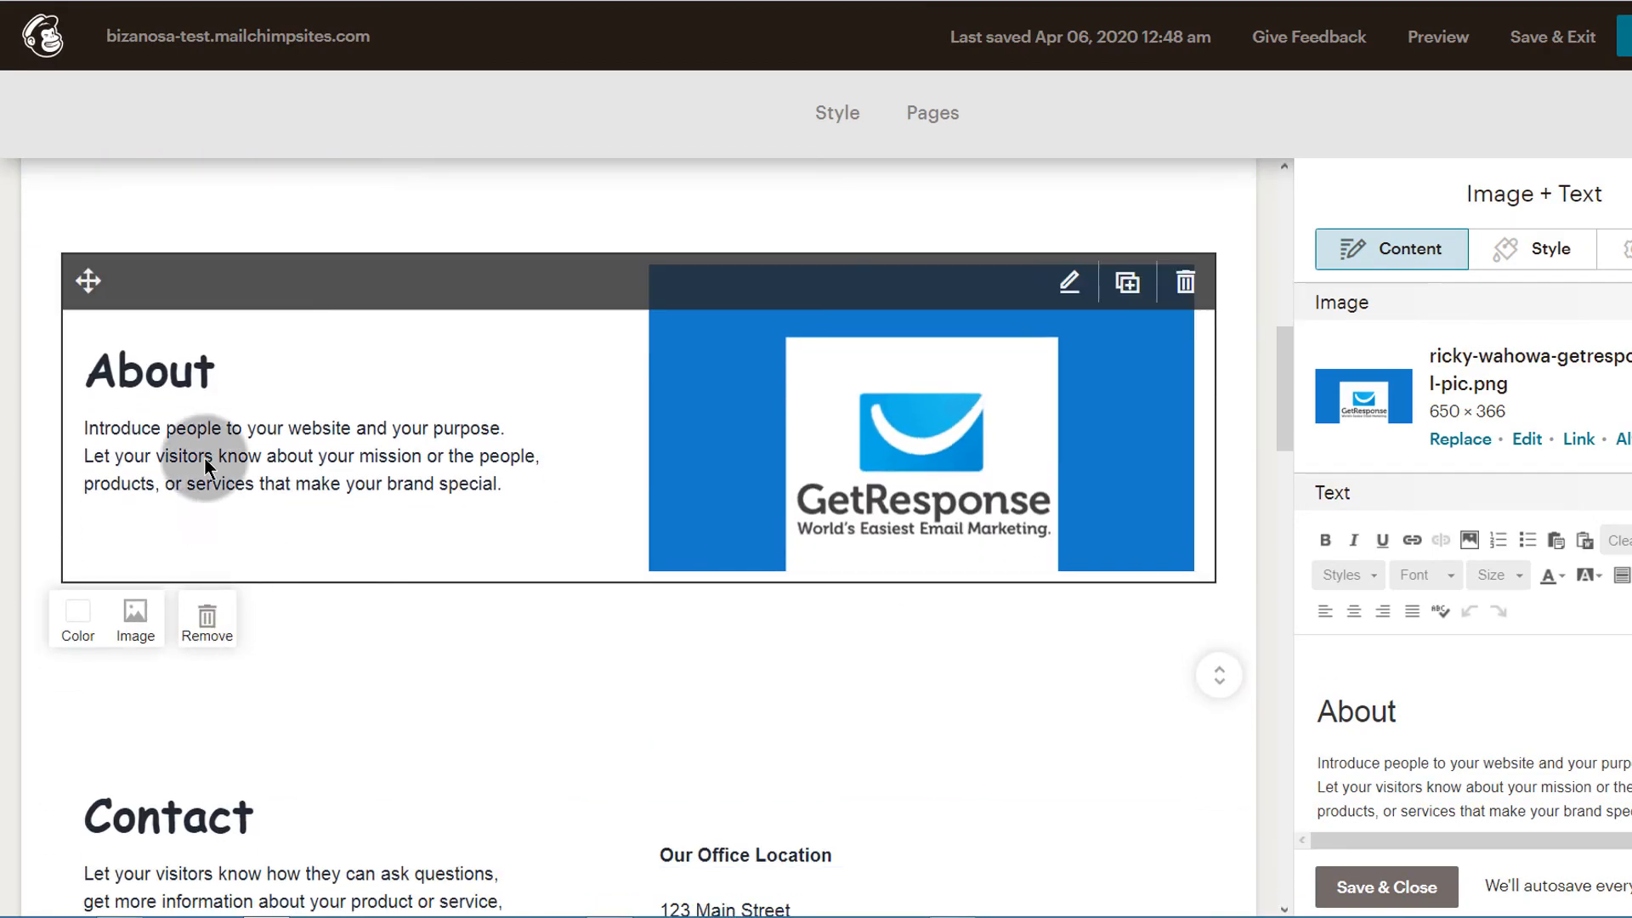
Examine the Contact section and its button's text and web address settings, continuing to the Testimonials and Subscribe sections
scroll(507, 655, "down", 4)
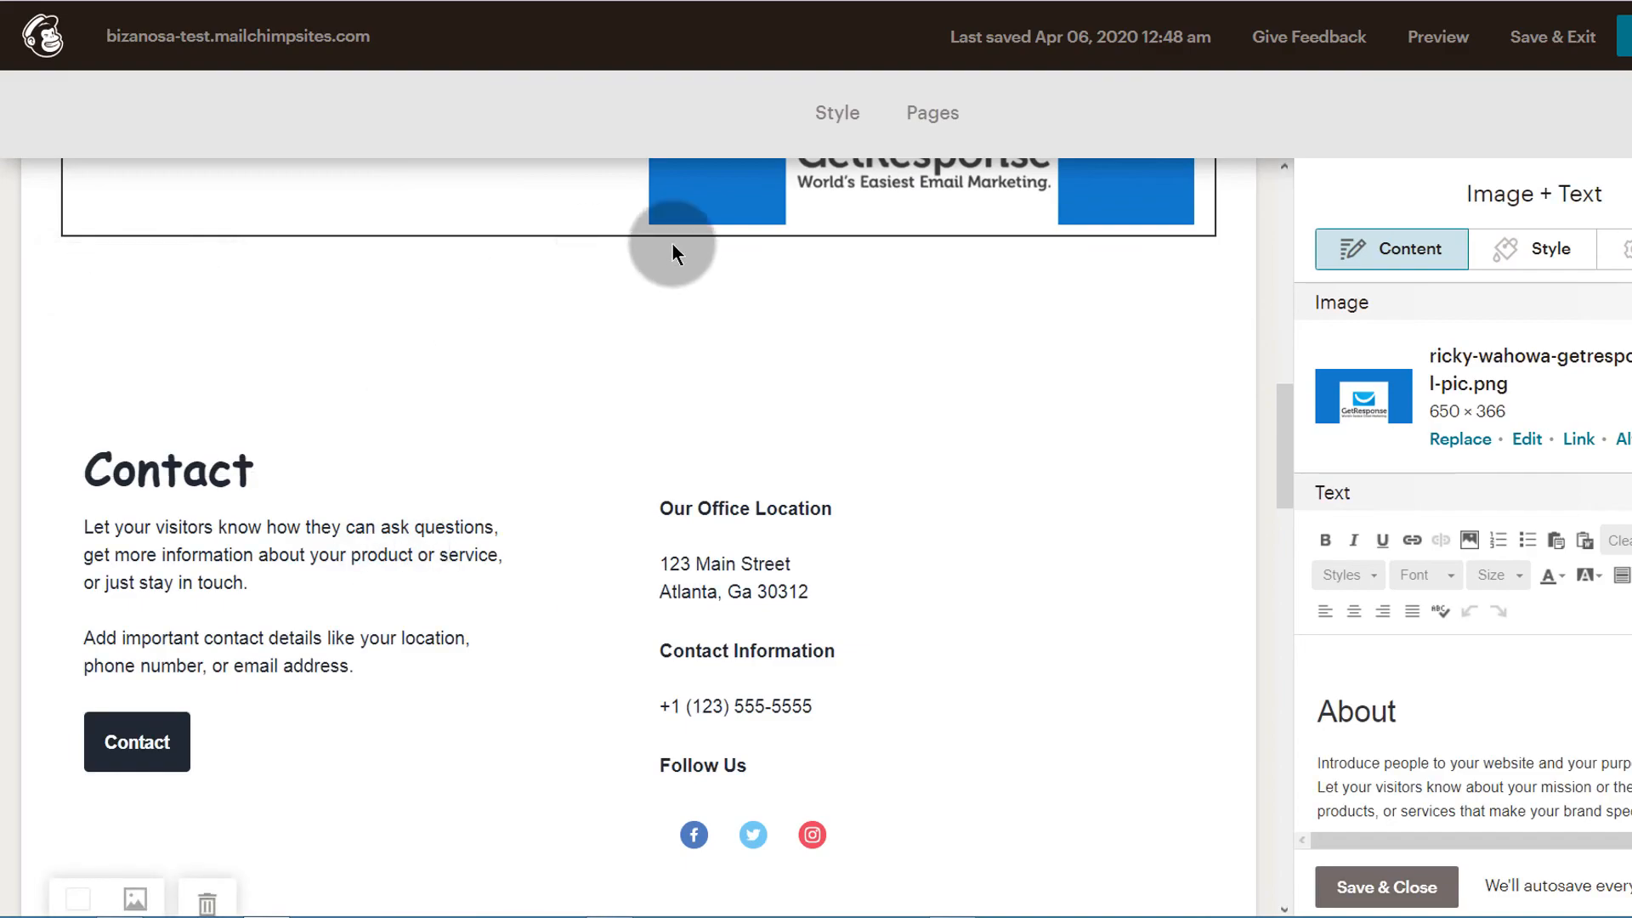
scroll(317, 759, "down", 3)
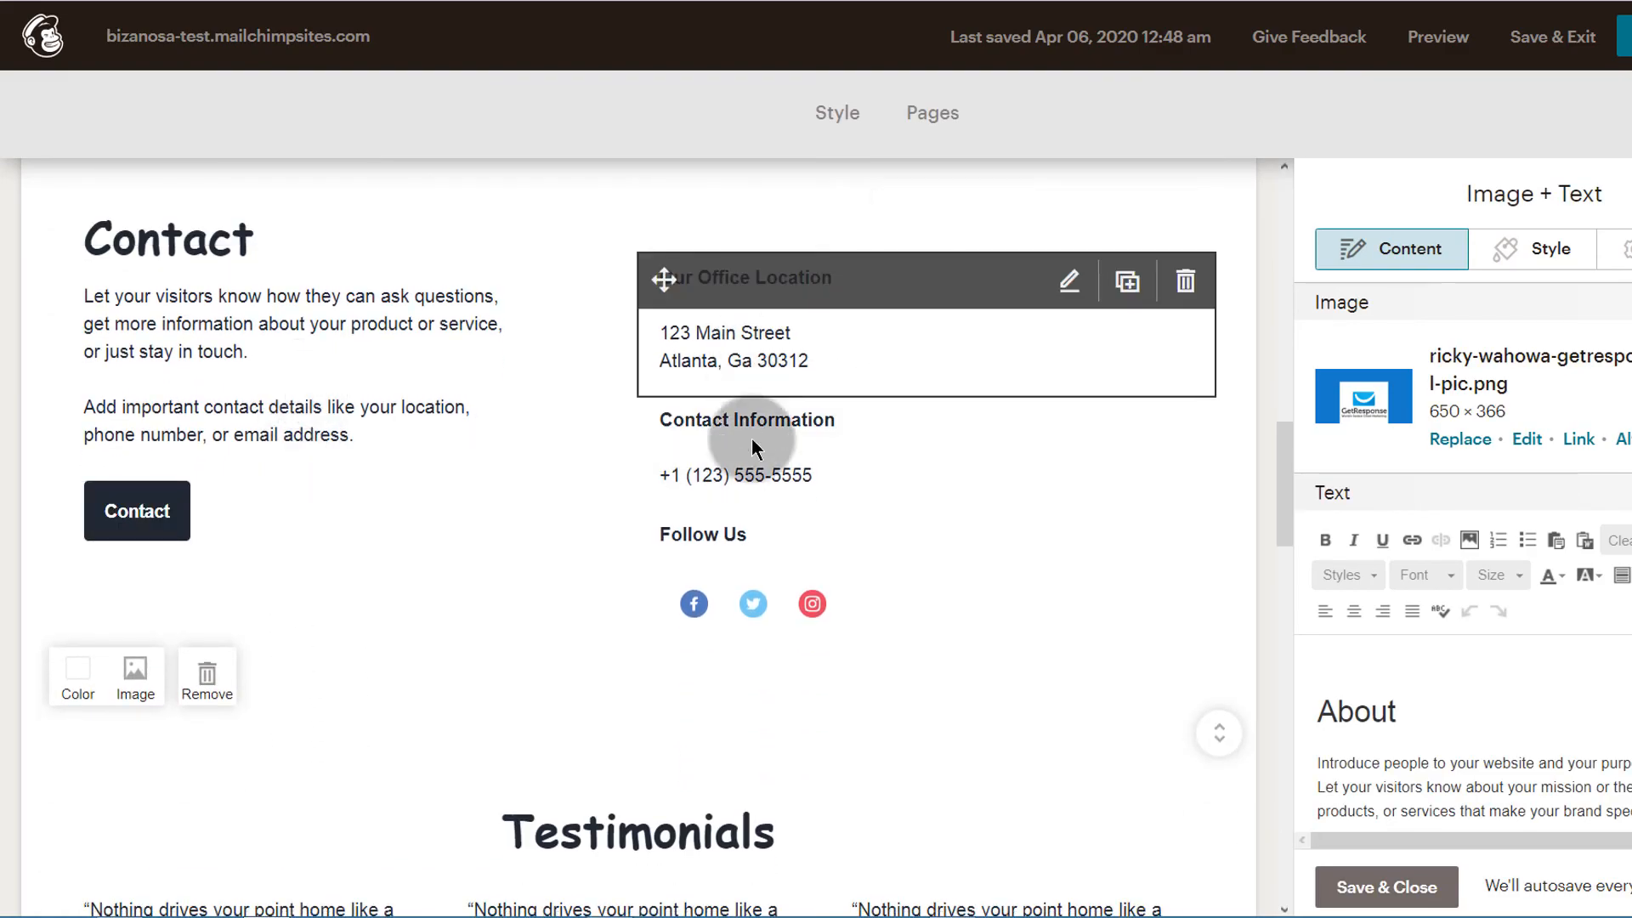
scroll(667, 446, "up", 4)
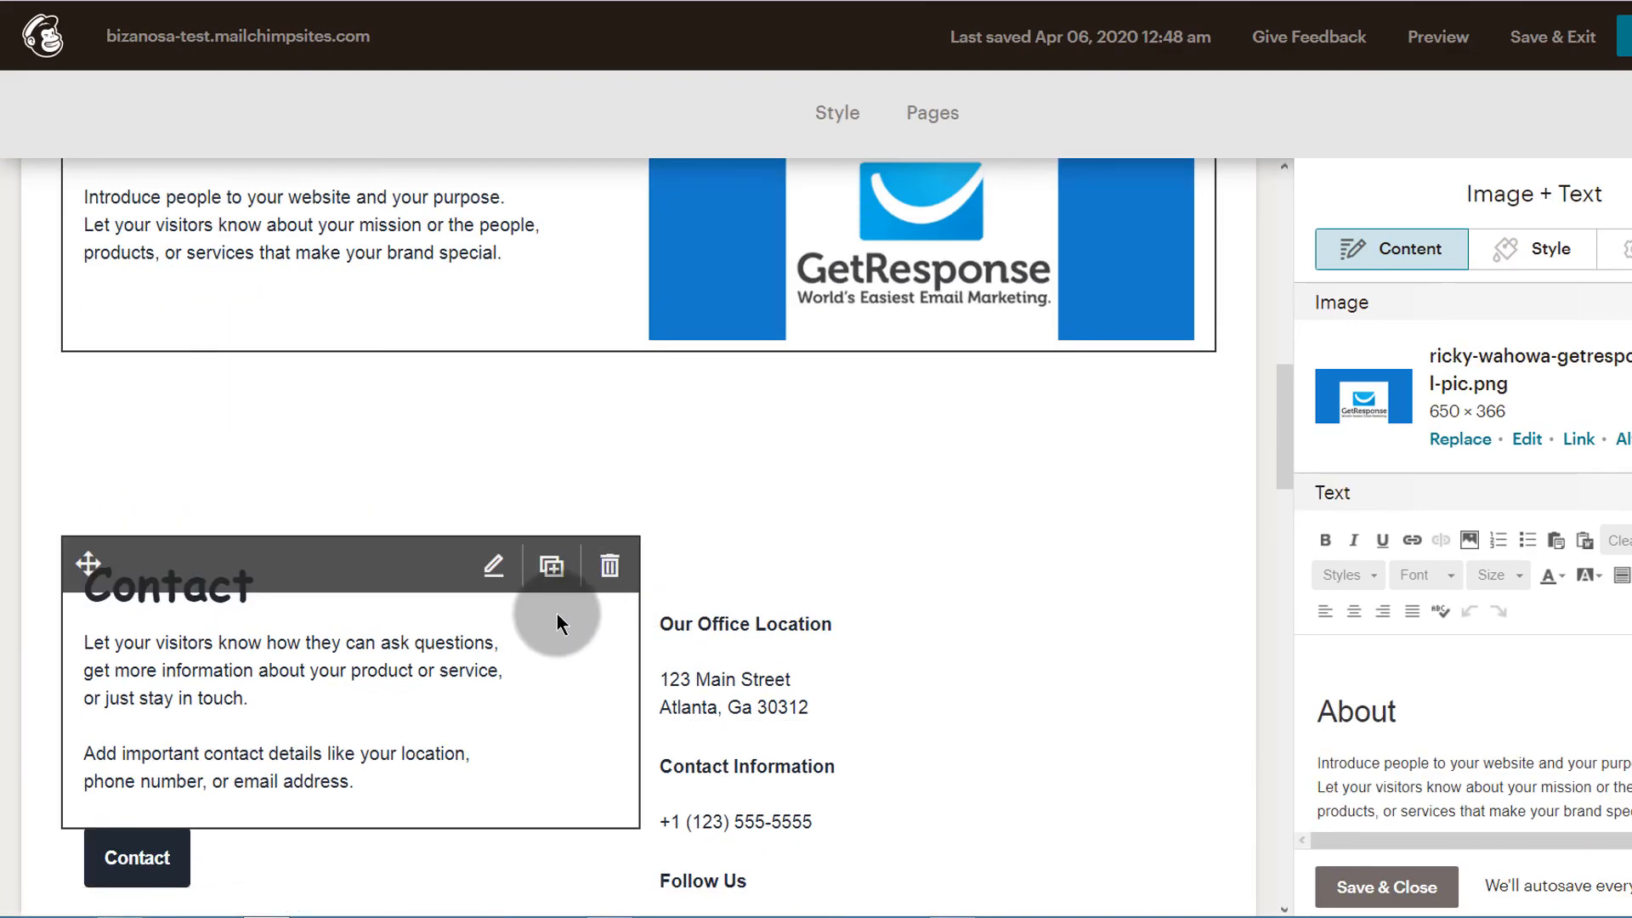
scroll(558, 625, "down", 4)
left_click(130, 517)
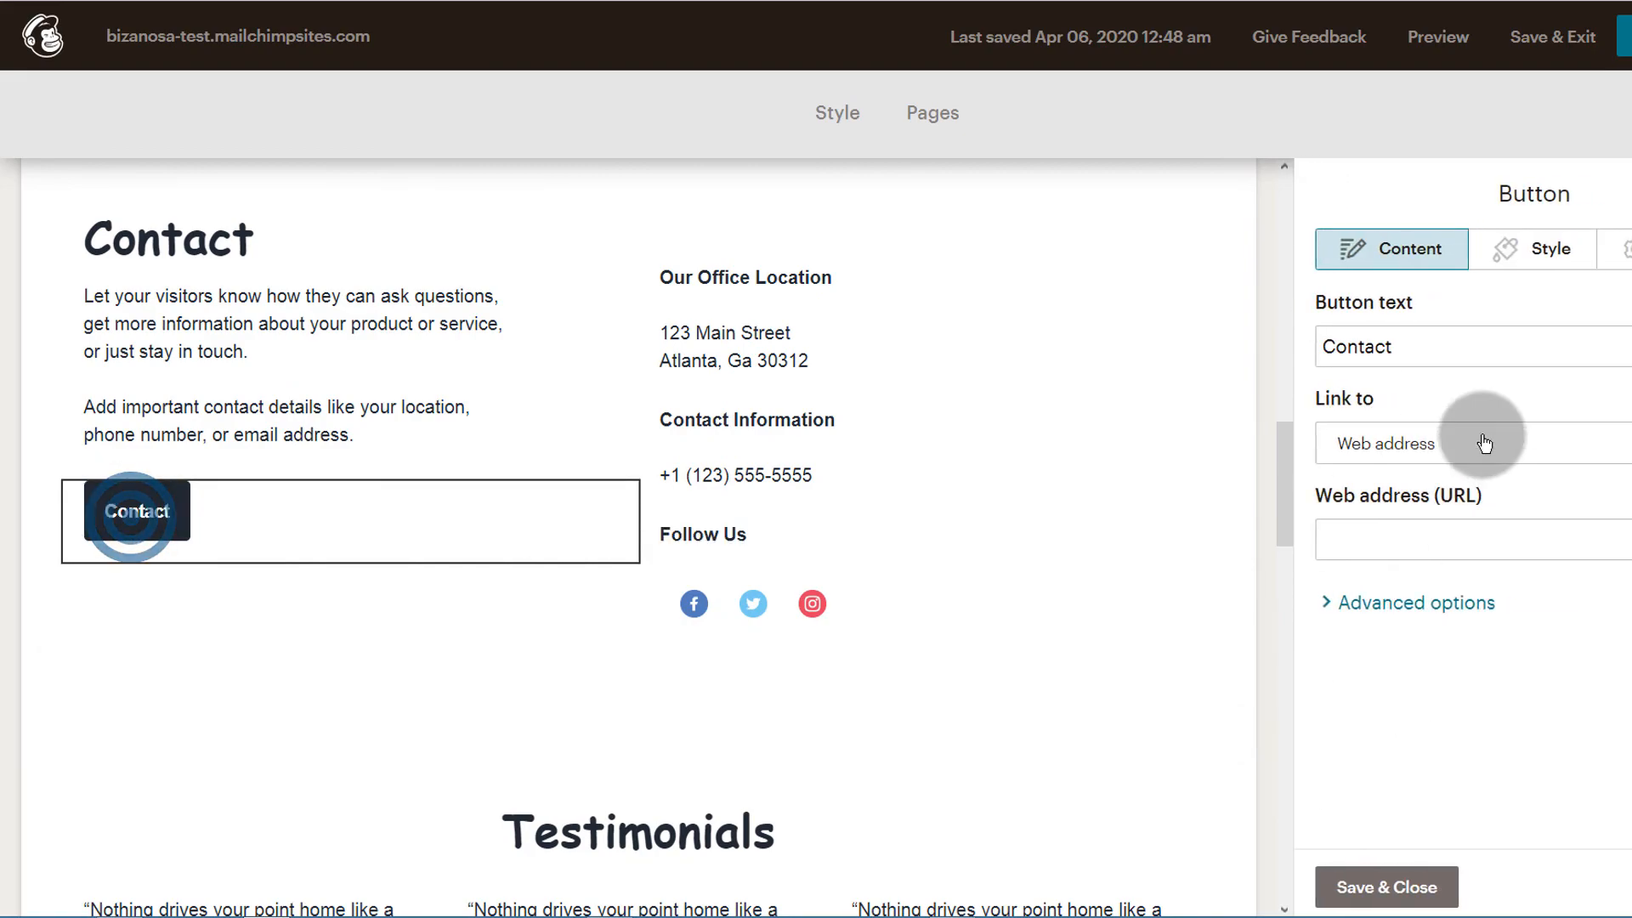
left_click(1370, 542)
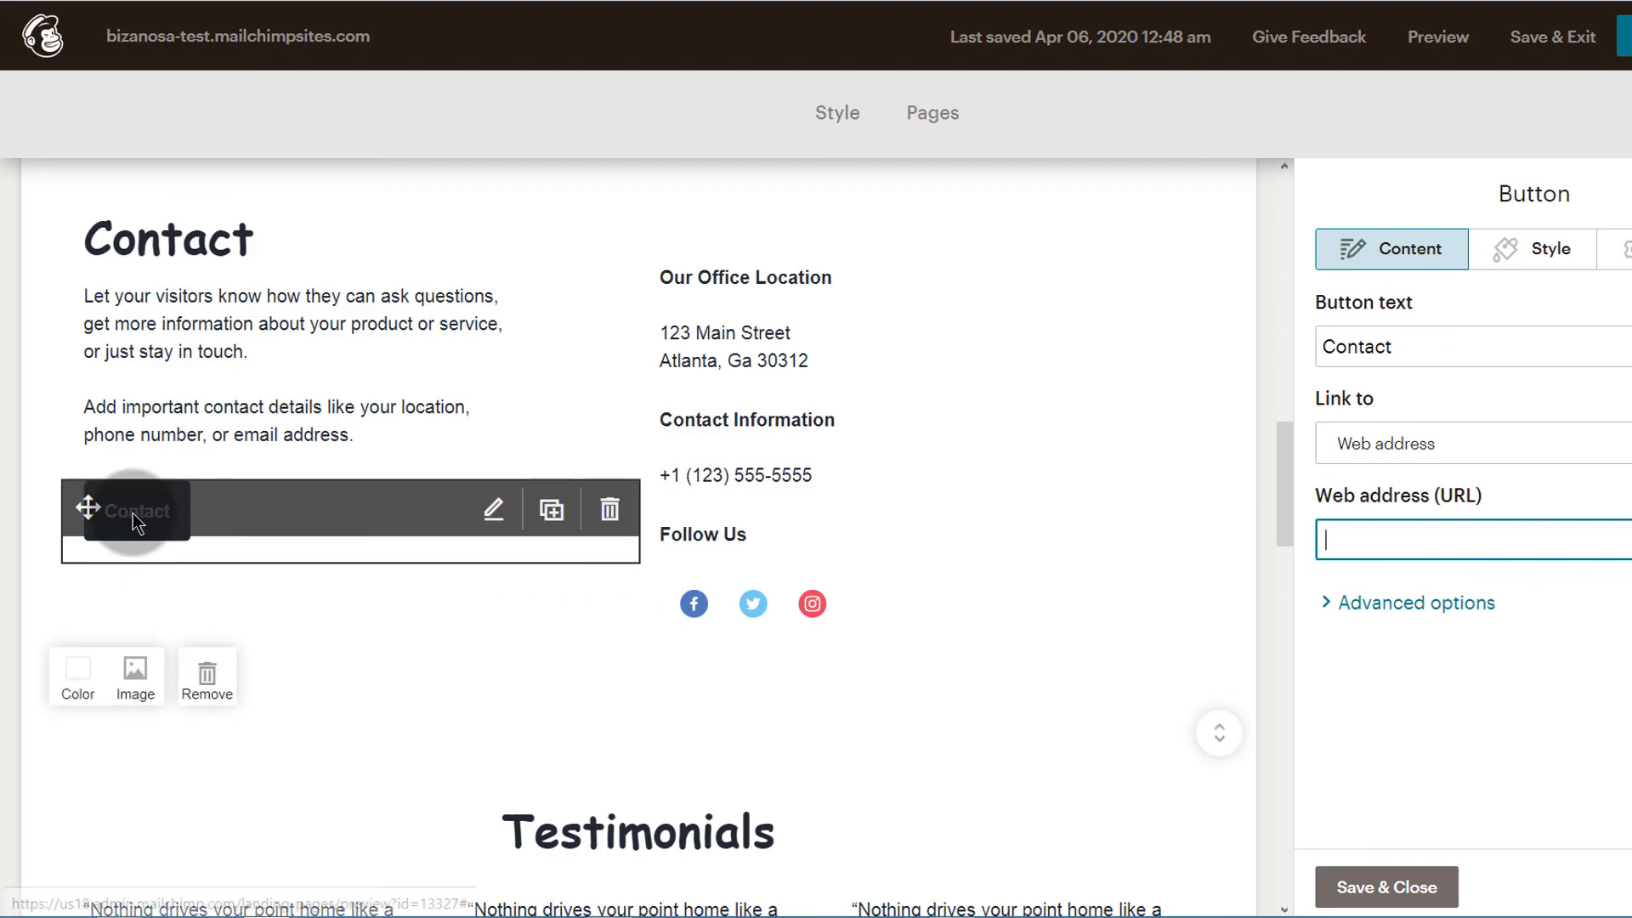
left_click_drag(133, 512, 315, 587)
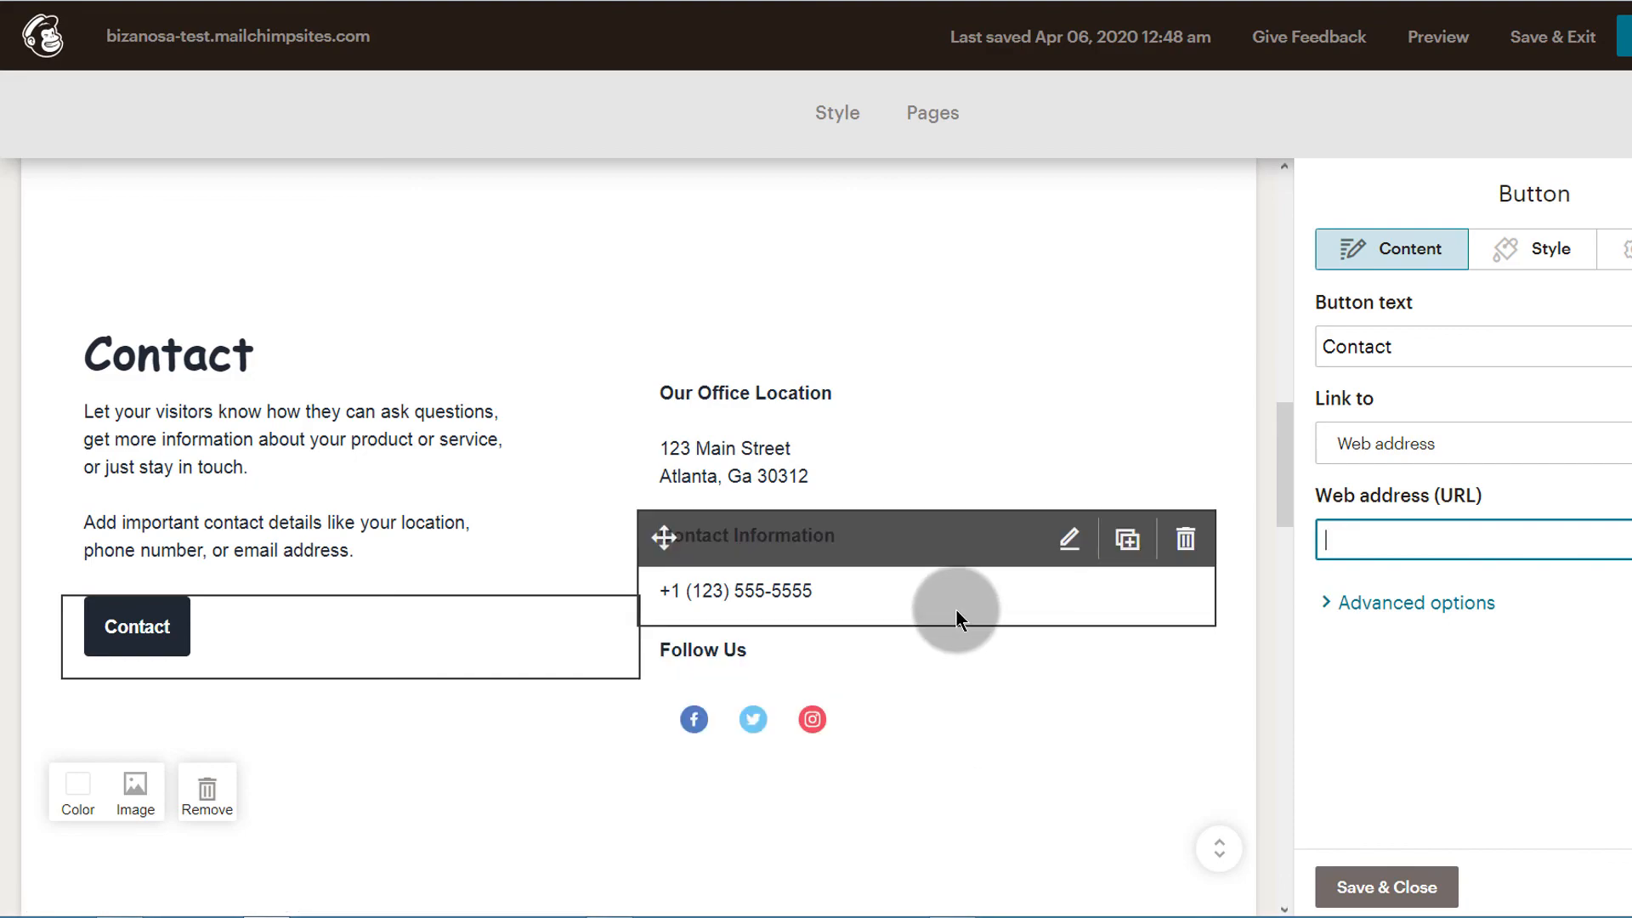
scroll(685, 654, "down", 15)
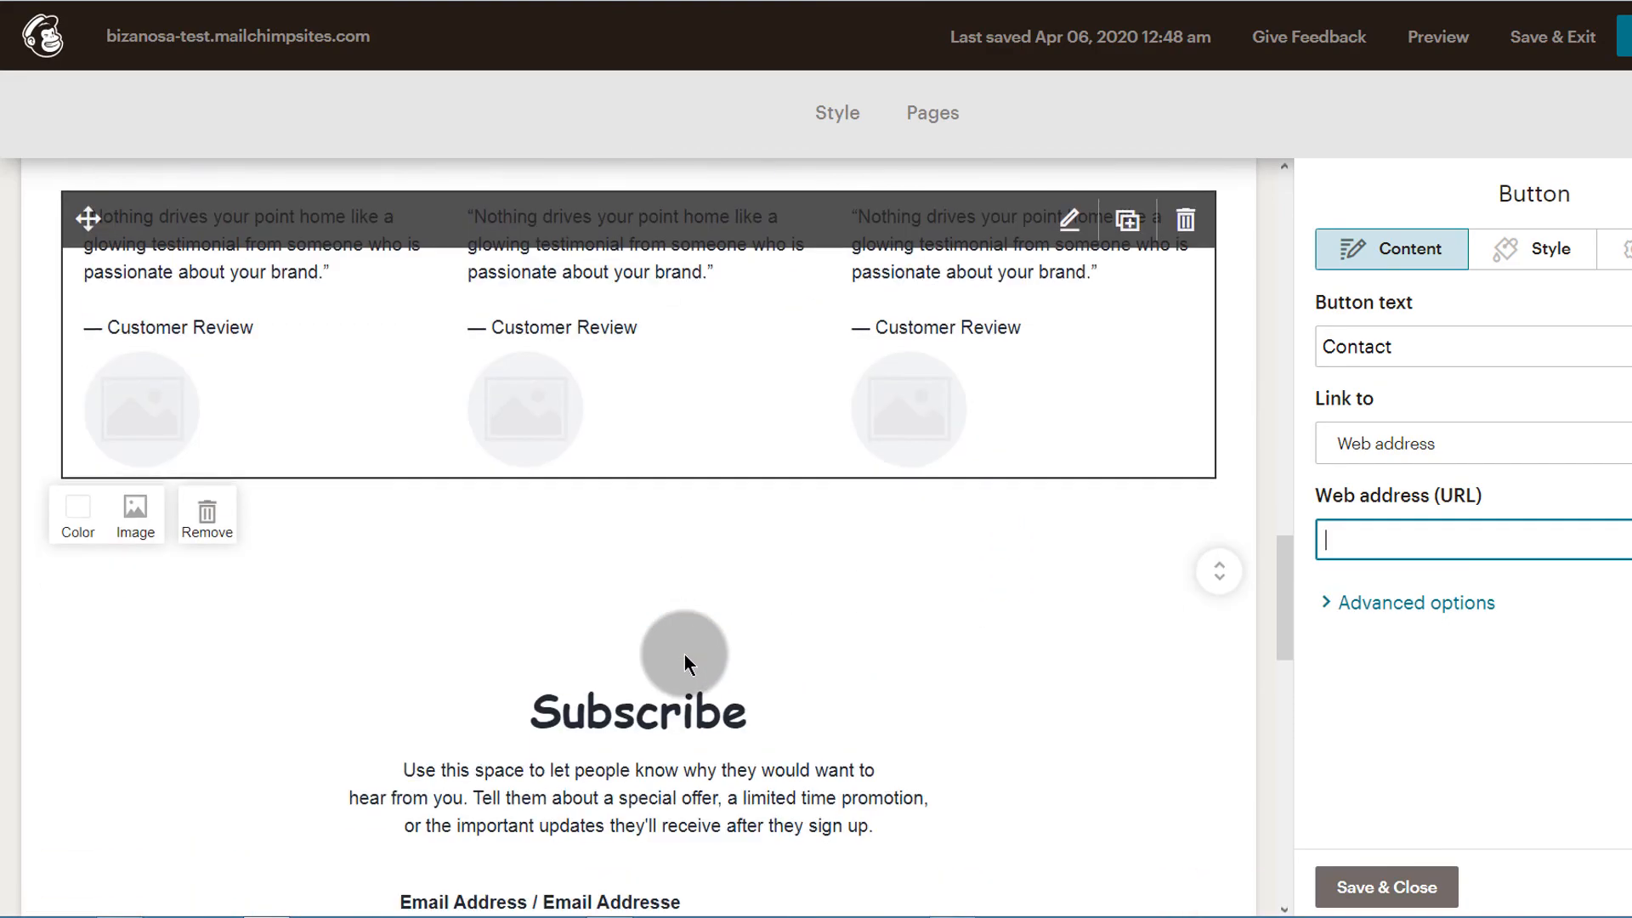